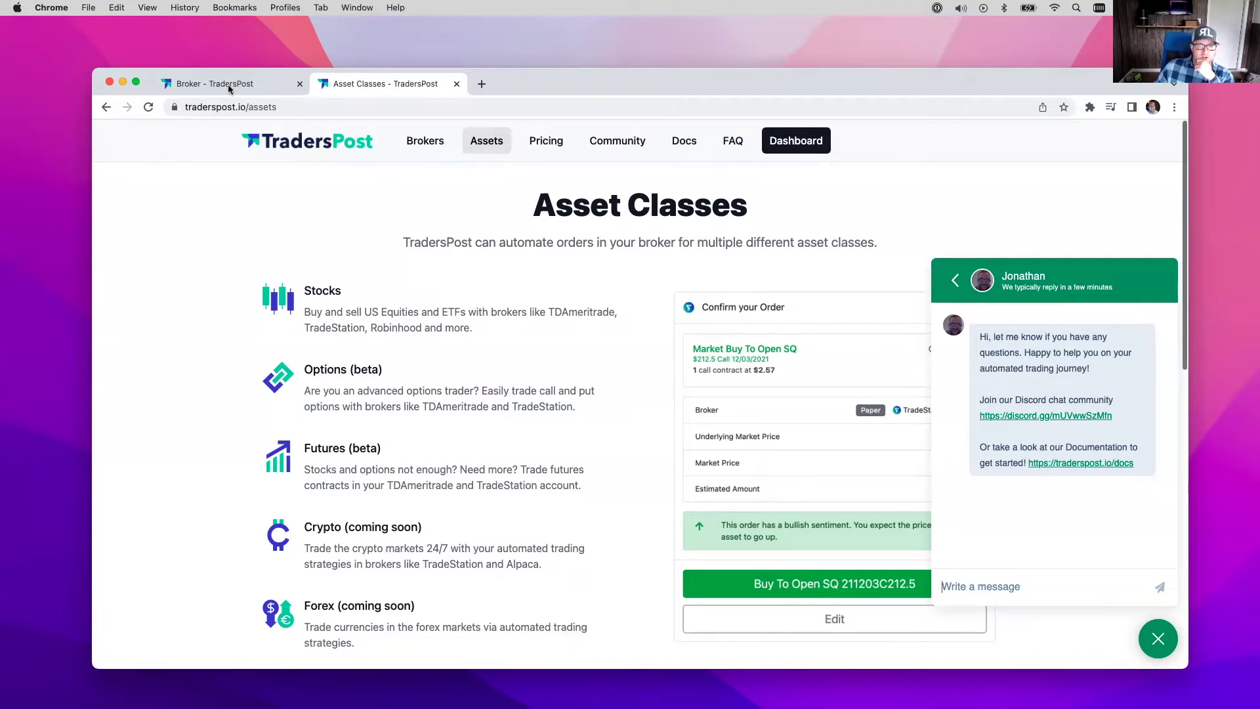
# Close the Asset Classes browser tab and enlarge the browser window with the broker page to full screen.
pyautogui.click(457, 83)
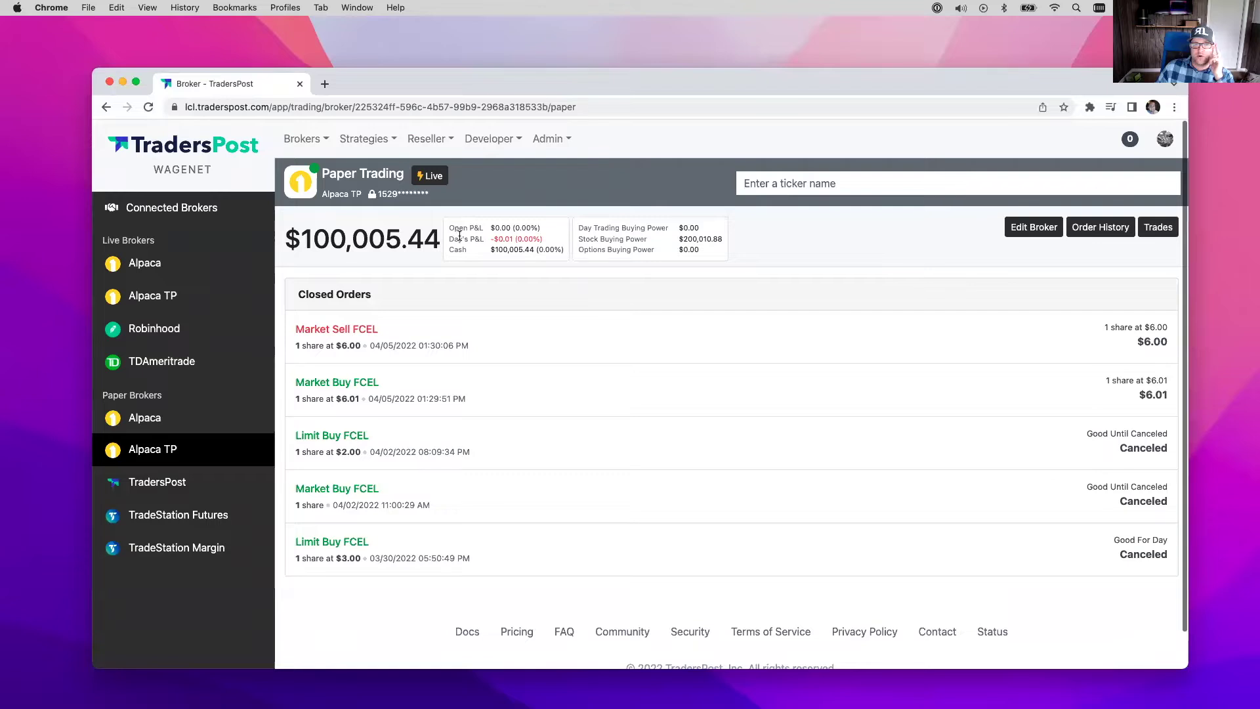
pyautogui.moveTo(477, 89); pyautogui.dragTo(492, 103)
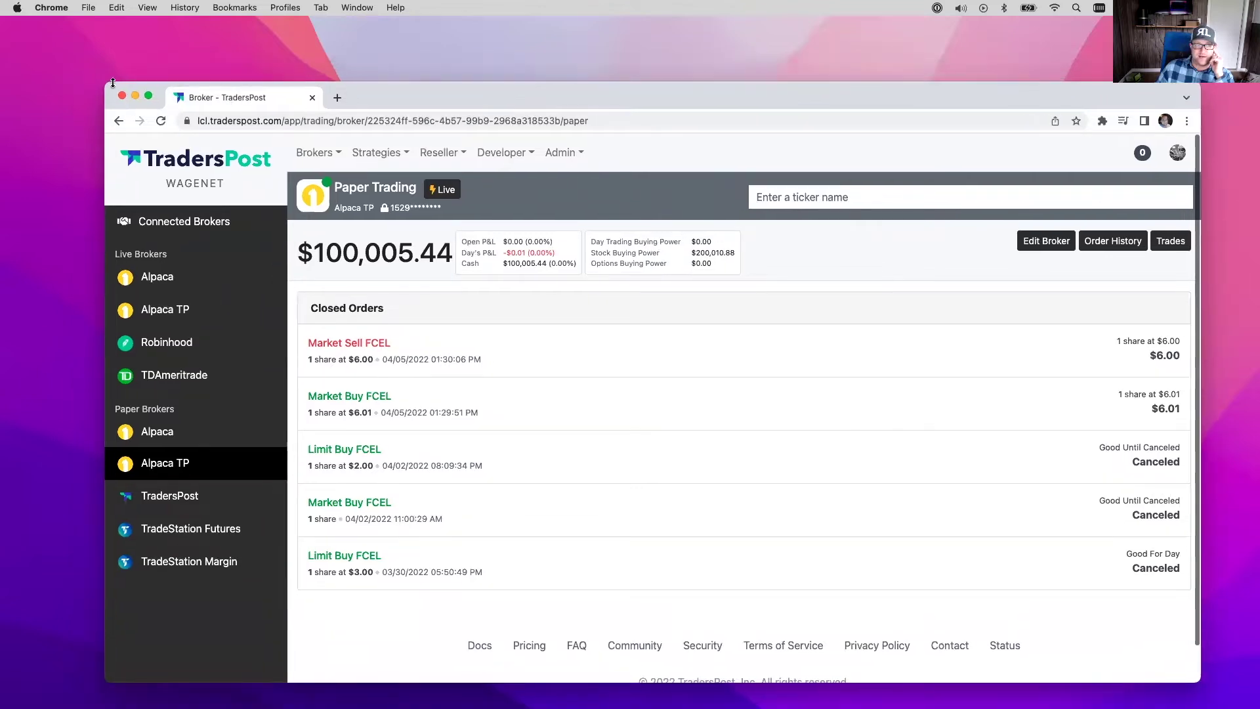
pyautogui.moveTo(106, 81); pyautogui.dragTo(51, 28)
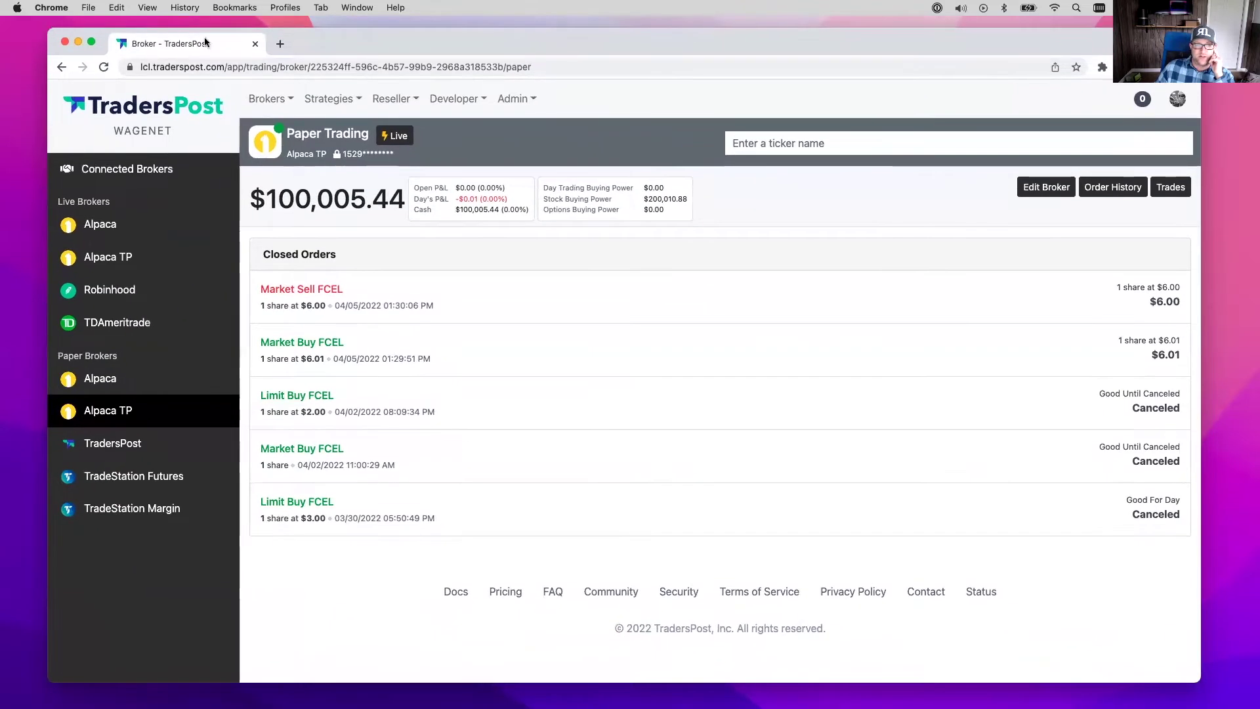
pyautogui.click(90, 41)
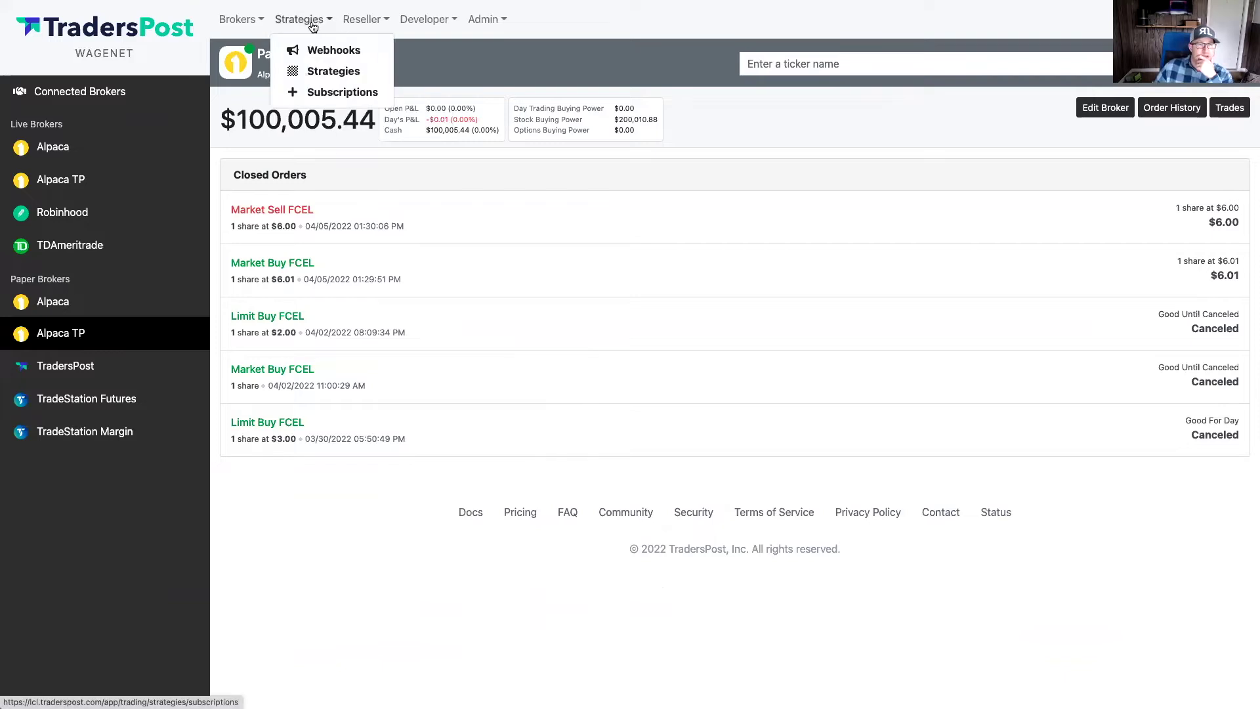
# Open the list of trading webhooks and keep the browser in full screen.
pyautogui.moveTo(312, 36)
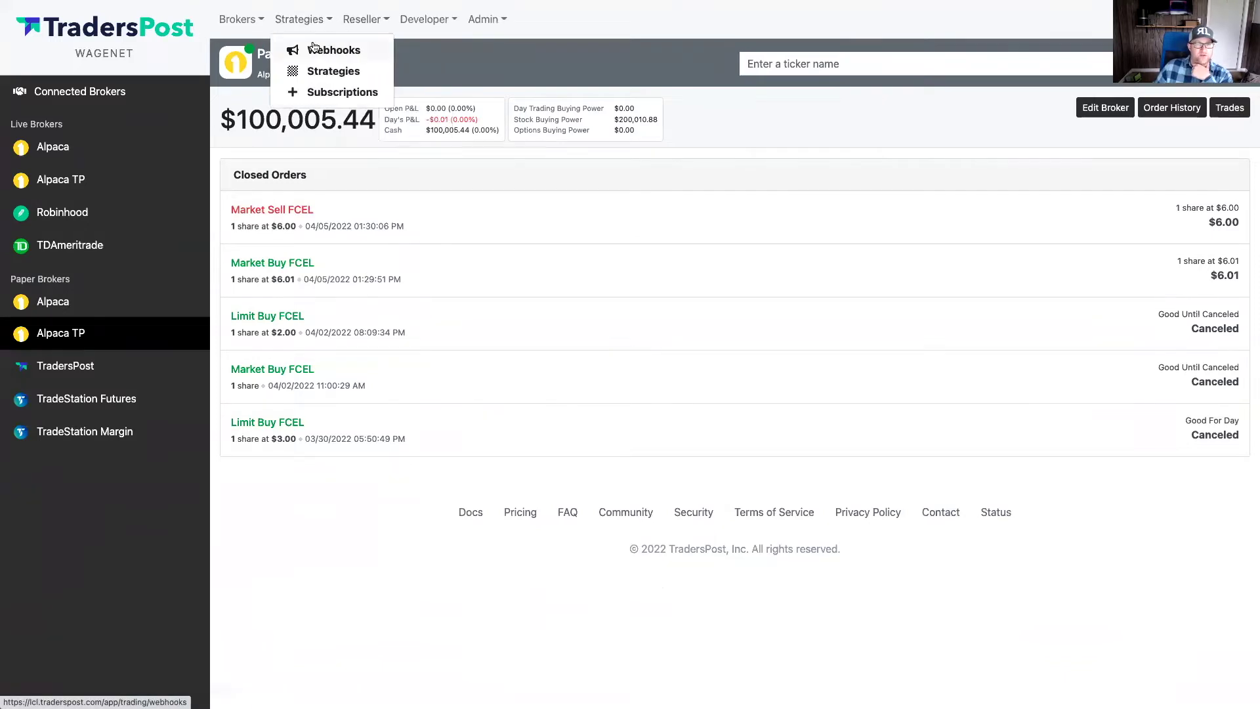
pyautogui.click(318, 51)
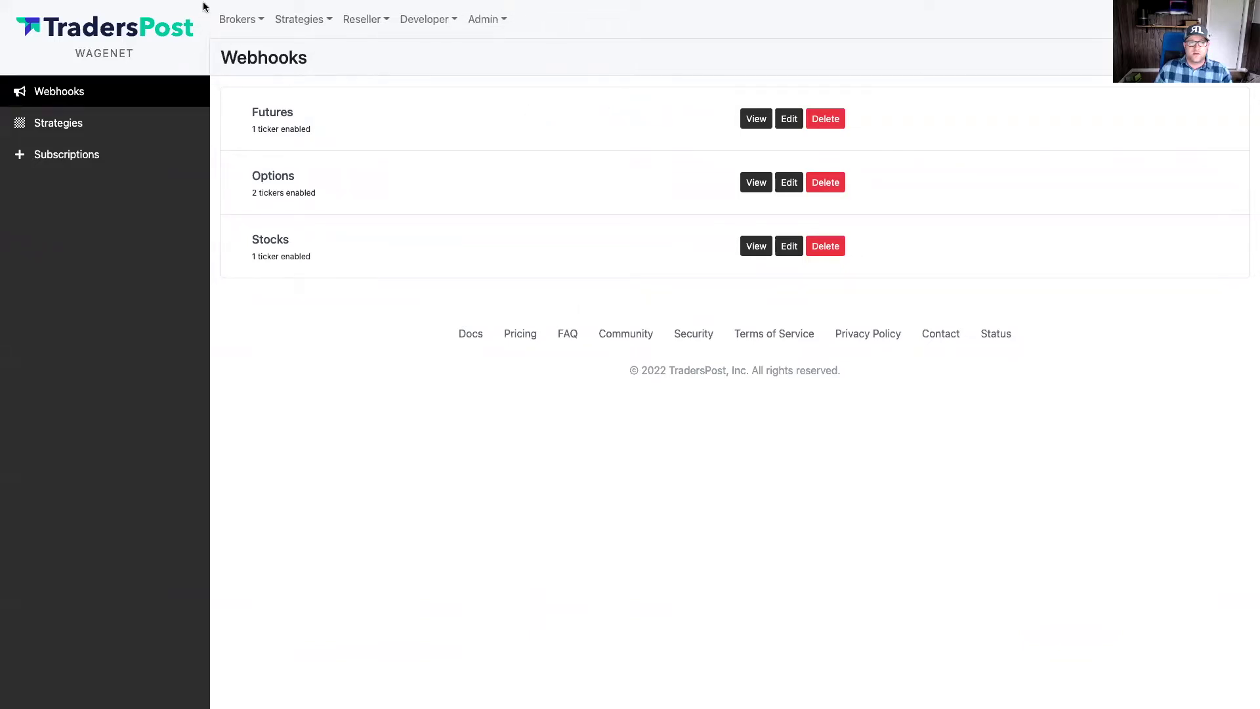
pyautogui.click(49, 22)
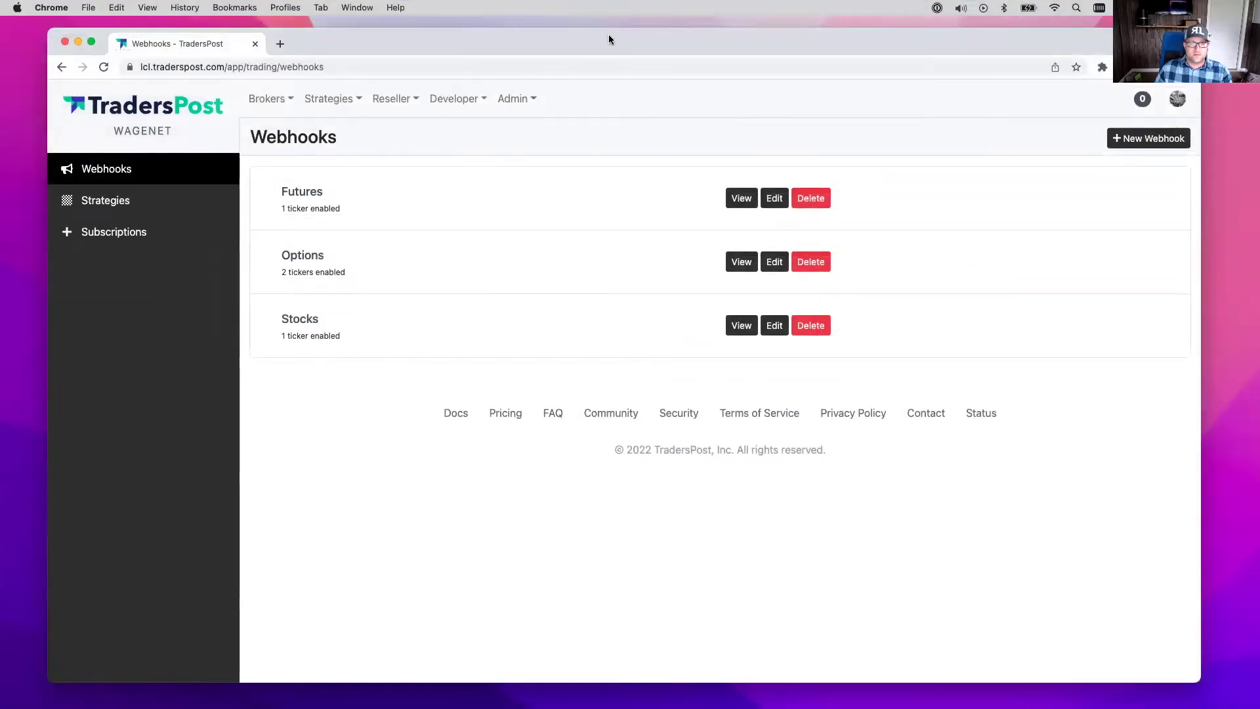
pyautogui.click(90, 43)
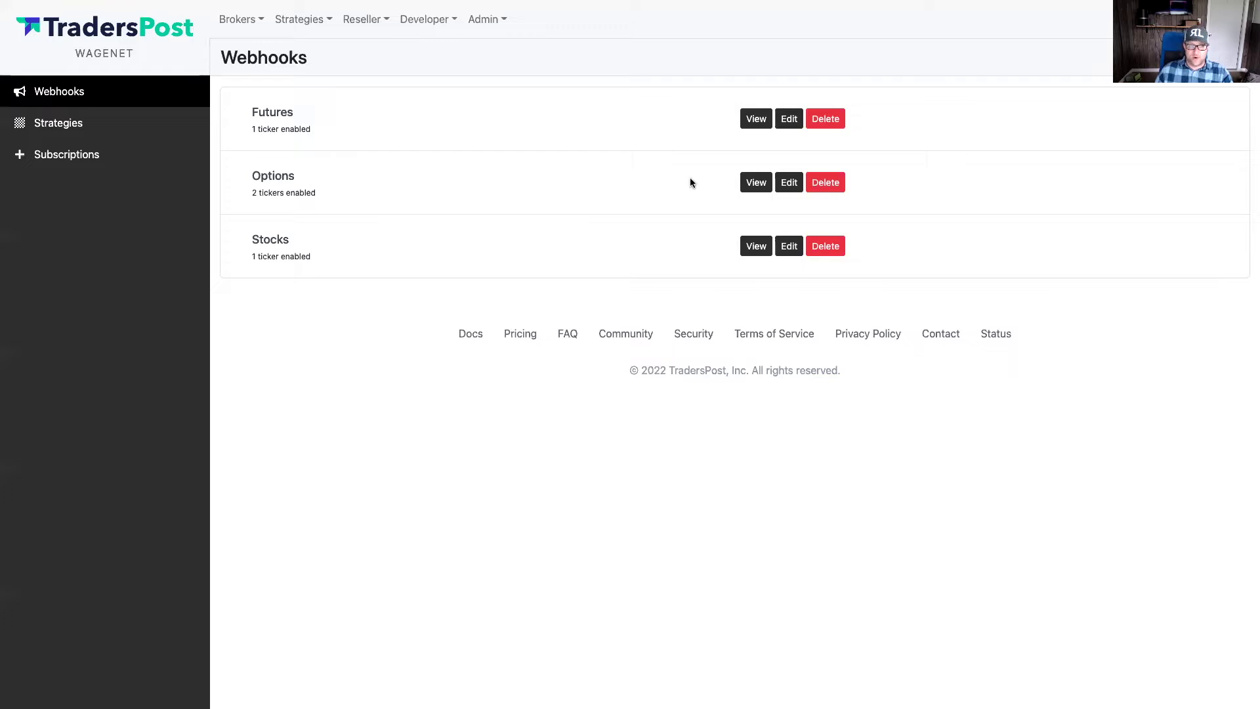
pyautogui.click(240, 19)
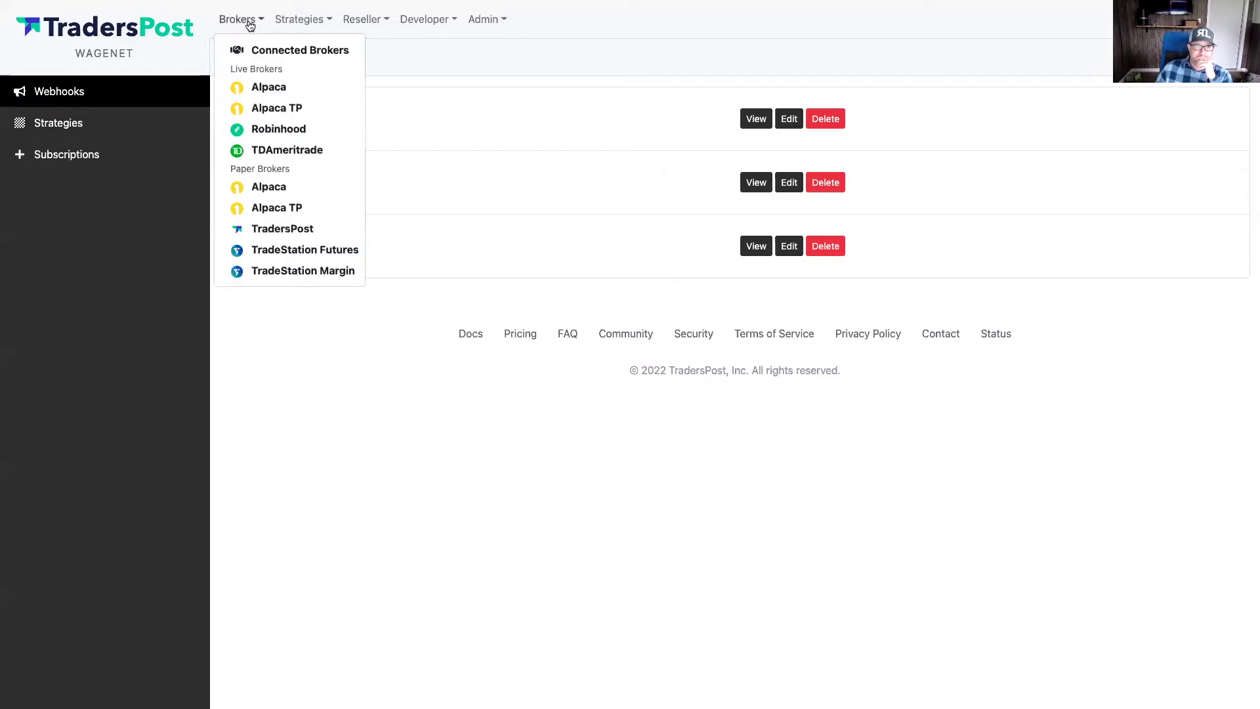
pyautogui.click(209, 51)
pyautogui.click(238, 19)
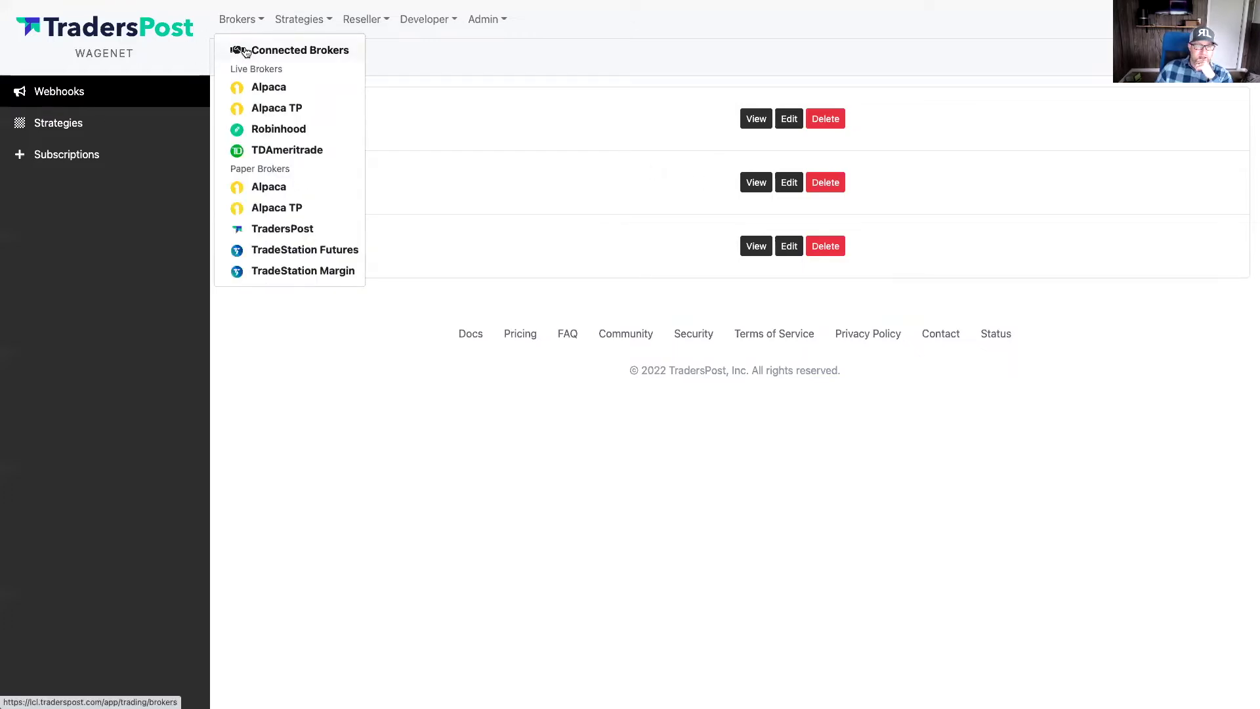
pyautogui.click(632, 140)
# Delete the Futures, Options and Stocks webhooks, confirming each deletion.
pyautogui.click(814, 124)
pyautogui.click(510, 96)
pyautogui.click(729, 149)
pyautogui.click(814, 120)
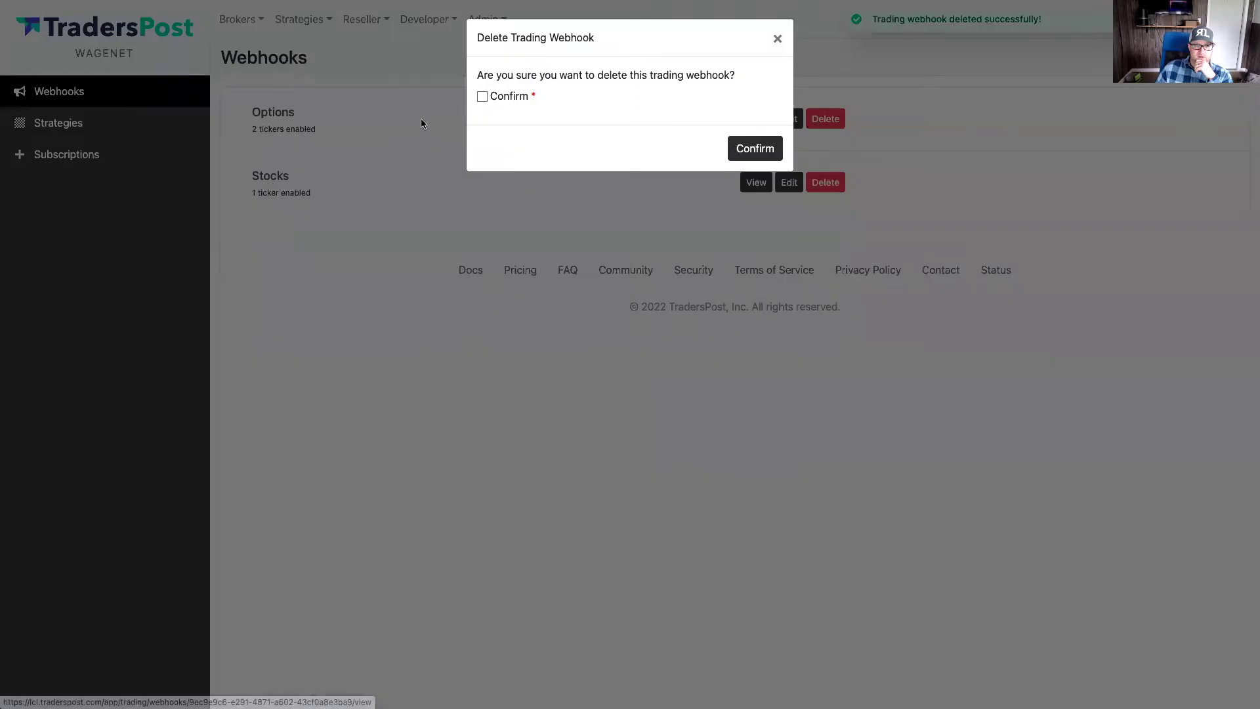
pyautogui.click(512, 96)
pyautogui.click(742, 148)
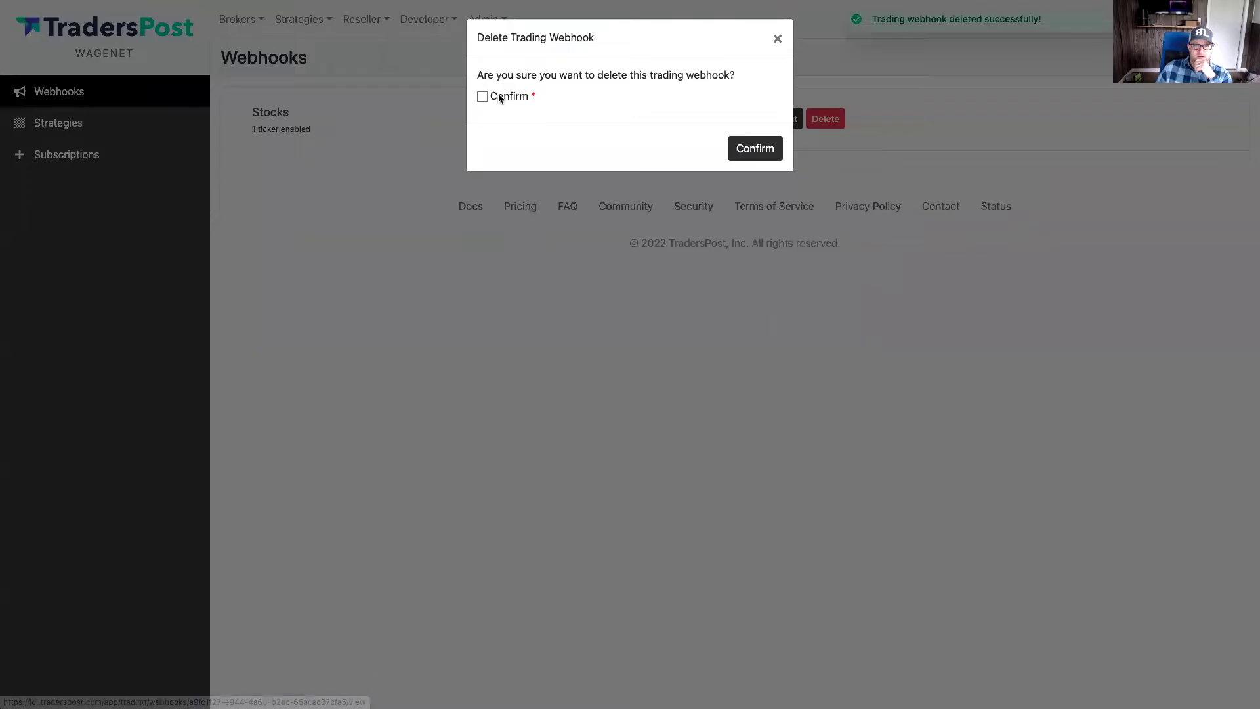
pyautogui.click(498, 95)
pyautogui.click(754, 147)
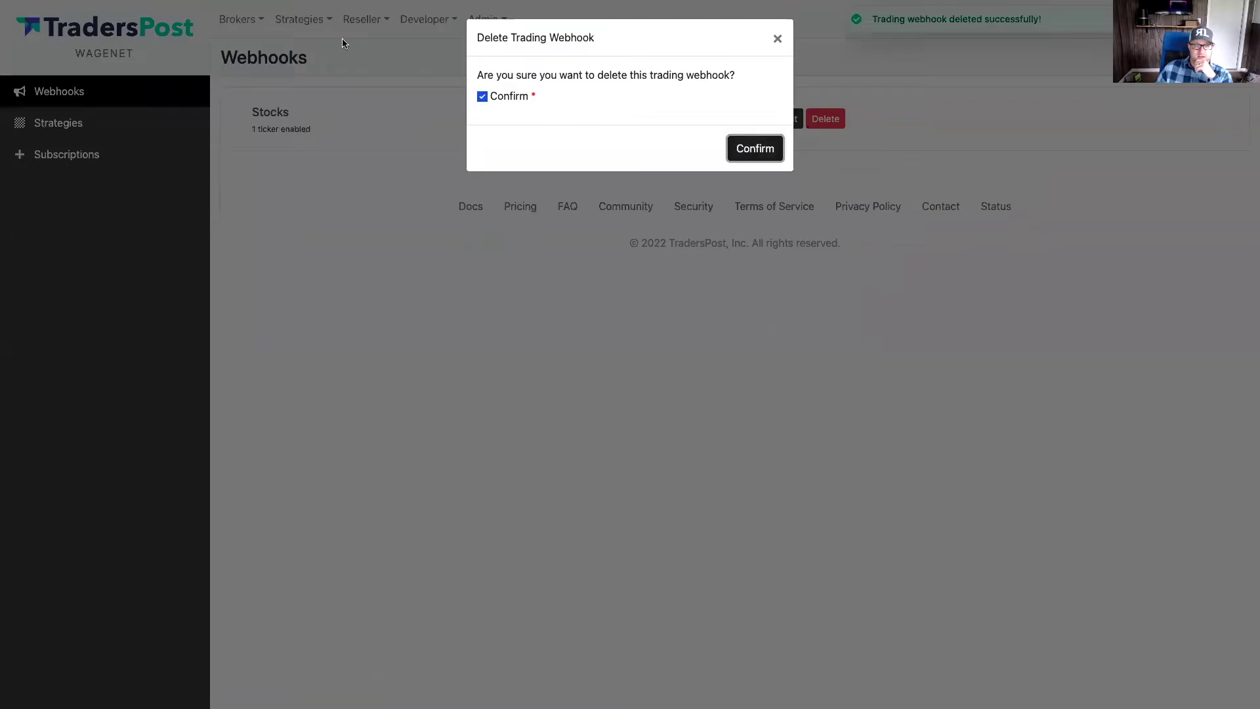
# Delete the Futures trading strategy from the list of strategies and confirm the deletion.
pyautogui.moveTo(306, 23)
pyautogui.click(327, 70)
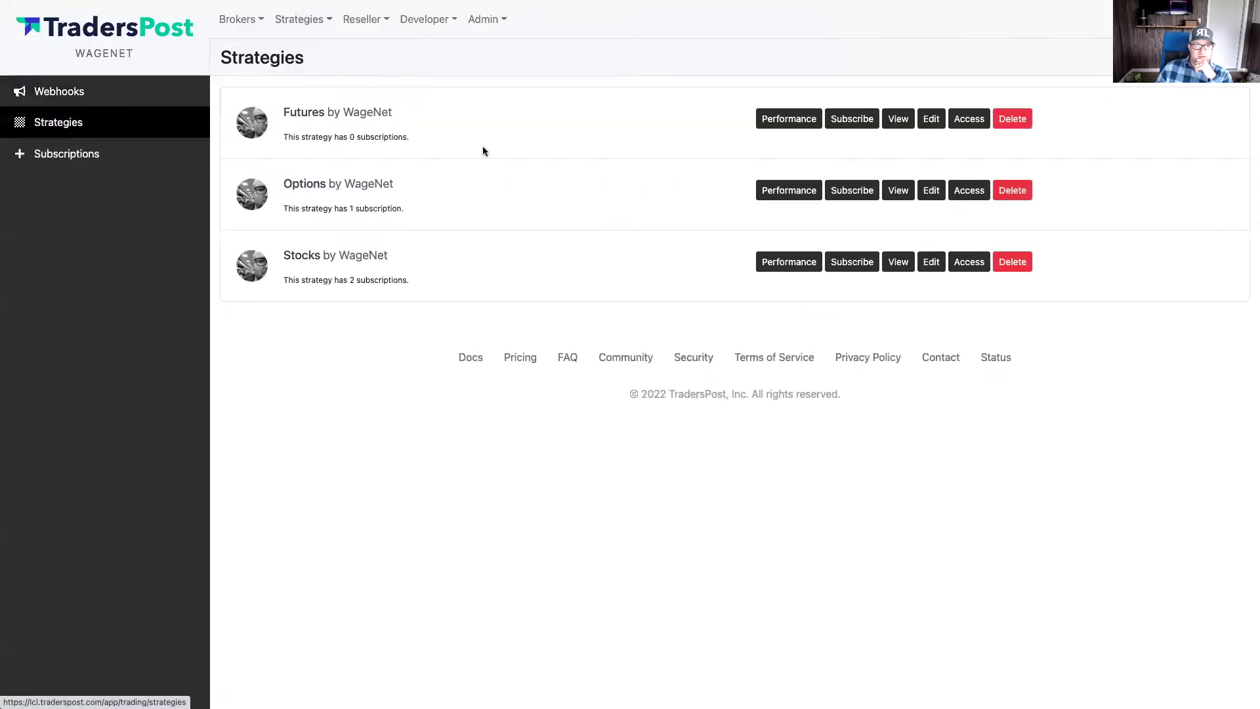
pyautogui.click(998, 123)
pyautogui.click(483, 96)
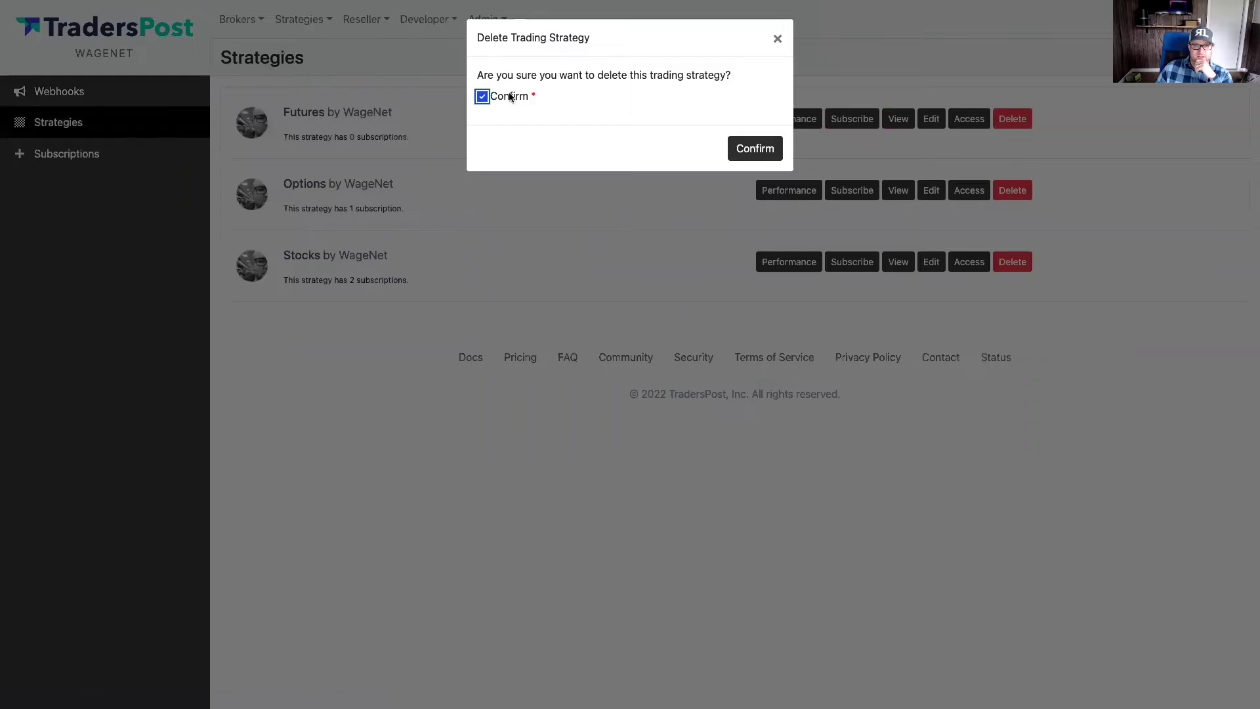
pyautogui.click(755, 149)
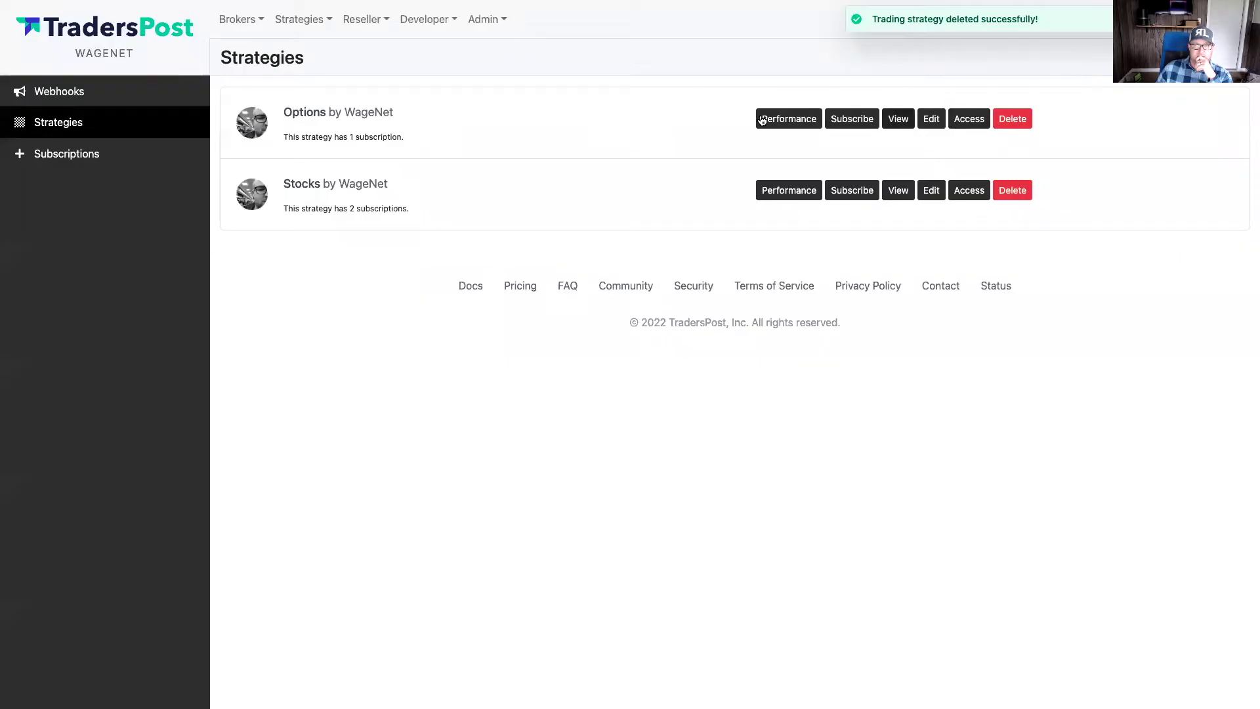
# Delete all three strategy subscriptions, confirming each deletion.
pyautogui.click(310, 31)
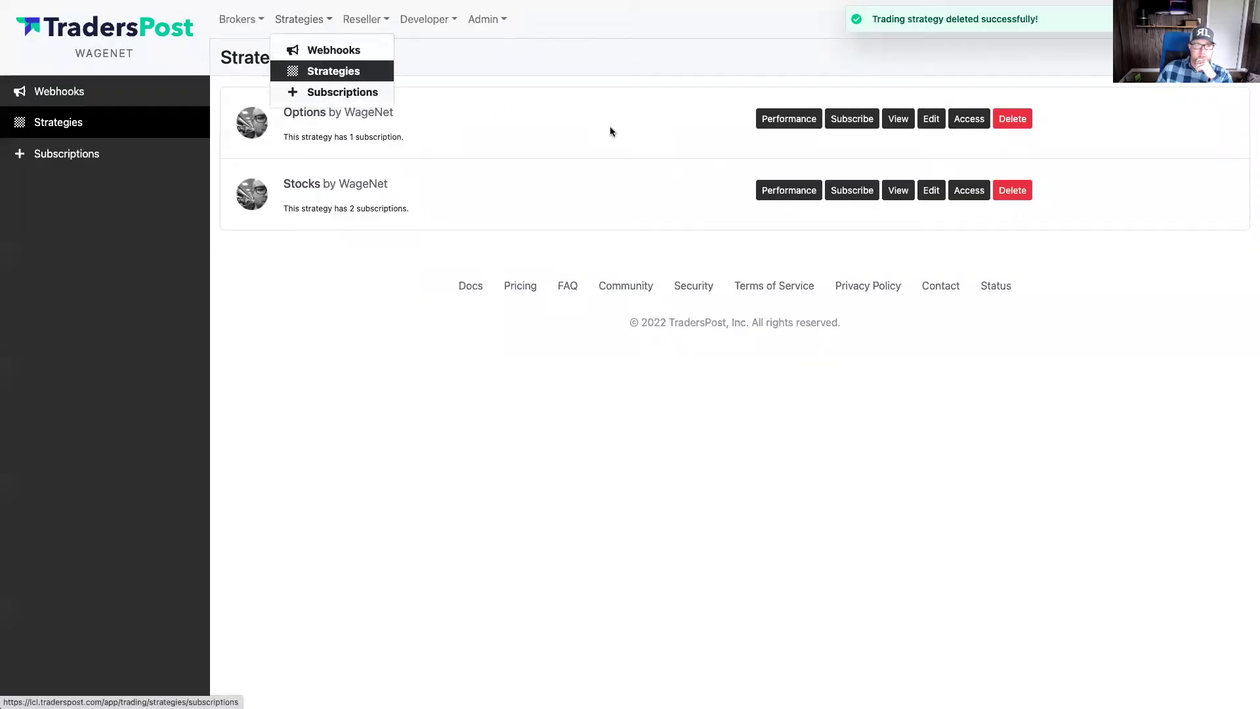
pyautogui.click(377, 92)
pyautogui.click(848, 119)
pyautogui.click(482, 112)
pyautogui.click(773, 170)
pyautogui.click(855, 121)
pyautogui.click(510, 112)
pyautogui.click(760, 162)
pyautogui.click(852, 119)
pyautogui.click(483, 113)
pyautogui.click(755, 164)
# Return to the strategies and delete the remaining Options and Stocks strategies, confirming each deletion.
pyautogui.click(304, 19)
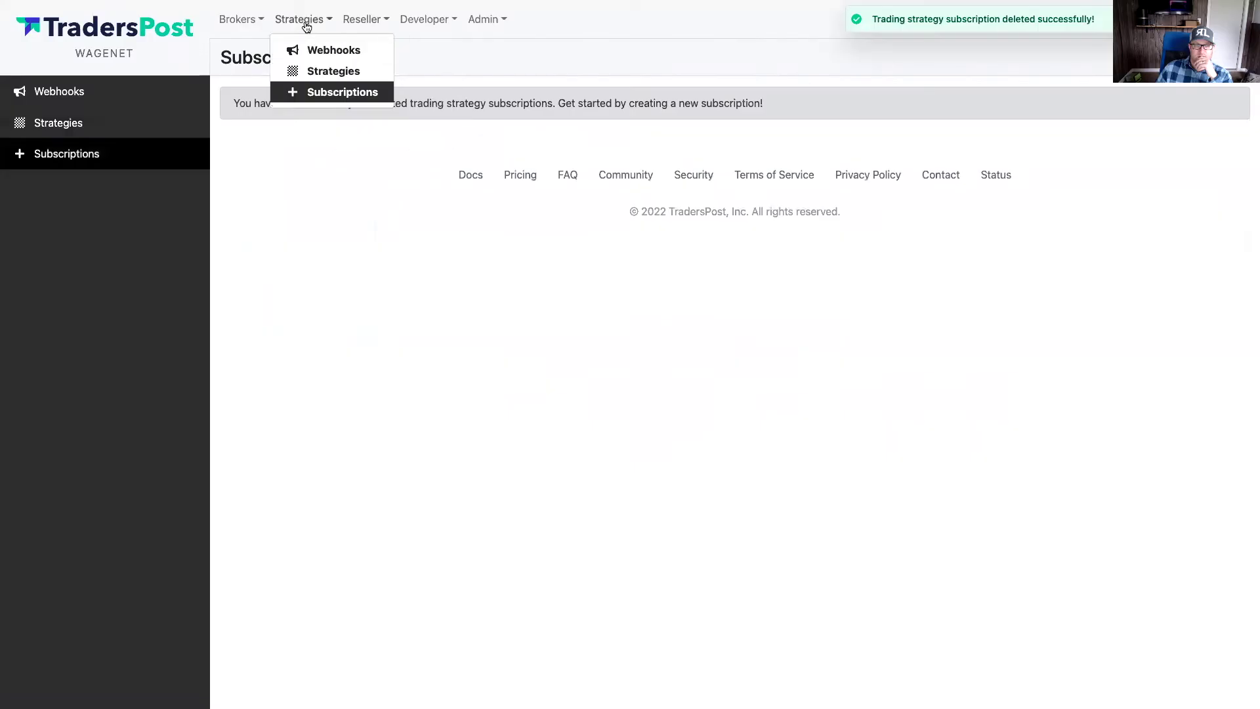
pyautogui.click(310, 70)
pyautogui.click(1013, 119)
pyautogui.click(509, 96)
pyautogui.click(754, 149)
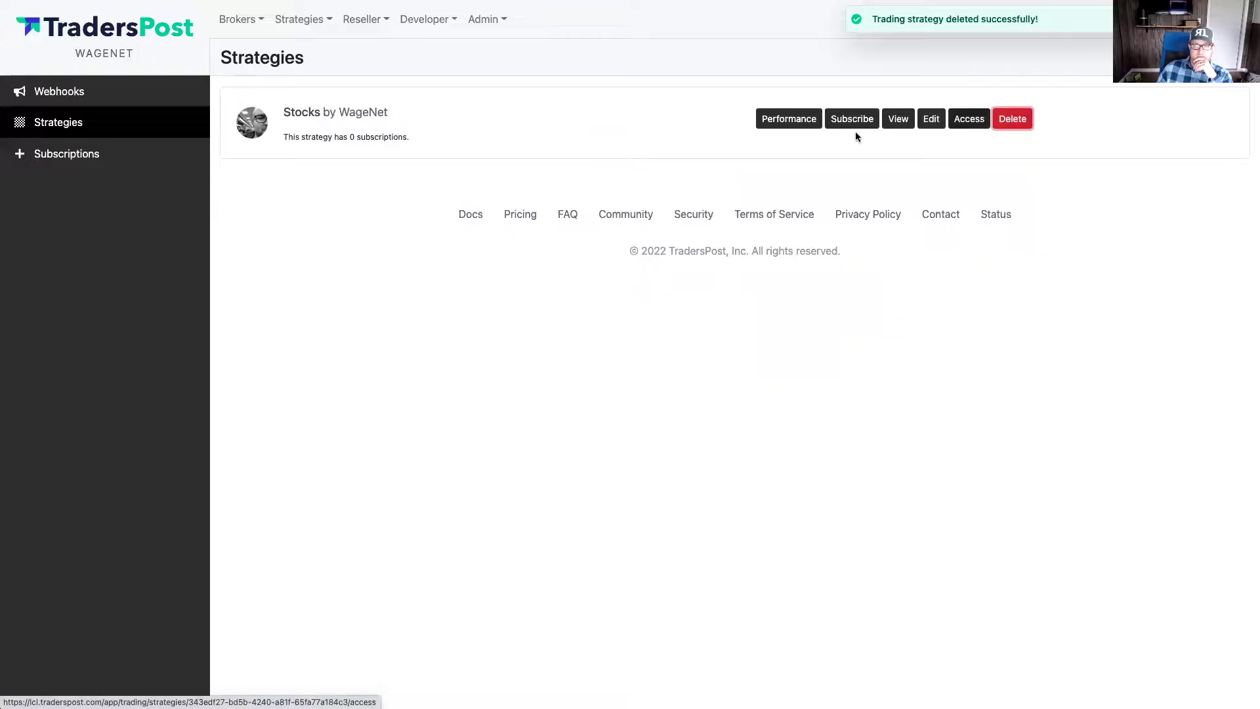
pyautogui.click(1013, 119)
pyautogui.click(491, 100)
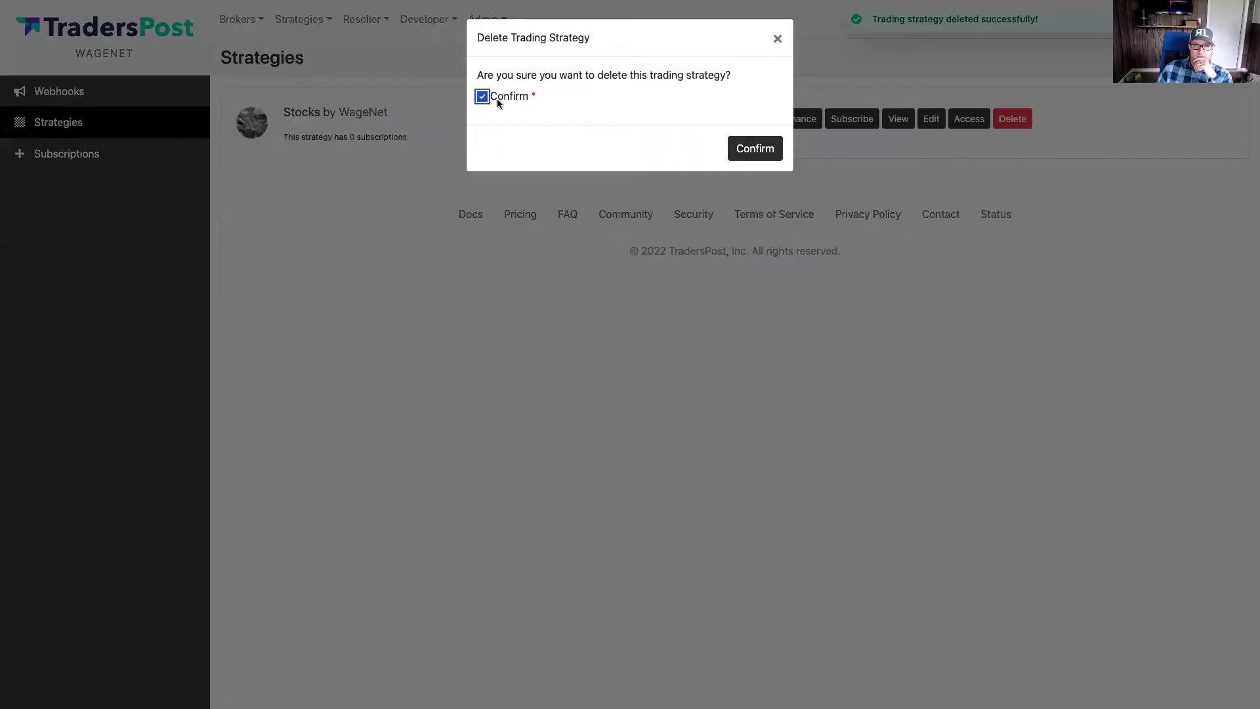
pyautogui.click(750, 148)
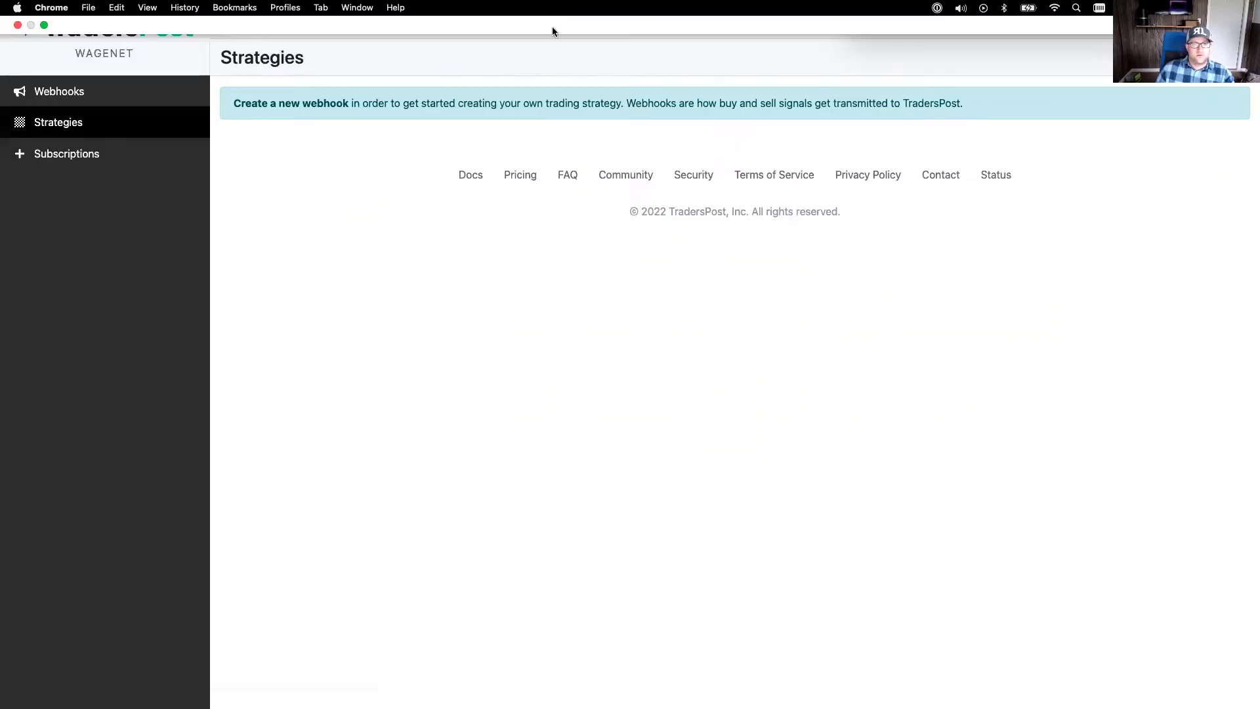
# Start a new webhook and name it Options Webhook.
pyautogui.click(299, 19)
pyautogui.click(297, 48)
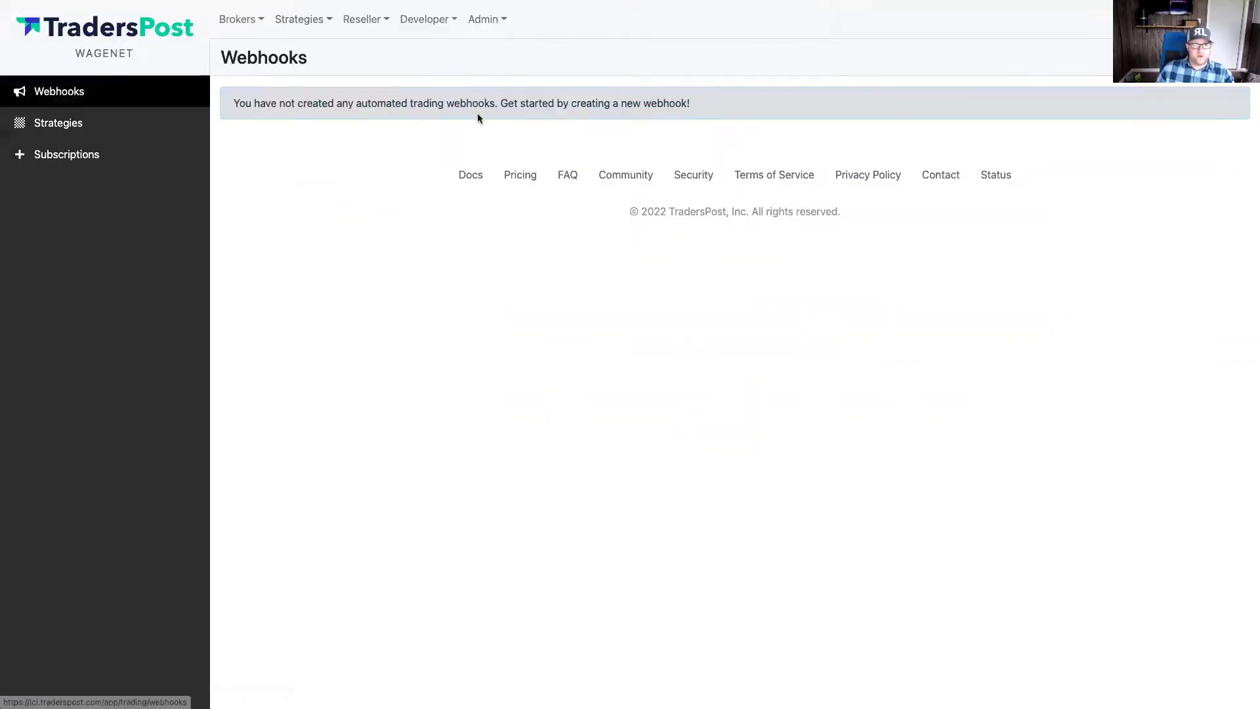
pyautogui.click(302, 142)
pyautogui.write('Options')
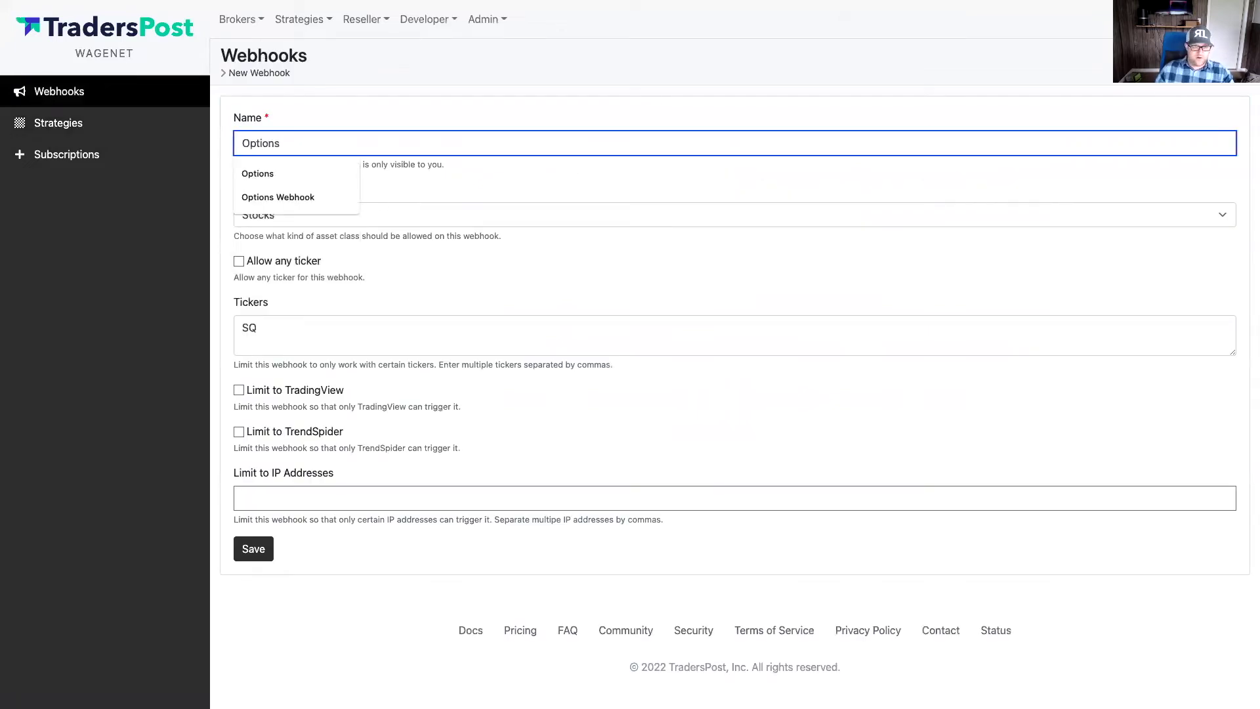
pyautogui.click(293, 197)
# Set the webhook's asset class to Options, add GOOGL after SQ in its tickers, and save the webhook.
pyautogui.click(288, 215)
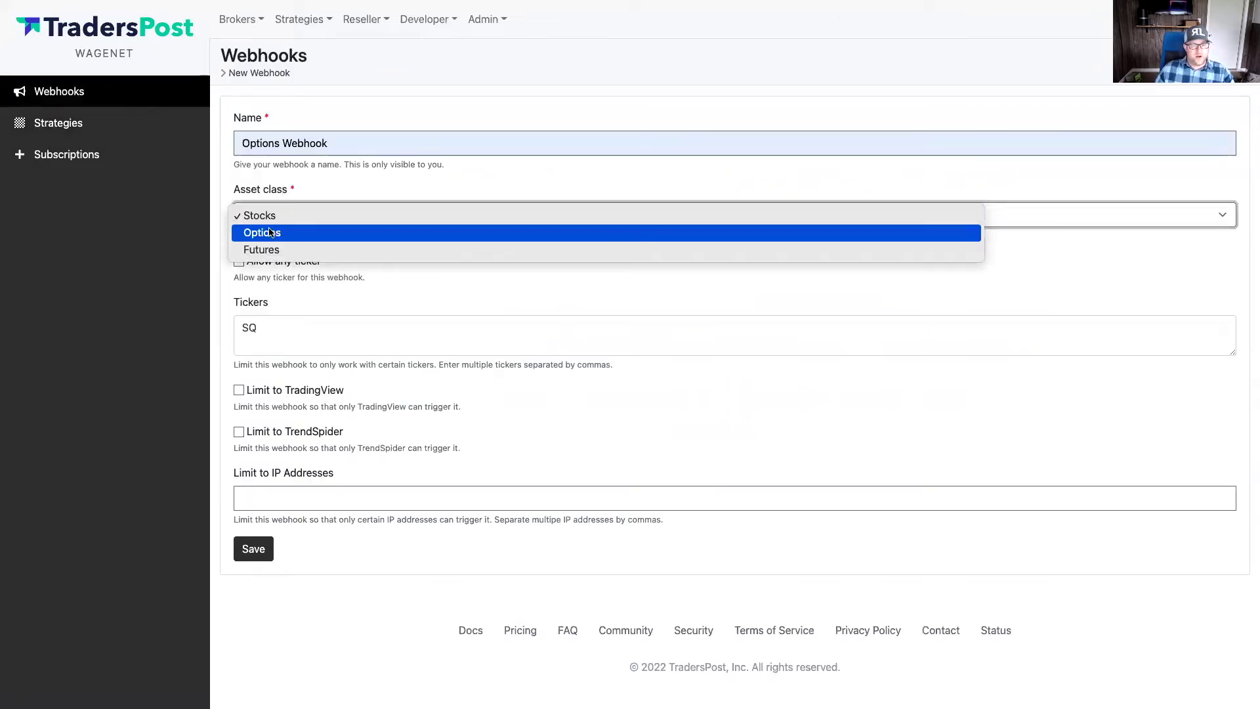
pyautogui.click(270, 233)
pyautogui.click(268, 327)
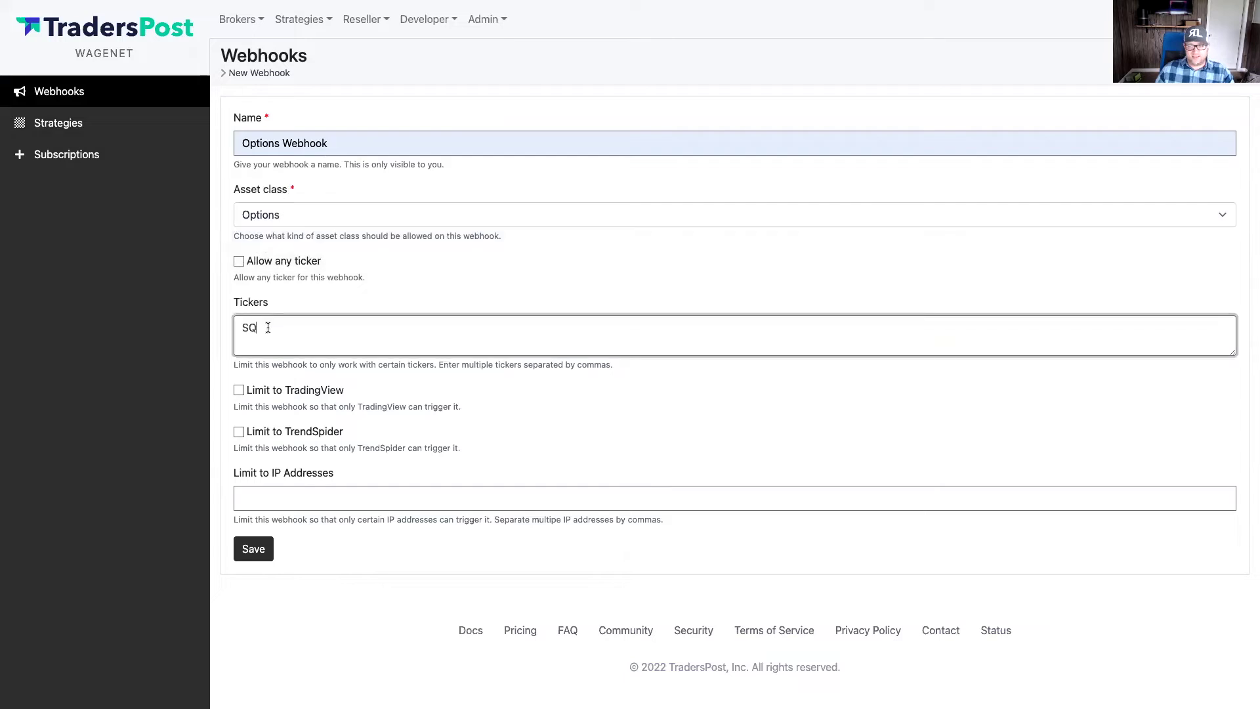
pyautogui.write(',GOOGL')
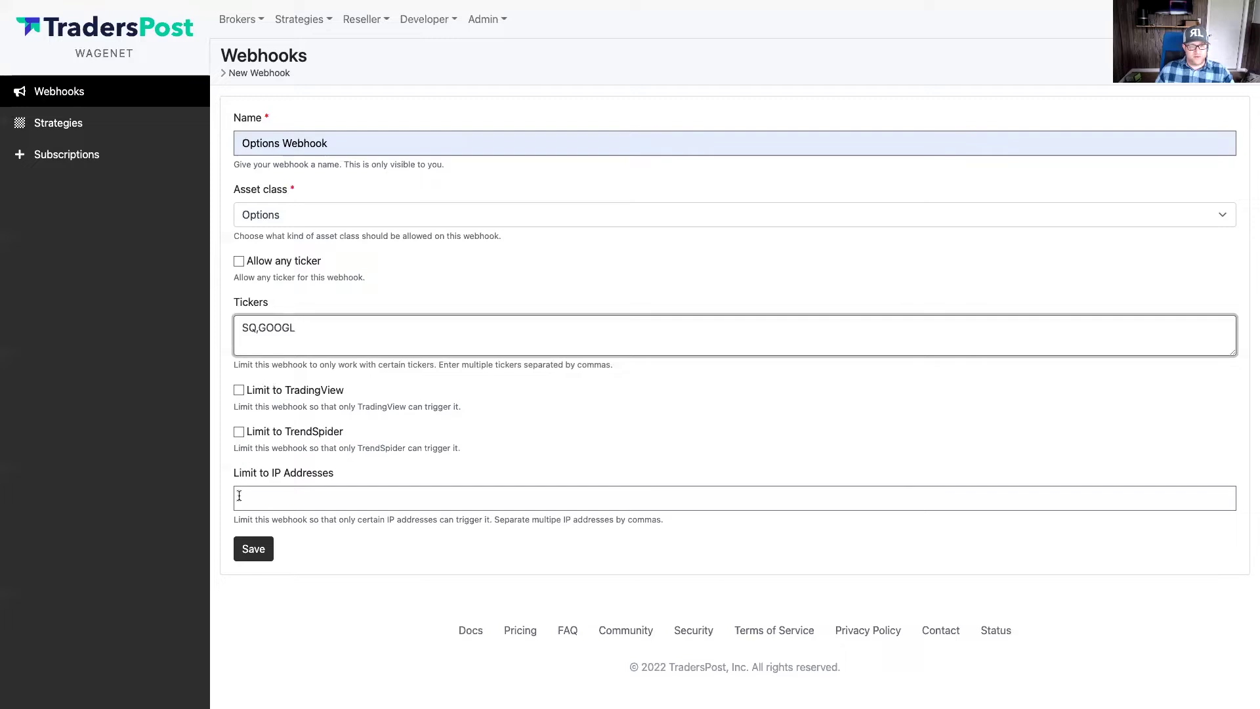
pyautogui.click(248, 550)
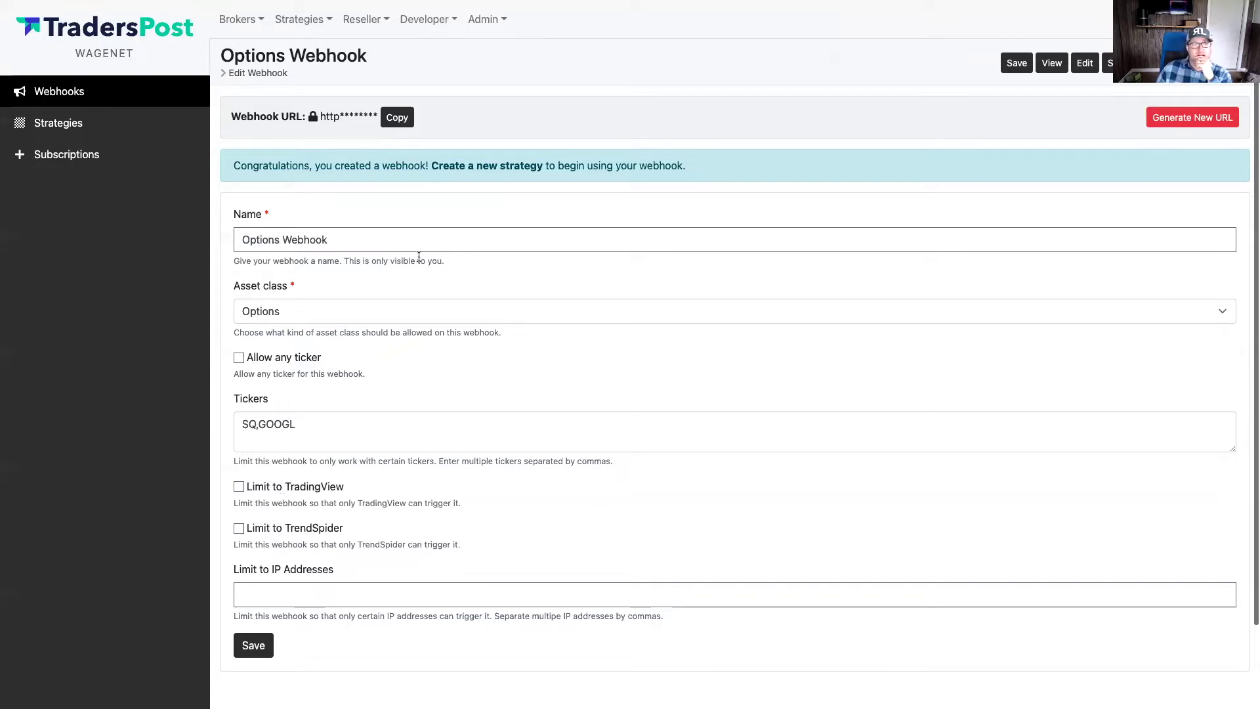
# Start a new strategy named Options Strategy and associate it with the Options Webhook.
pyautogui.click(464, 169)
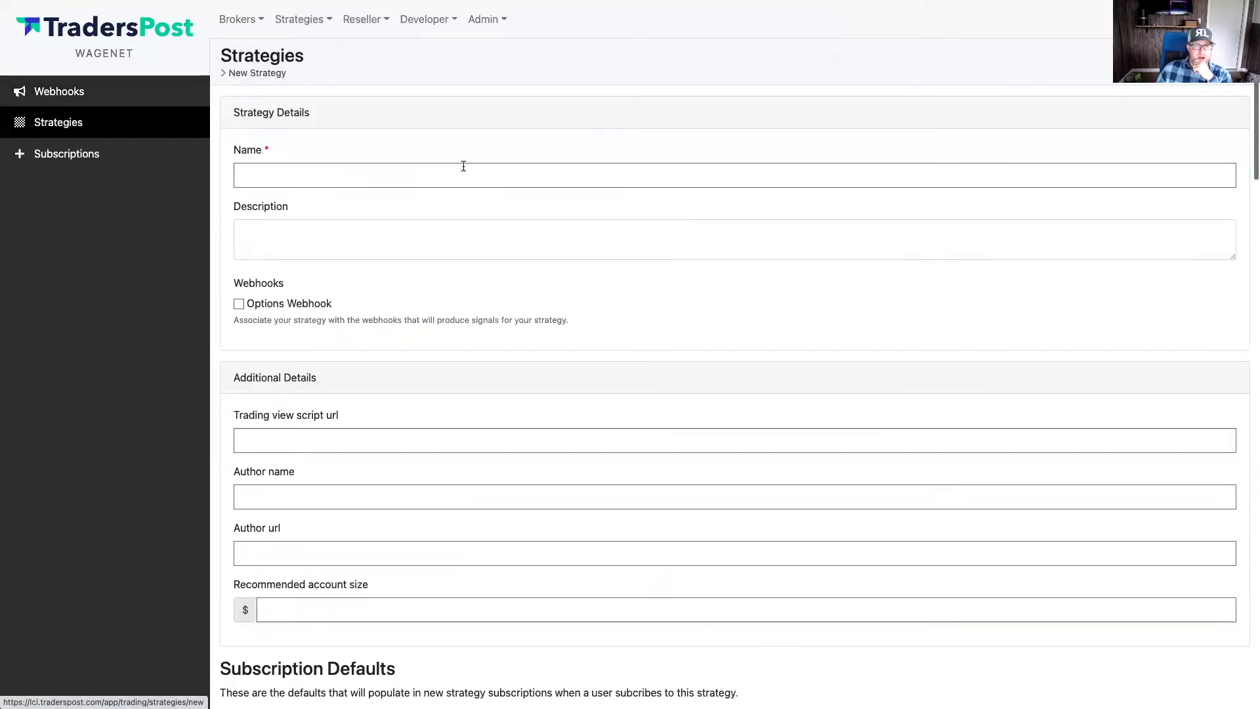
pyautogui.click(316, 176)
pyautogui.write('Options Strategy')
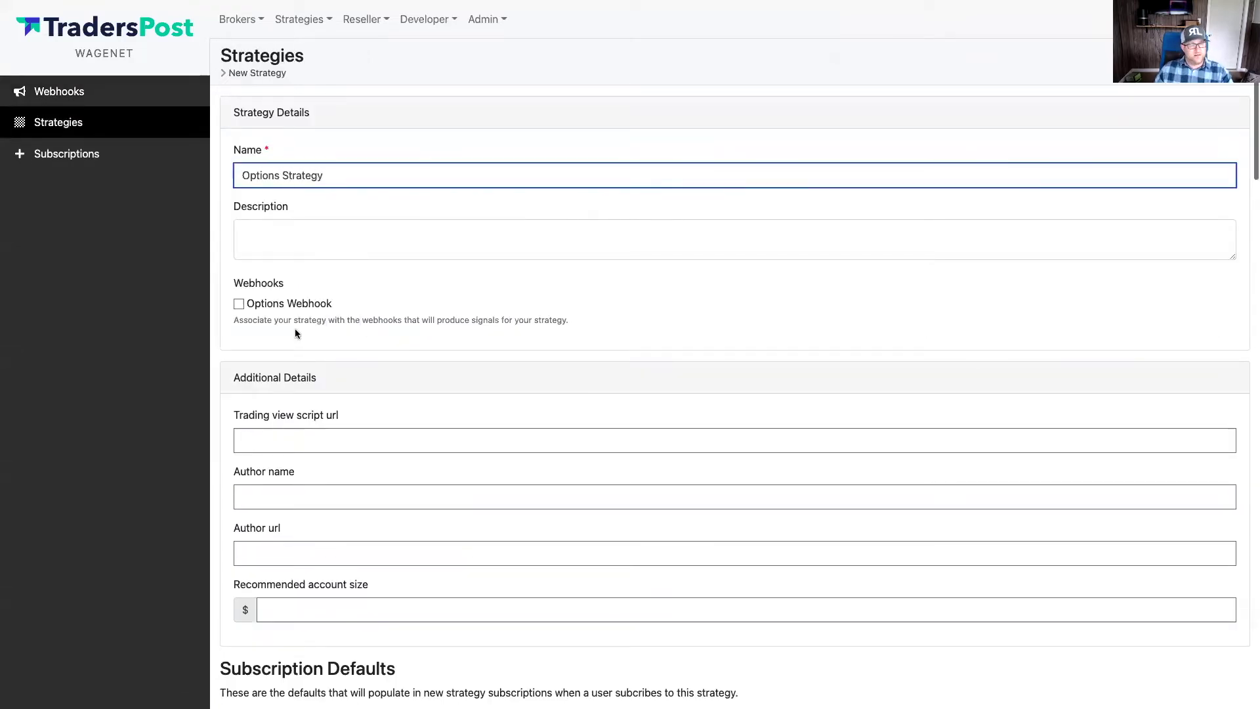
pyautogui.click(255, 303)
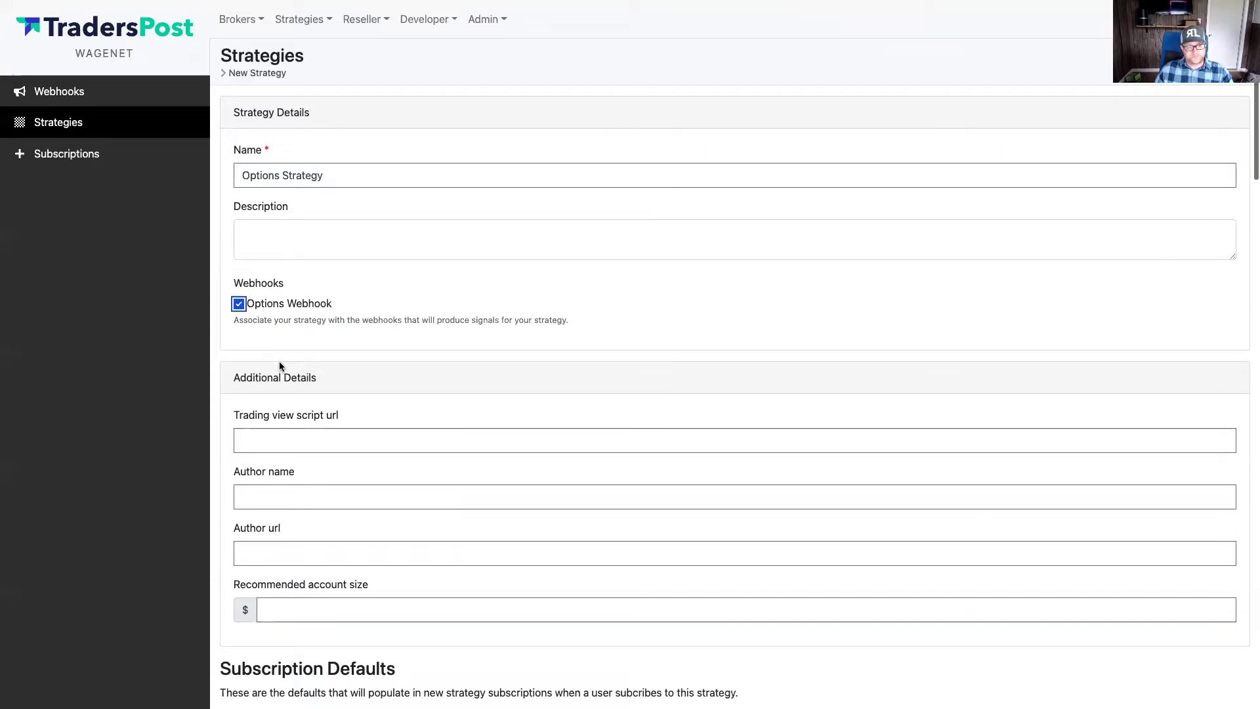
# Set the sides in the strategy's subscription defaults to Both.
pyautogui.scroll(-7, 280, 366)
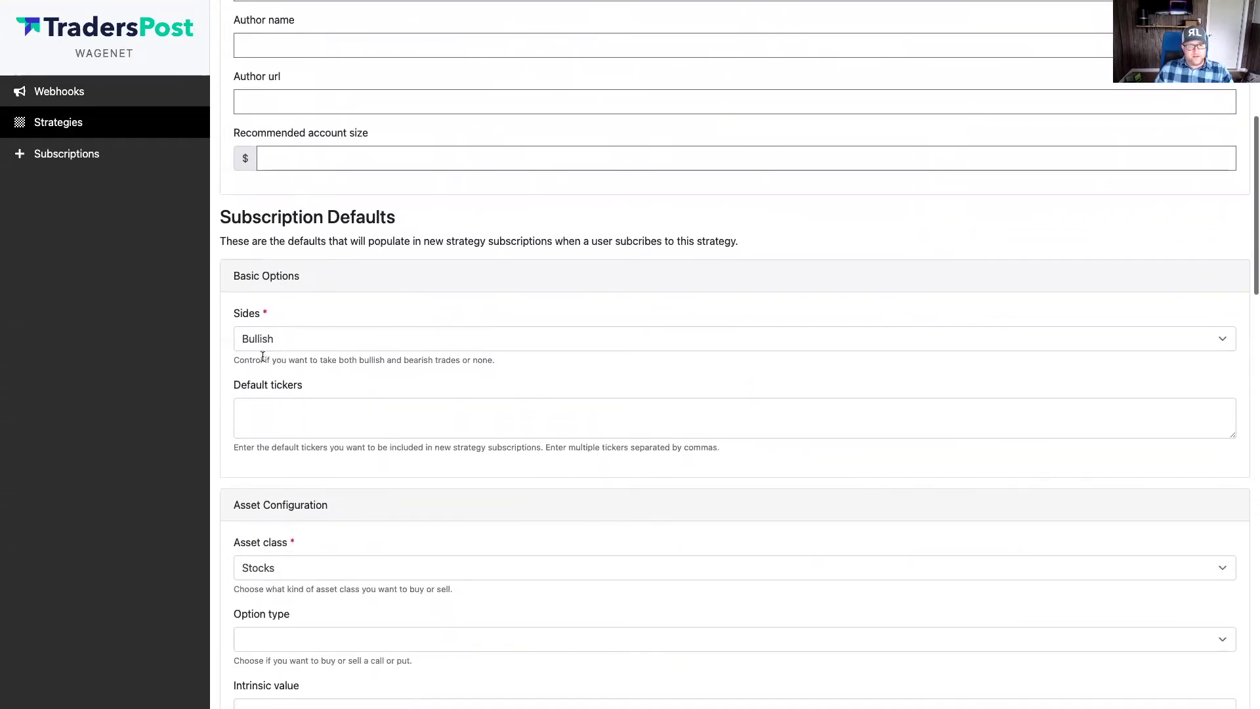
pyautogui.click(265, 346)
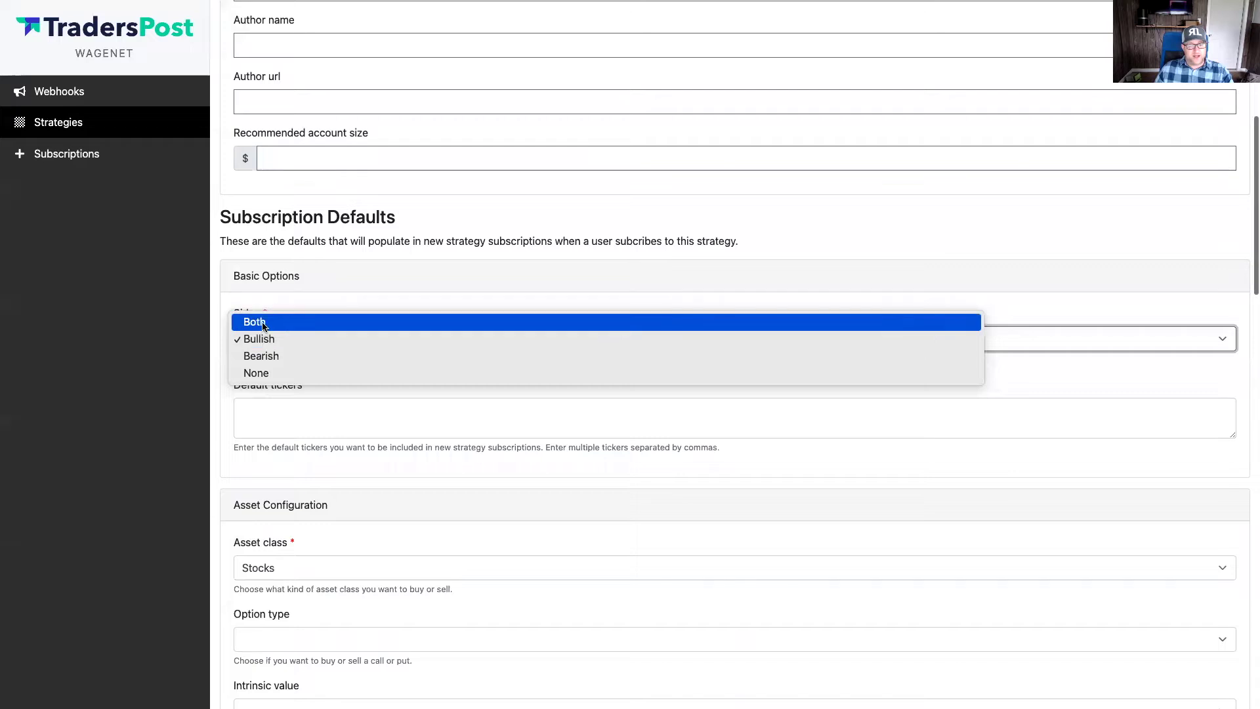
pyautogui.click(262, 322)
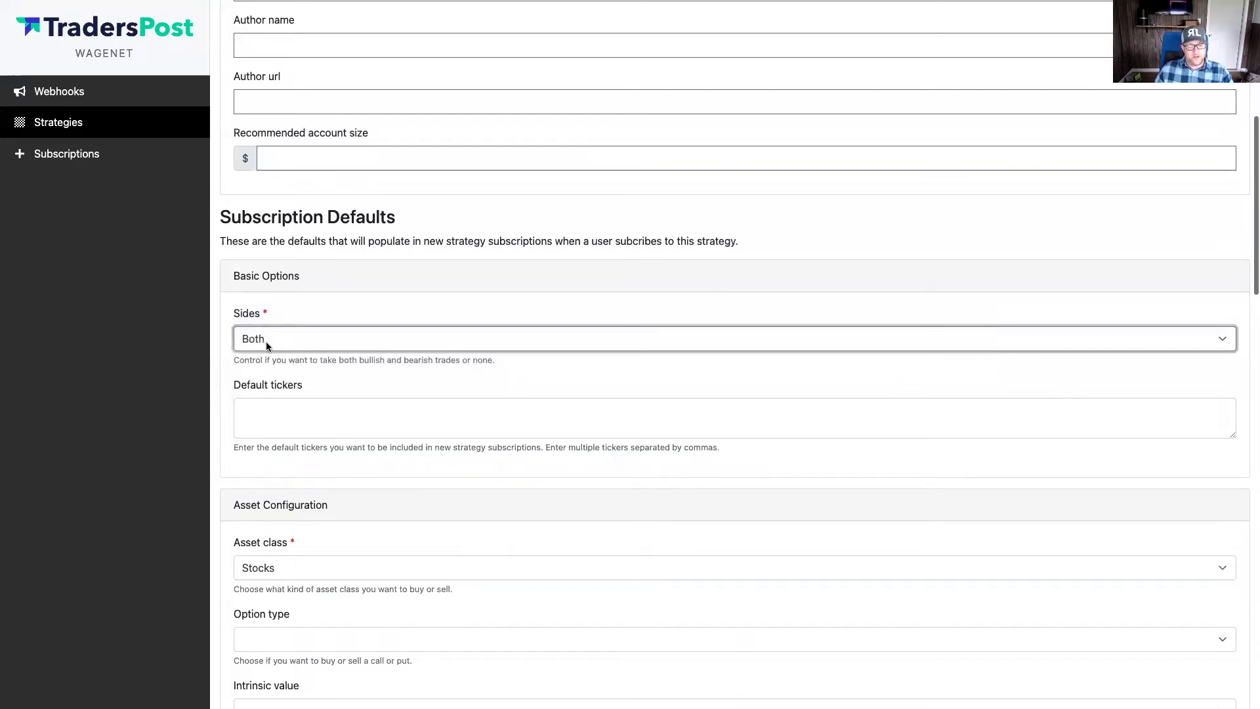
# Set the asset class to Options and the option type to Both in the subscription defaults.
pyautogui.scroll(-1, 266, 367)
pyautogui.scroll(-3, 269, 367)
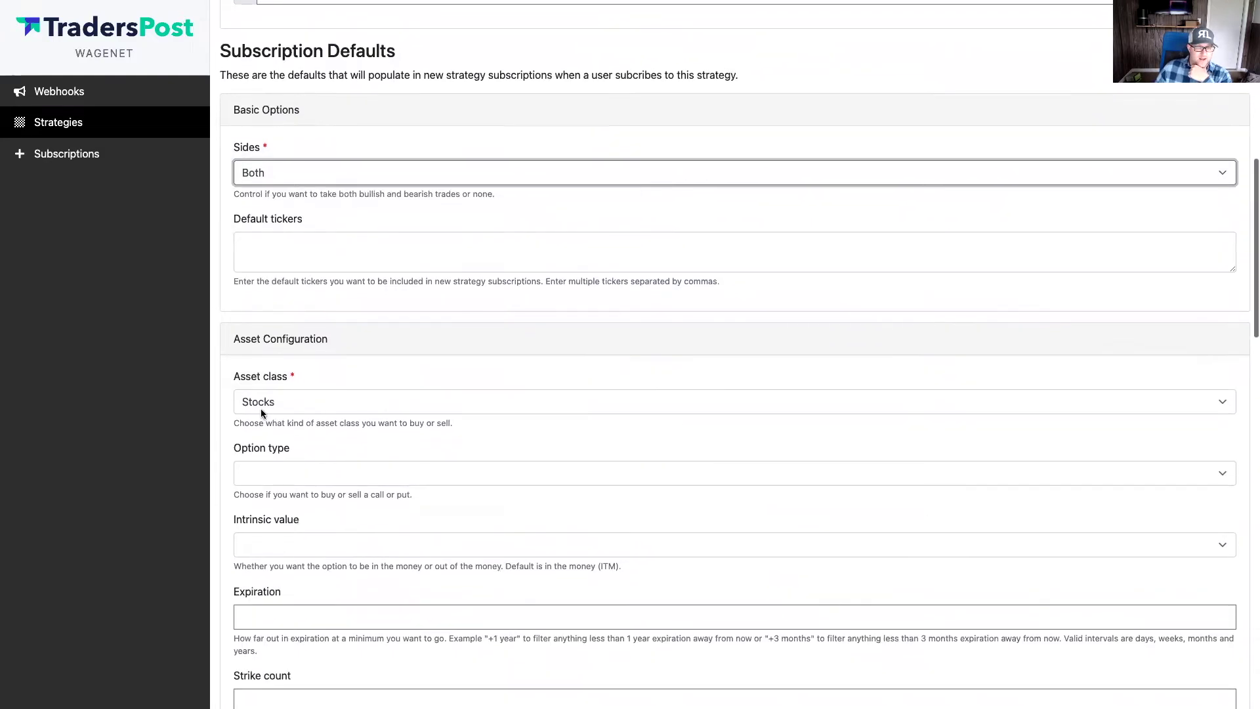
pyautogui.click(263, 405)
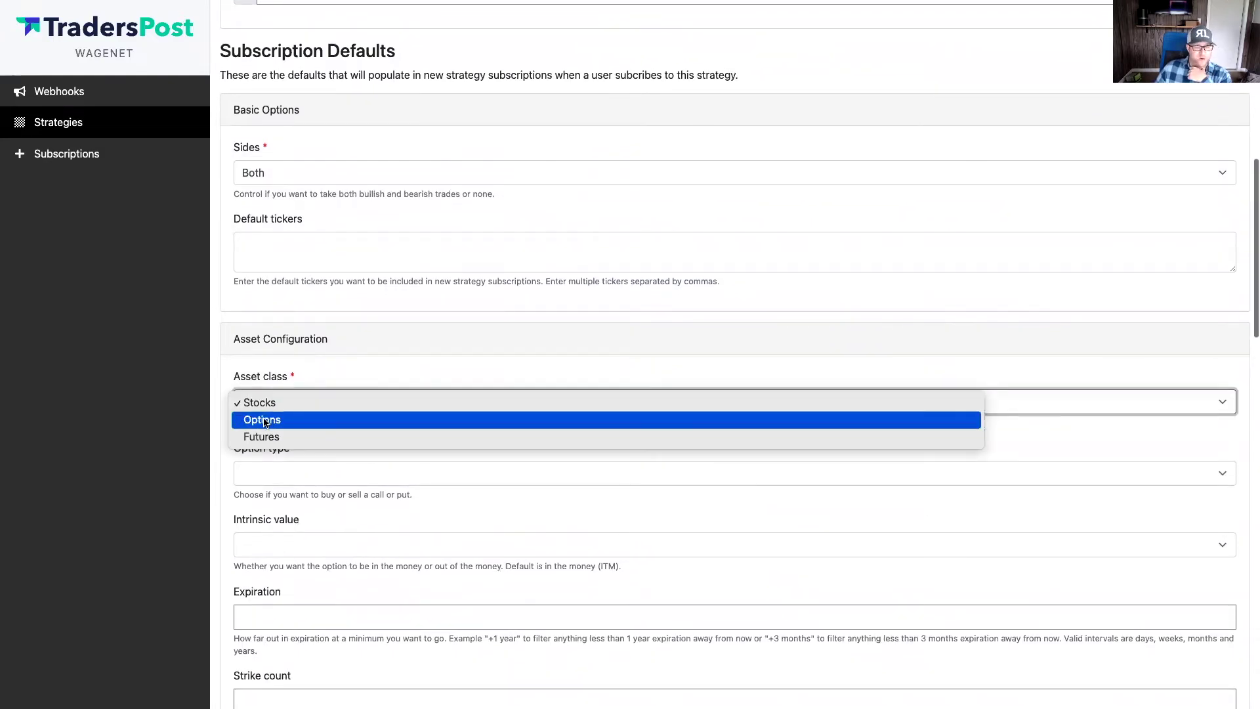
pyautogui.click(266, 420)
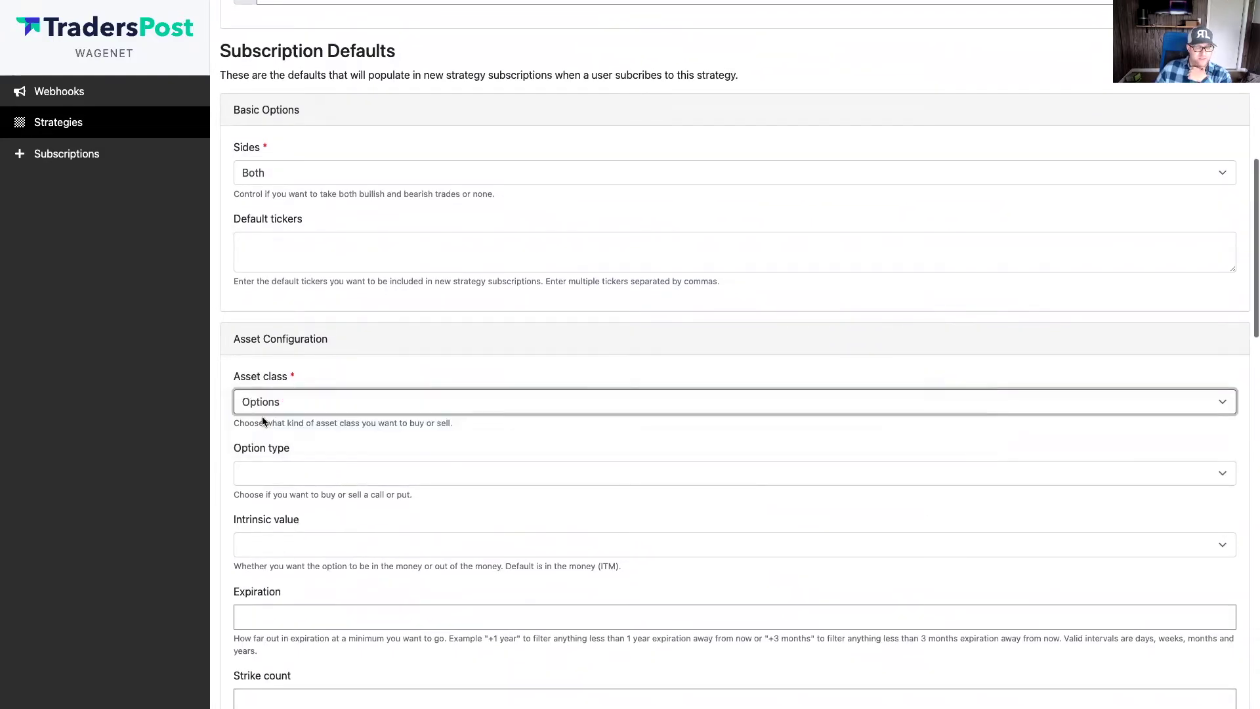
pyautogui.click(265, 477)
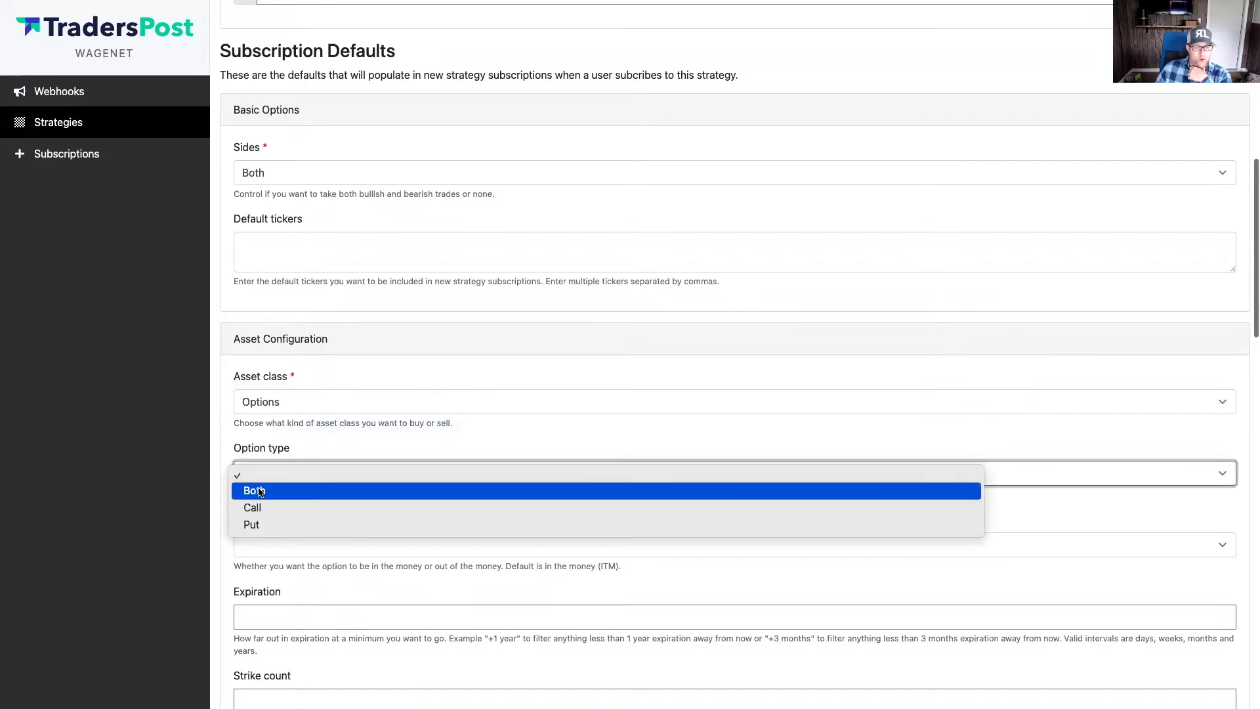
pyautogui.click(260, 491)
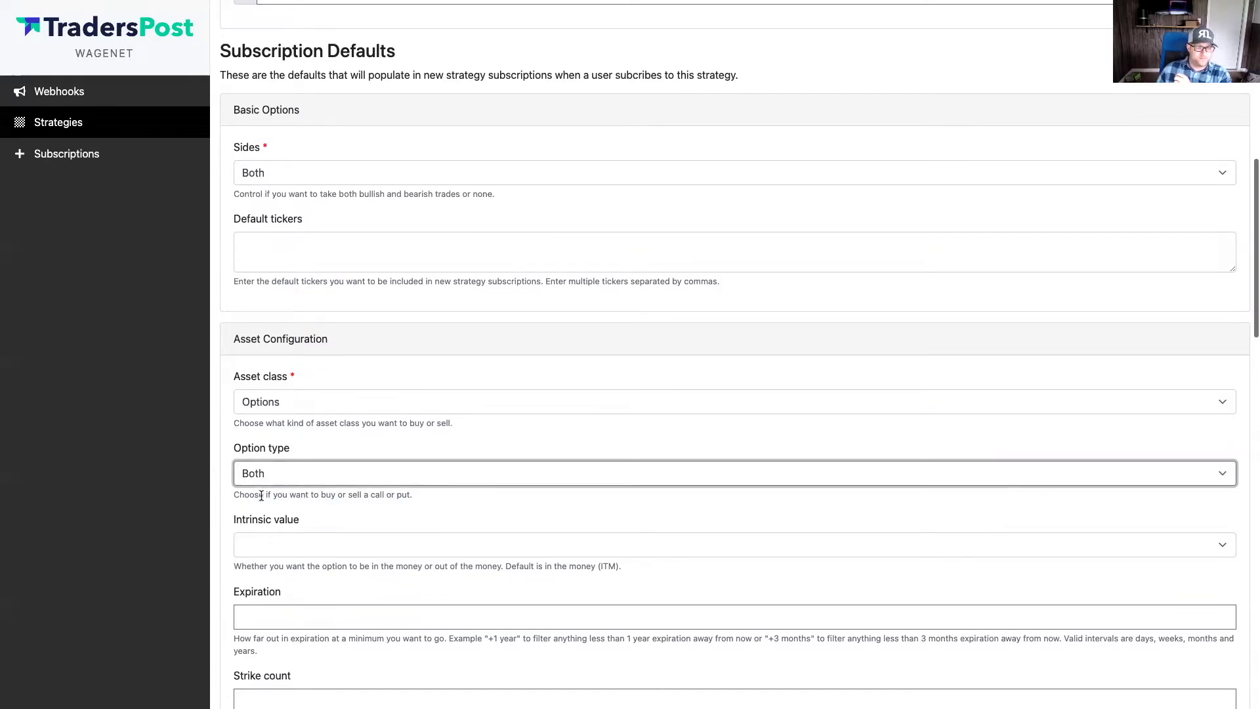
# Set the expiration to +3 months, the strike count to 12 and the strikes away to 2.
pyautogui.scroll(-2, 257, 492)
pyautogui.click(260, 489)
pyautogui.write('+3 months')
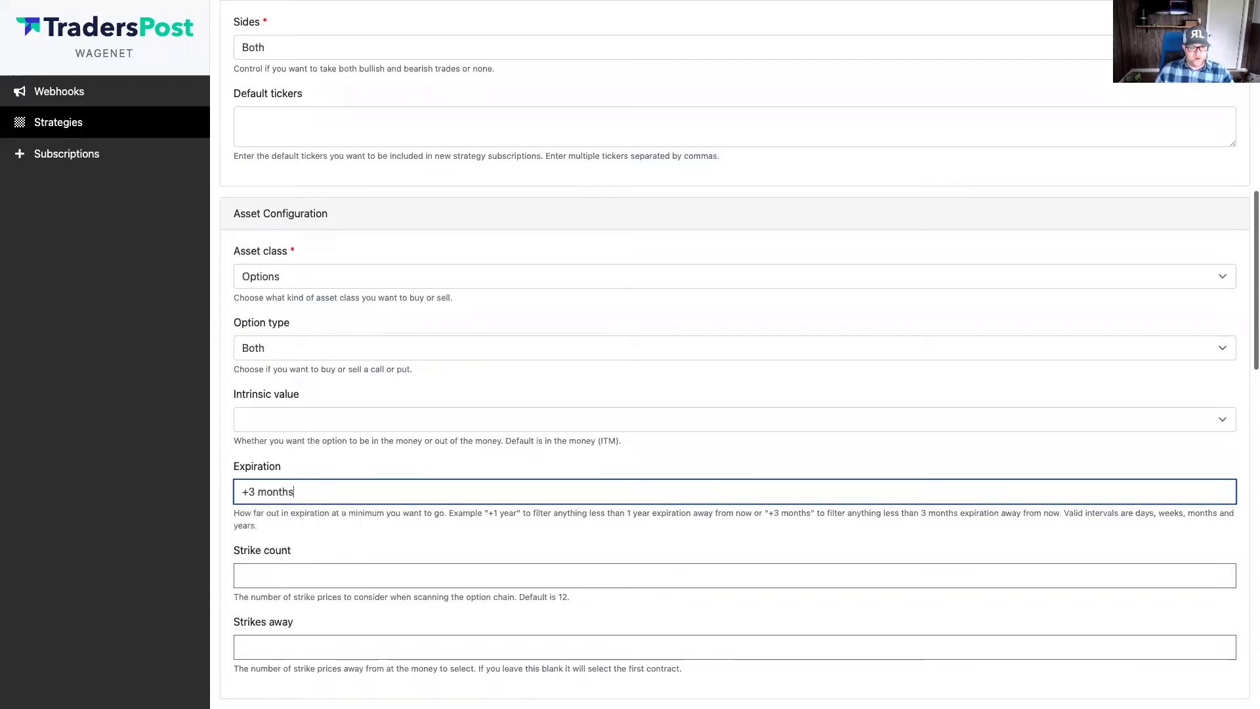
pyautogui.scroll(-1, 276, 553)
pyautogui.click(268, 555)
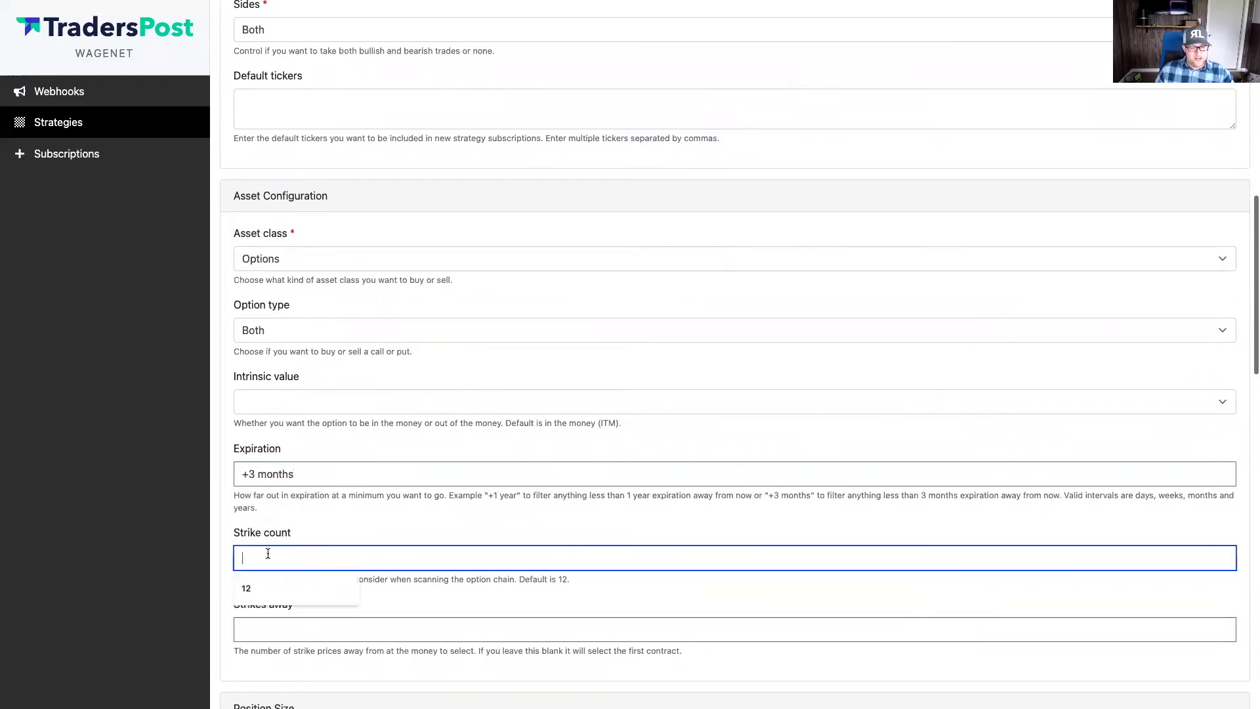
pyautogui.write('12')
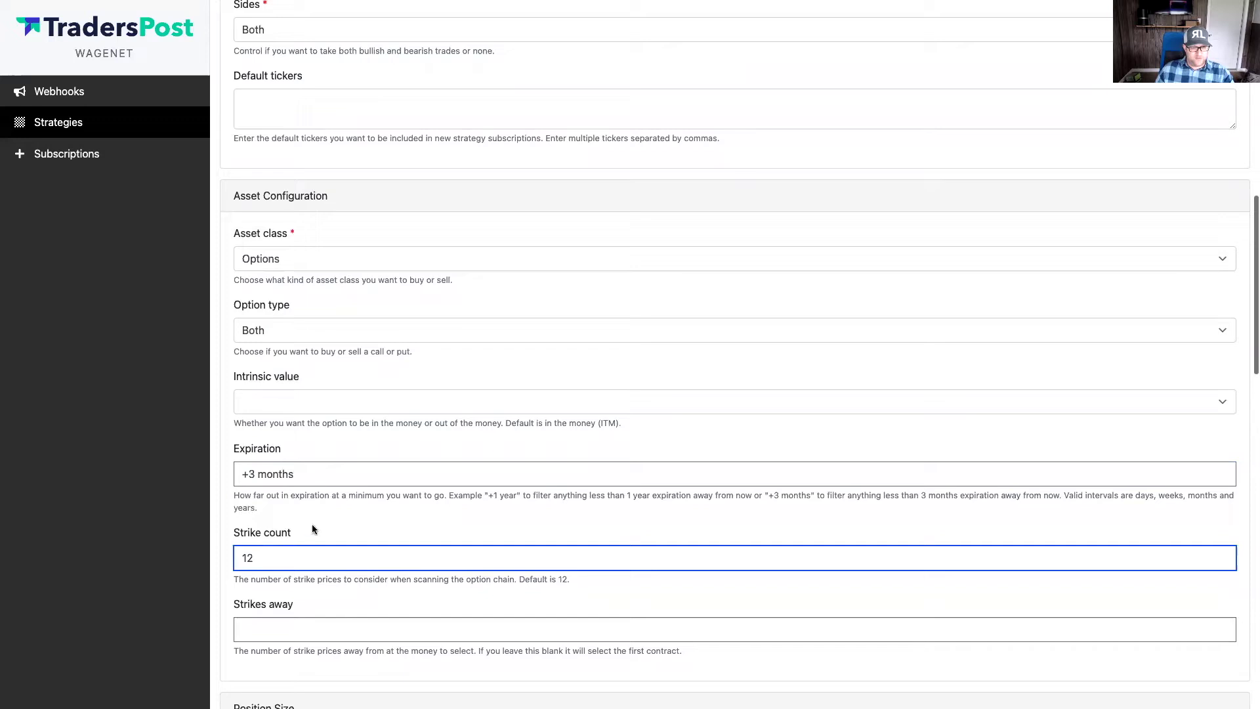
pyautogui.click(271, 632)
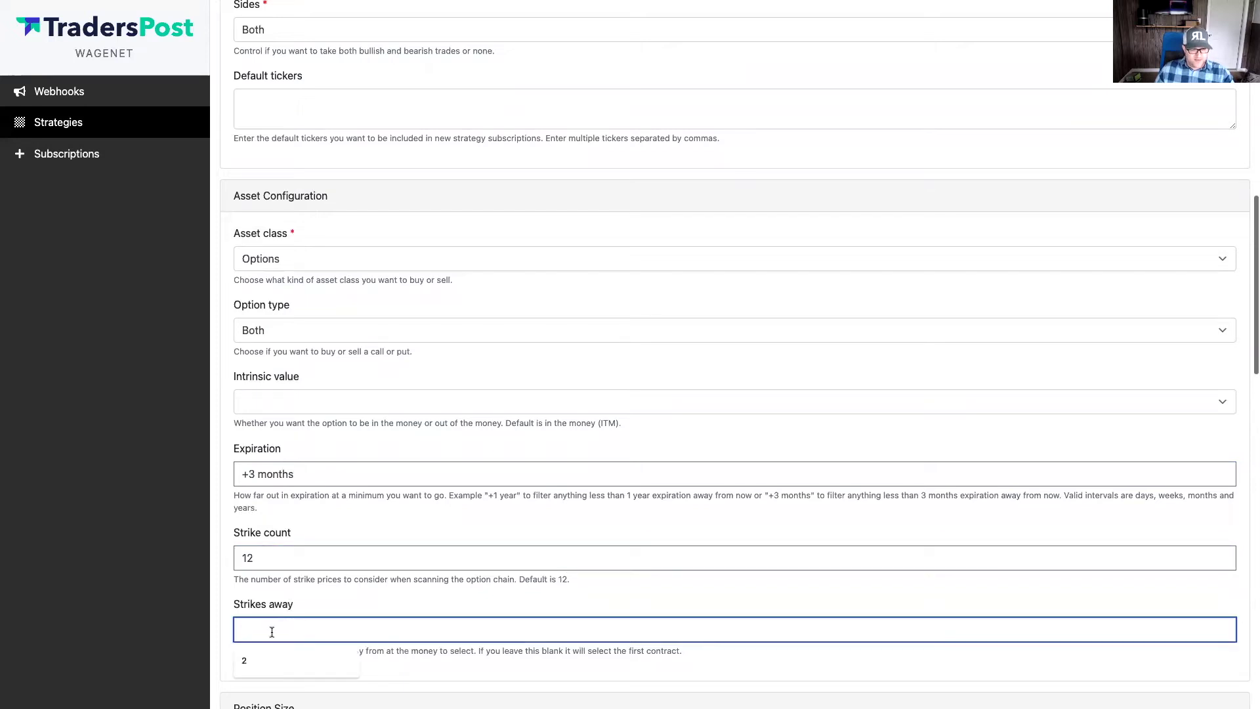
pyautogui.write('2')
pyautogui.click(334, 536)
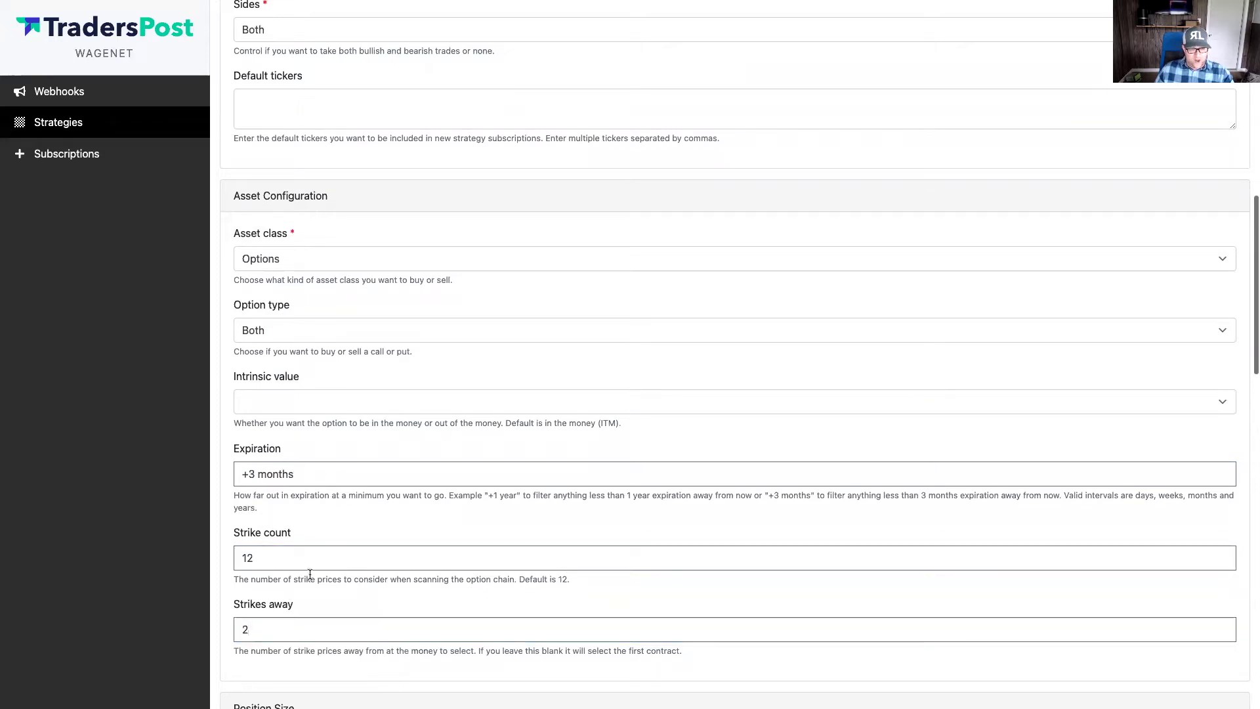
# Set a fixed position size quantity of 1 for the strategy's subscription defaults.
pyautogui.scroll(-5, 310, 575)
pyautogui.scroll(-2, 307, 584)
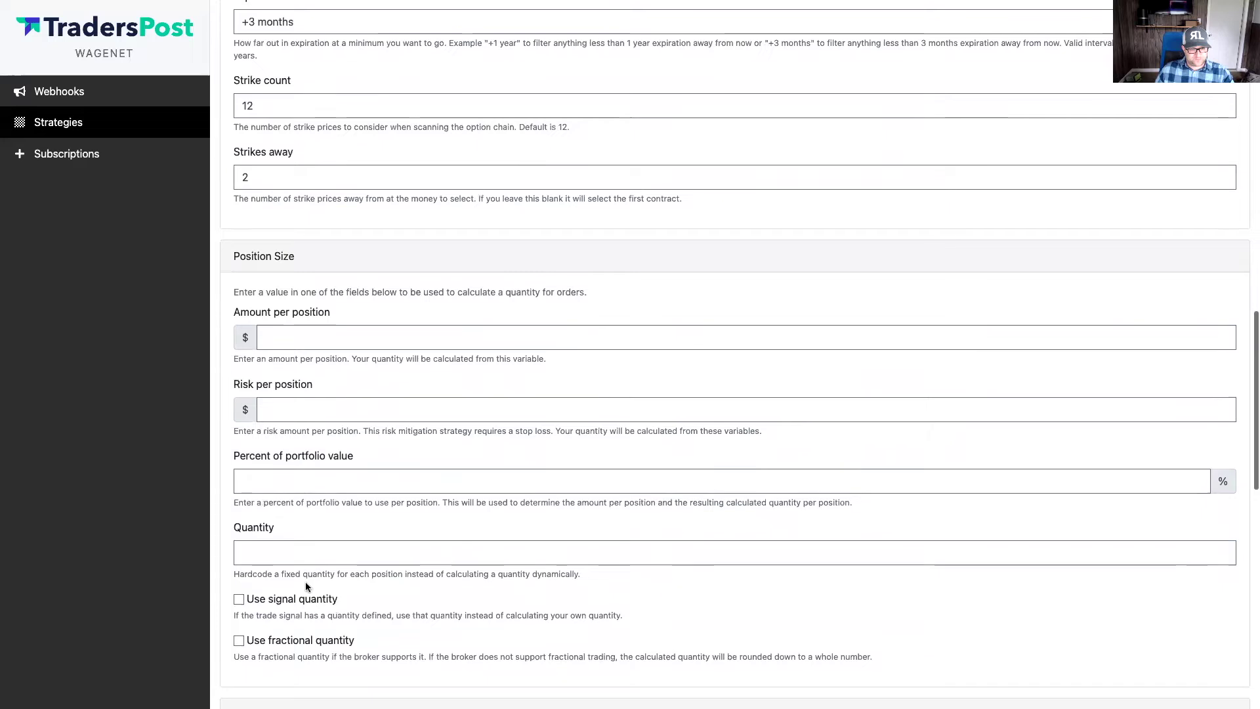
pyautogui.click(268, 551)
pyautogui.write('1')
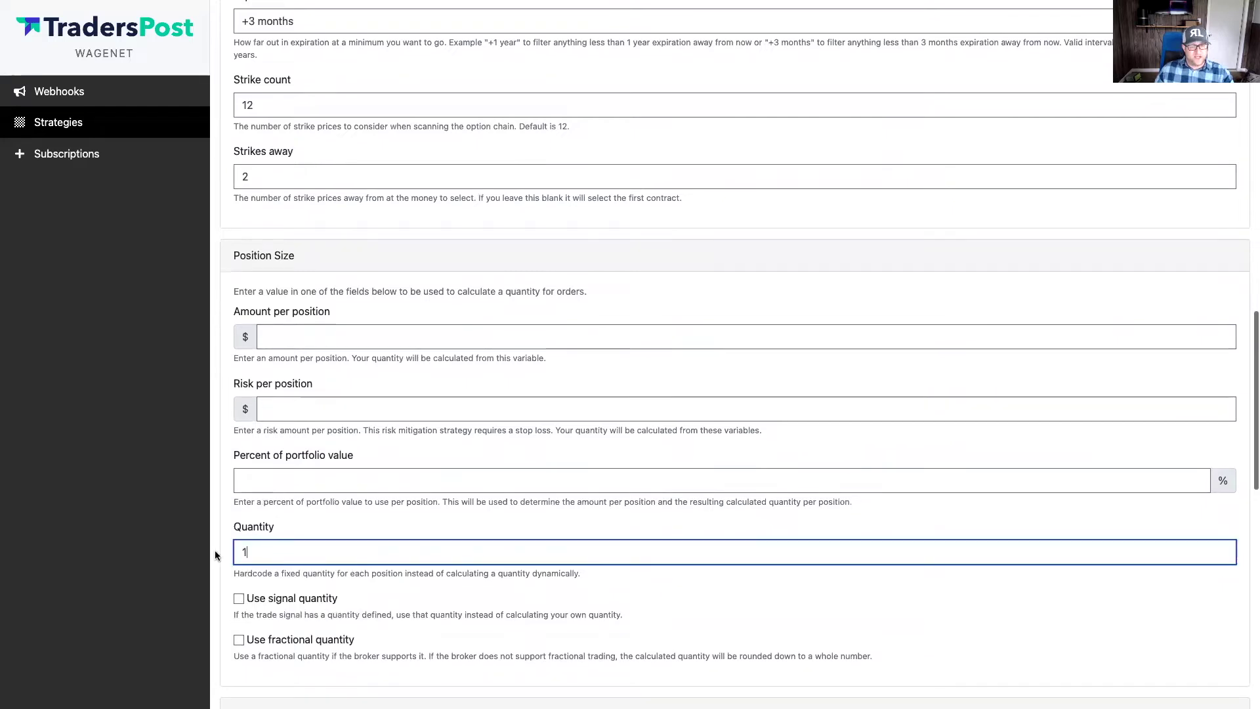
# Submit both entry and exit orders as market orders in the advanced options, and save the strategy.
pyautogui.scroll(-1, 200, 557)
pyautogui.scroll(-3, 200, 558)
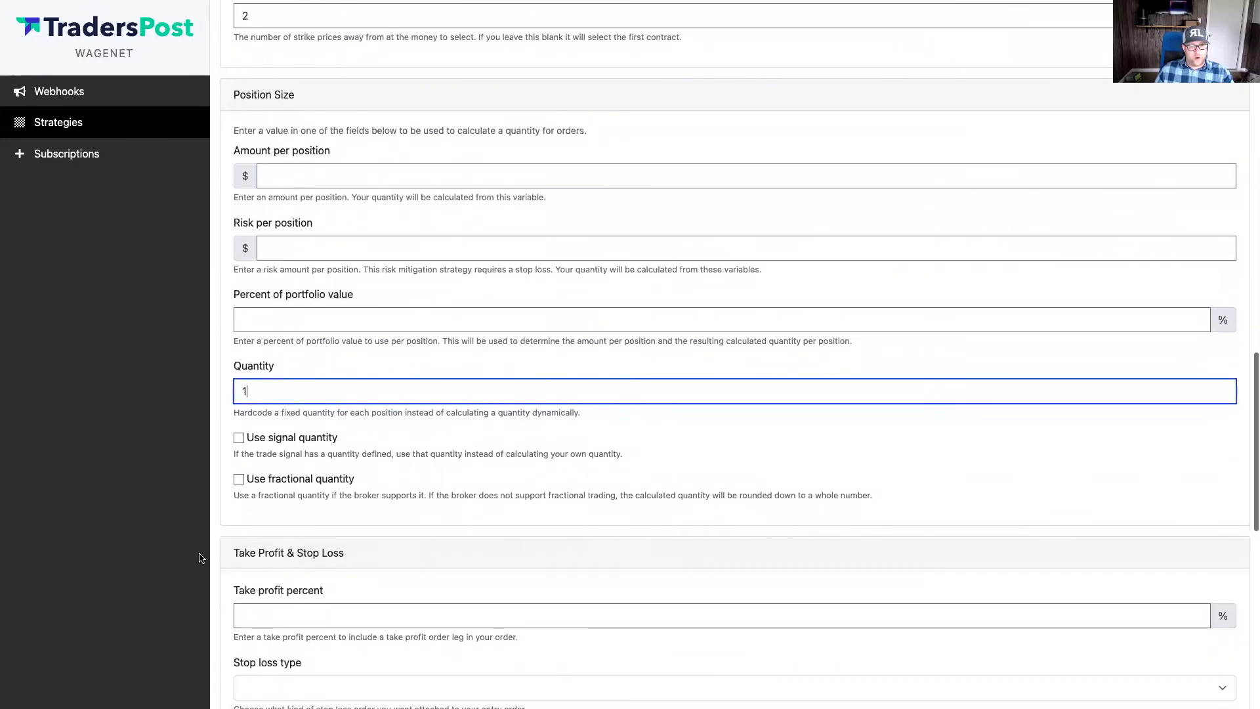
pyautogui.scroll(-5, 201, 558)
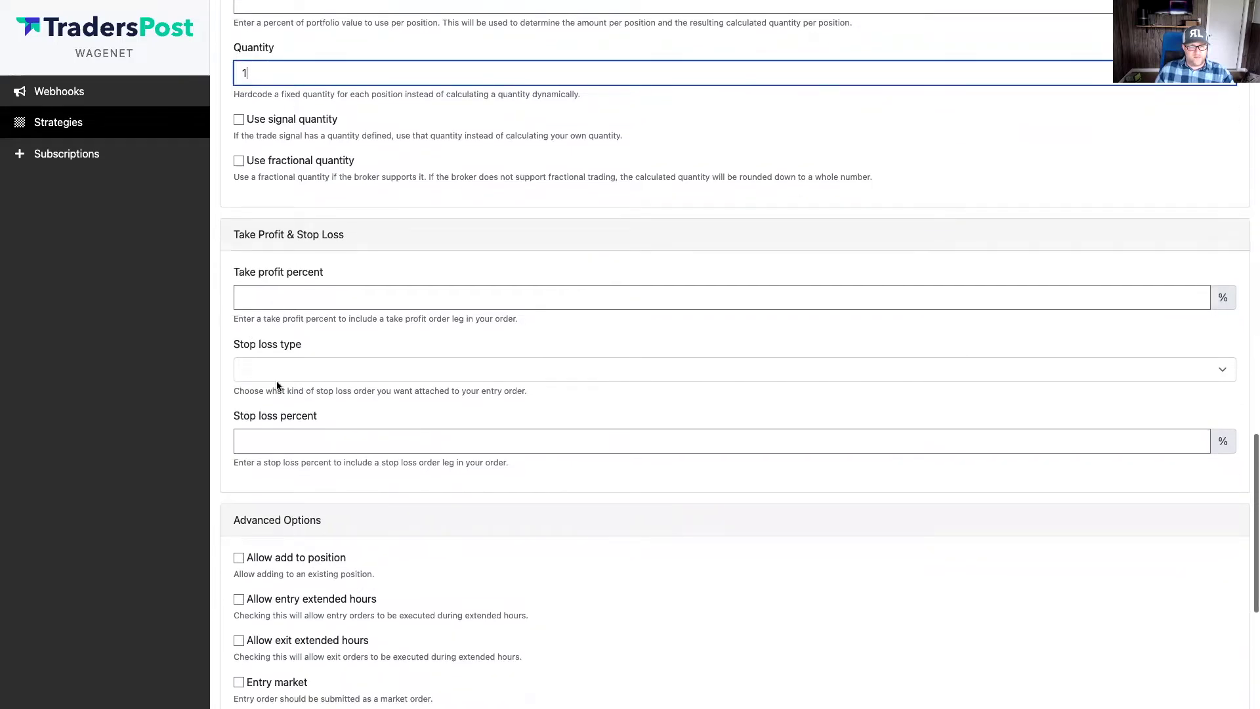
pyautogui.scroll(-3, 273, 437)
pyautogui.click(239, 482)
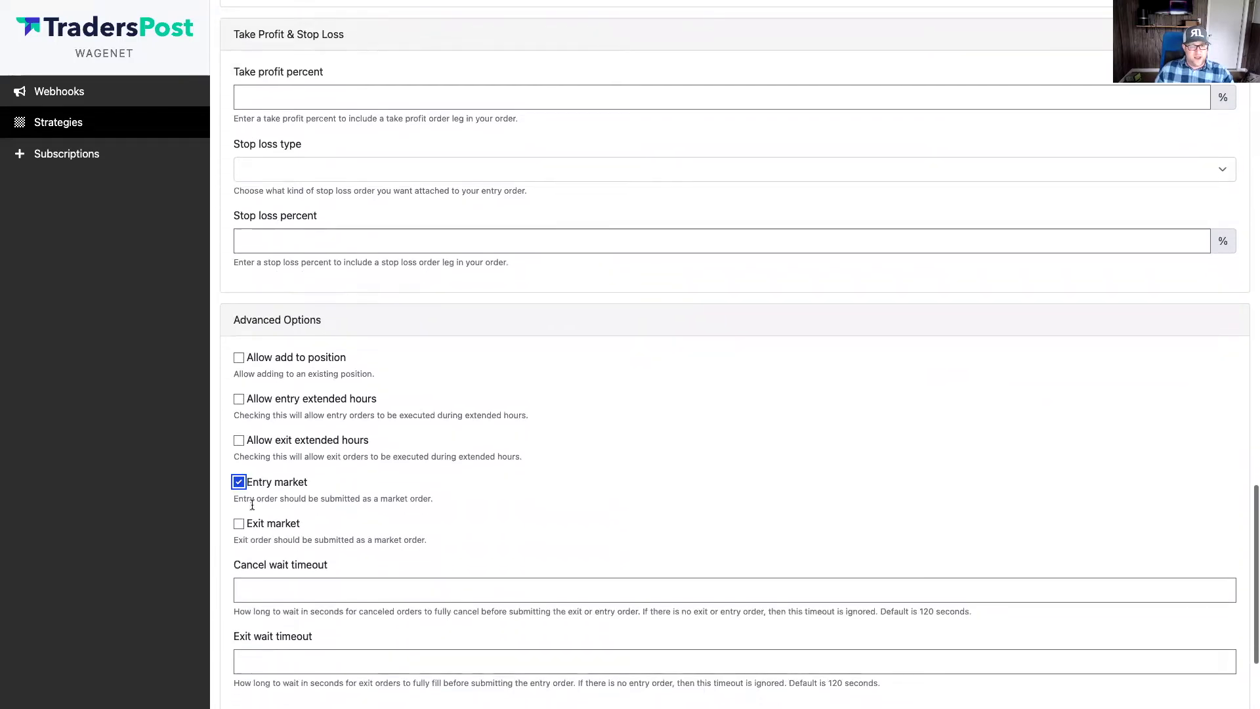
pyautogui.click(251, 523)
pyautogui.scroll(-2, 256, 523)
pyautogui.click(239, 605)
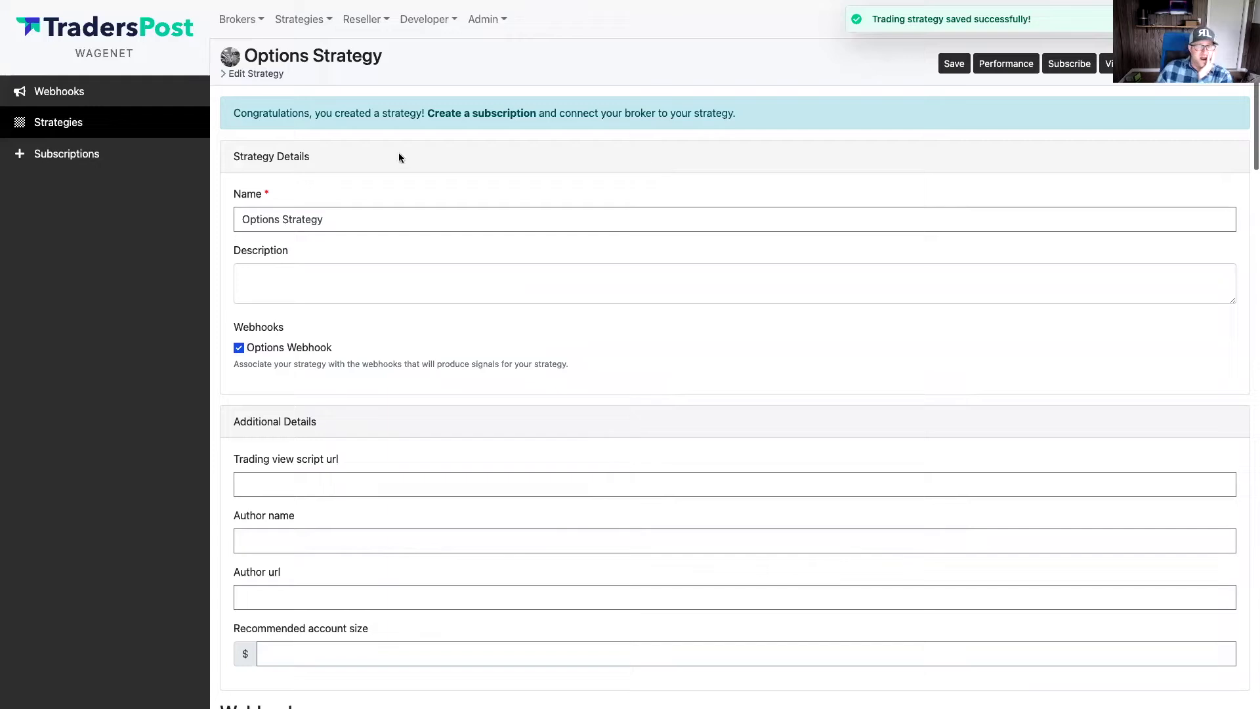
# Disconnect the existing TradersPost paper broker from the connected brokers and confirm its deletion.
pyautogui.click(238, 29)
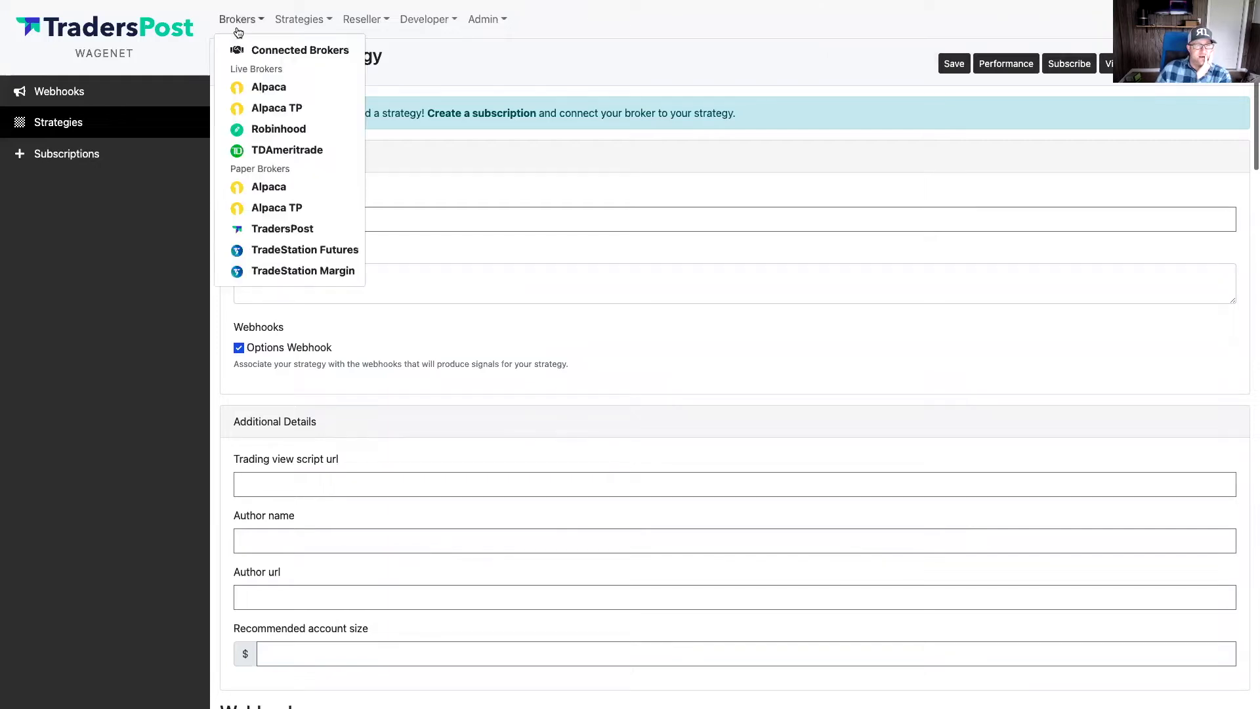
pyautogui.click(238, 29)
pyautogui.click(240, 25)
pyautogui.click(244, 51)
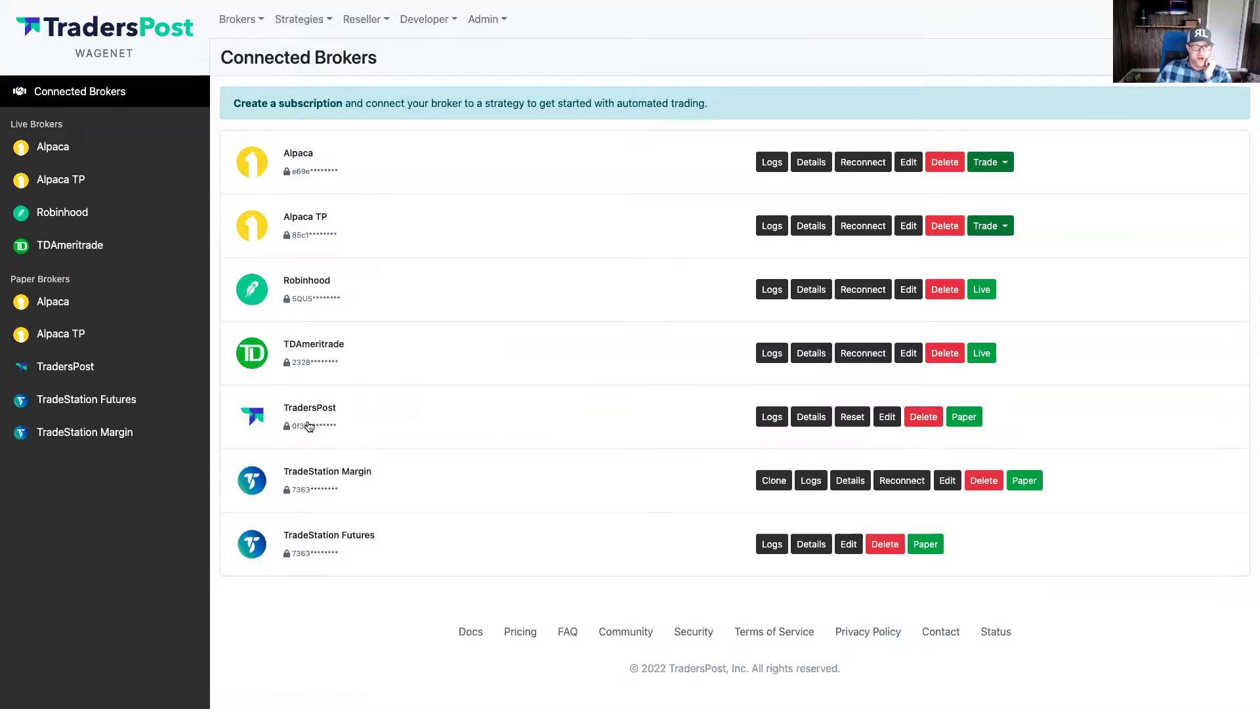
pyautogui.click(923, 419)
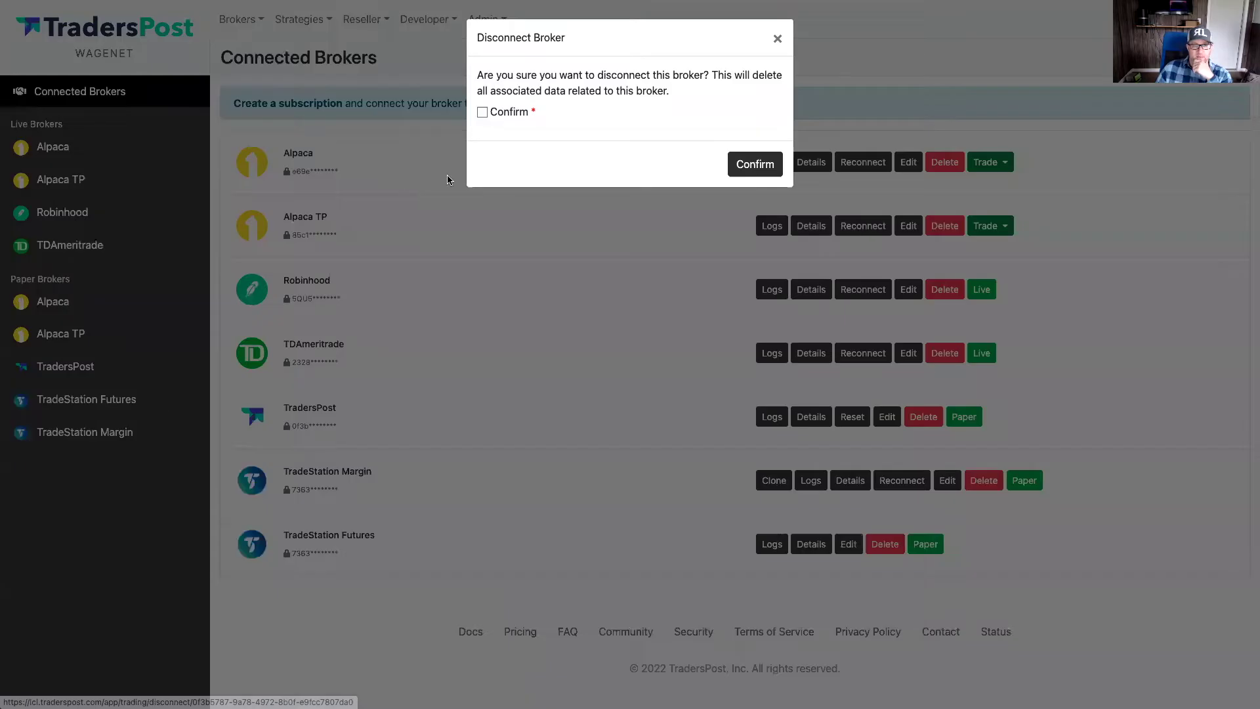
pyautogui.click(482, 112)
pyautogui.click(736, 168)
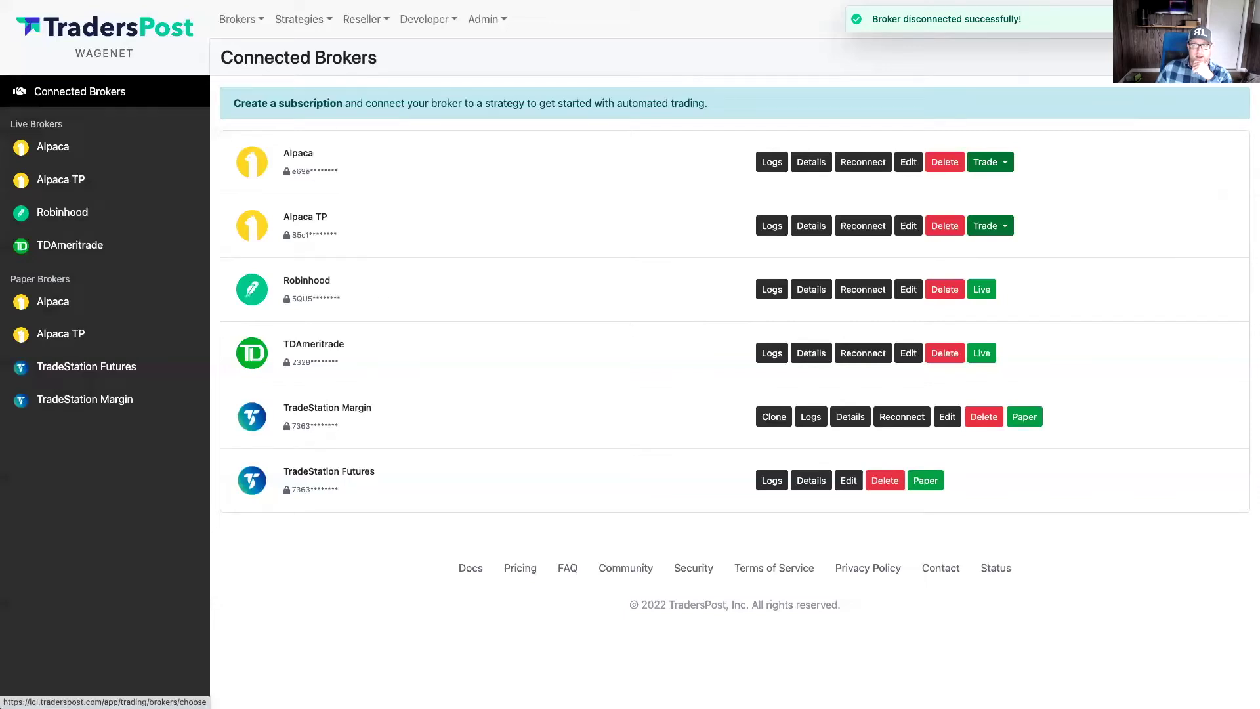
# Connect a new TradersPost paper broker and save it with TradeStation Margin as its market data source.
pyautogui.click(1214, 57)
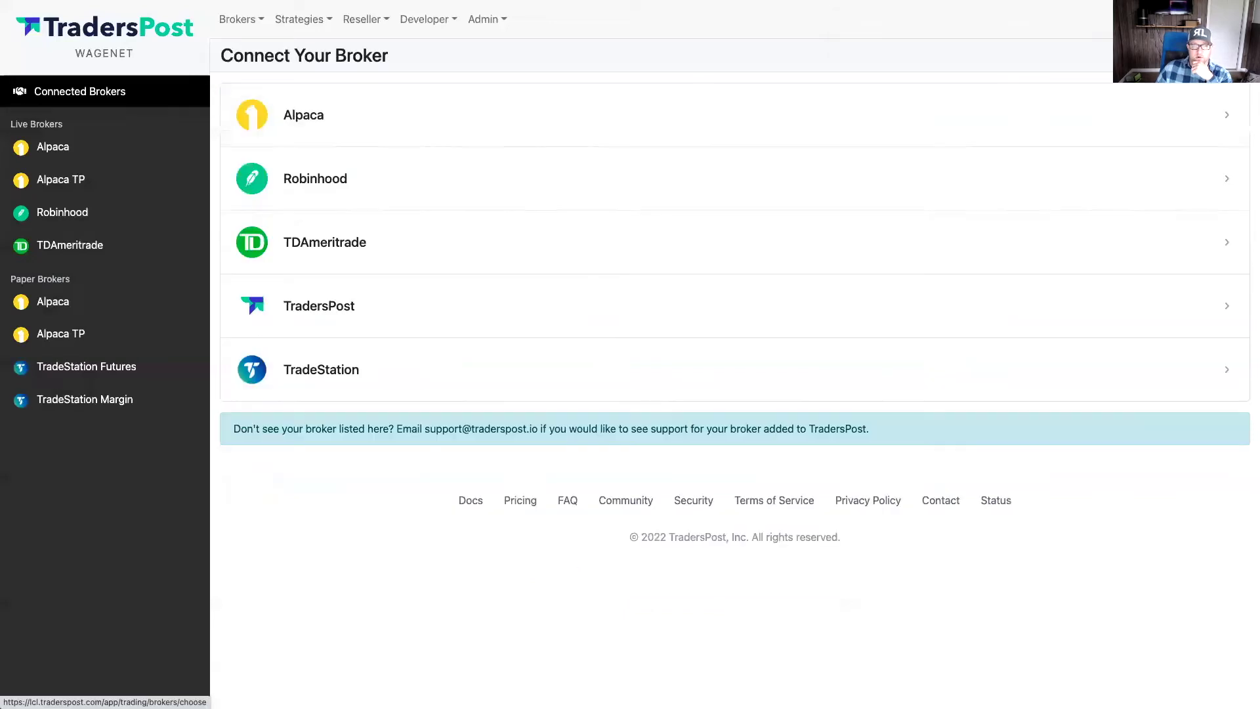
pyautogui.click(325, 288)
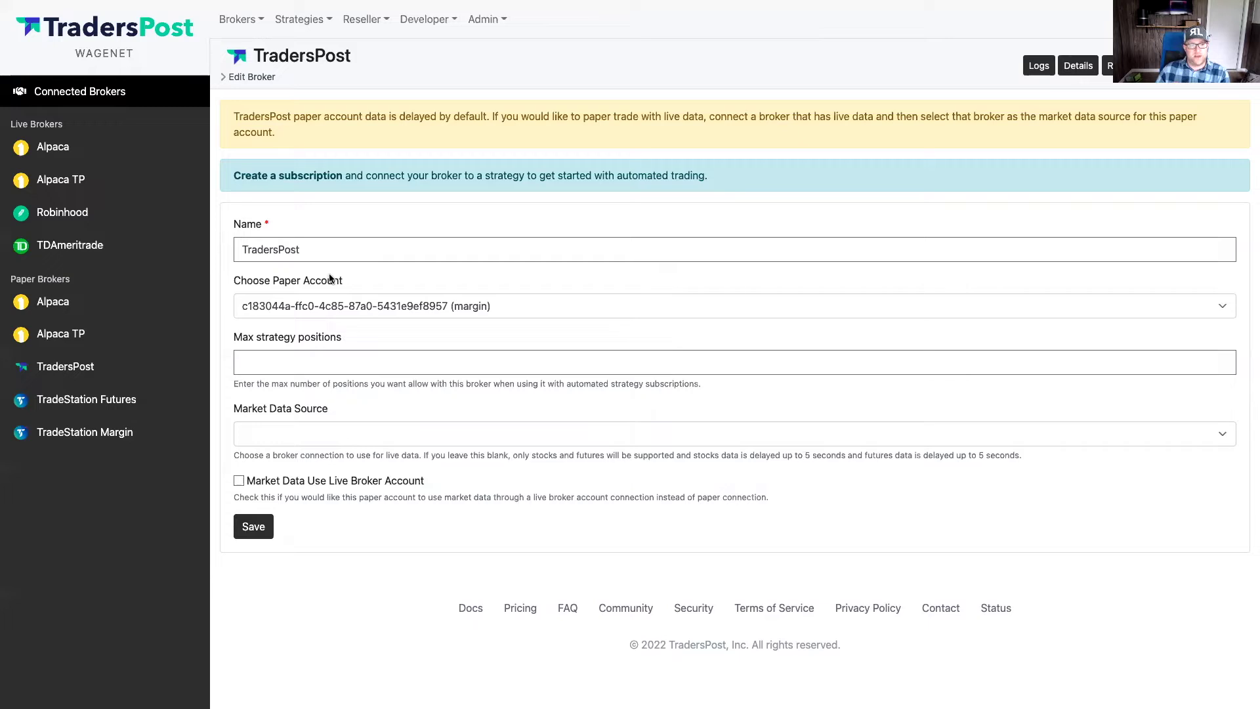
pyautogui.click(295, 437)
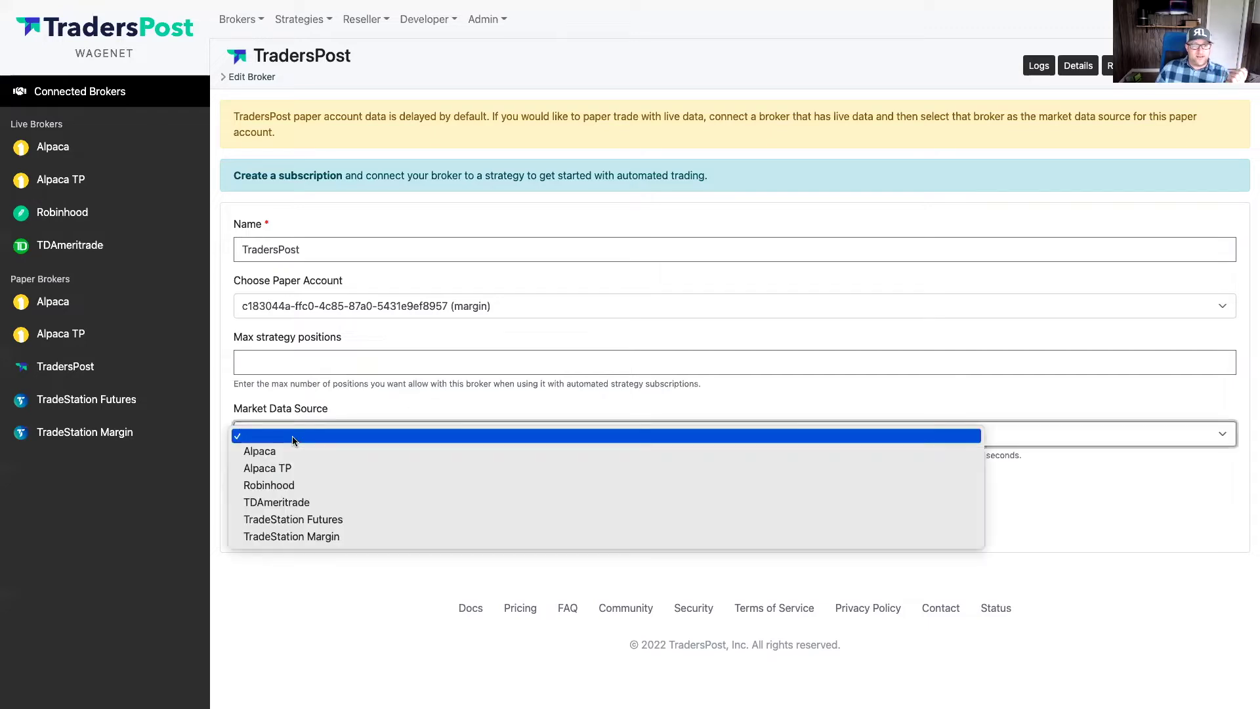
pyautogui.click(294, 537)
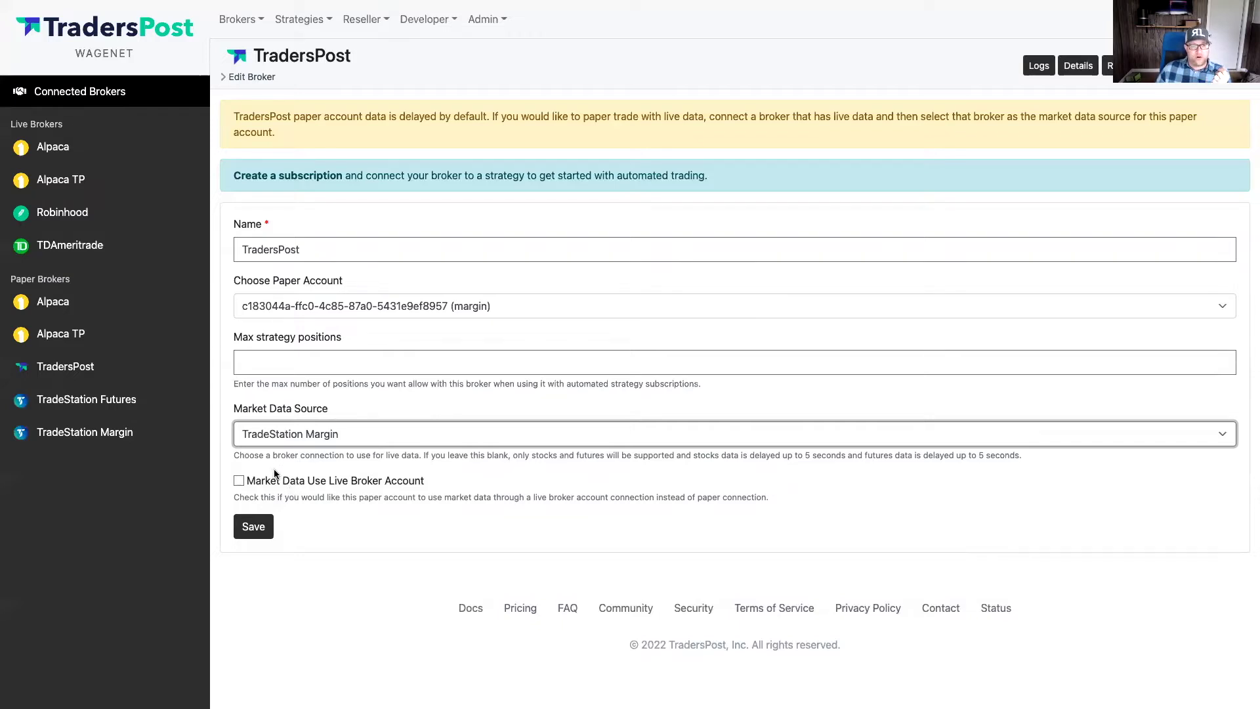
pyautogui.click(255, 527)
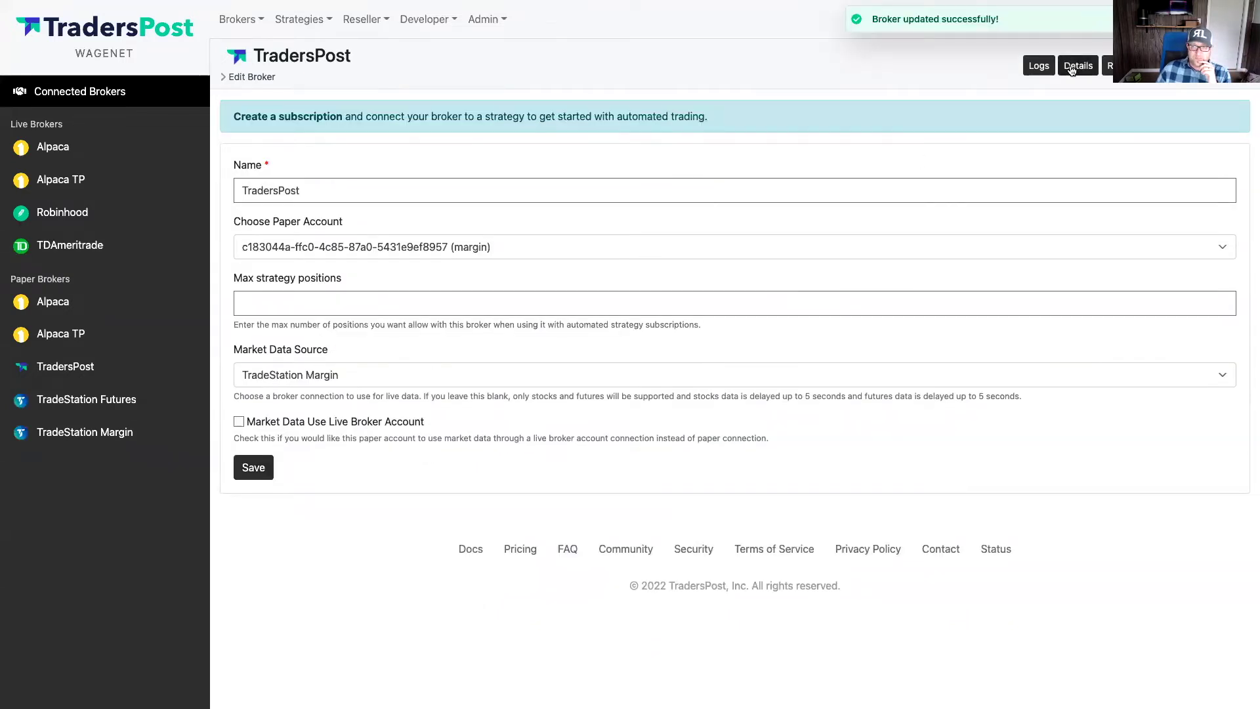
# Review the new TradersPost broker's details, including supported asset types, balances and open positions.
pyautogui.click(1078, 66)
pyautogui.moveTo(695, 190)
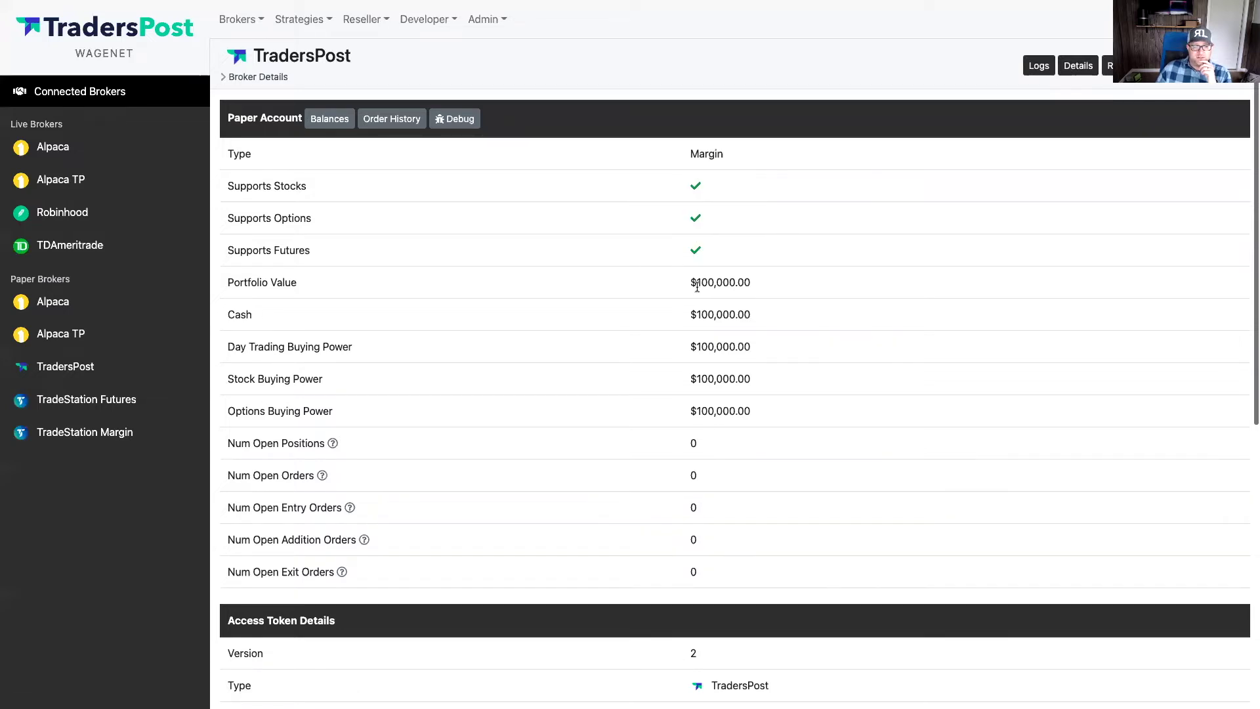
pyautogui.scroll(-6, 697, 287)
pyautogui.scroll(6, 697, 287)
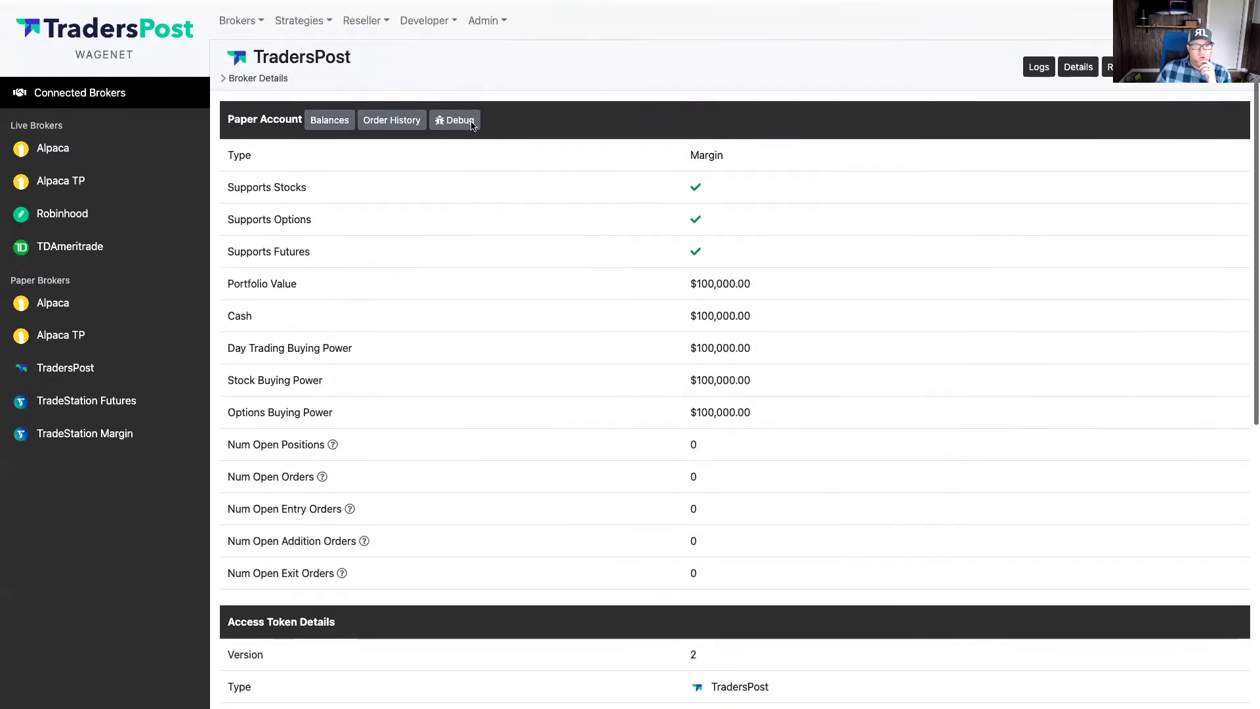
# Go to the TradersPost paper trading account, look up the ticker SQ and show its option chain.
pyautogui.click(237, 21)
pyautogui.click(274, 228)
pyautogui.click(883, 59)
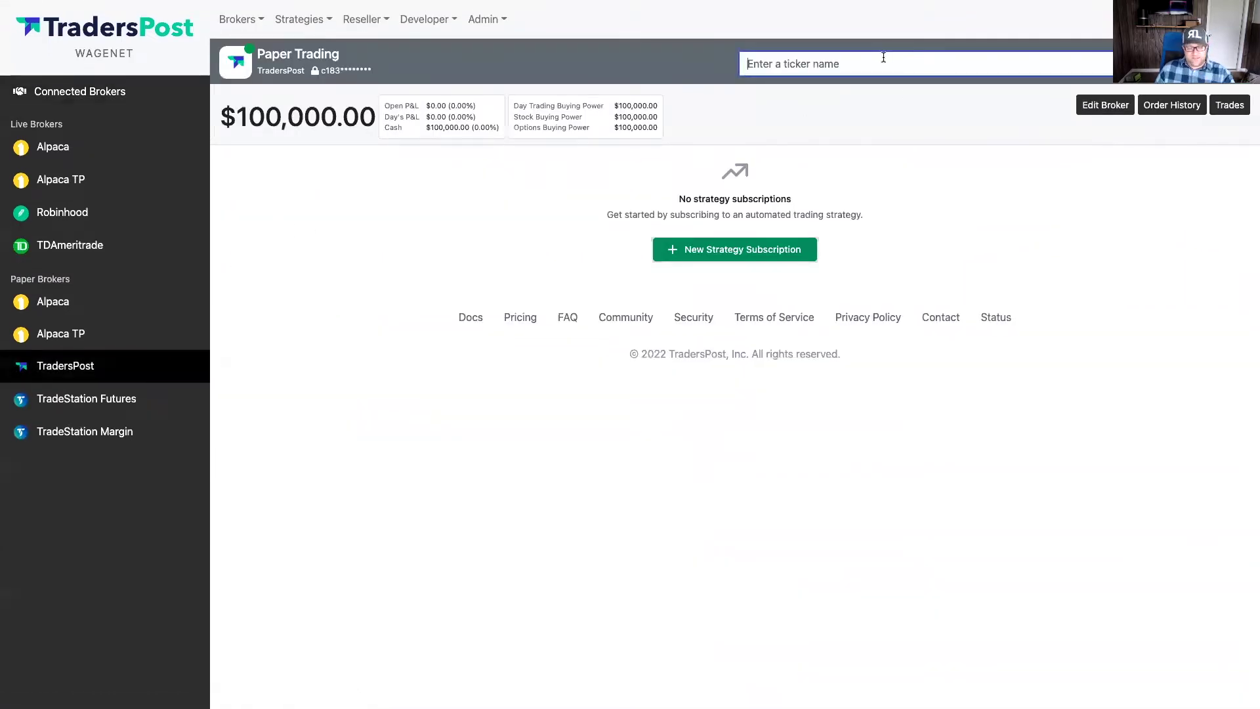
pyautogui.write('SQ')
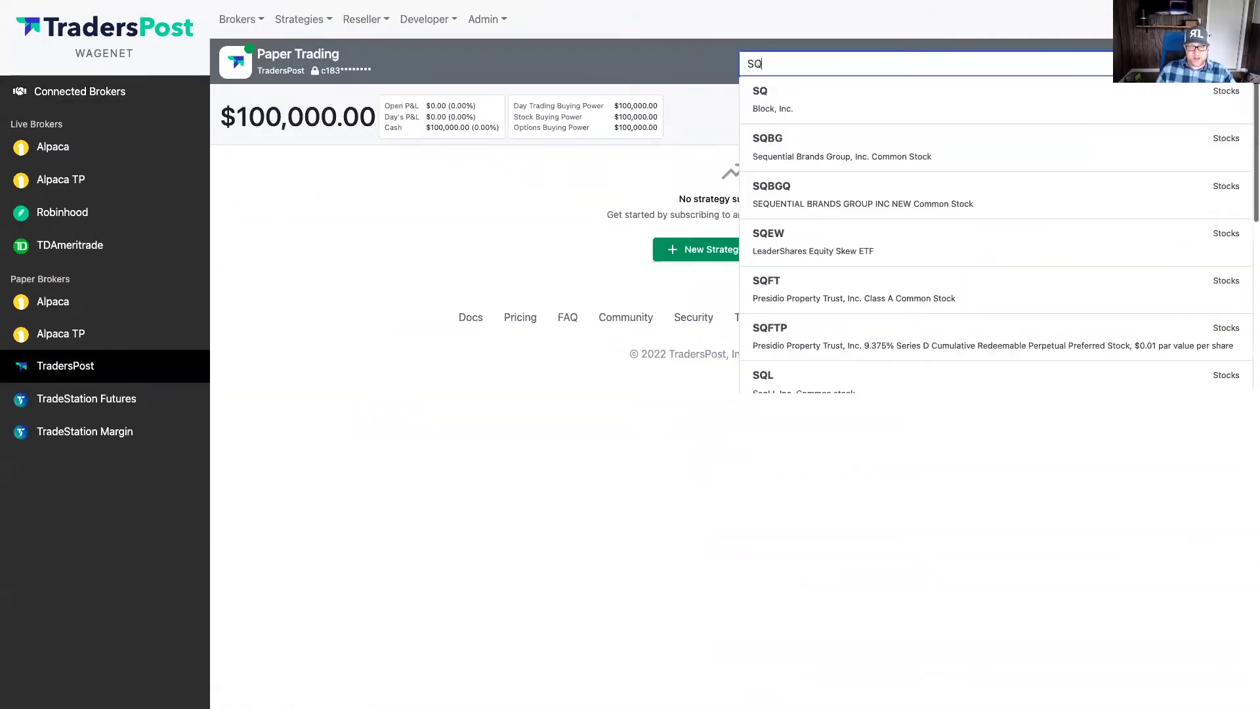
pyautogui.click(826, 105)
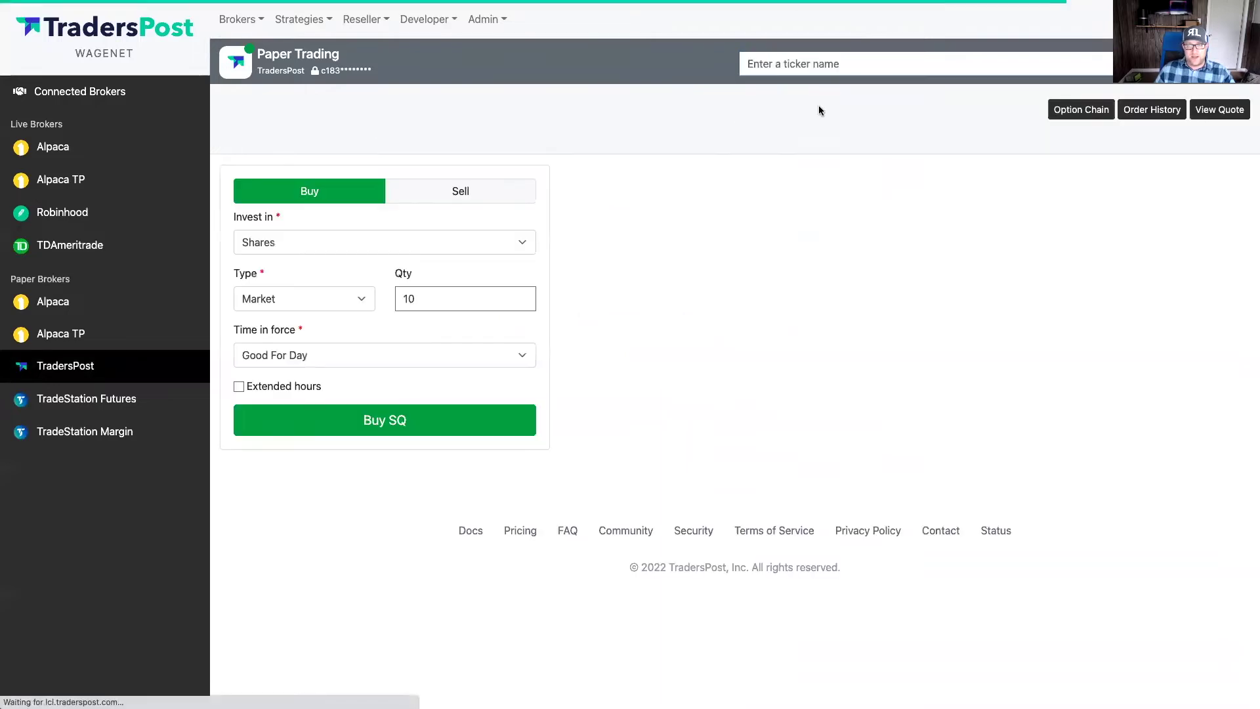
pyautogui.click(1077, 115)
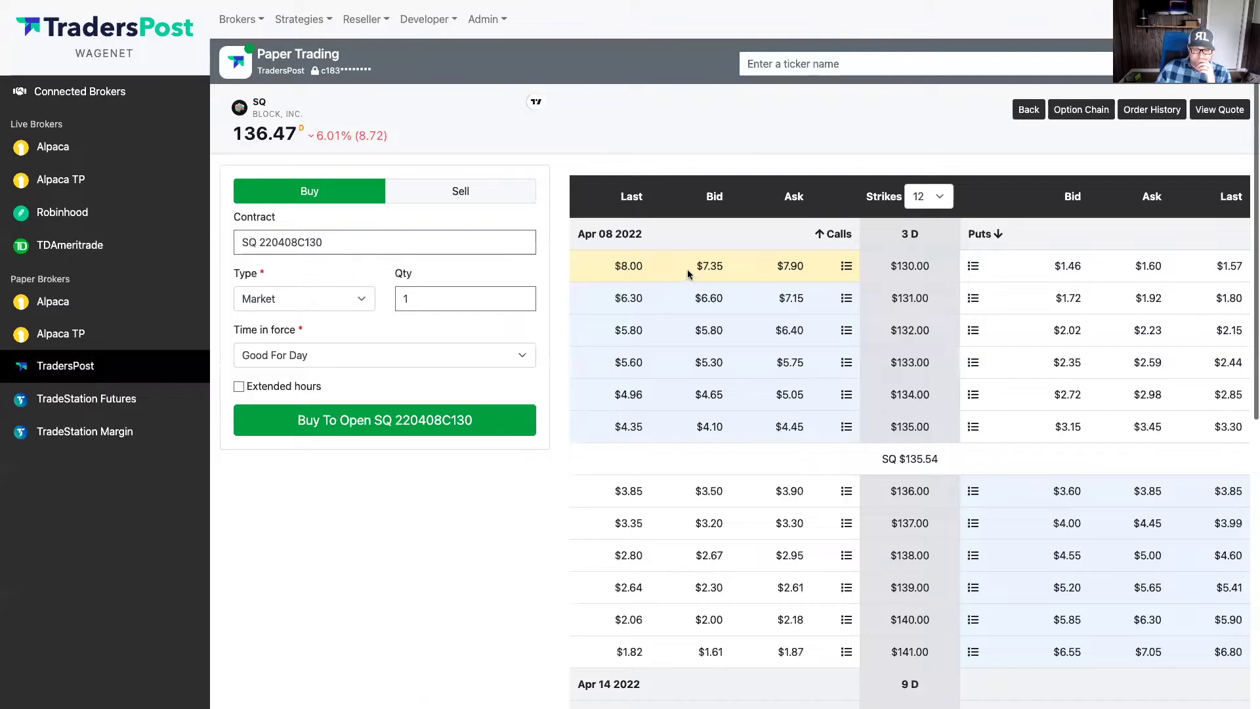
# Place a Good For Day market order to buy to open 1 SQ $130 call expiring Apr 08 2022.
pyautogui.scroll(-3, 700, 295)
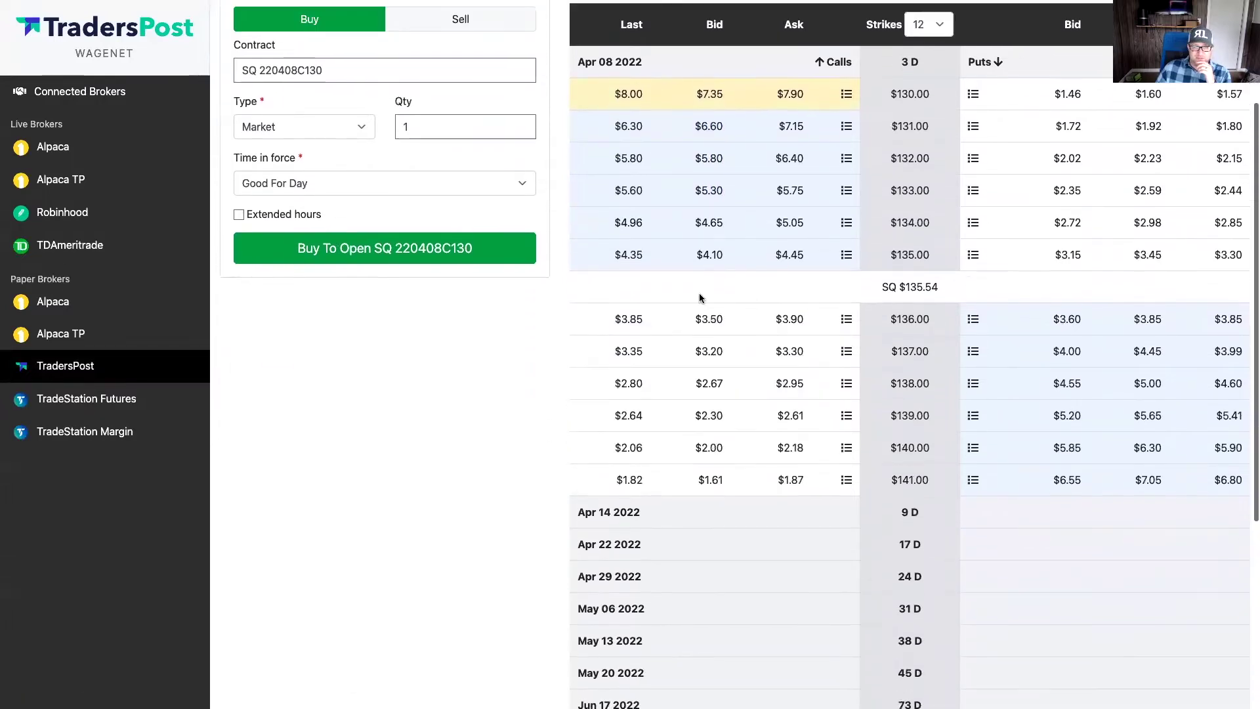
pyautogui.scroll(3, 700, 298)
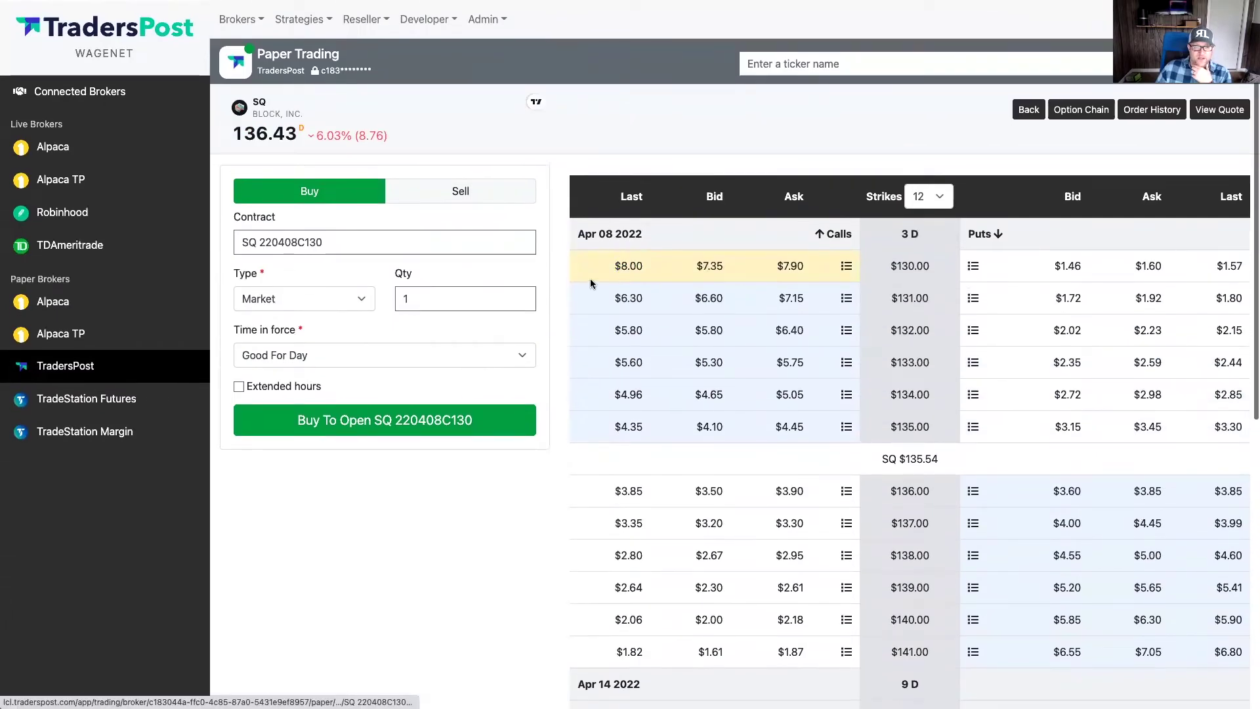
pyautogui.click(325, 420)
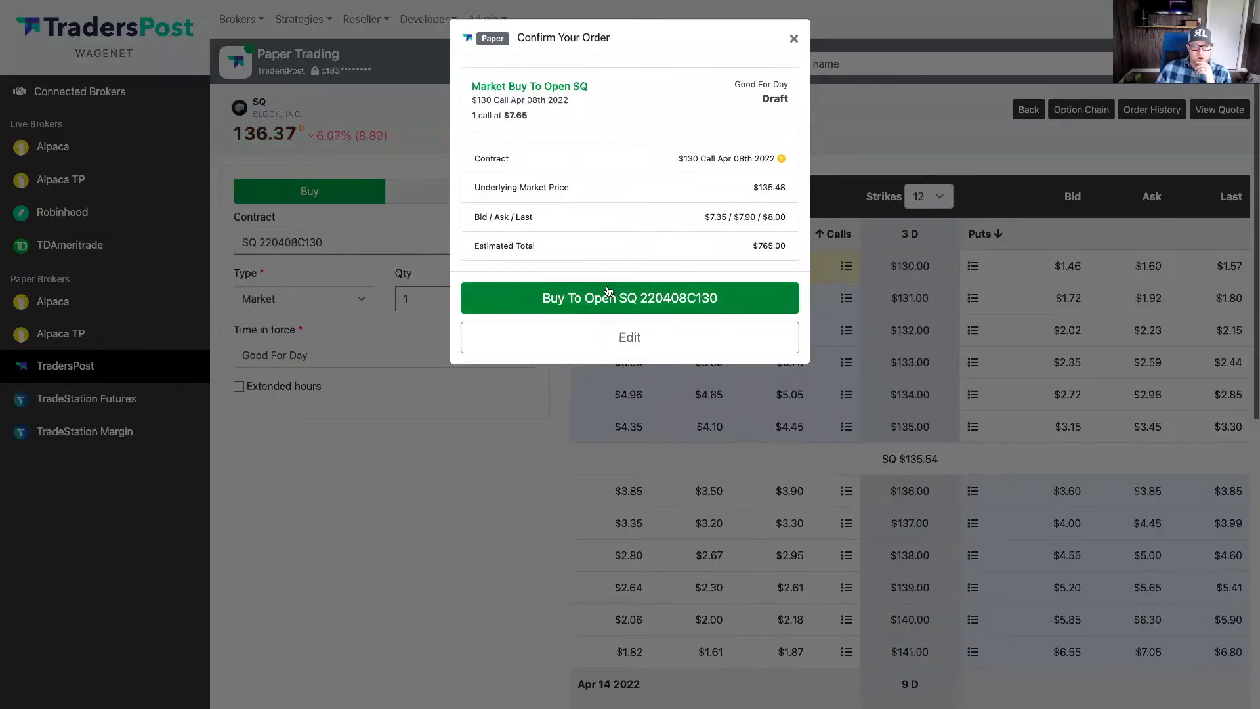
pyautogui.click(605, 300)
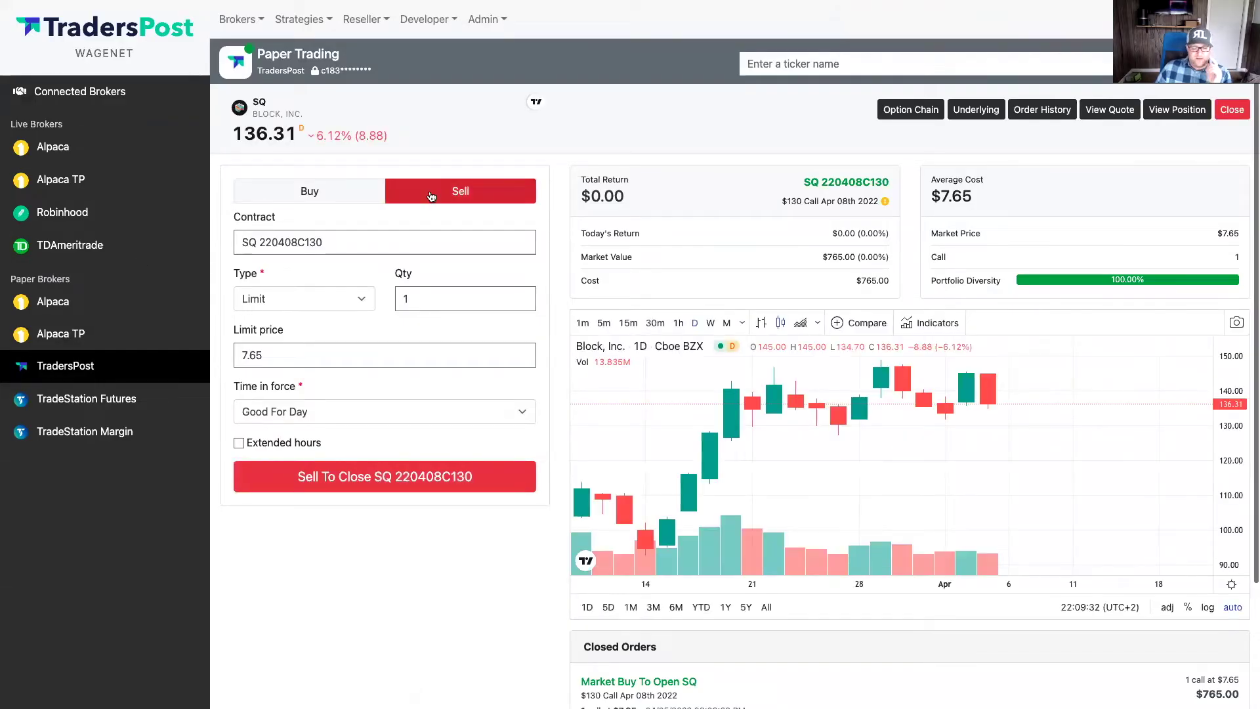
# Place a Good For Day limit order to buy to open 5 SQ $130 calls expiring Apr 08 2022 at 5.00.
pyautogui.press('super+r')
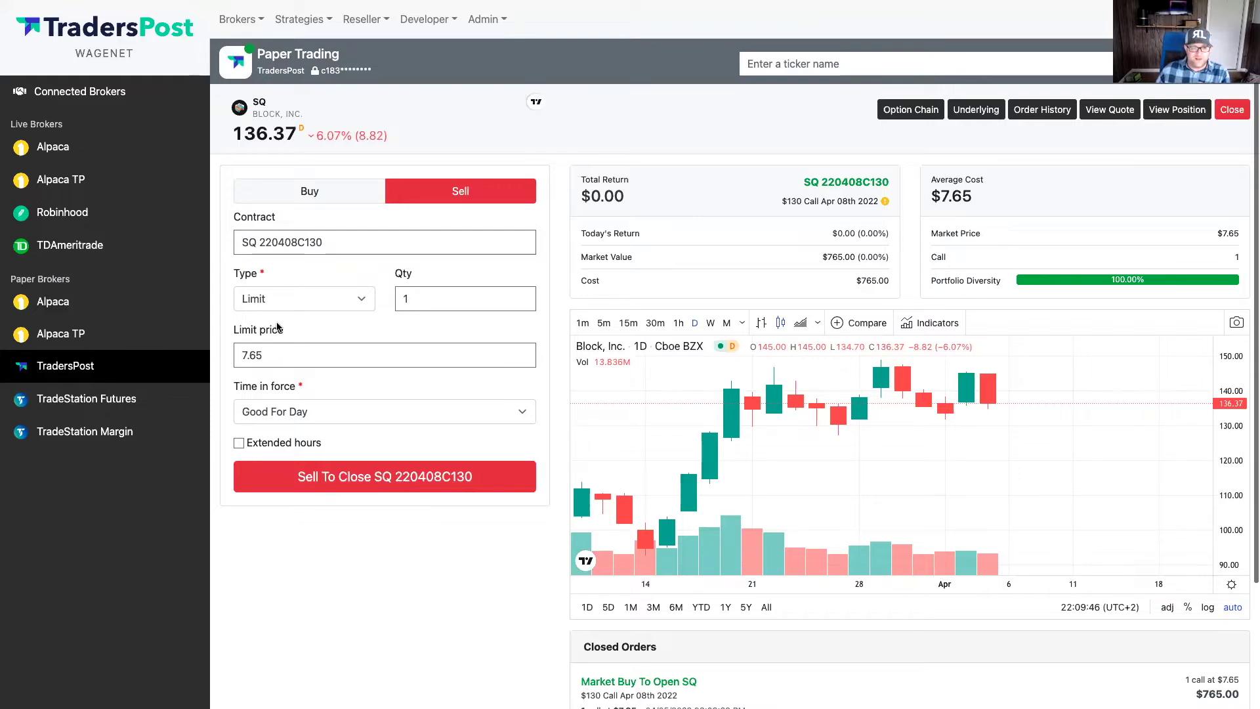
pyautogui.tripleClick(236, 355)
pyautogui.write('5')
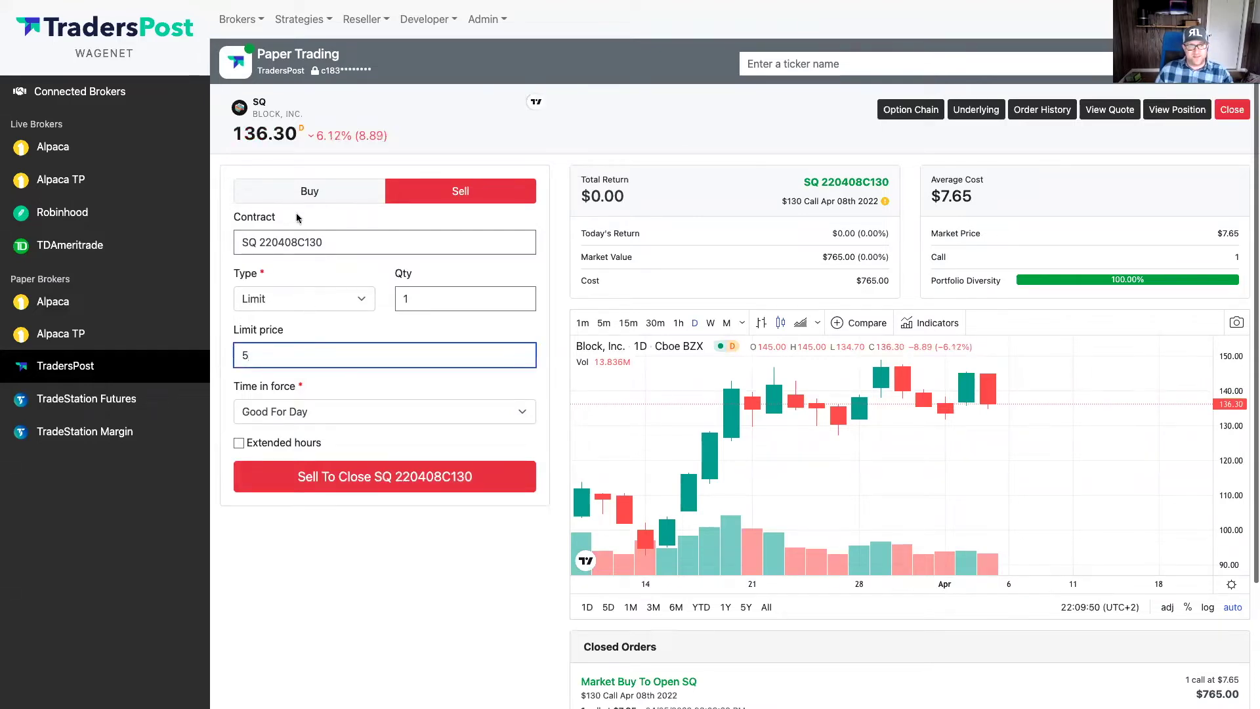
pyautogui.click(306, 191)
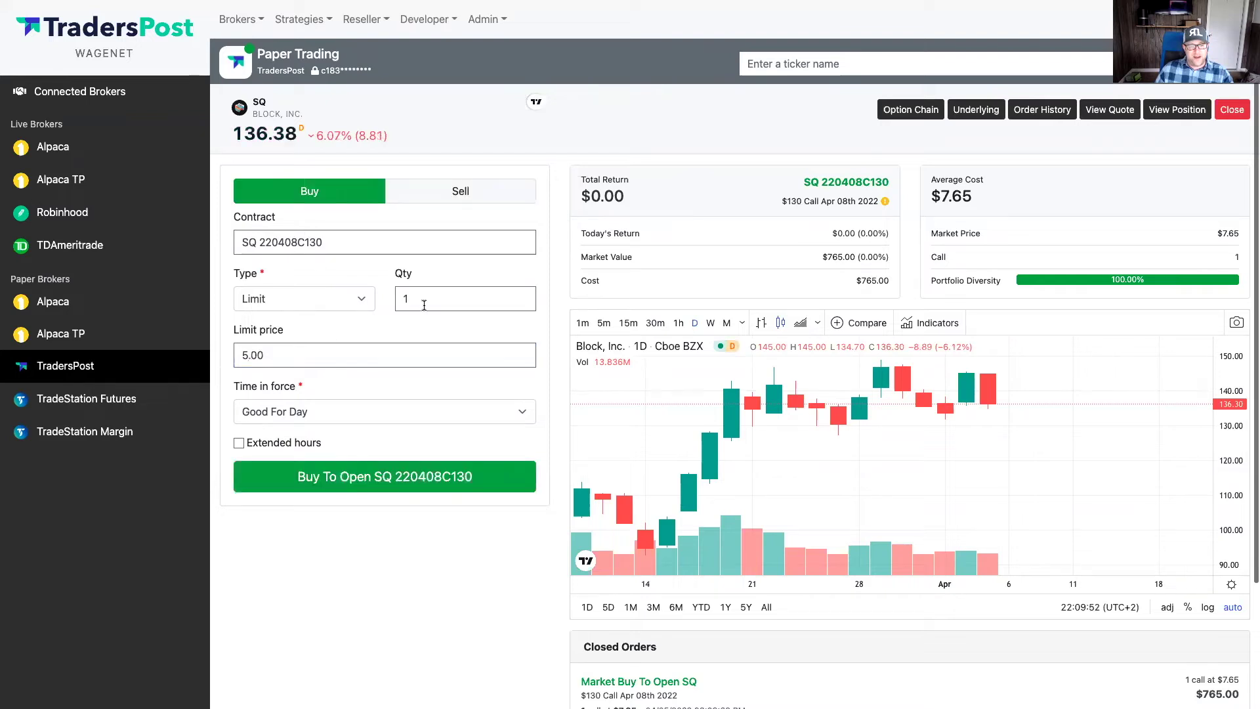
pyautogui.tripleClick(396, 300)
pyautogui.write('5')
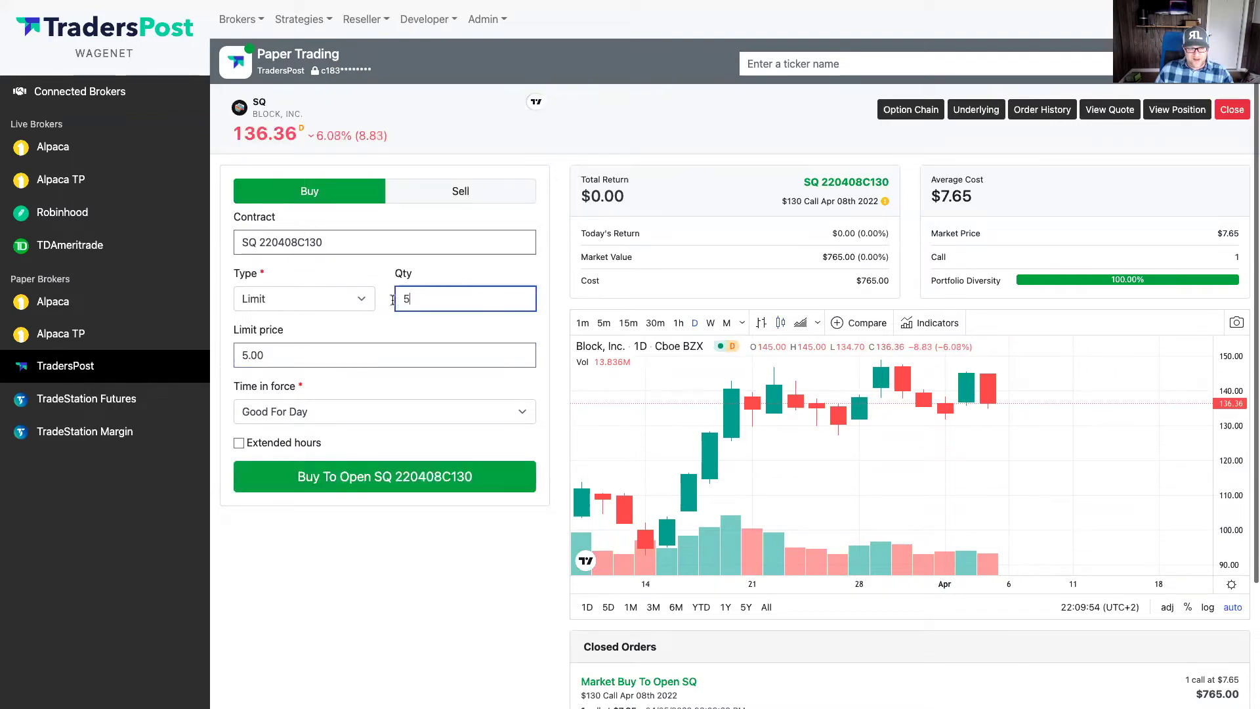
pyautogui.click(313, 467)
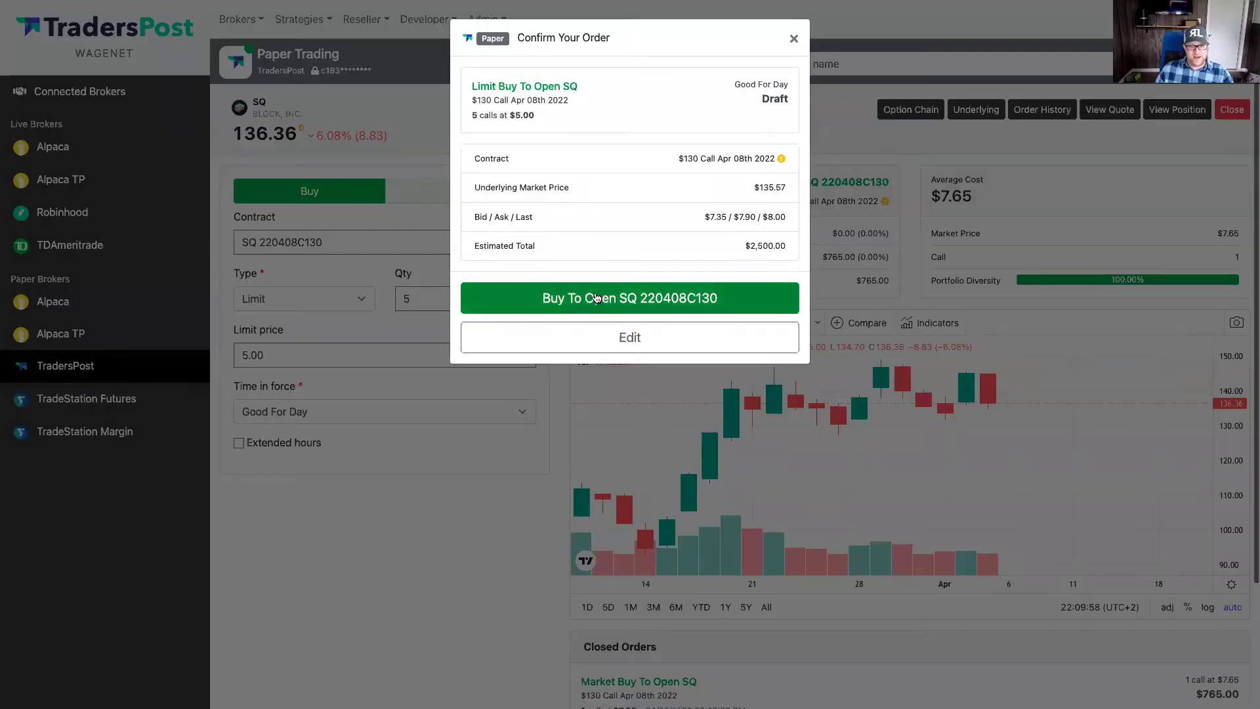
pyautogui.click(596, 298)
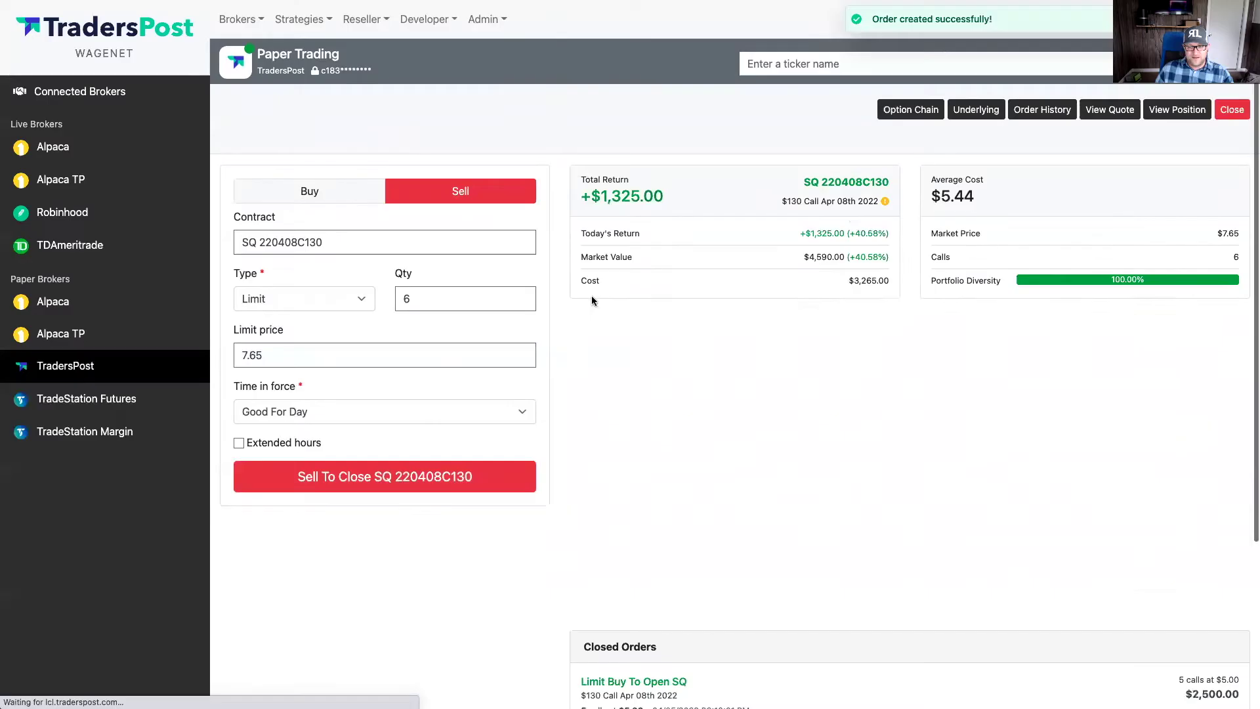
# Check the average cost, number of calls and total return of the SQ $130 call position.
pyautogui.moveTo(976, 196); pyautogui.dragTo(936, 195)
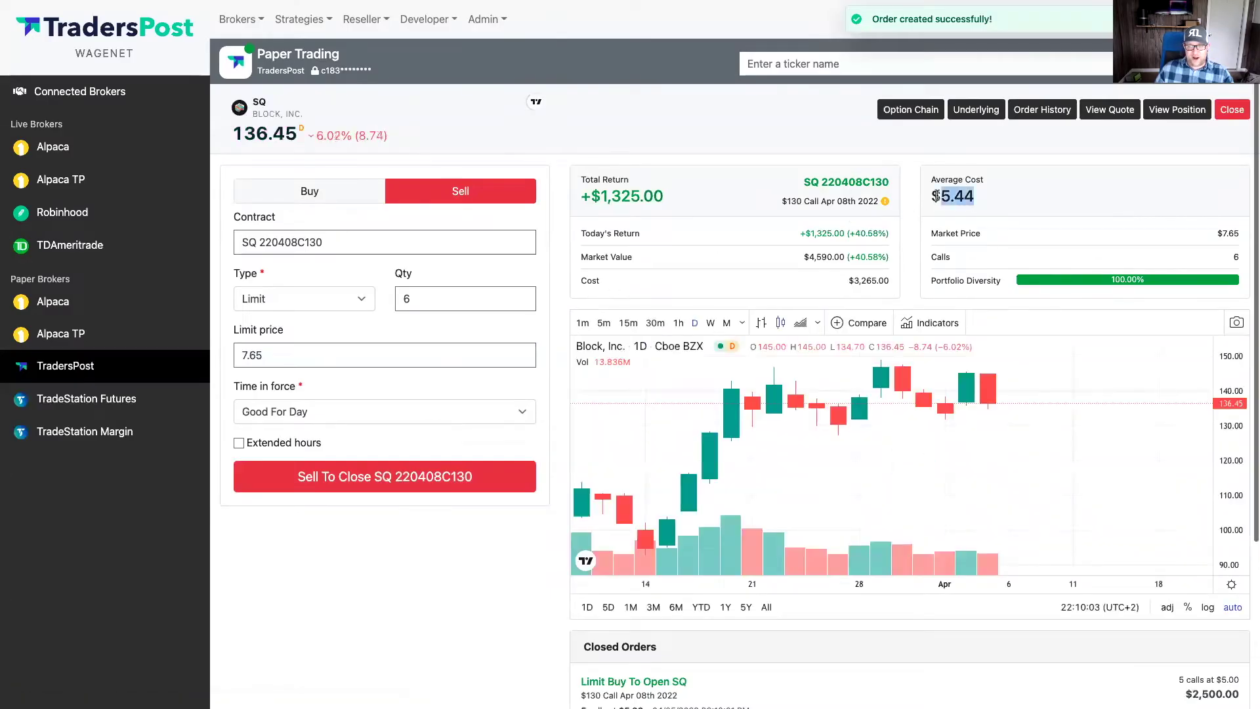
pyautogui.doubleClick(1237, 257)
pyautogui.moveTo(665, 198); pyautogui.dragTo(598, 198)
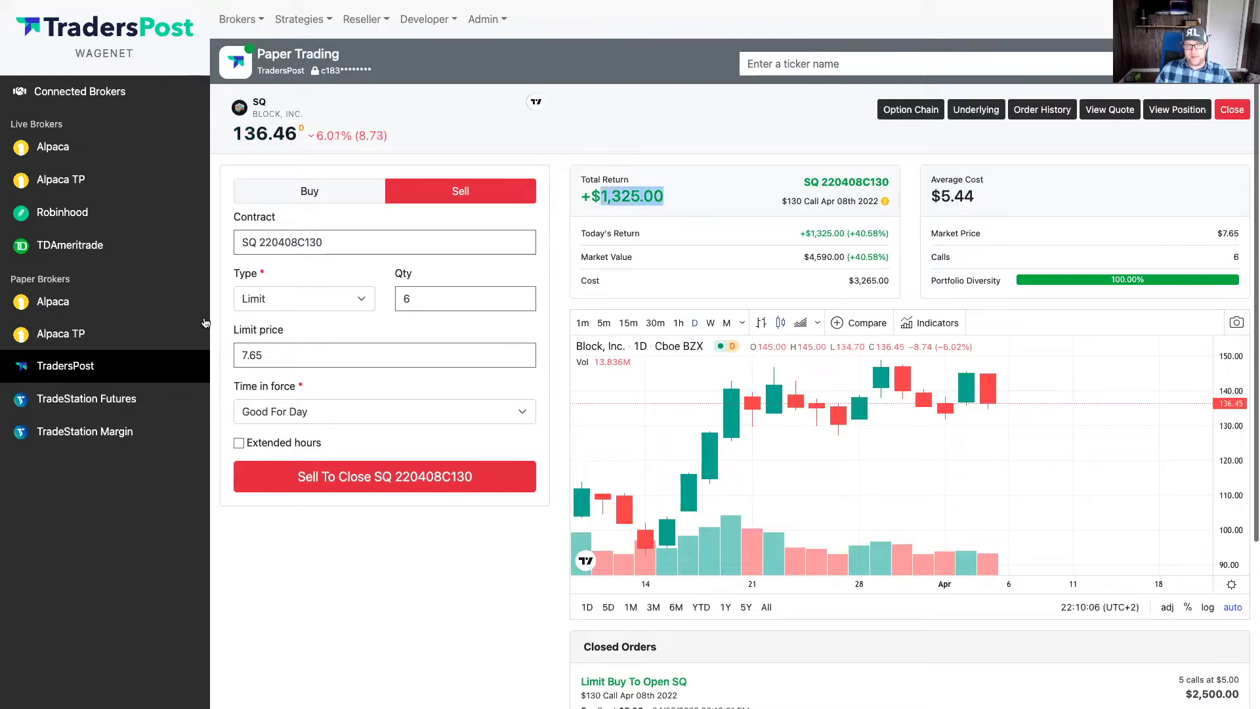
# Go to the TradersPost paper account overview and close all open positions, confirming the closure.
pyautogui.click(74, 373)
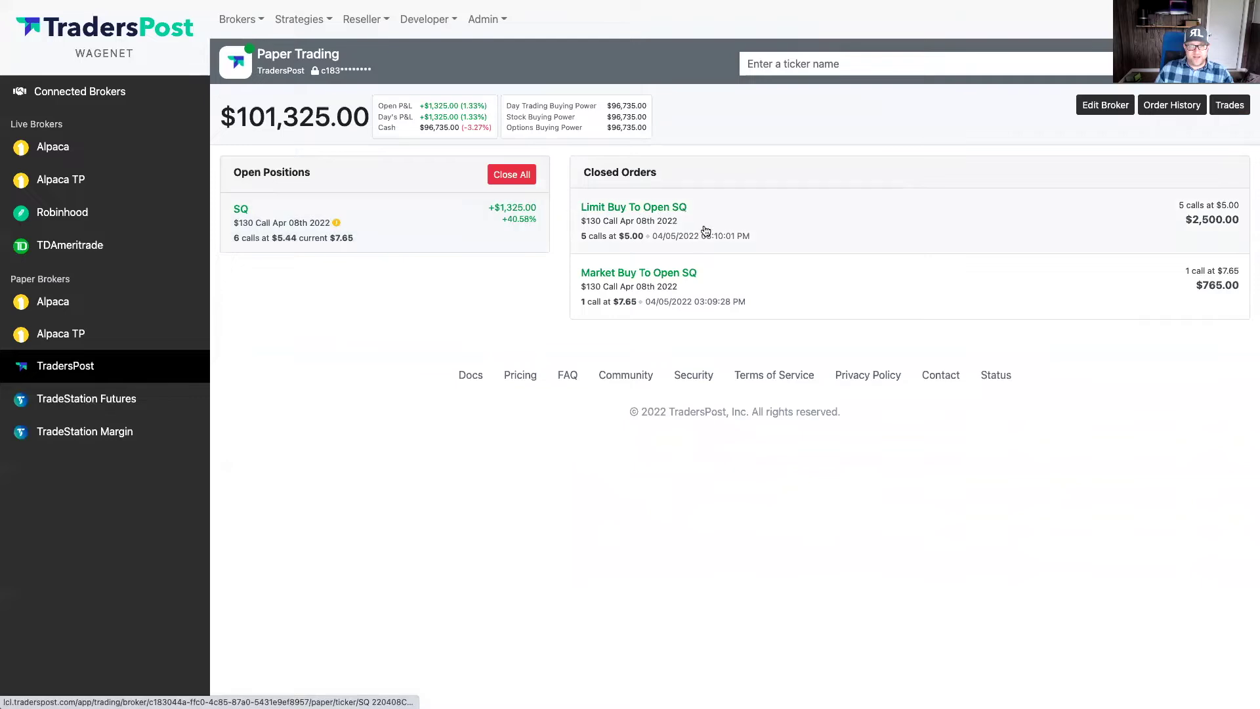
pyautogui.click(511, 176)
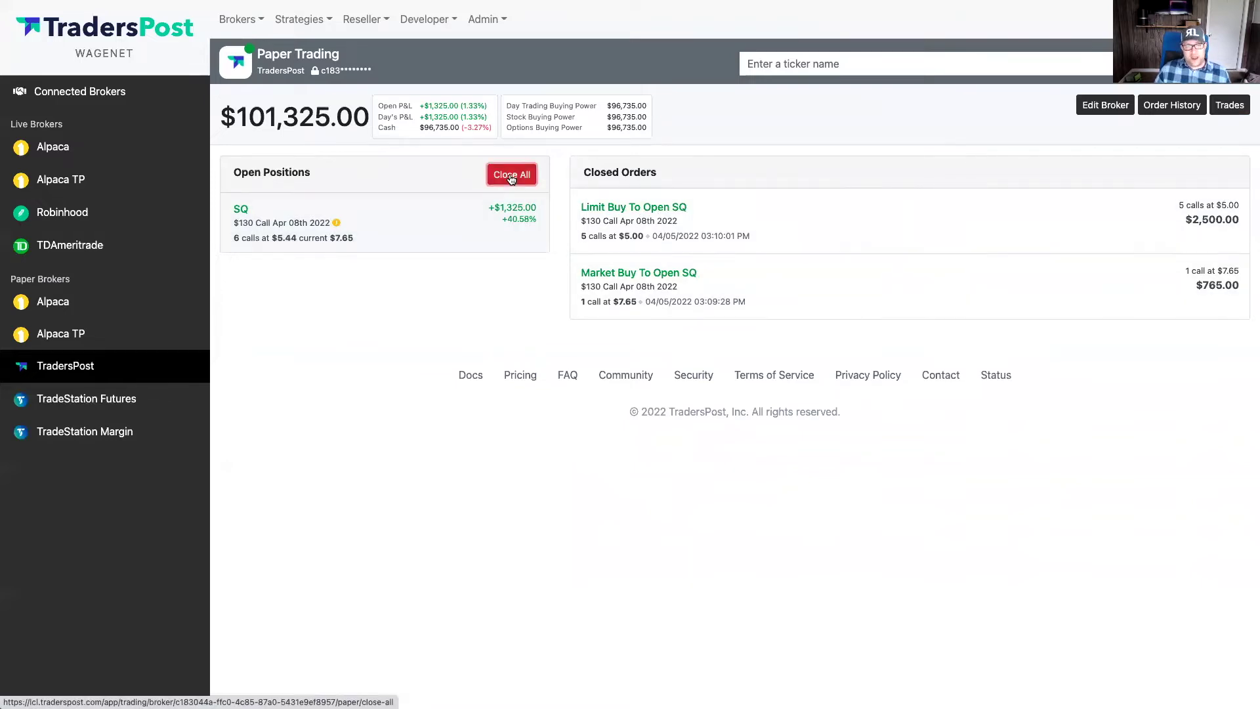
pyautogui.click(482, 112)
pyautogui.click(754, 164)
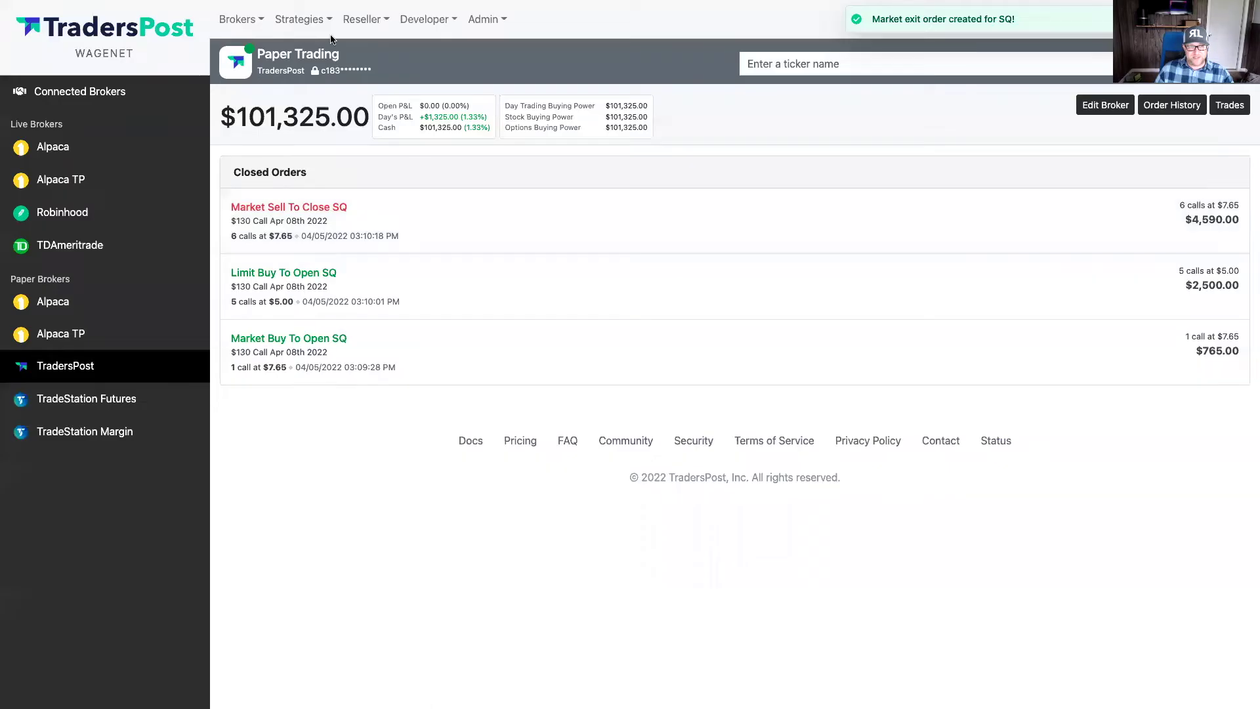
# Create a new subscription to Options Strategy linked to the TradersPost paper broker and confirm it.
pyautogui.click(316, 21)
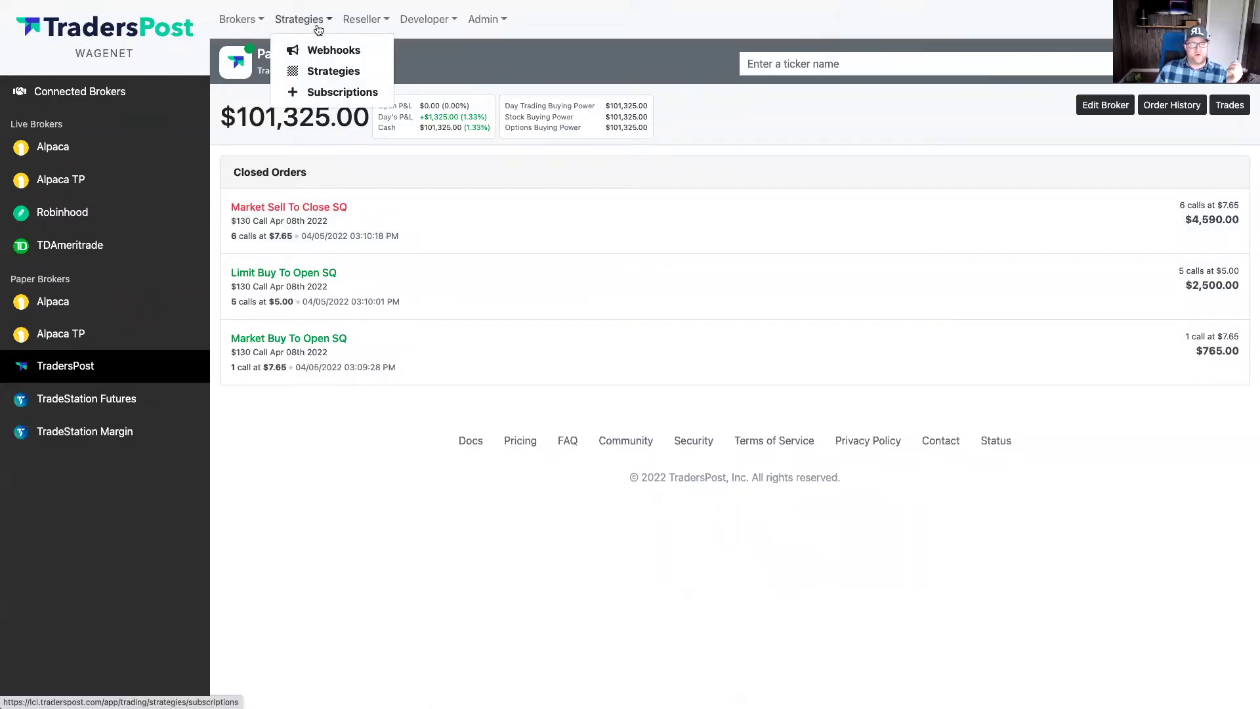
pyautogui.click(327, 93)
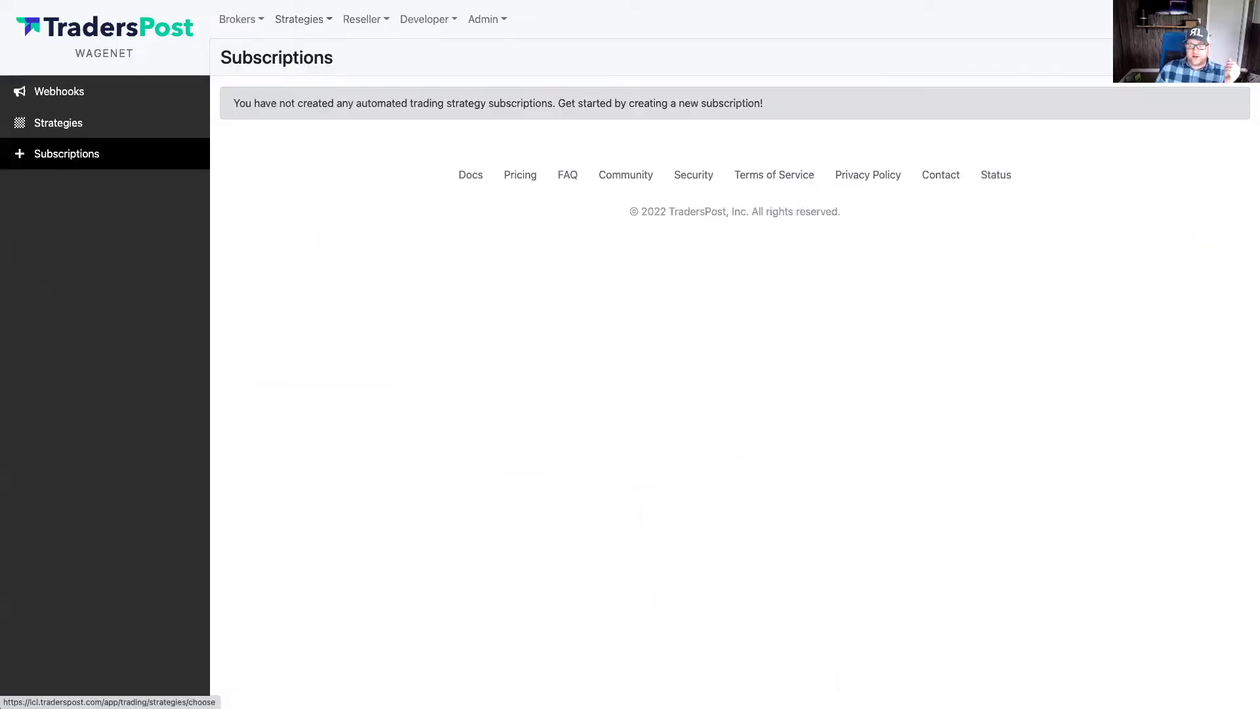
pyautogui.click(696, 103)
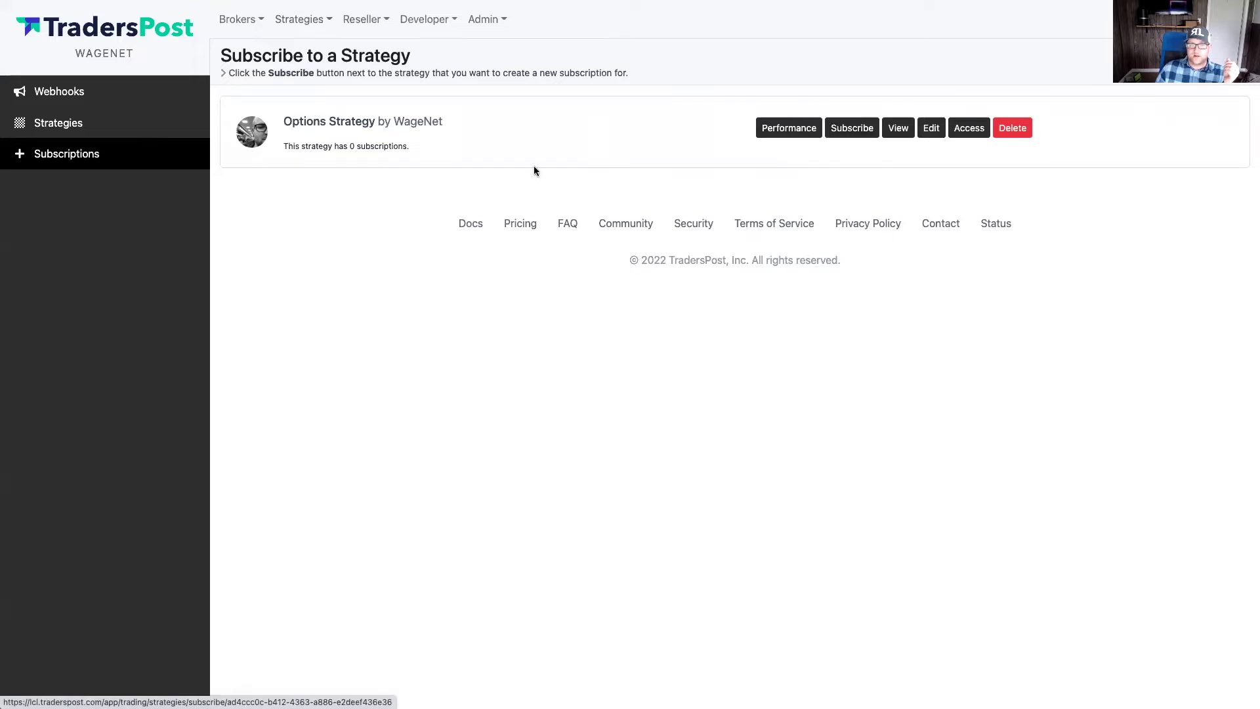
pyautogui.scroll(-3, 318, 289)
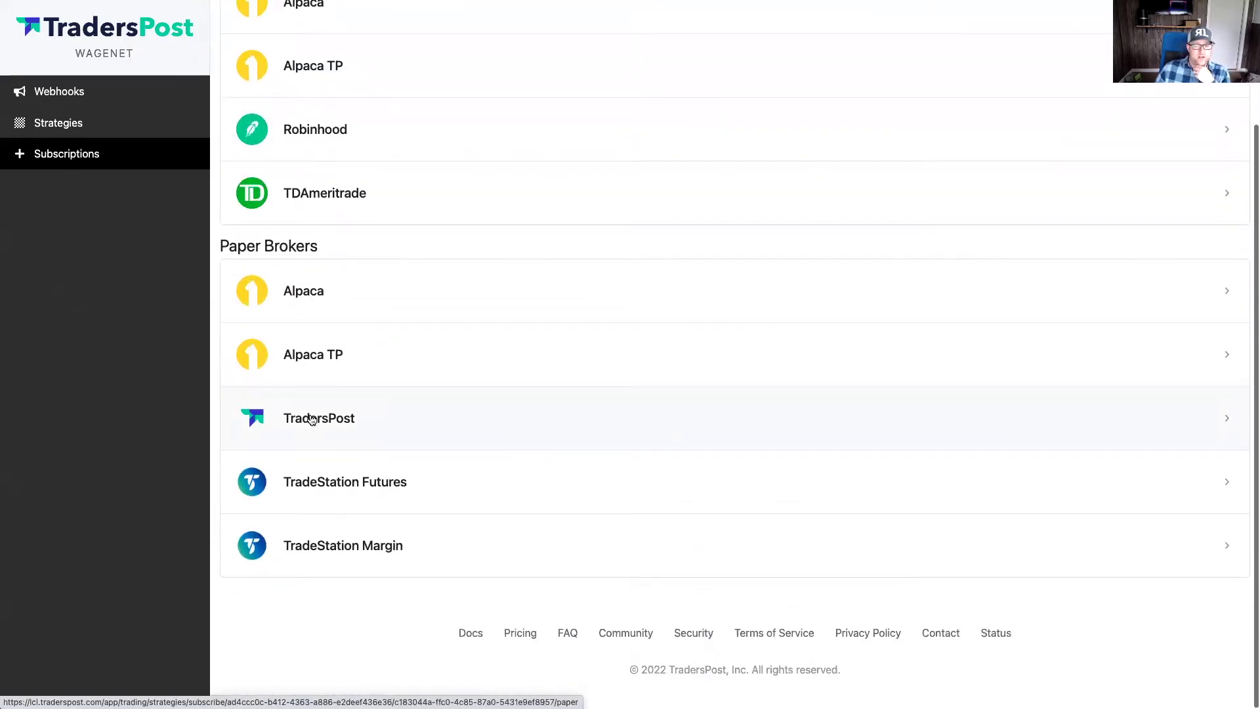
pyautogui.click(312, 420)
pyautogui.click(513, 144)
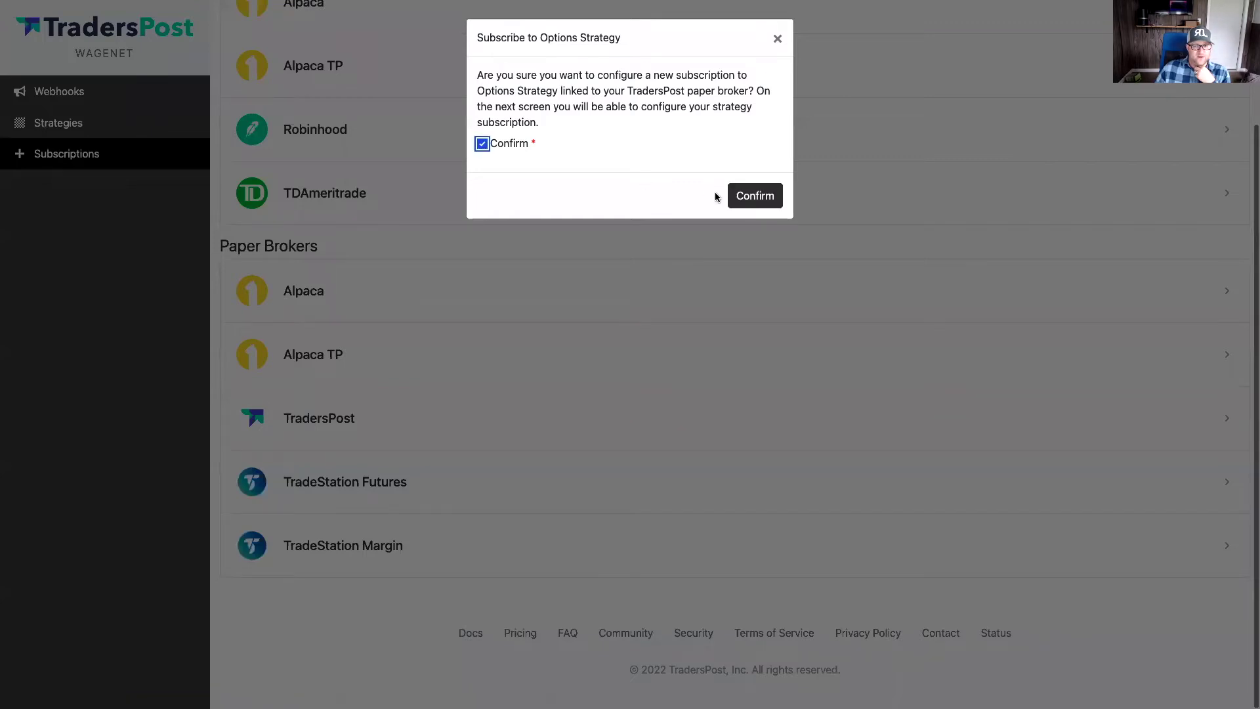
pyautogui.click(754, 200)
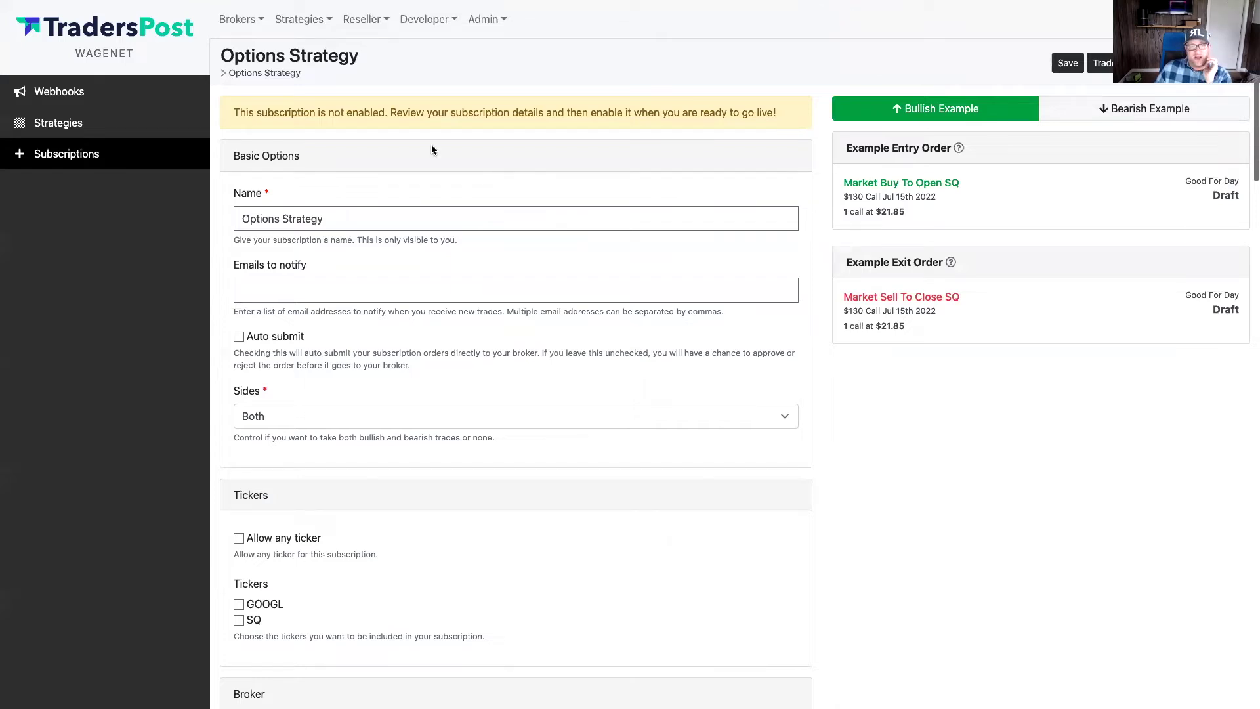
# Keep the subscription's sides set to Both and include the GOOGL and SQ tickers.
pyautogui.moveTo(241, 115); pyautogui.dragTo(510, 115)
pyautogui.click(541, 139)
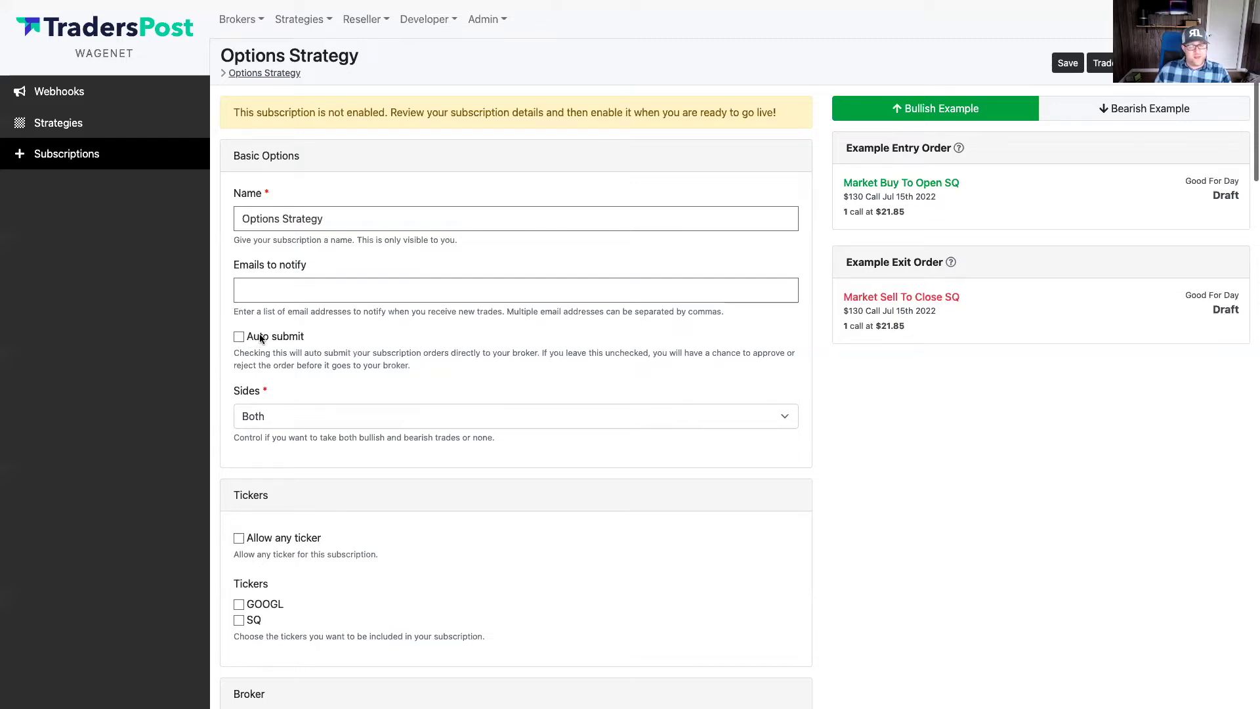
pyautogui.click(258, 417)
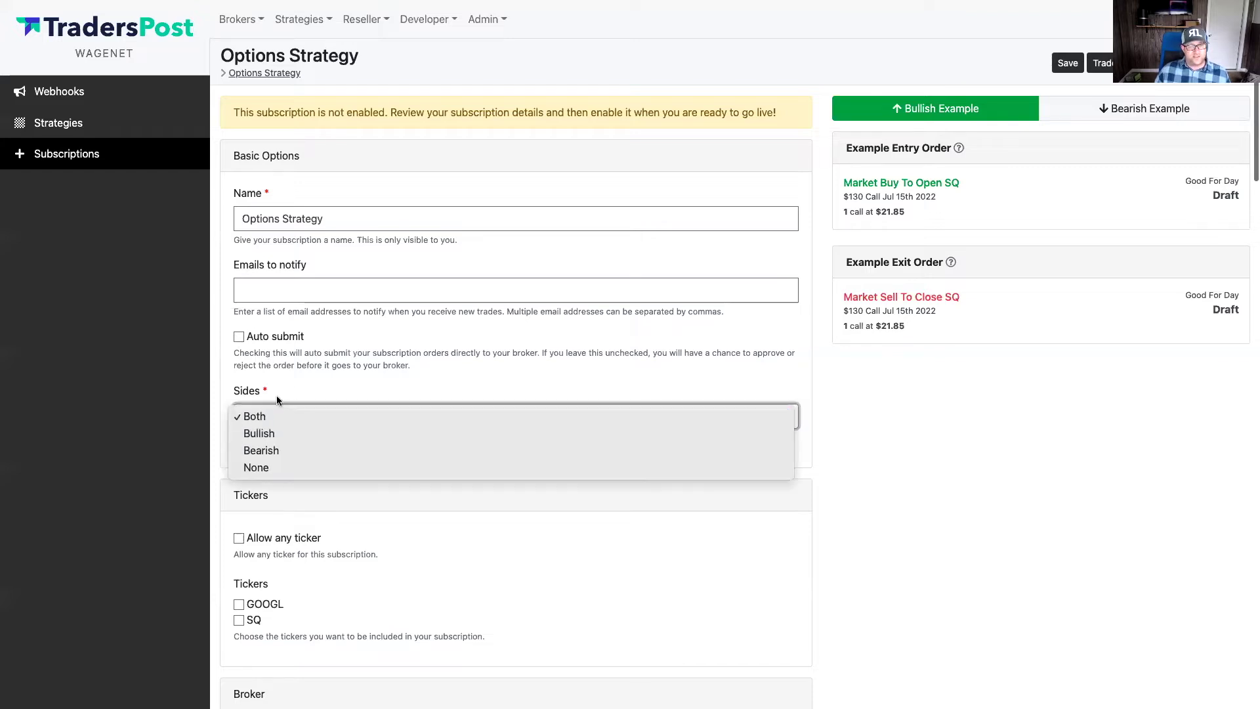
pyautogui.click(253, 413)
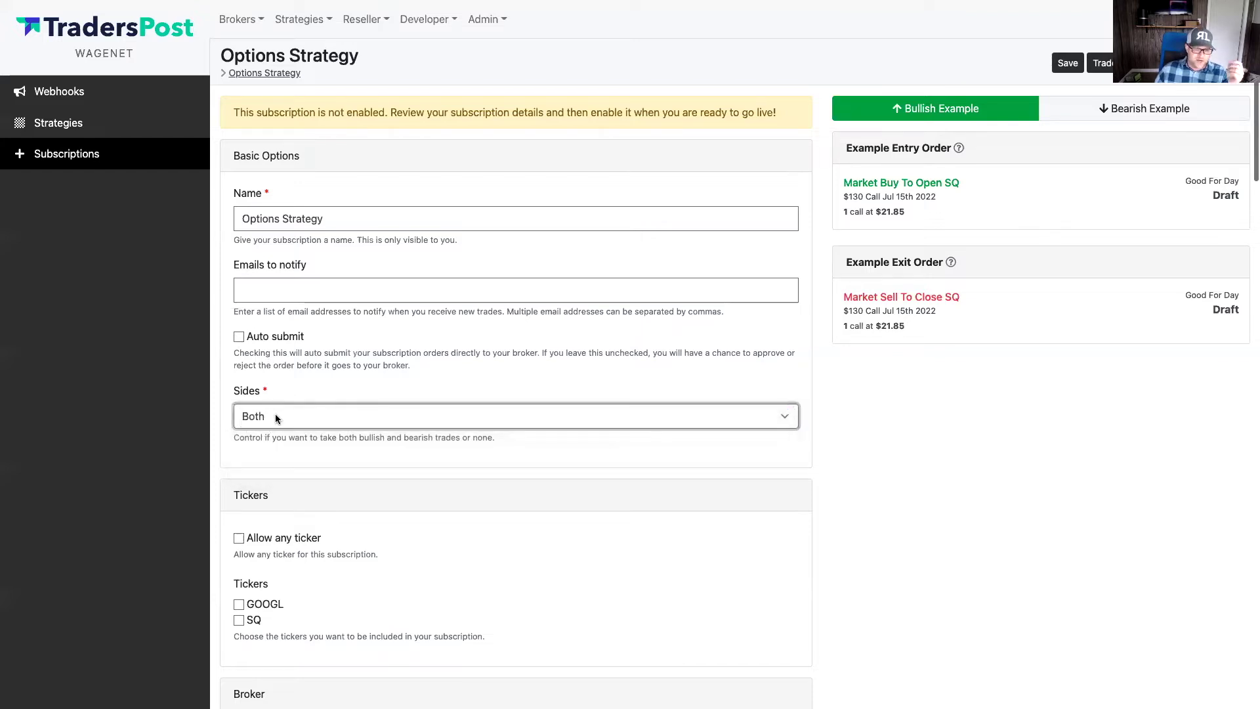
pyautogui.scroll(-3, 273, 534)
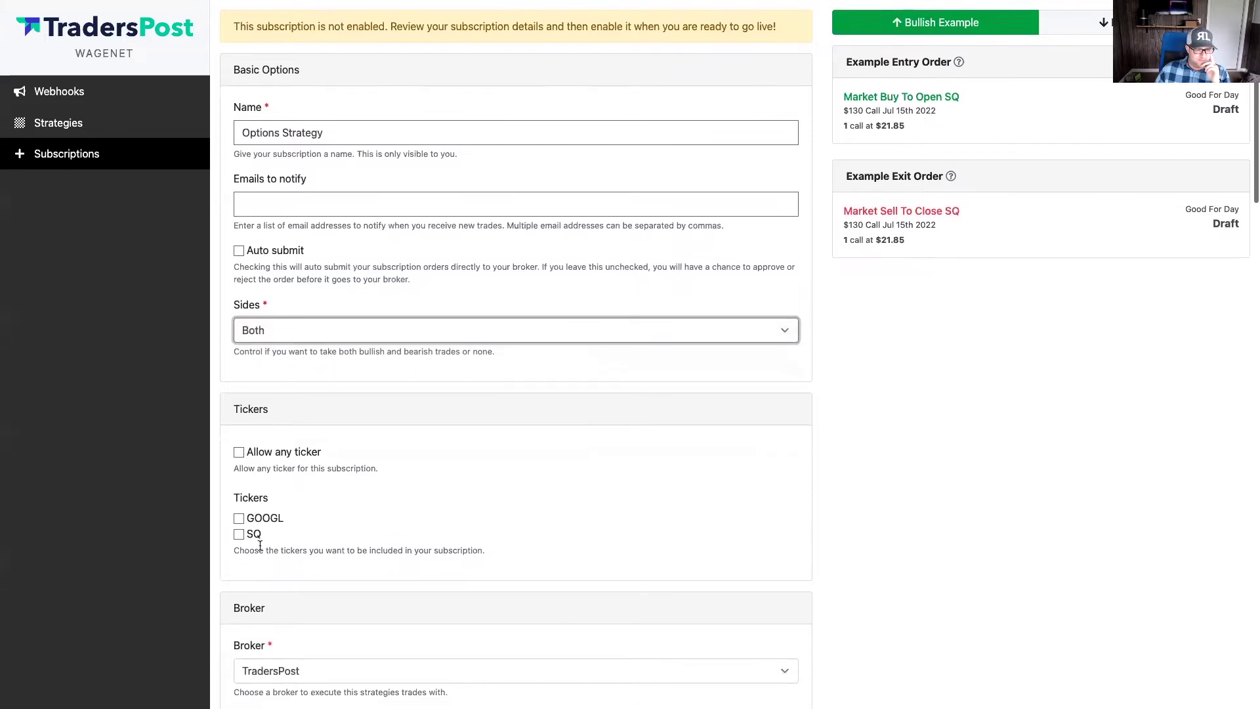
pyautogui.click(253, 520)
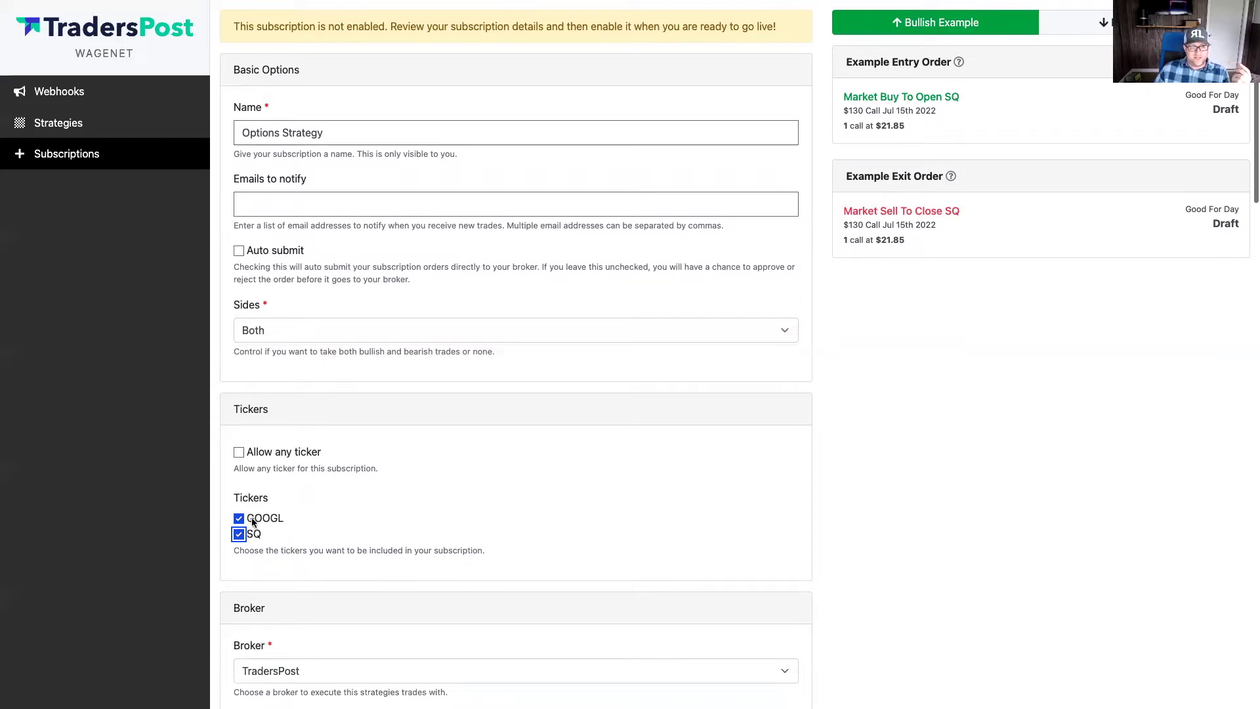
# Try TradeStation Margin with its live broker account as the subscription's broker, and revert to TradersPost with the live account off.
pyautogui.scroll(-4, 252, 521)
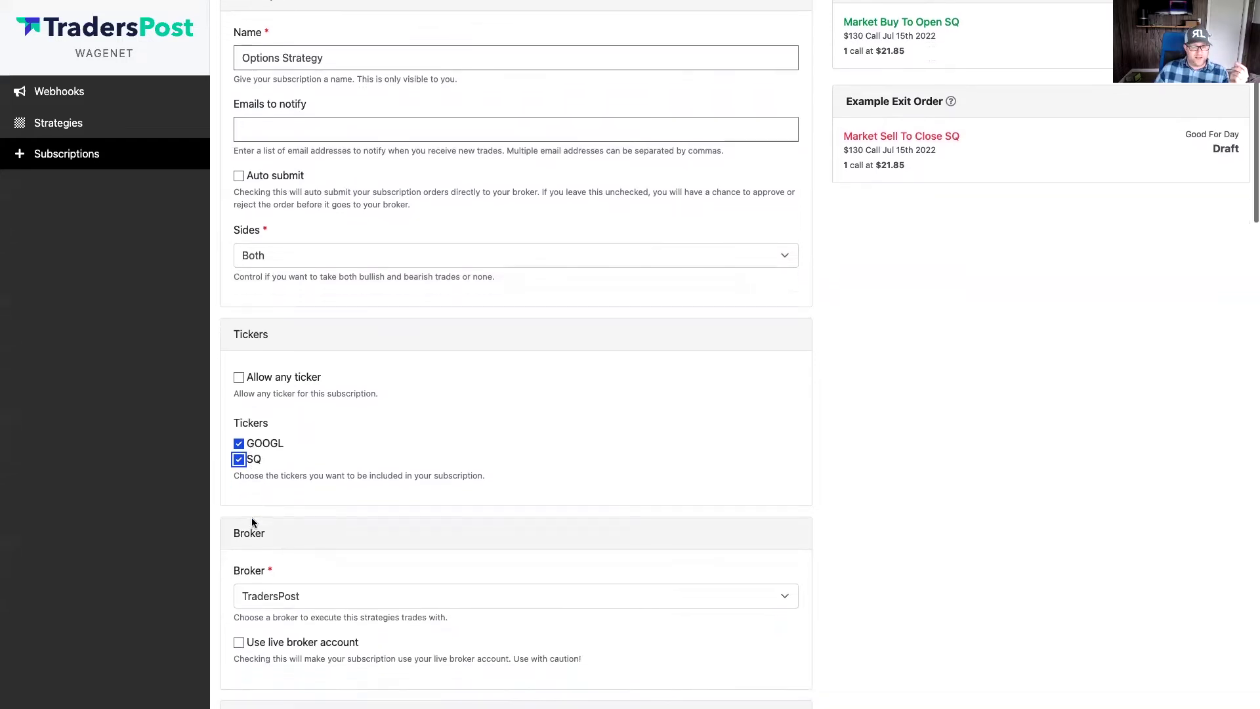
pyautogui.scroll(-1, 250, 517)
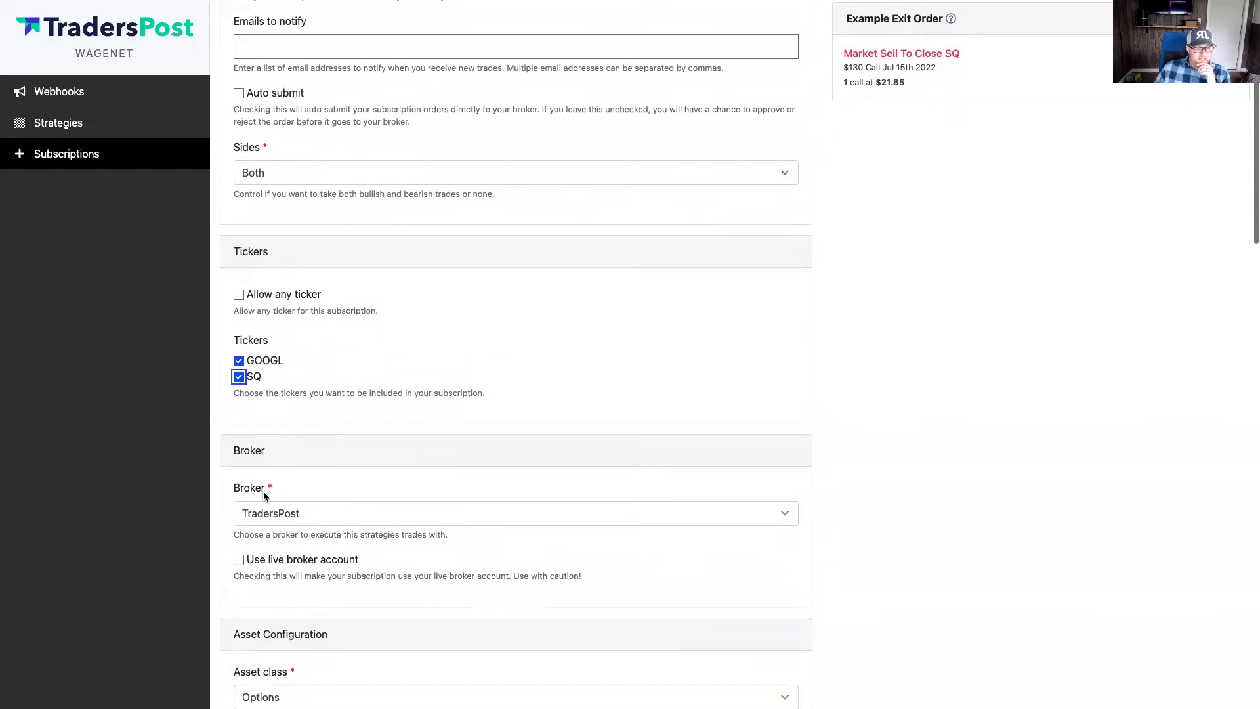
pyautogui.click(267, 505)
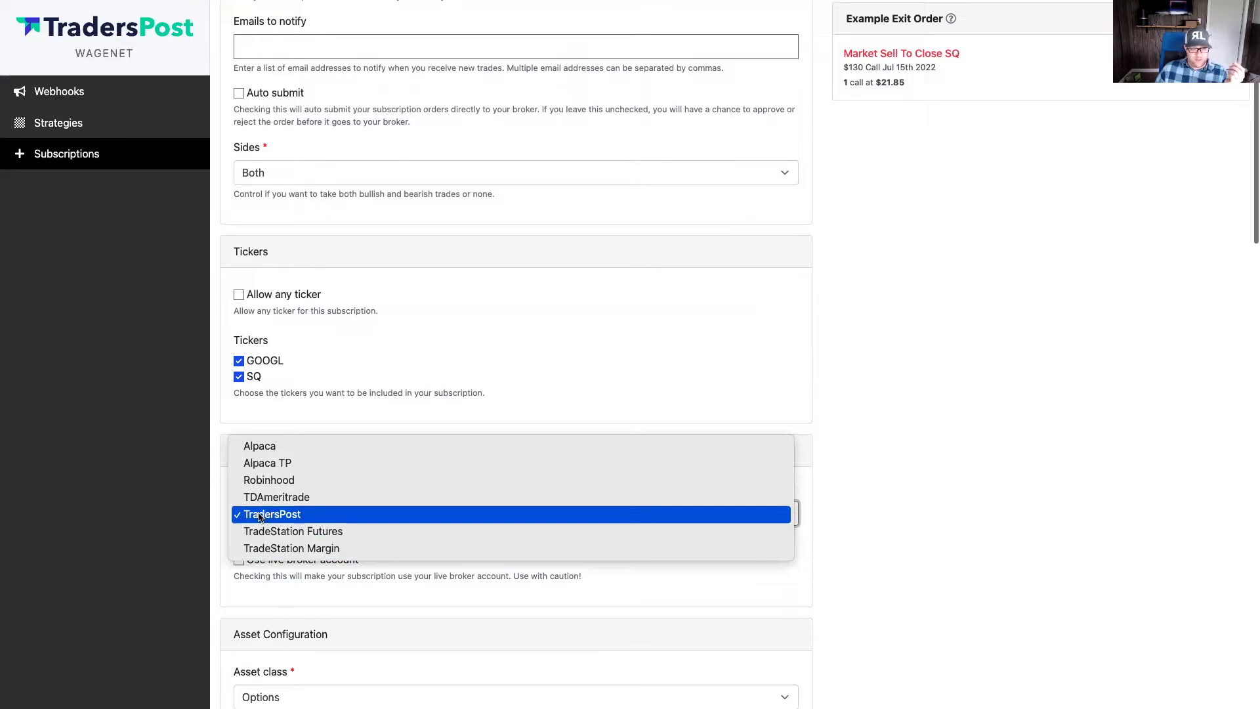
pyautogui.click(207, 518)
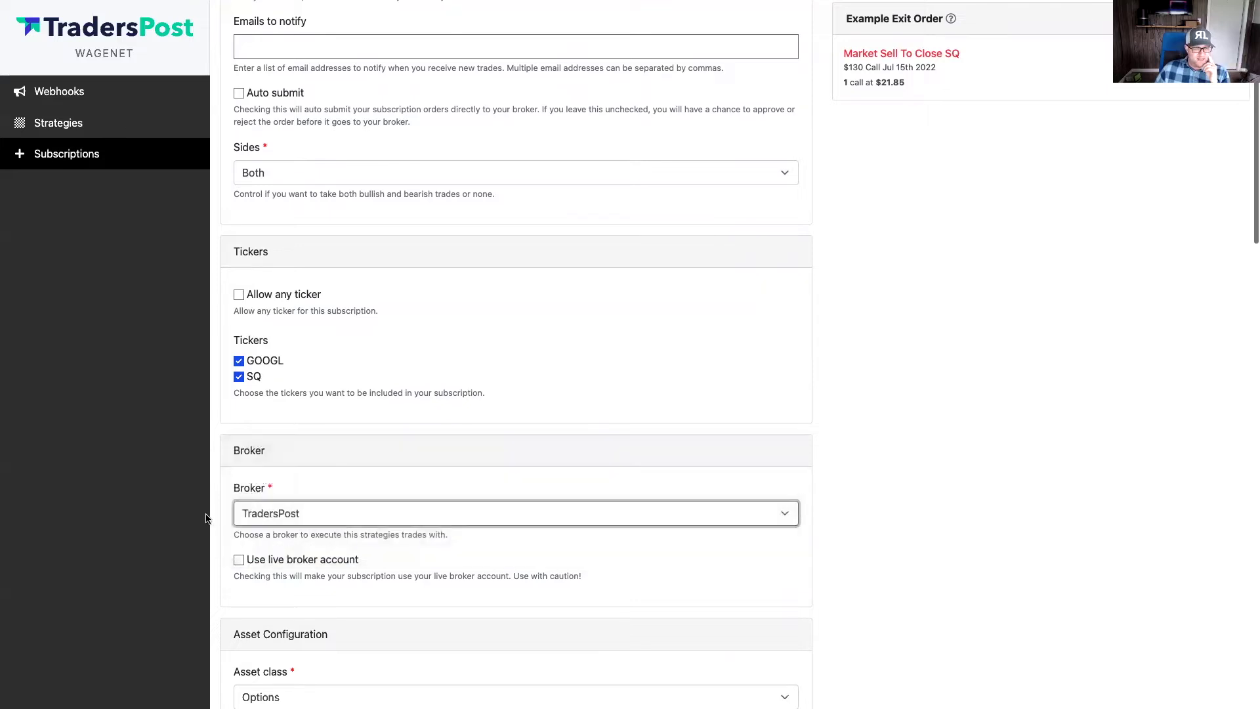
pyautogui.scroll(-5, 285, 414)
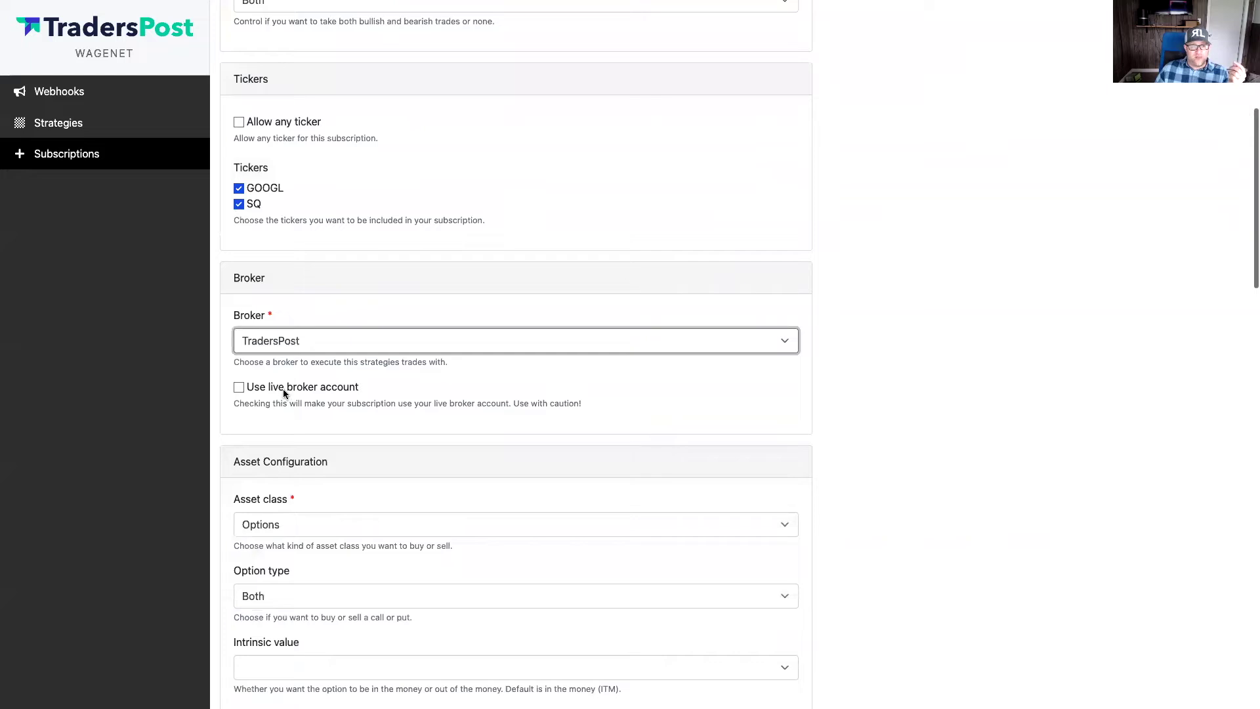
pyautogui.click(276, 342)
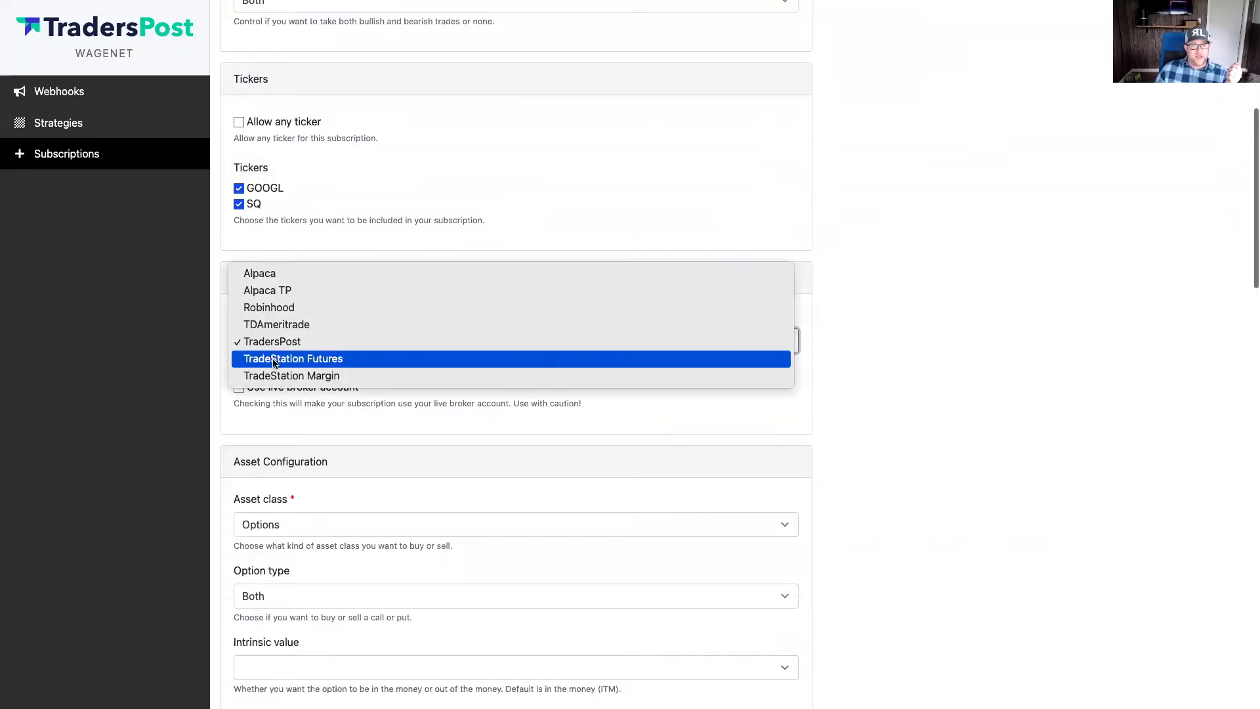
pyautogui.click(276, 376)
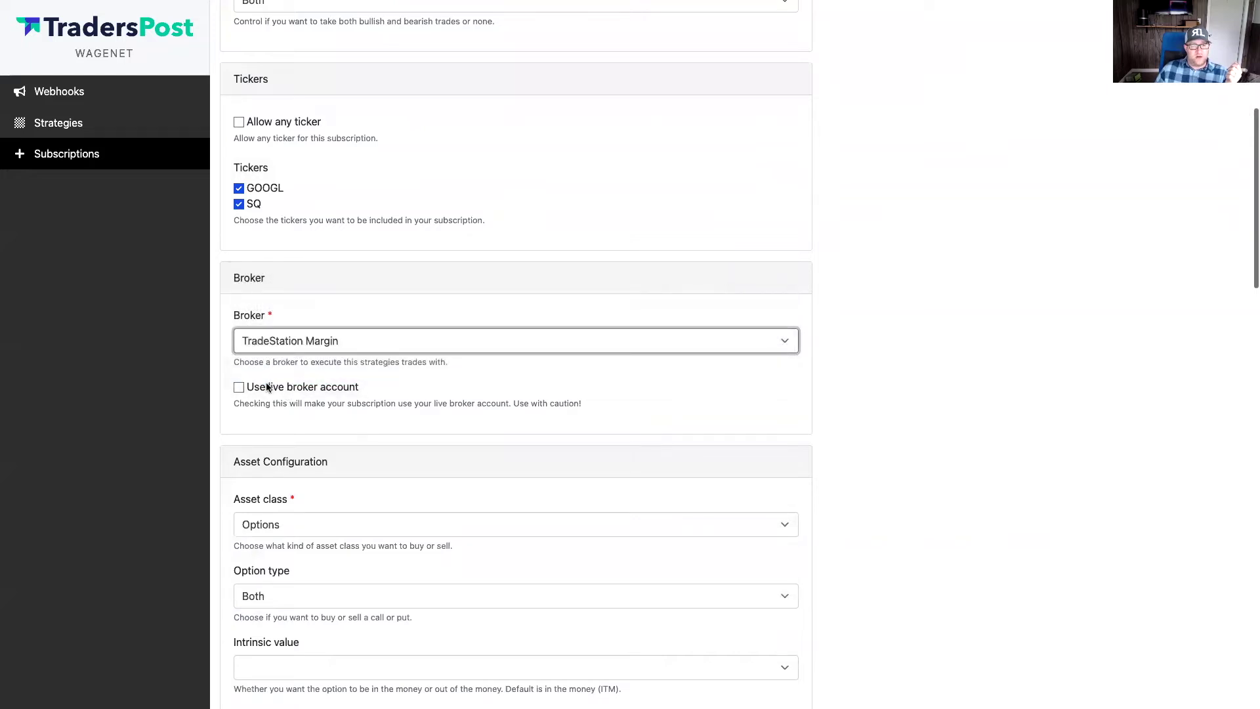
pyautogui.click(239, 387)
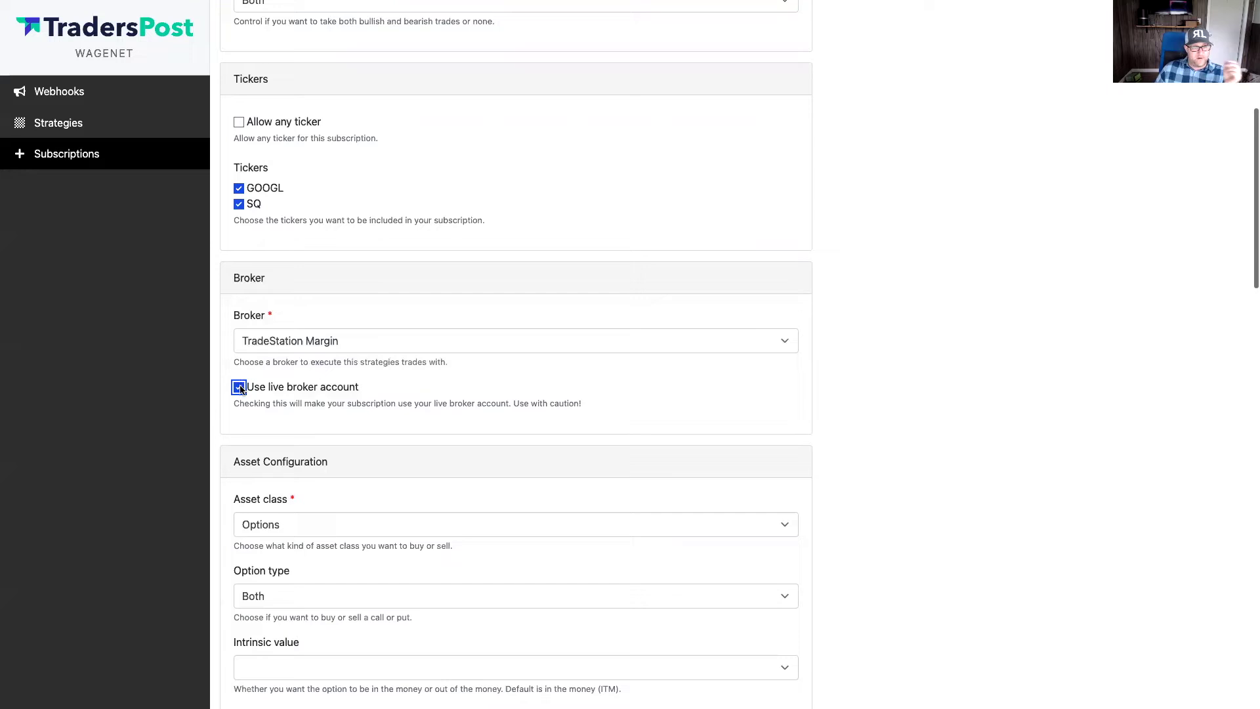
pyautogui.click(239, 387)
pyautogui.click(249, 340)
pyautogui.press('Escape')
pyautogui.click(261, 316)
# Set a fixed quantity of 1 for each position and save the Options Strategy subscription.
pyautogui.scroll(-3, 199, 426)
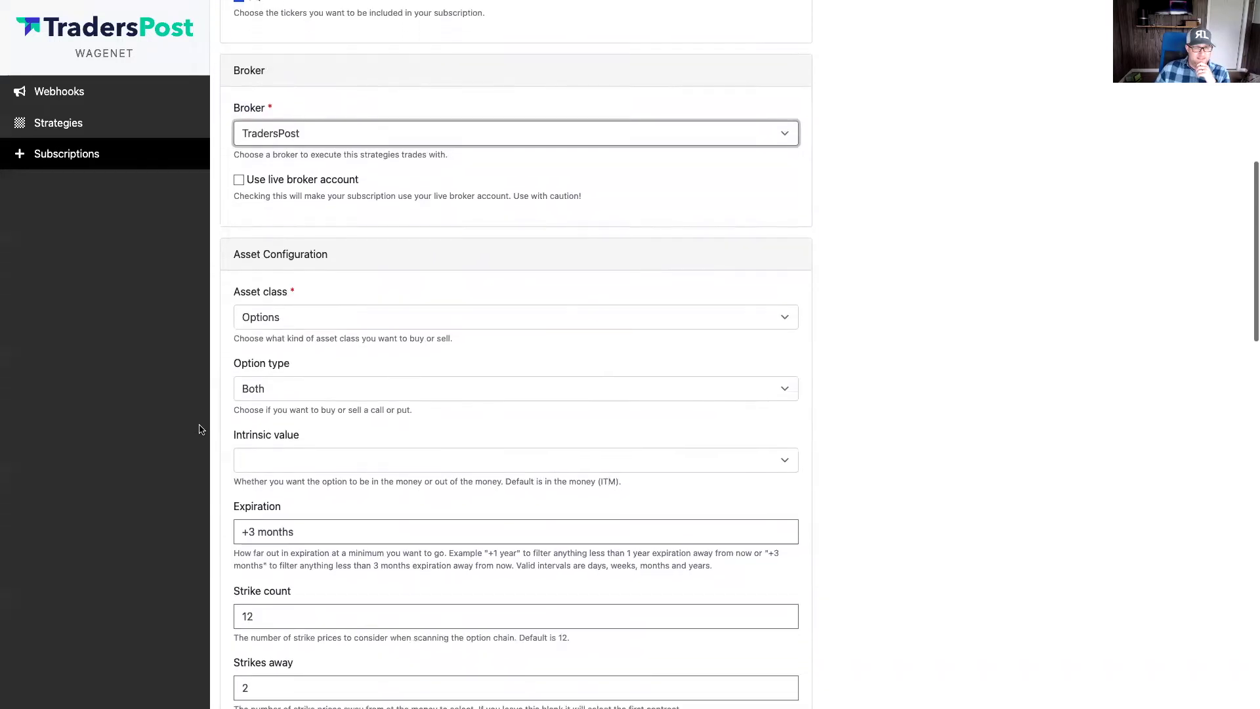
pyautogui.scroll(-2, 261, 294)
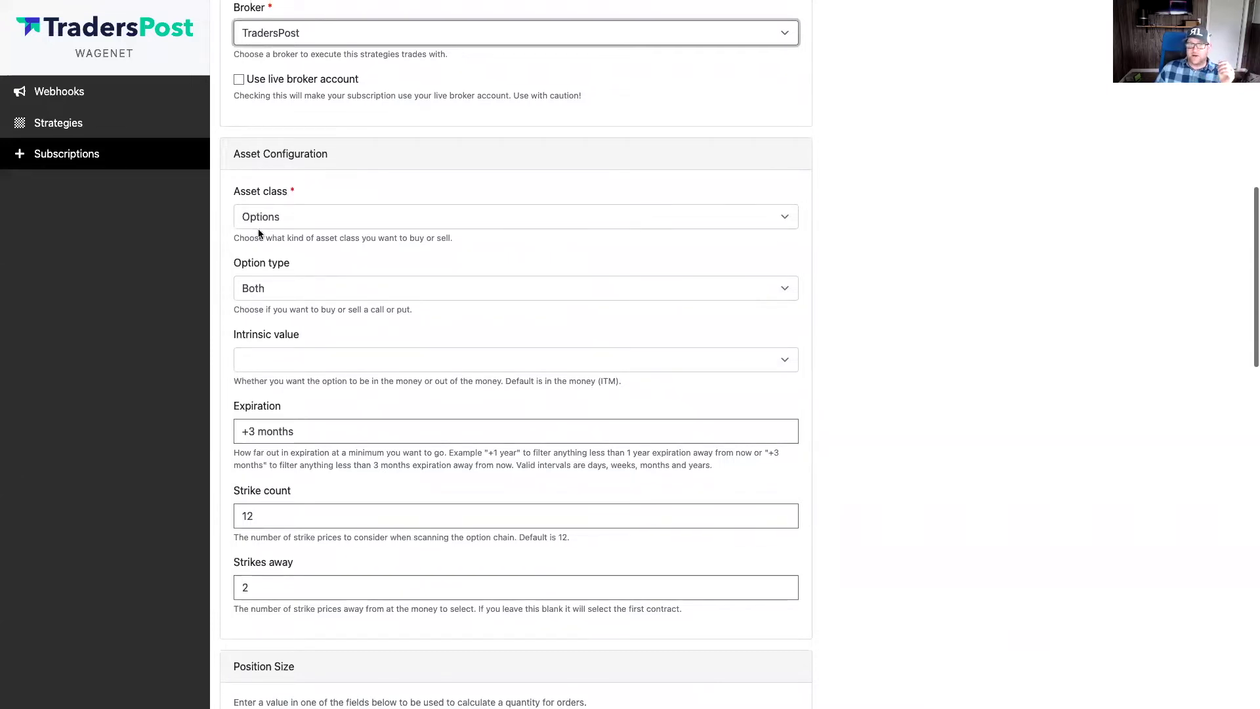
pyautogui.scroll(-10, 348, 327)
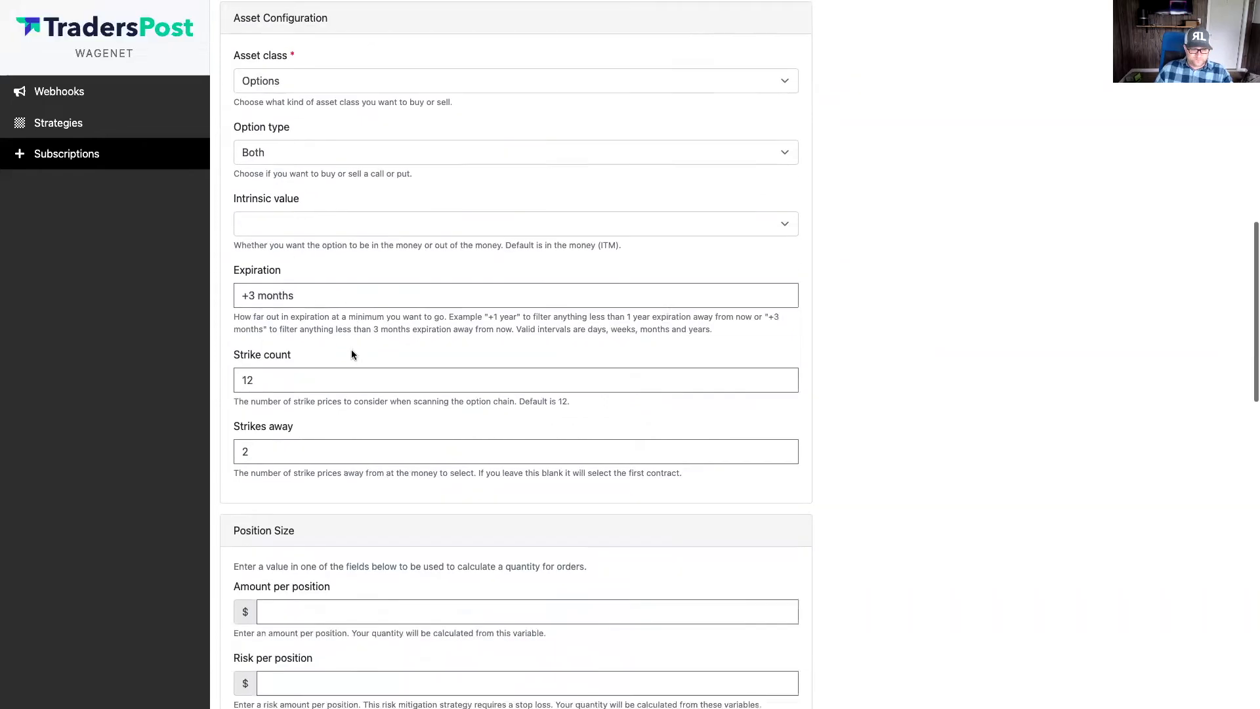
pyautogui.click(354, 401)
pyautogui.scroll(-2, 204, 408)
pyautogui.scroll(-5, 205, 408)
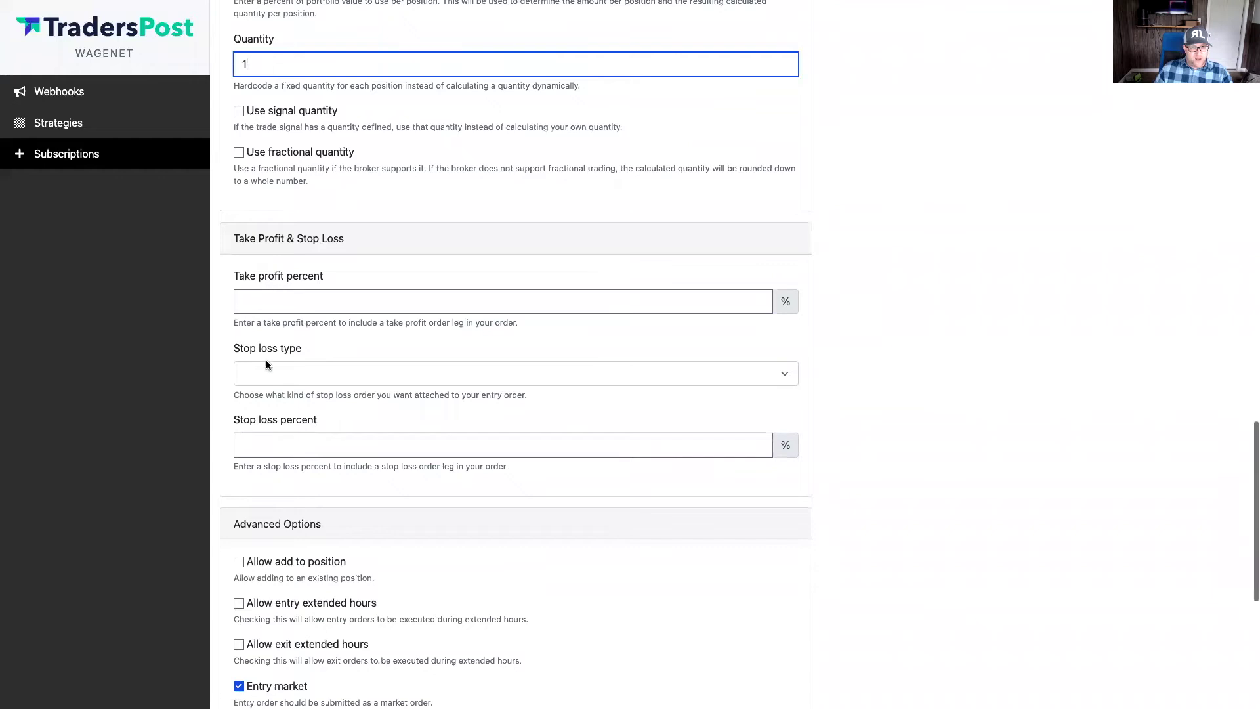
pyautogui.scroll(-5, 274, 386)
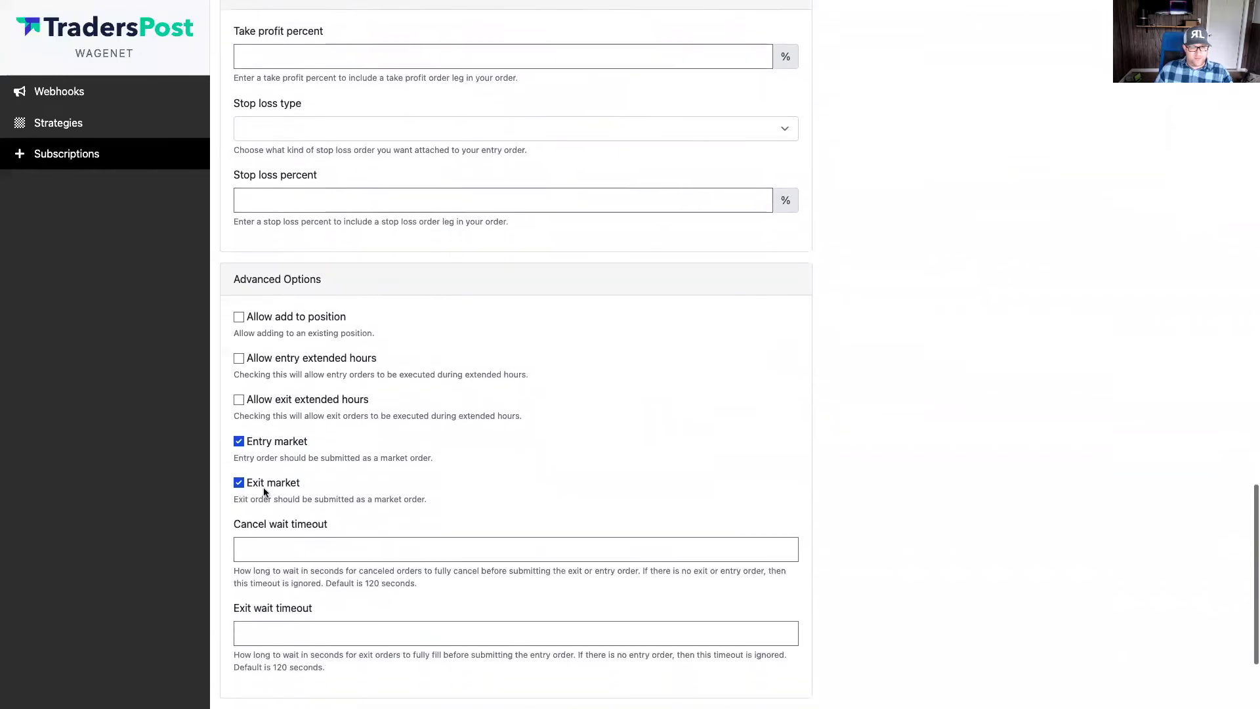
pyautogui.scroll(-2, 262, 488)
pyautogui.click(240, 555)
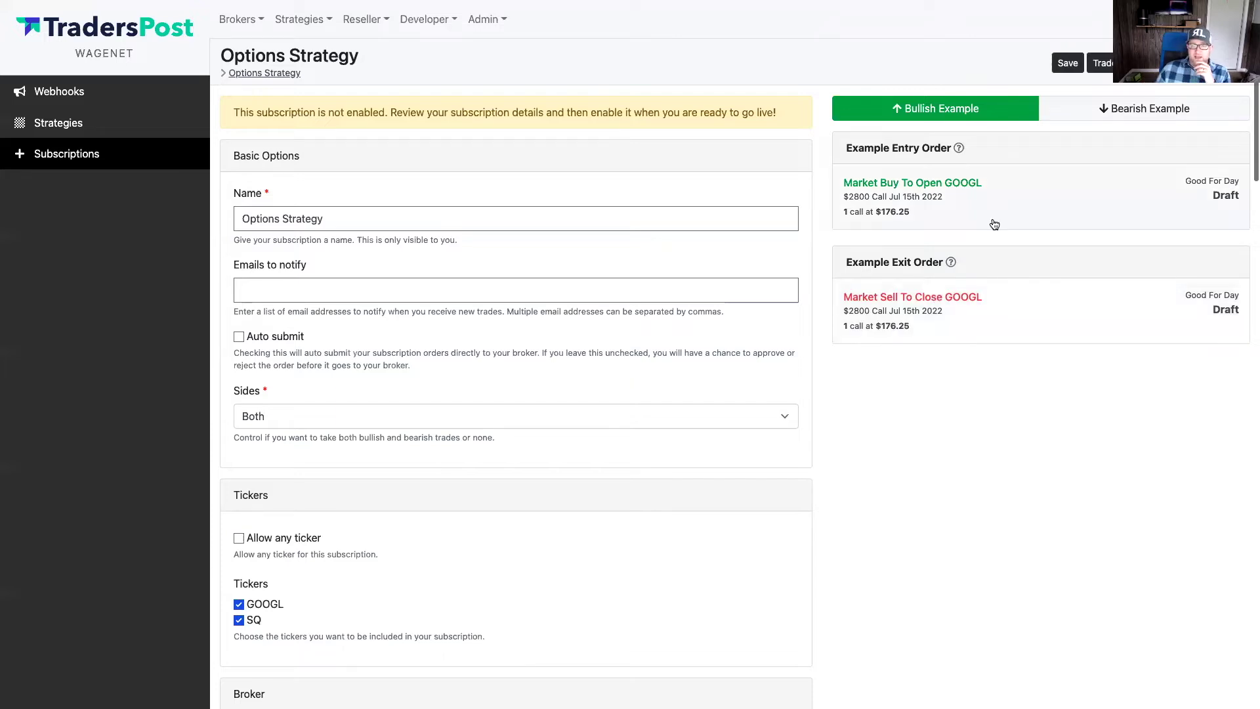
# Expand the example entry order's details, change the option expiration to +12 months, and save the subscription.
pyautogui.click(965, 207)
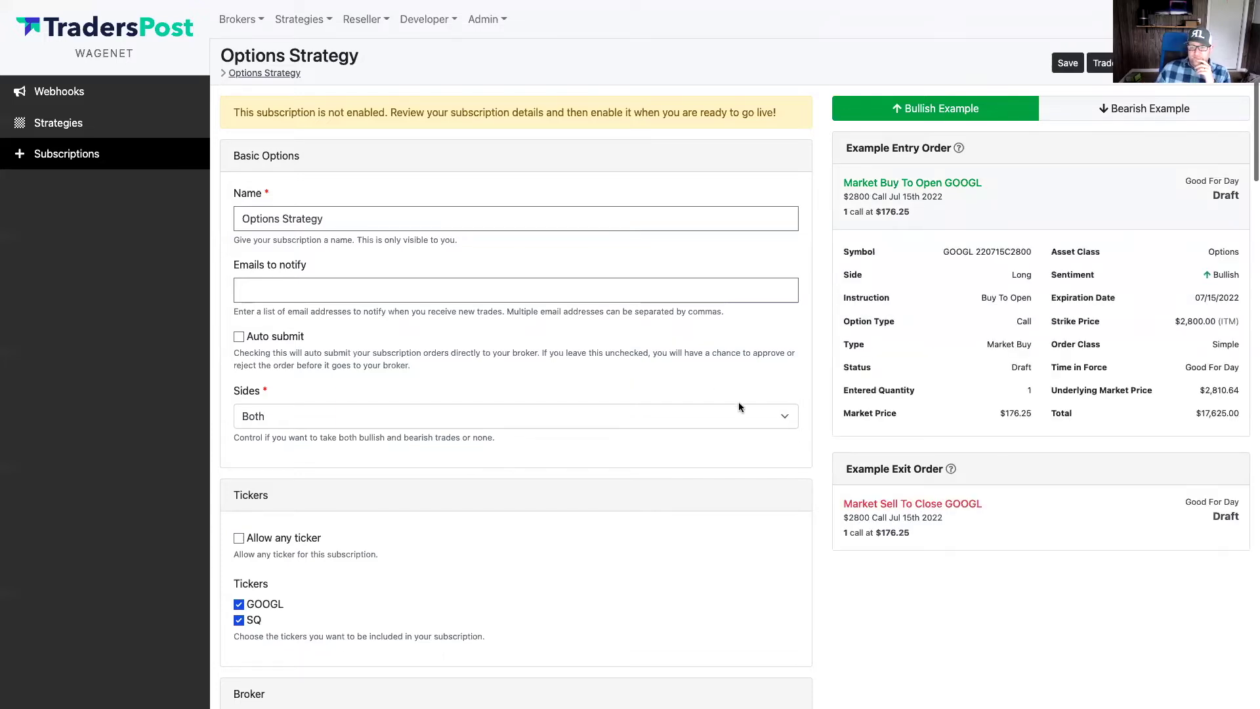
pyautogui.scroll(-13, 739, 407)
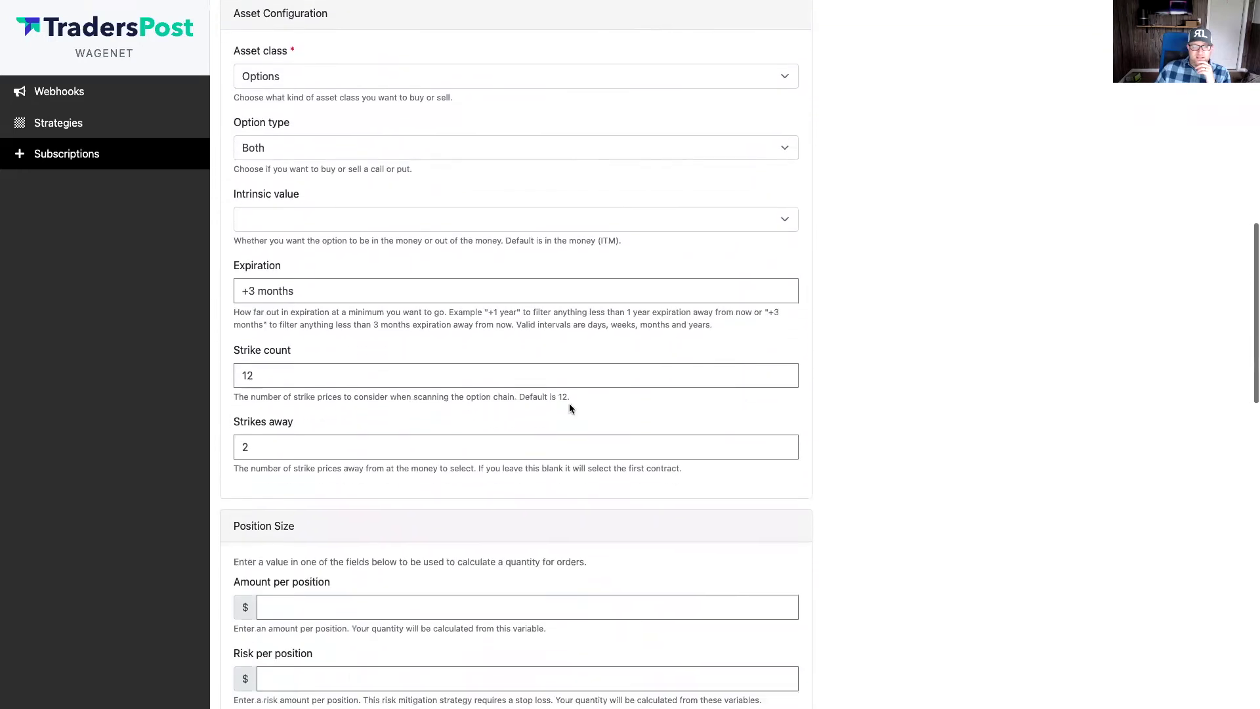
pyautogui.click(253, 288)
pyautogui.press('BackSpace')
pyautogui.write('12')
pyautogui.scroll(10, 317, 312)
pyautogui.click(1058, 67)
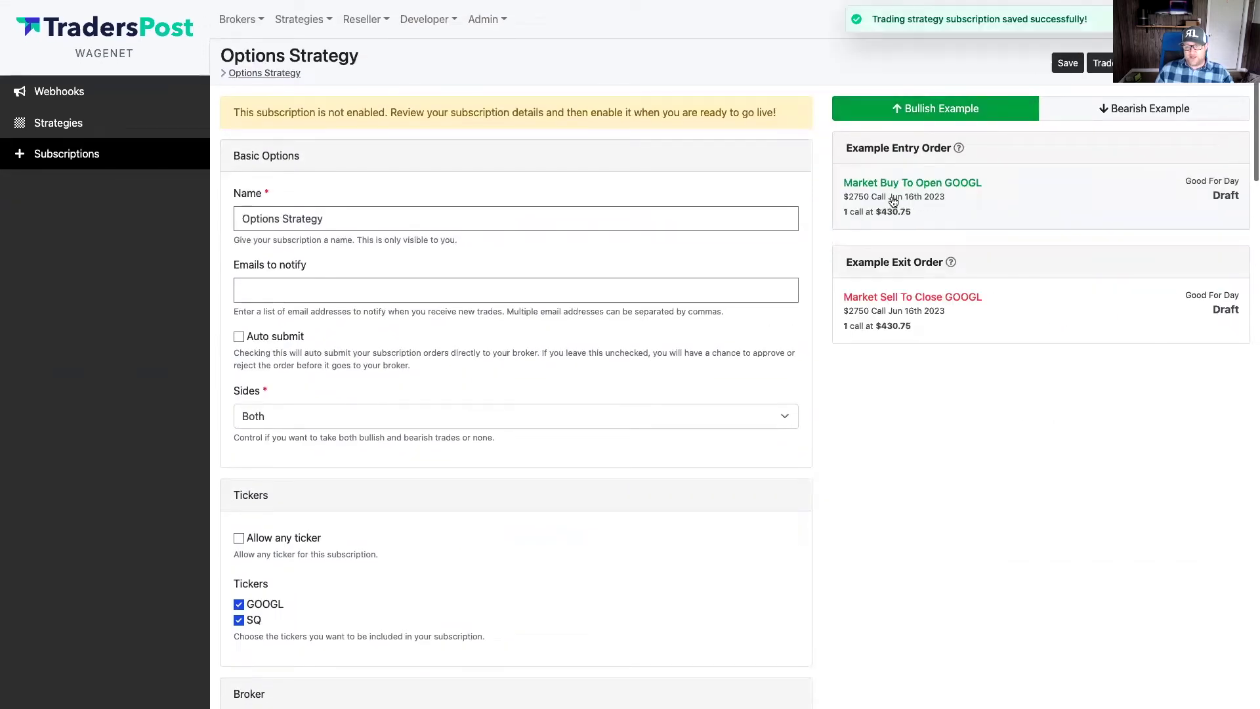
# Examine the bullish example entry order's details and price, and compare them with the bearish example.
pyautogui.click(930, 204)
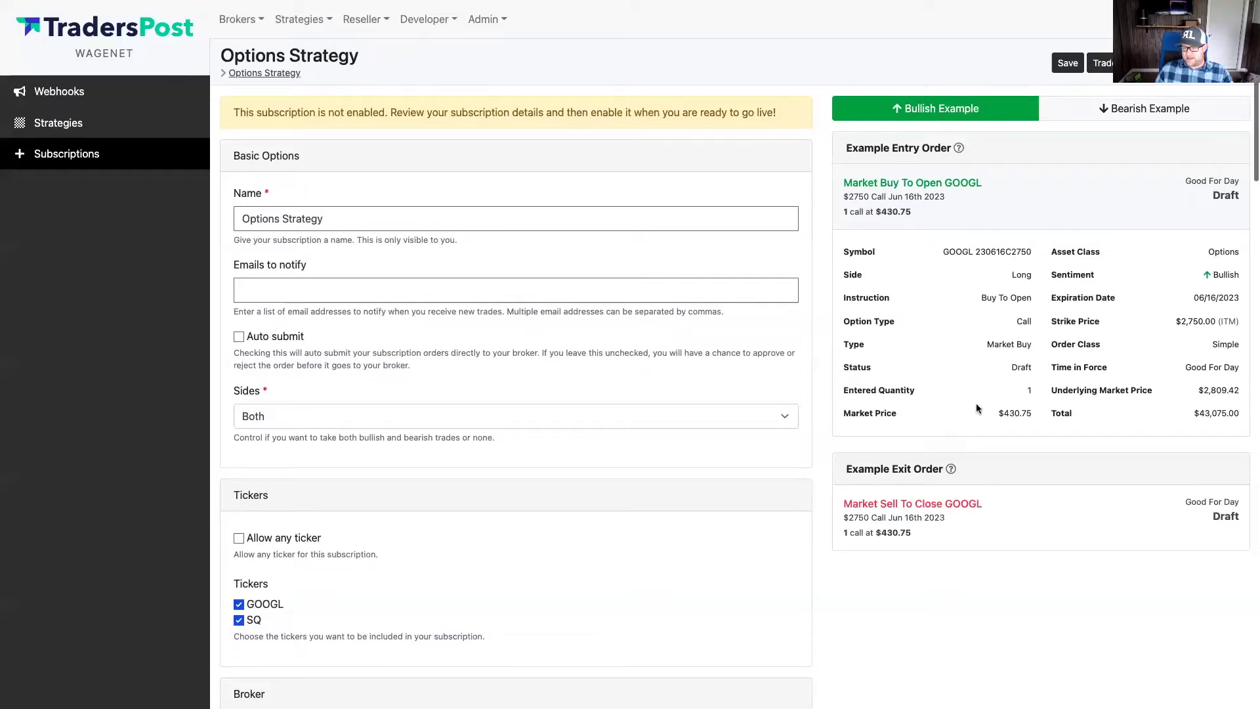
pyautogui.moveTo(1008, 411); pyautogui.dragTo(1031, 412)
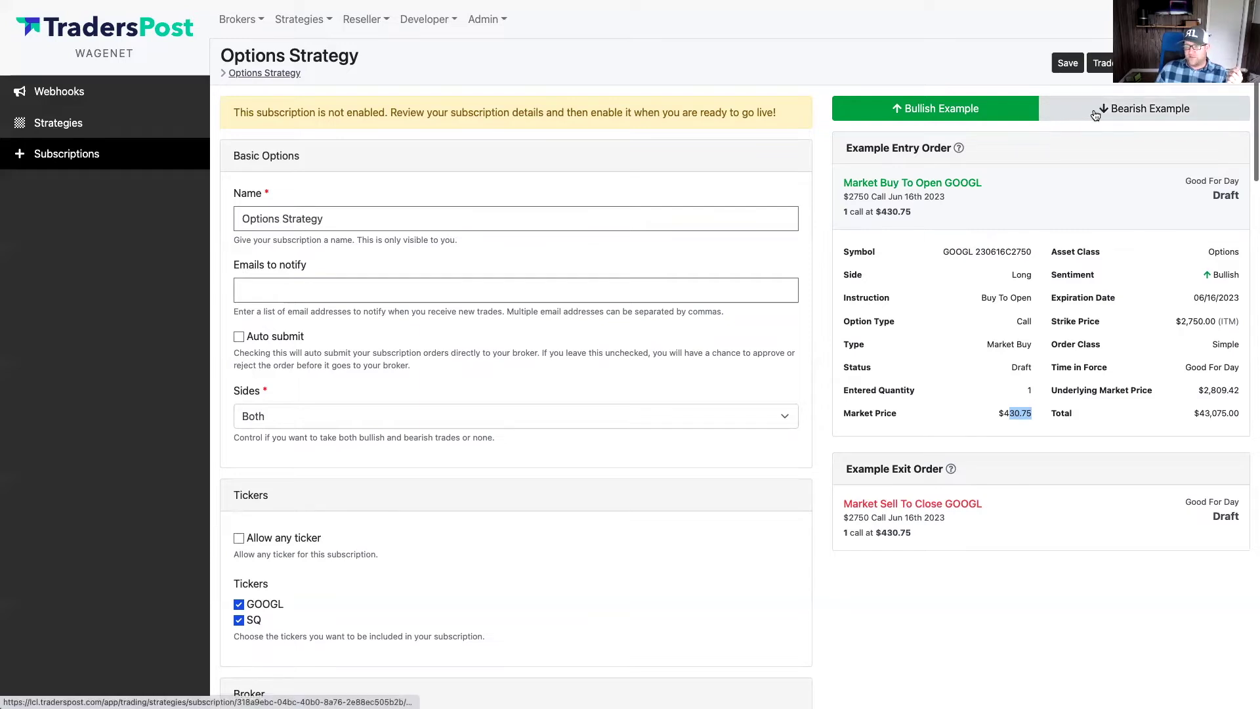
pyautogui.click(1138, 115)
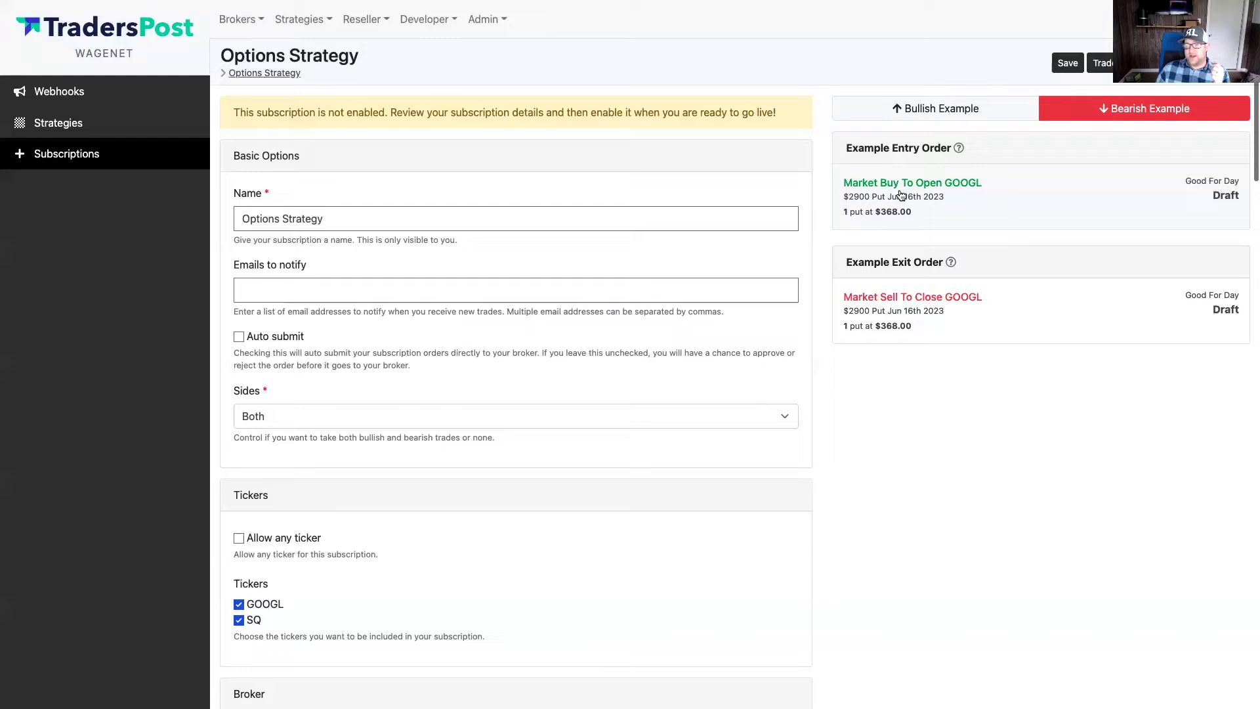
pyautogui.click(942, 111)
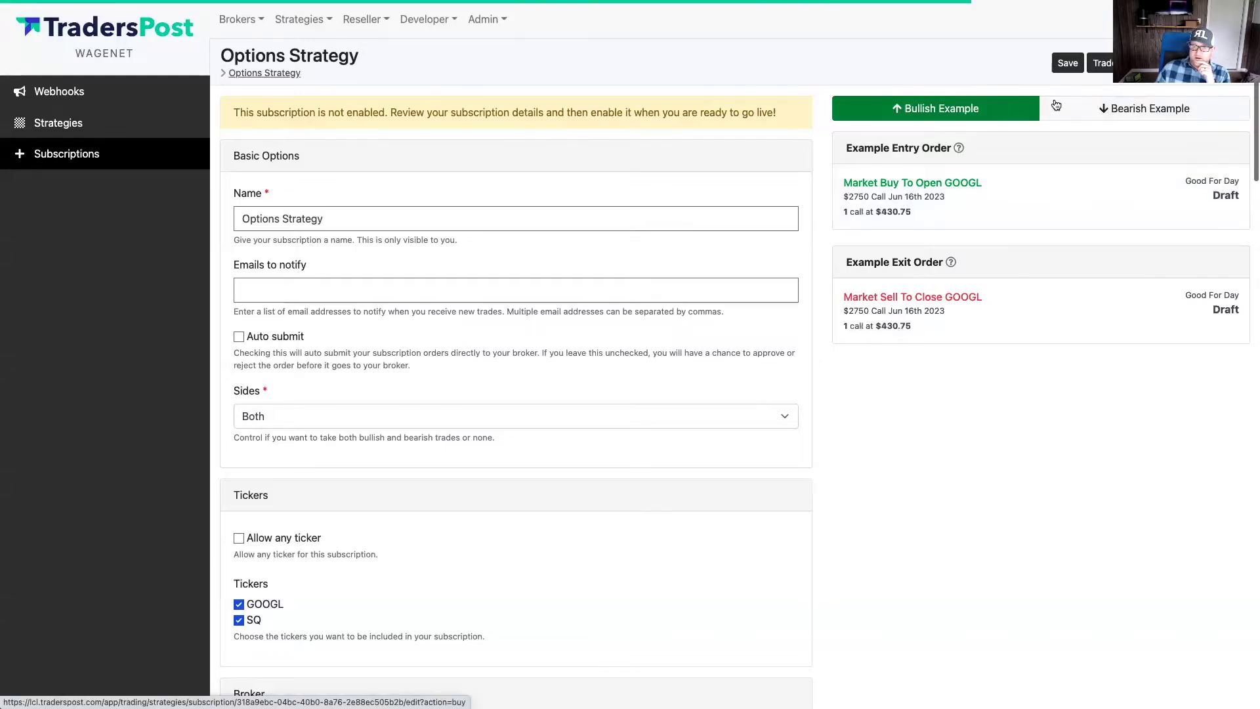
# Set the option expiration back to +3 months and save the subscription.
pyautogui.scroll(-5, 549, 281)
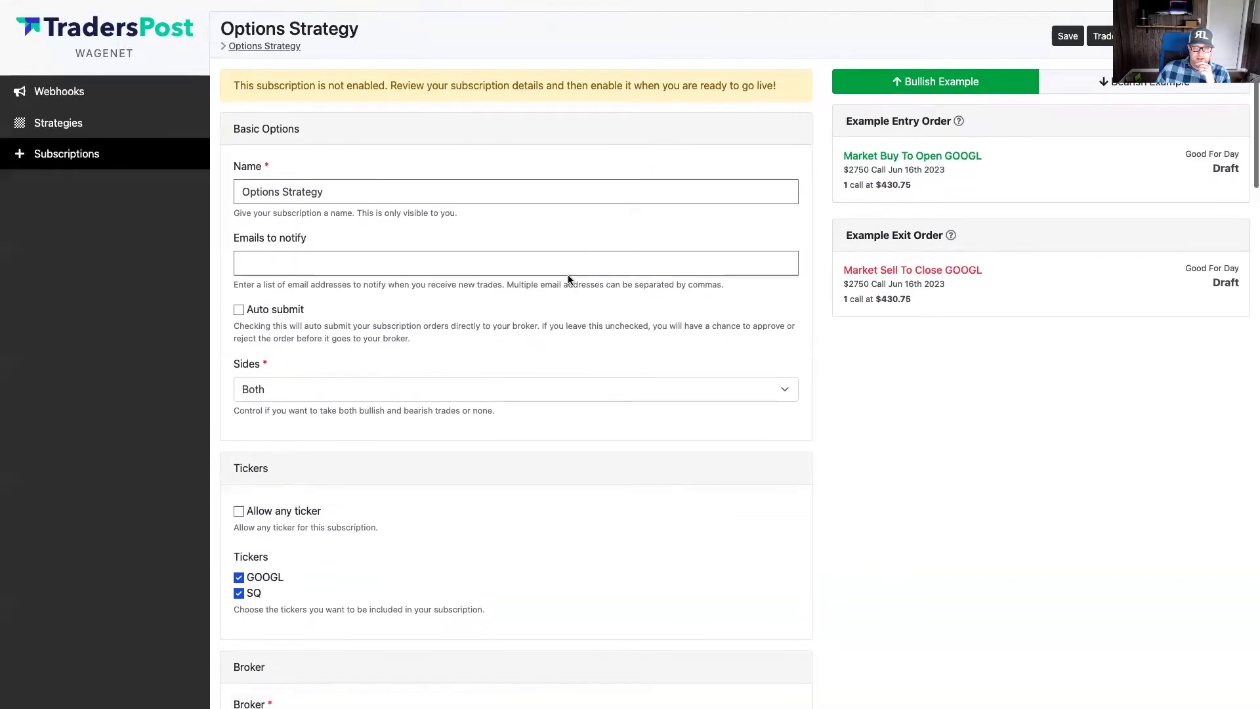
pyautogui.scroll(-10, 571, 276)
pyautogui.moveTo(260, 189); pyautogui.dragTo(249, 189)
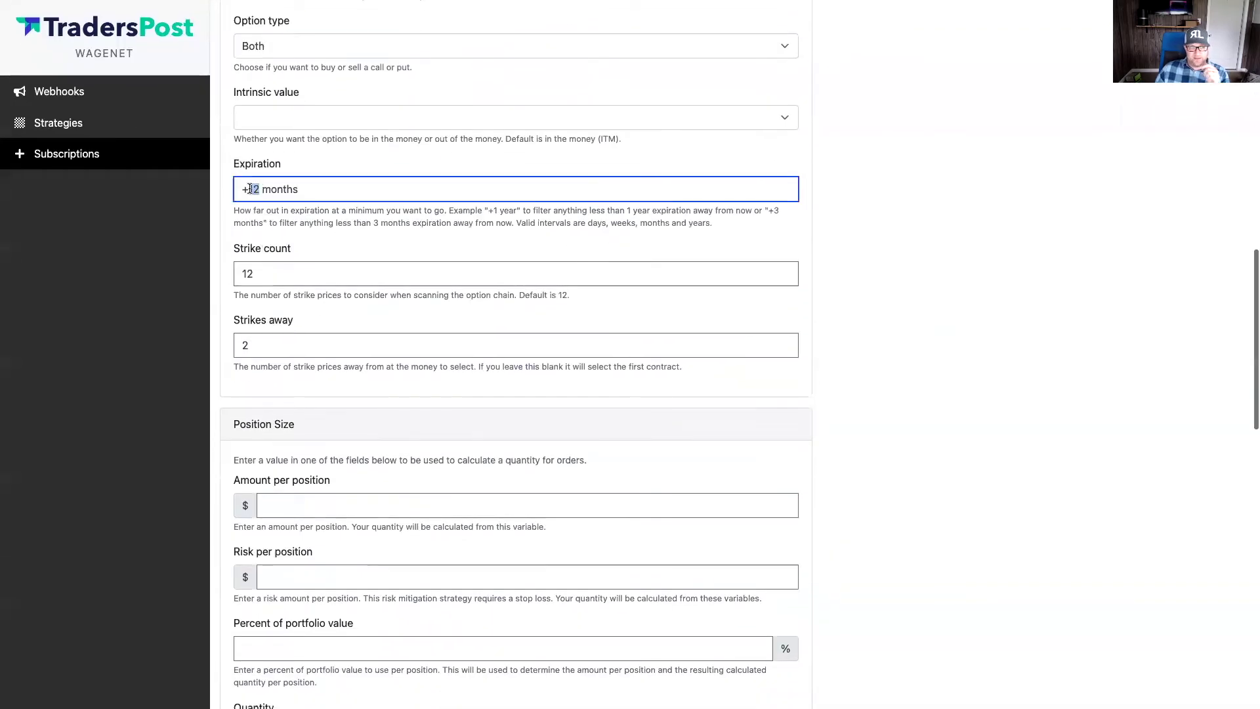
pyautogui.write('3')
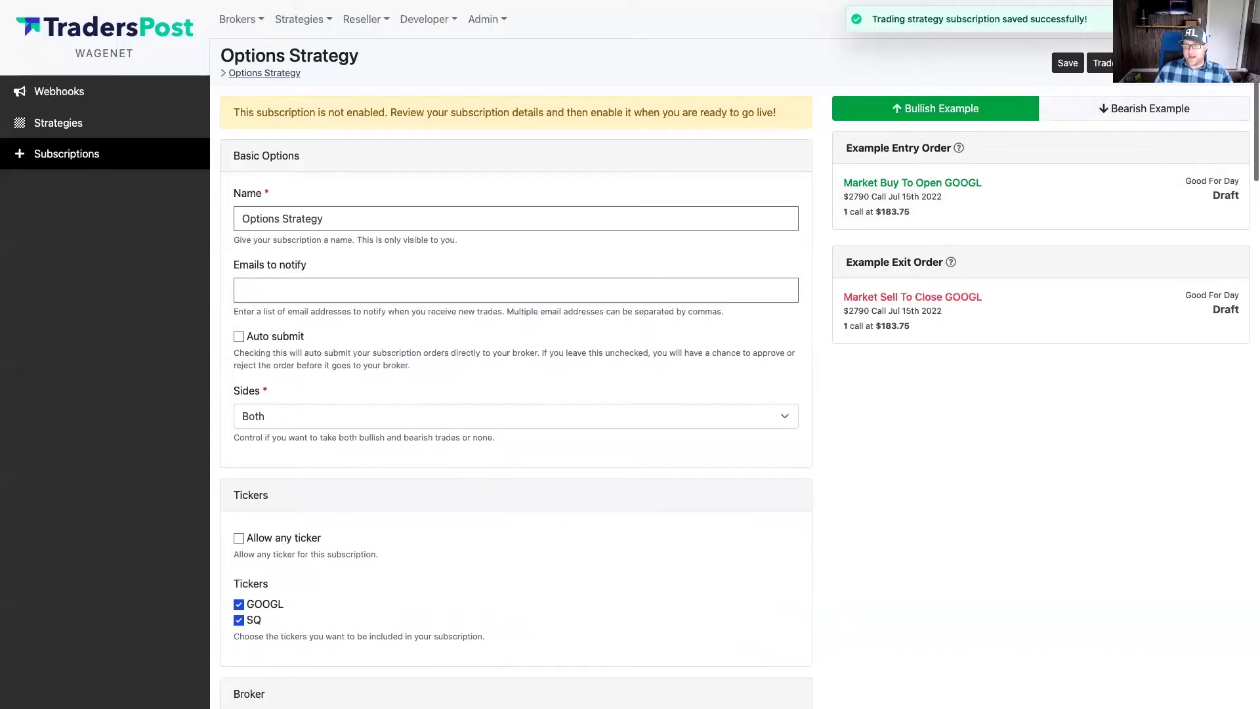
# Enable the Options Strategy subscription and confirm it.
pyautogui.click(690, 111)
pyautogui.click(238, 104)
pyautogui.click(309, 137)
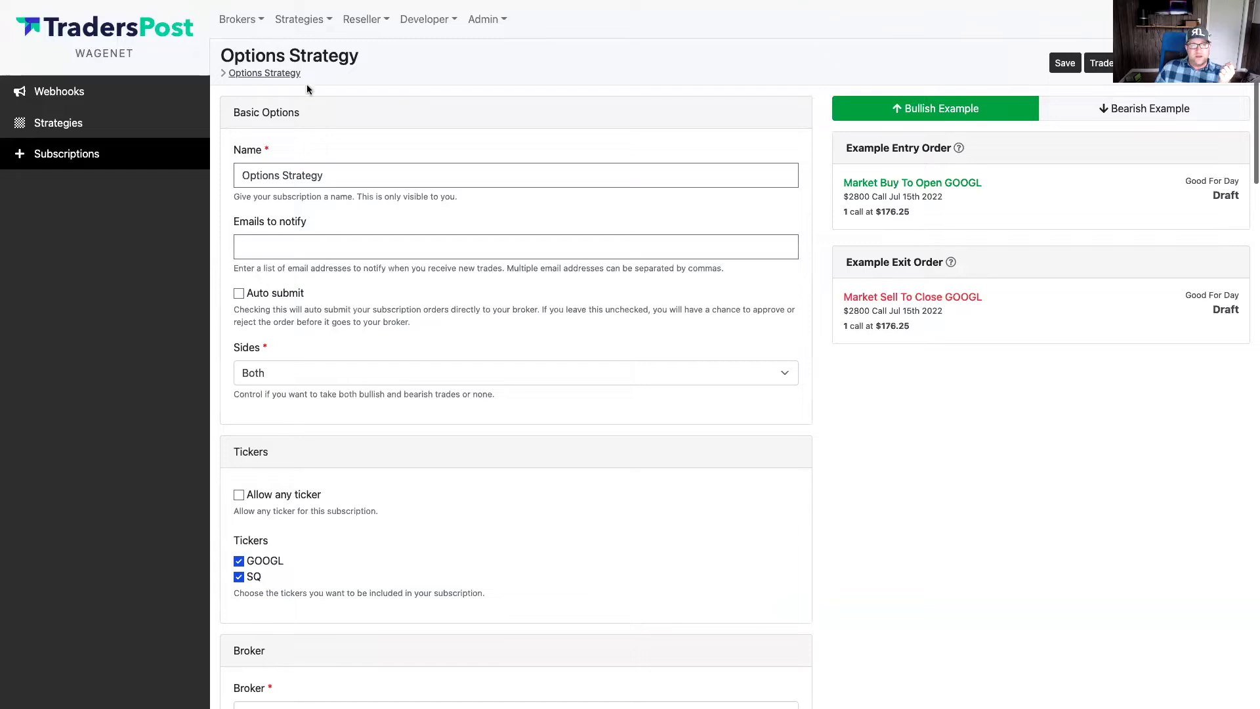
# Open the Options Webhook's send request form and take the browser window out of full screen.
pyautogui.click(298, 19)
pyautogui.click(308, 50)
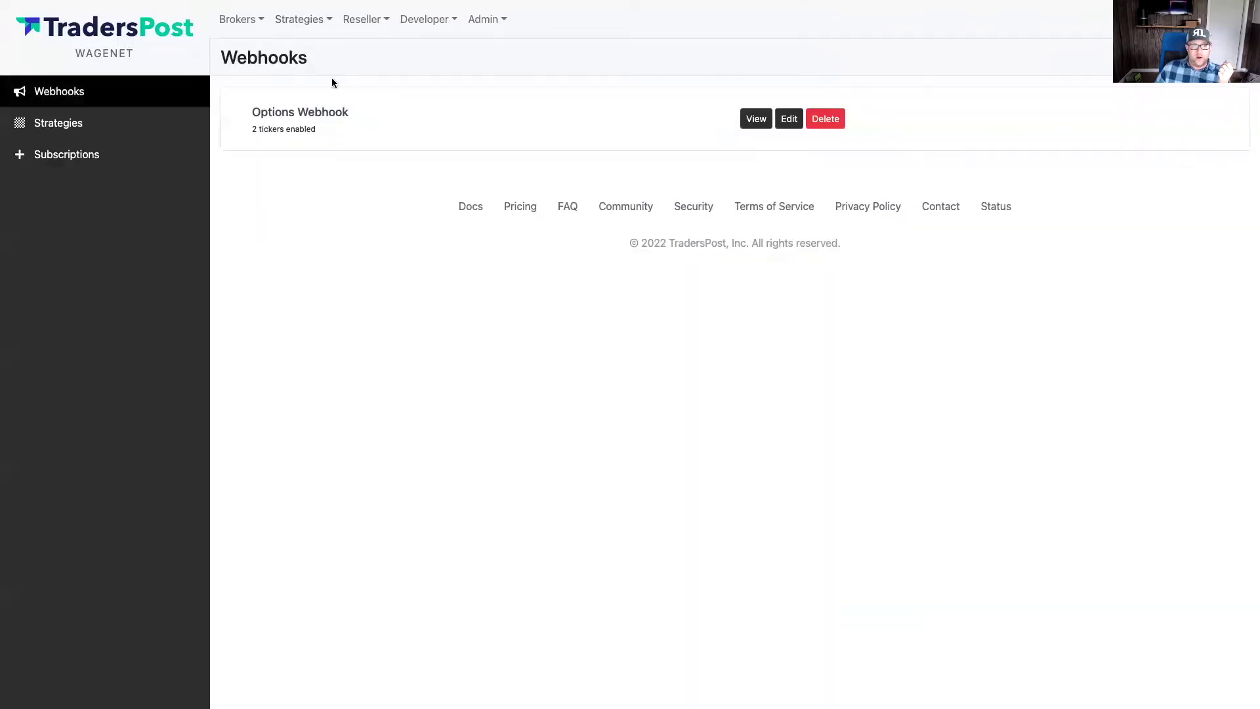
pyautogui.click(755, 119)
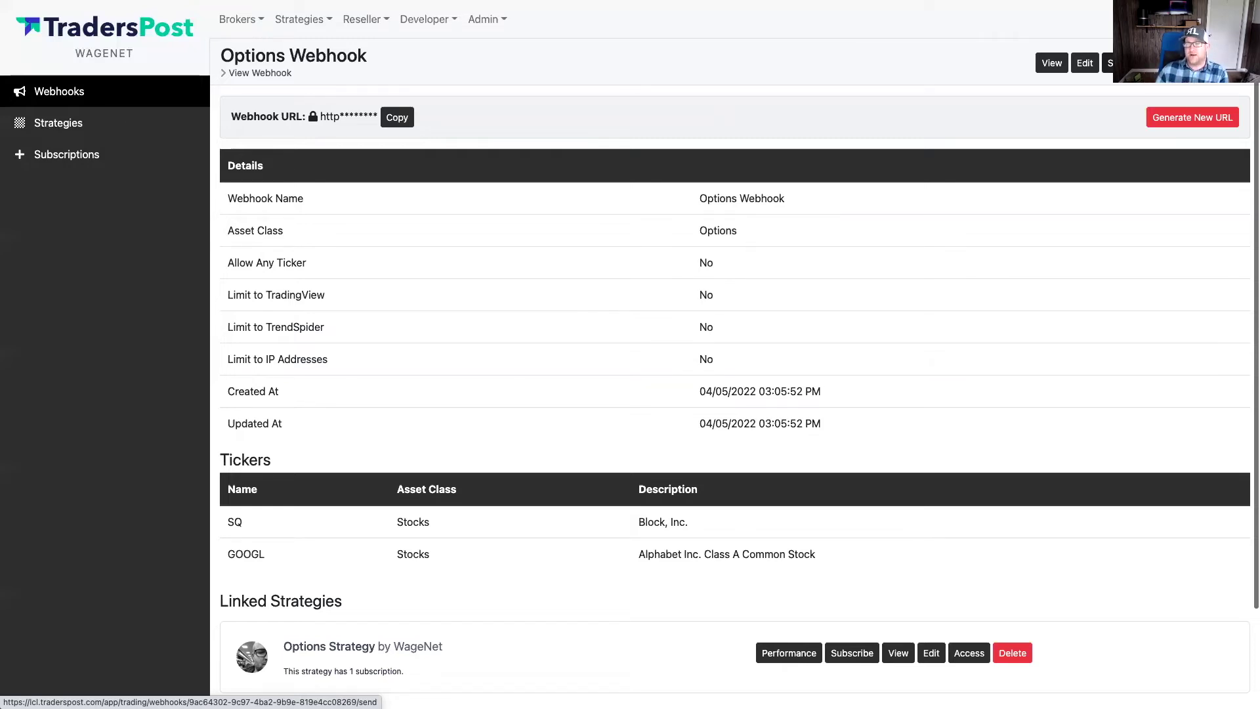
pyautogui.click(1115, 63)
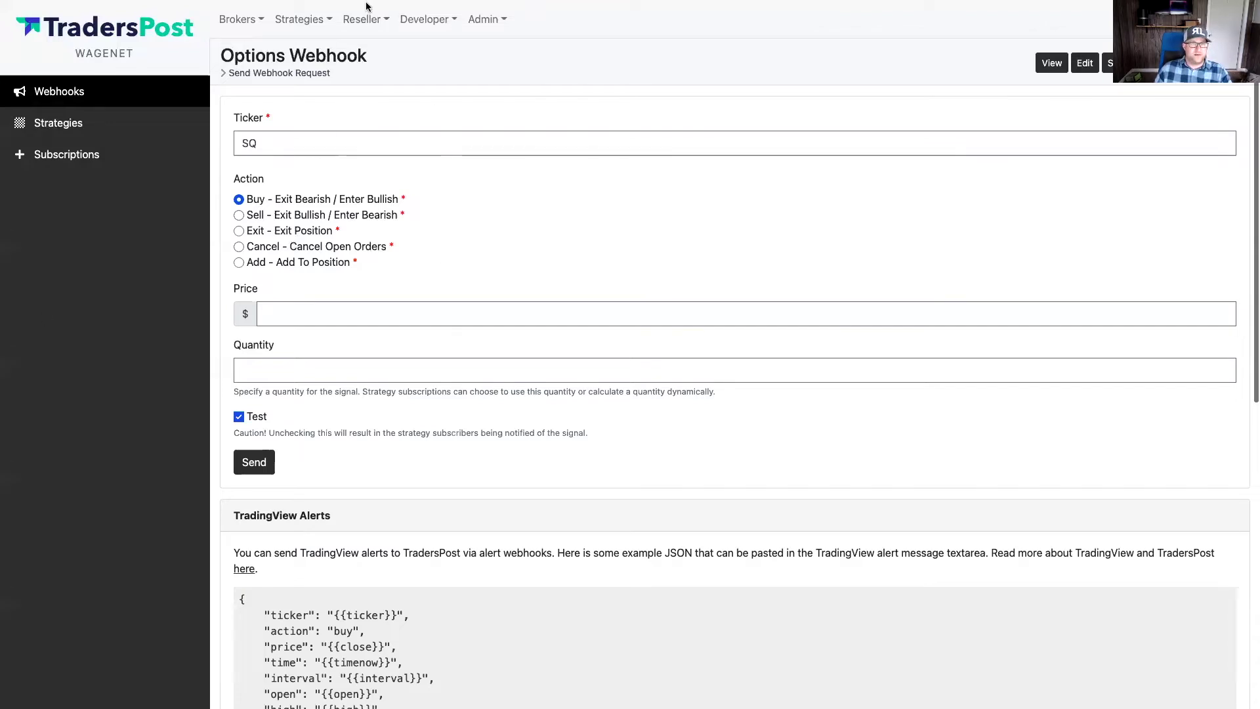
pyautogui.moveTo(365, 3)
pyautogui.click(44, 25)
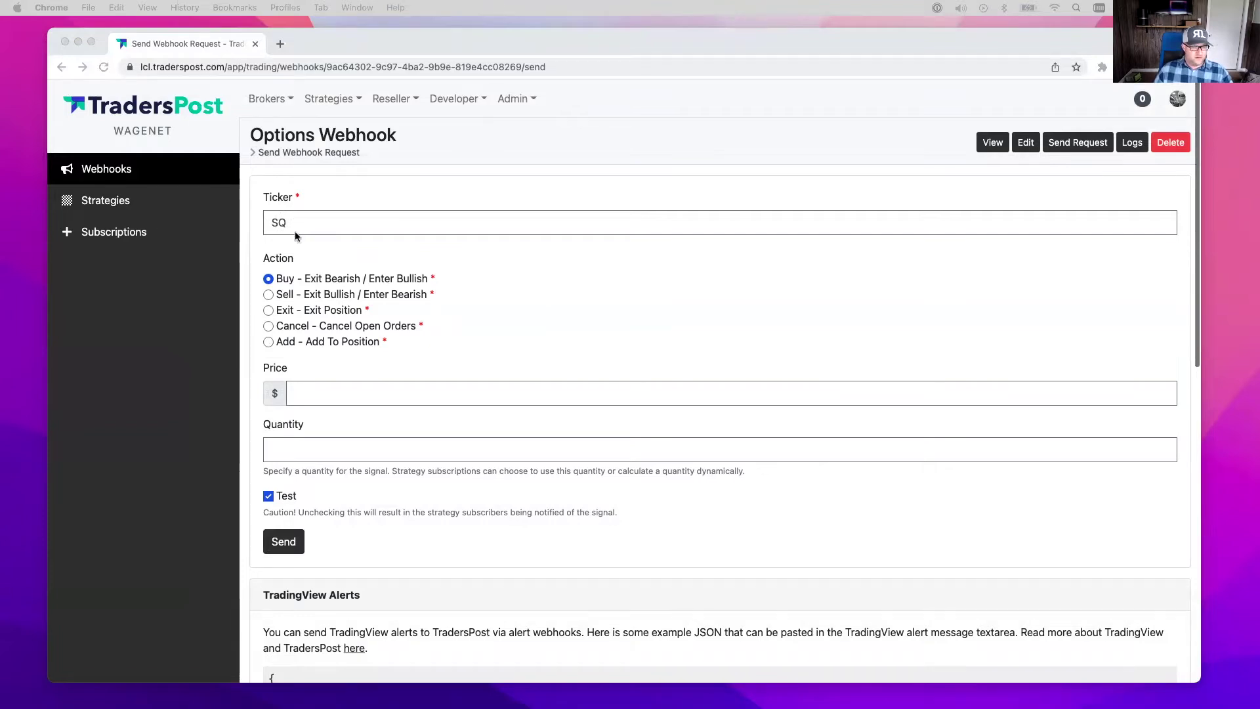
pyautogui.click(426, 254)
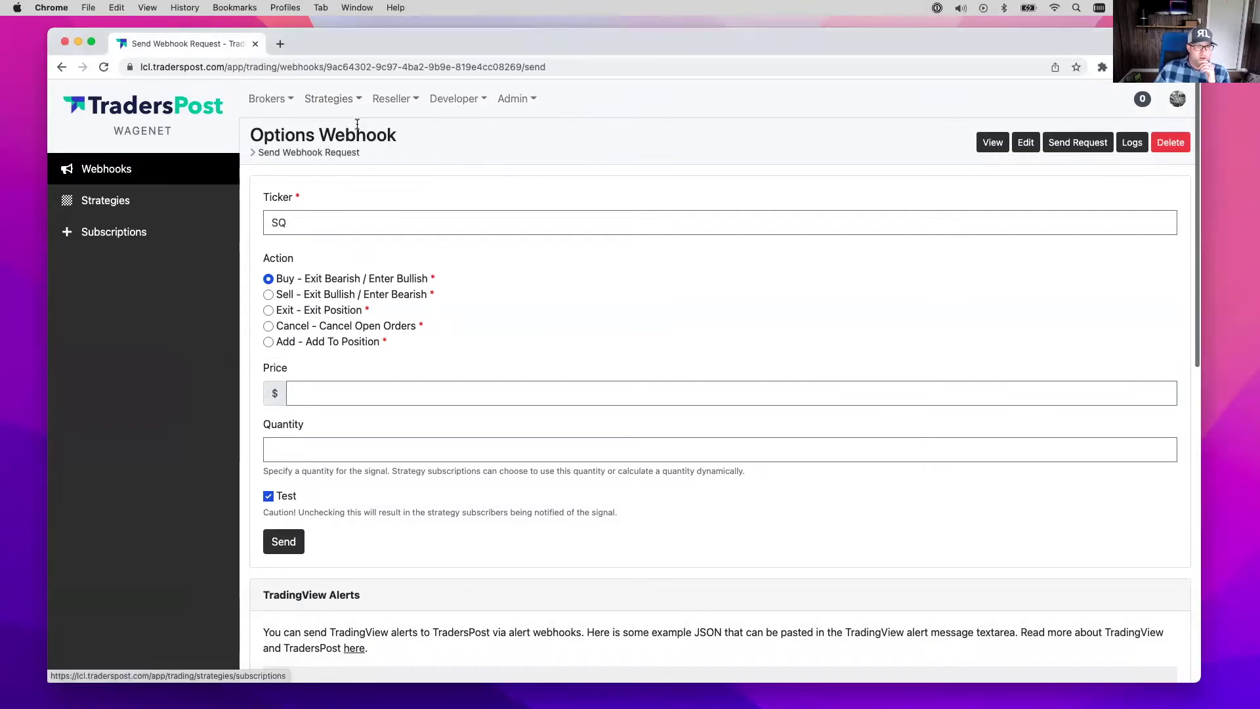
# Send a buy signal for SQ through the Options Webhook with Test mode turned off.
pyautogui.click(292, 496)
pyautogui.scroll(-1, 292, 496)
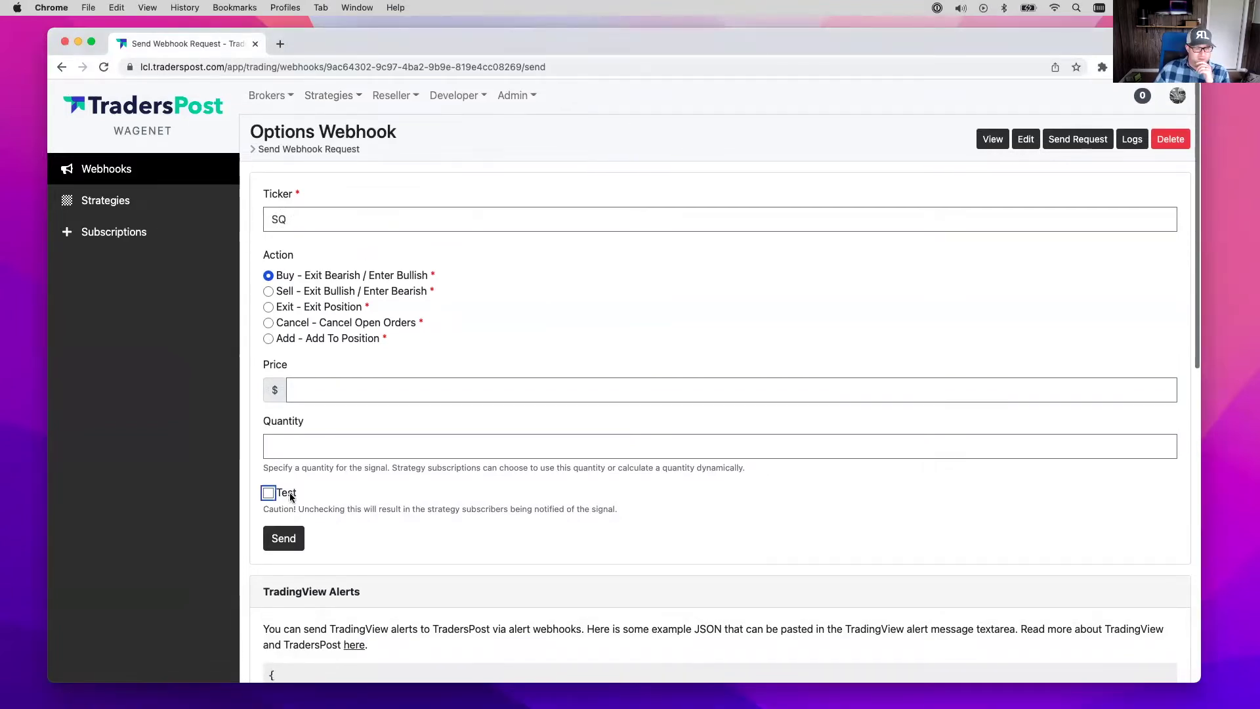
pyautogui.click(292, 219)
pyautogui.click(266, 438)
pyautogui.click(244, 500)
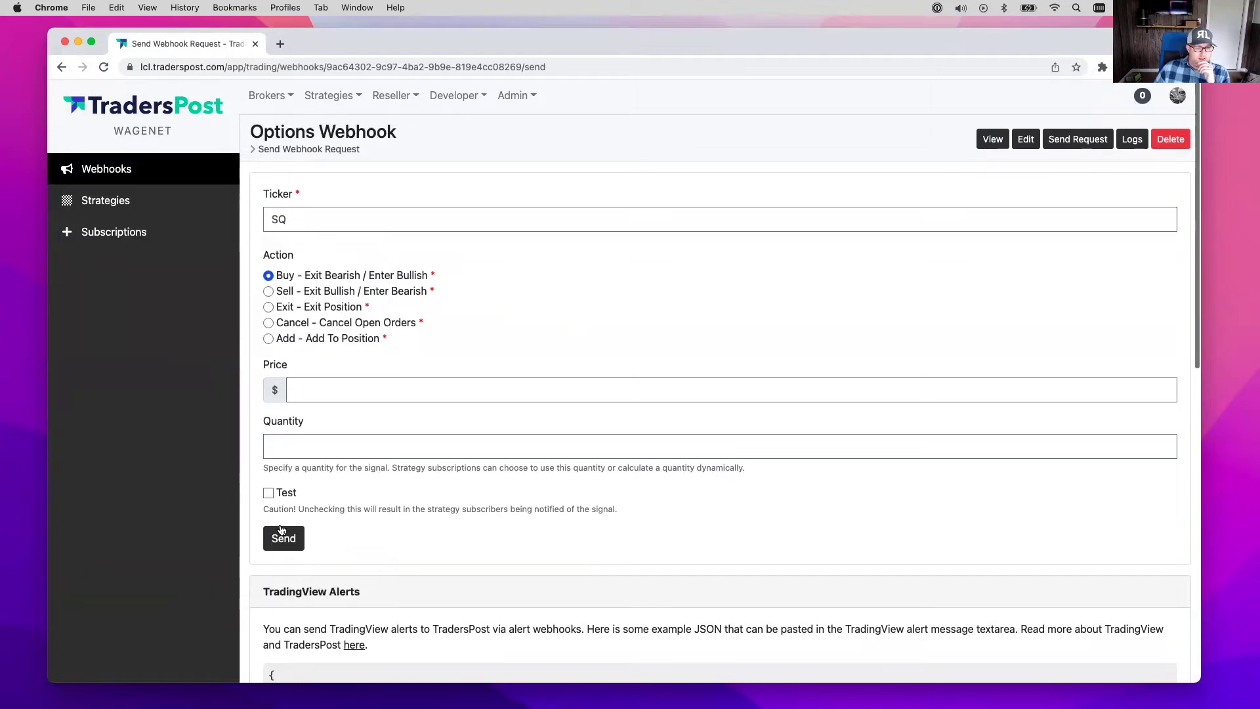
pyautogui.click(282, 539)
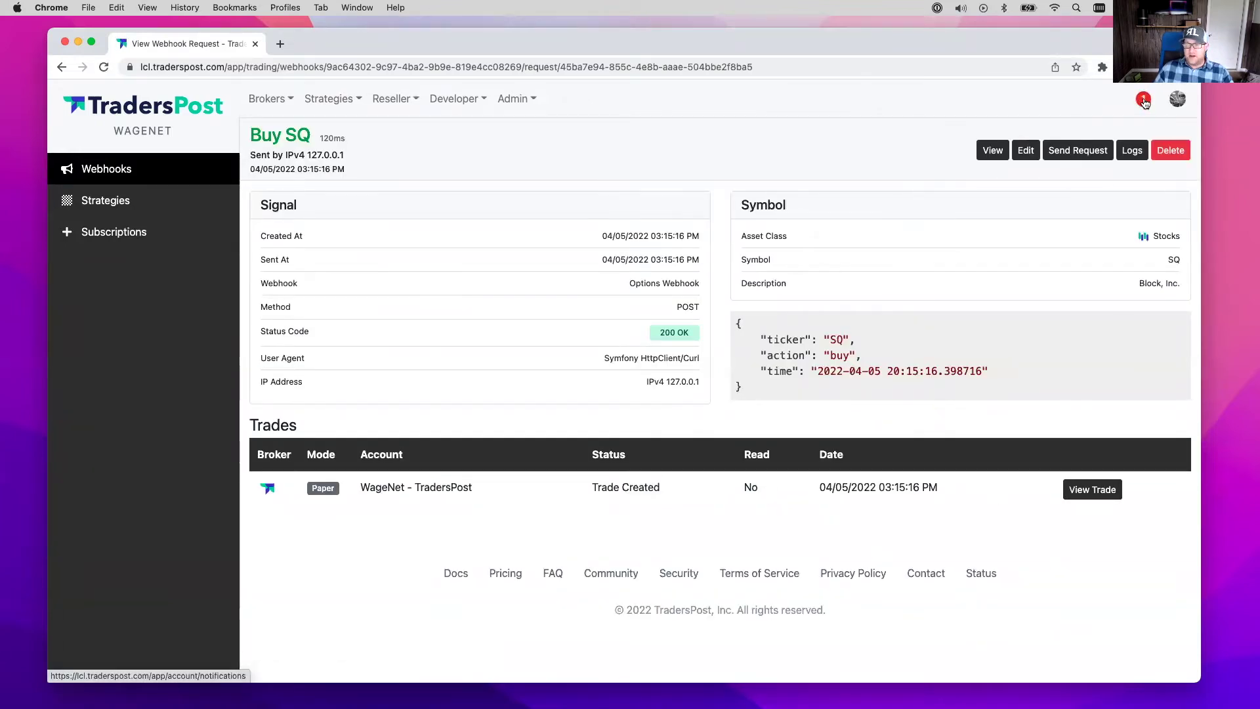
# Open the new Buy SQ trade from the notifications and examine its entry order details.
pyautogui.click(1143, 101)
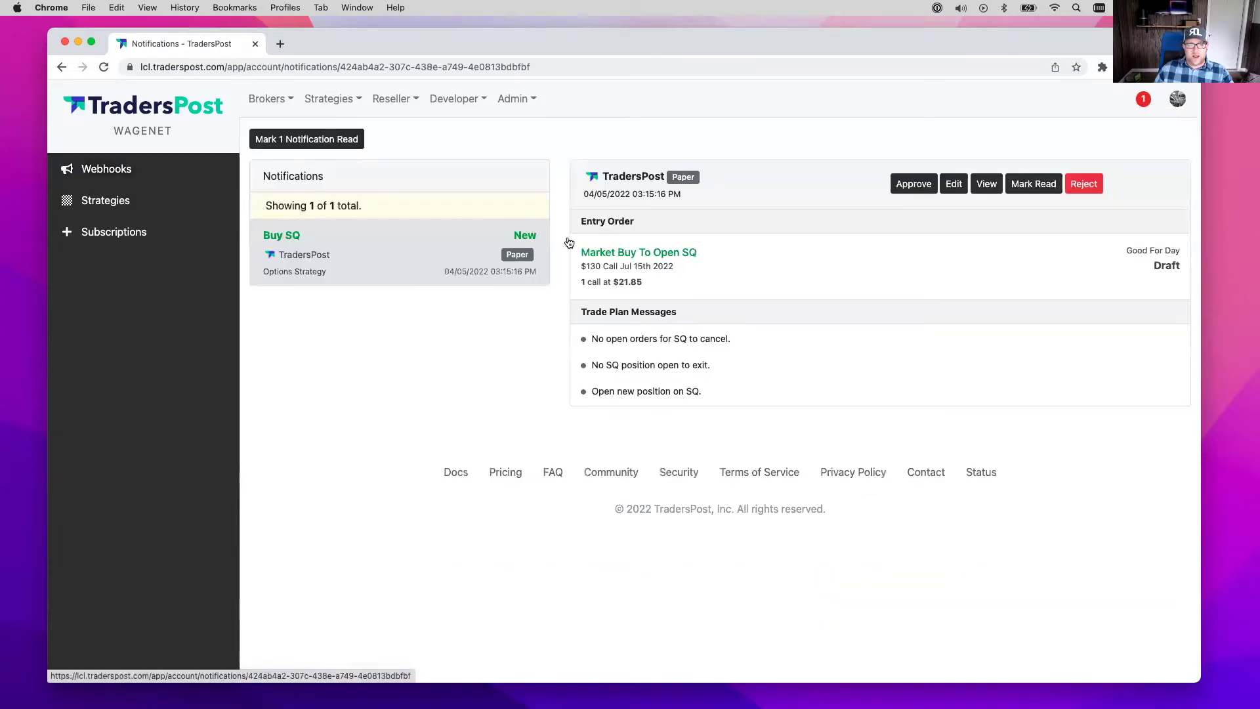
pyautogui.click(985, 186)
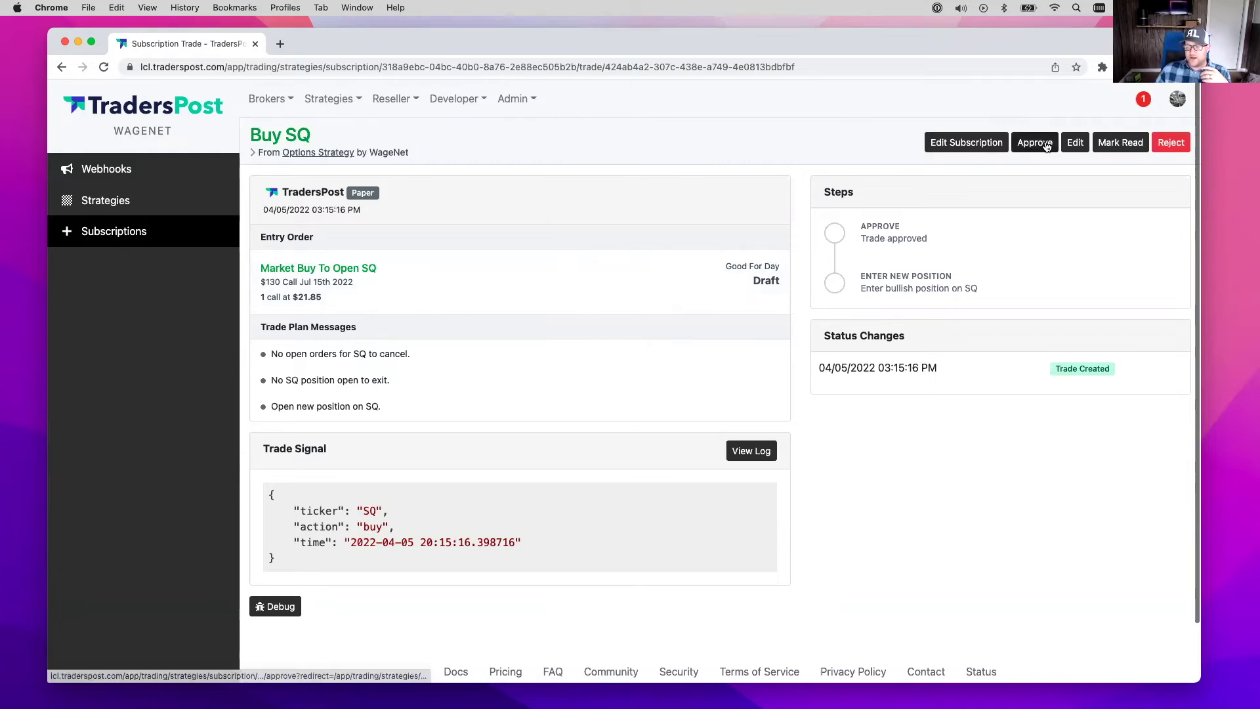
pyautogui.click(529, 290)
pyautogui.scroll(-3, 520, 315)
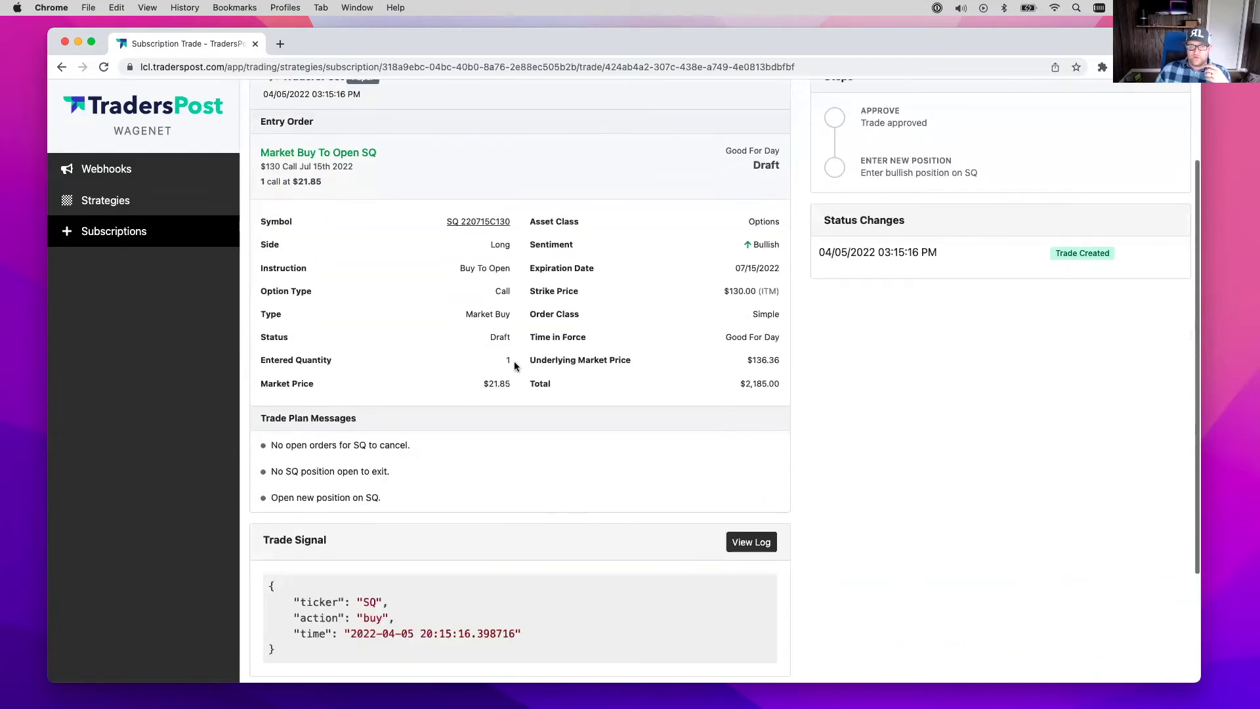
pyautogui.scroll(2, 515, 371)
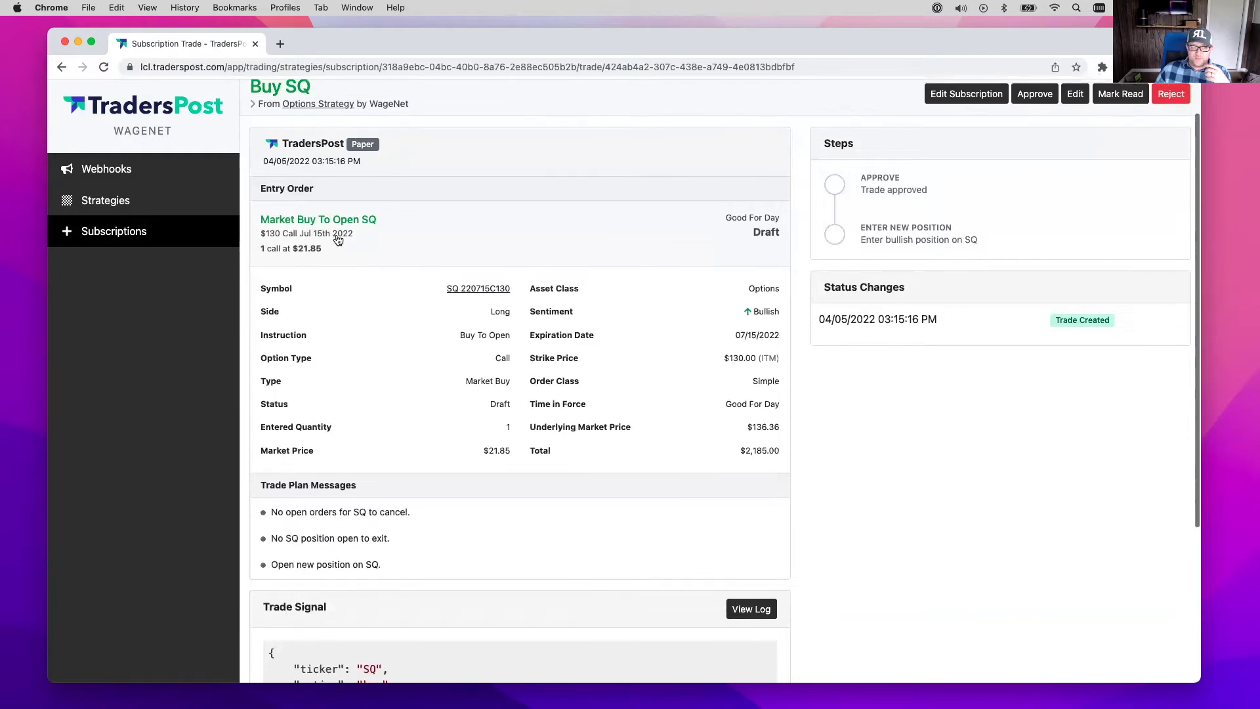
pyautogui.scroll(1, 359, 246)
pyautogui.scroll(1, 359, 246)
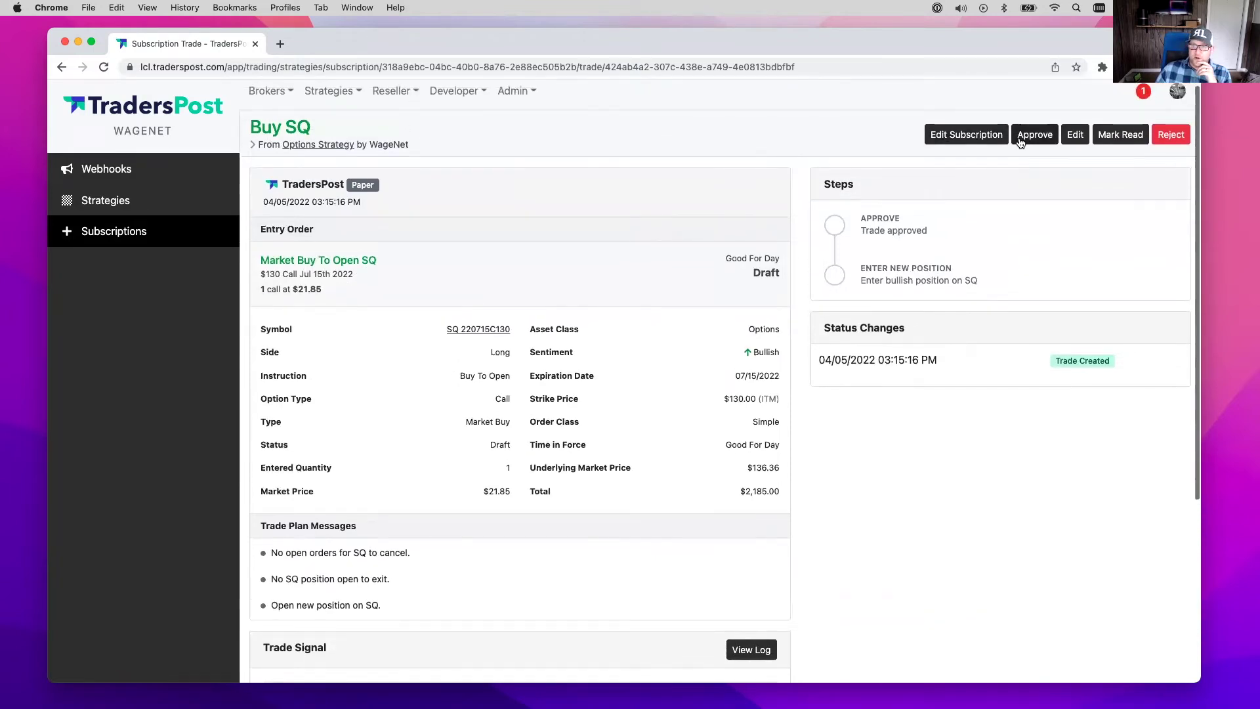
# Reject the Buy SQ trade and retry it to reset its status, confirming both actions.
pyautogui.scroll(1, 1161, 157)
pyautogui.click(1167, 146)
pyautogui.click(503, 175)
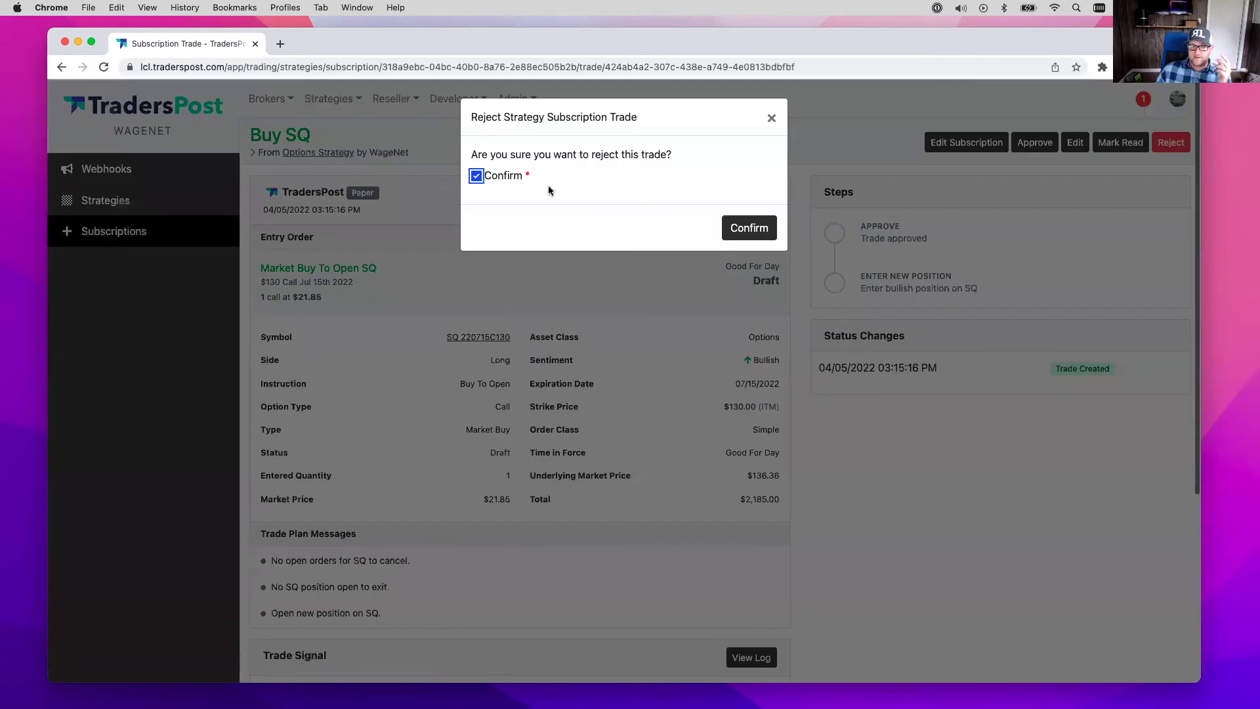
pyautogui.click(749, 227)
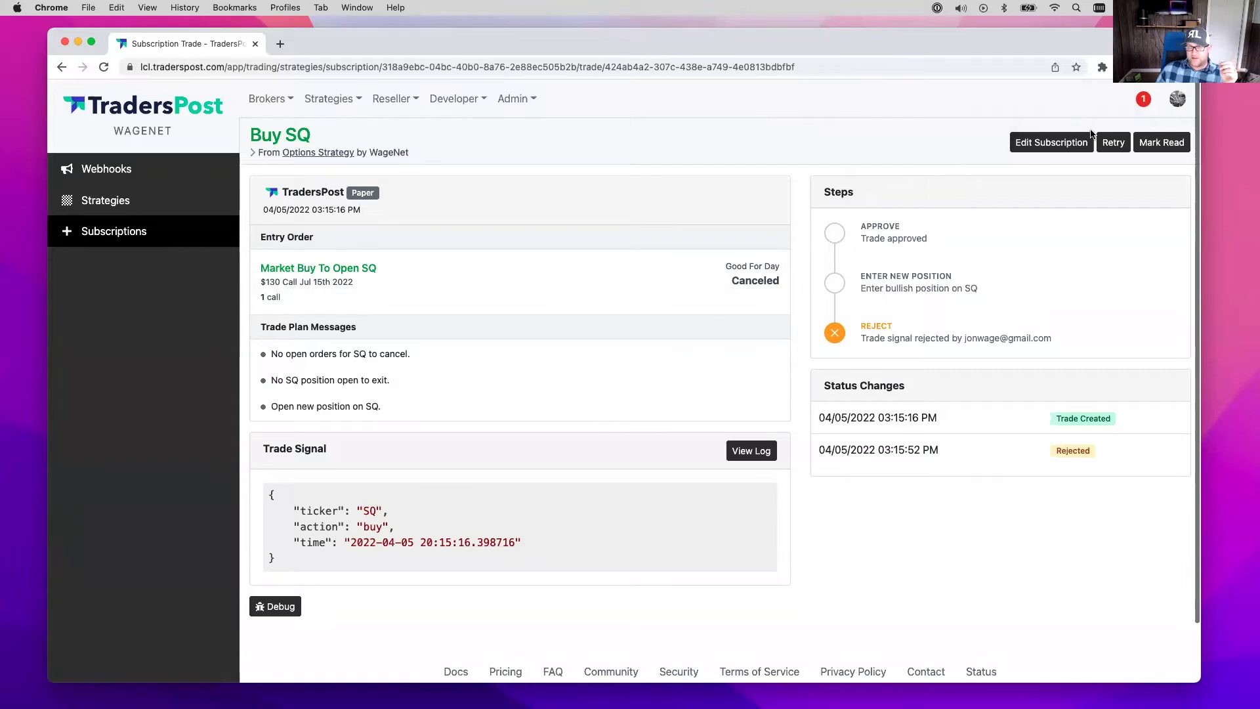
pyautogui.click(1113, 143)
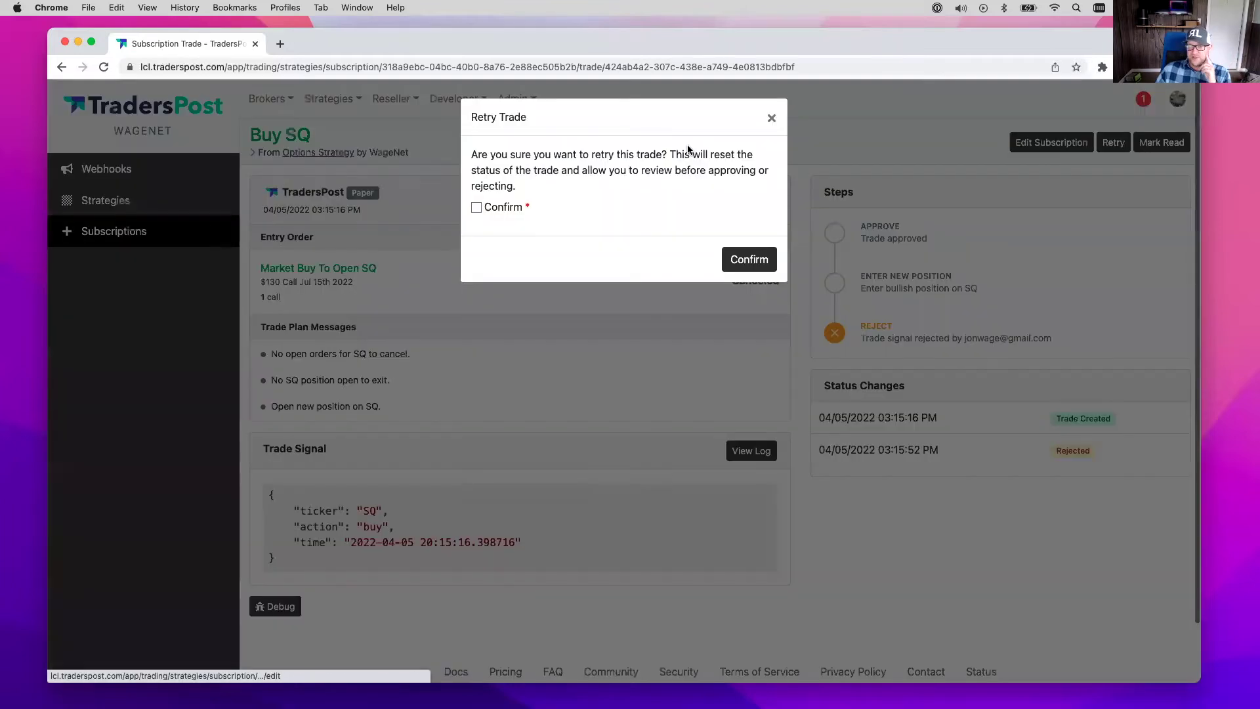
pyautogui.click(504, 208)
pyautogui.click(746, 261)
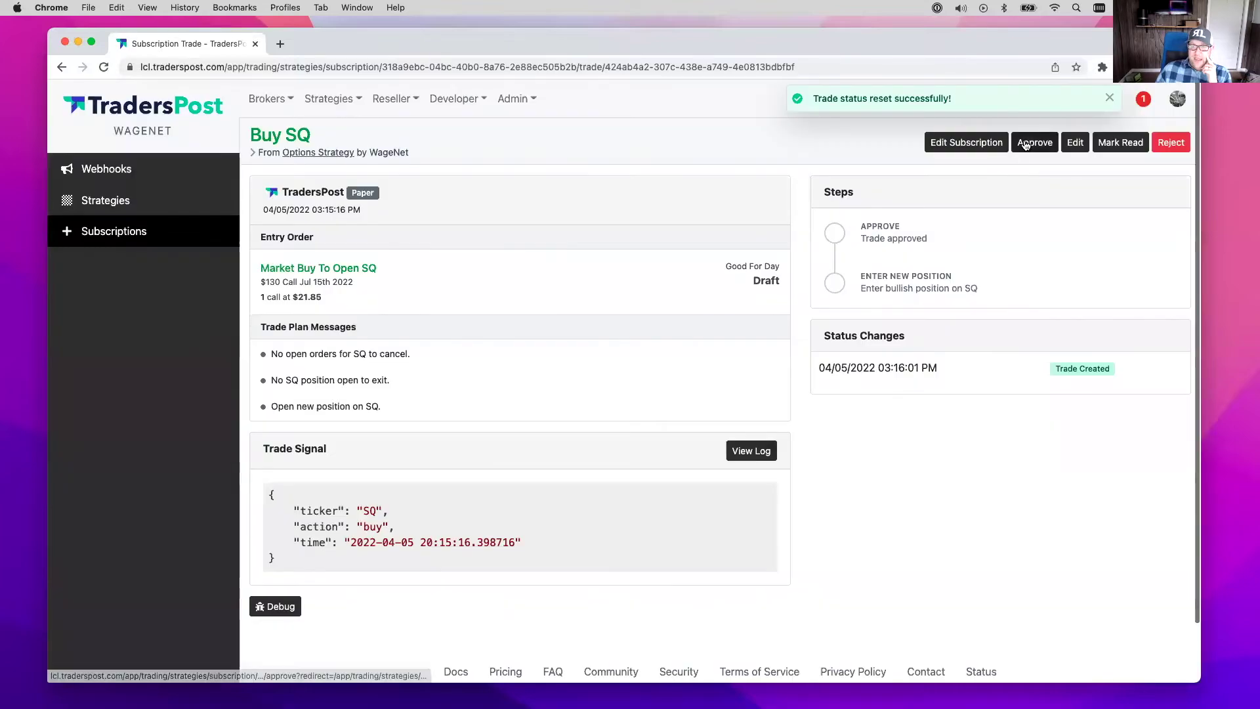
# Approve the Buy SQ trade with confirmation and check its position in the TradersPost paper broker account.
pyautogui.click(1034, 142)
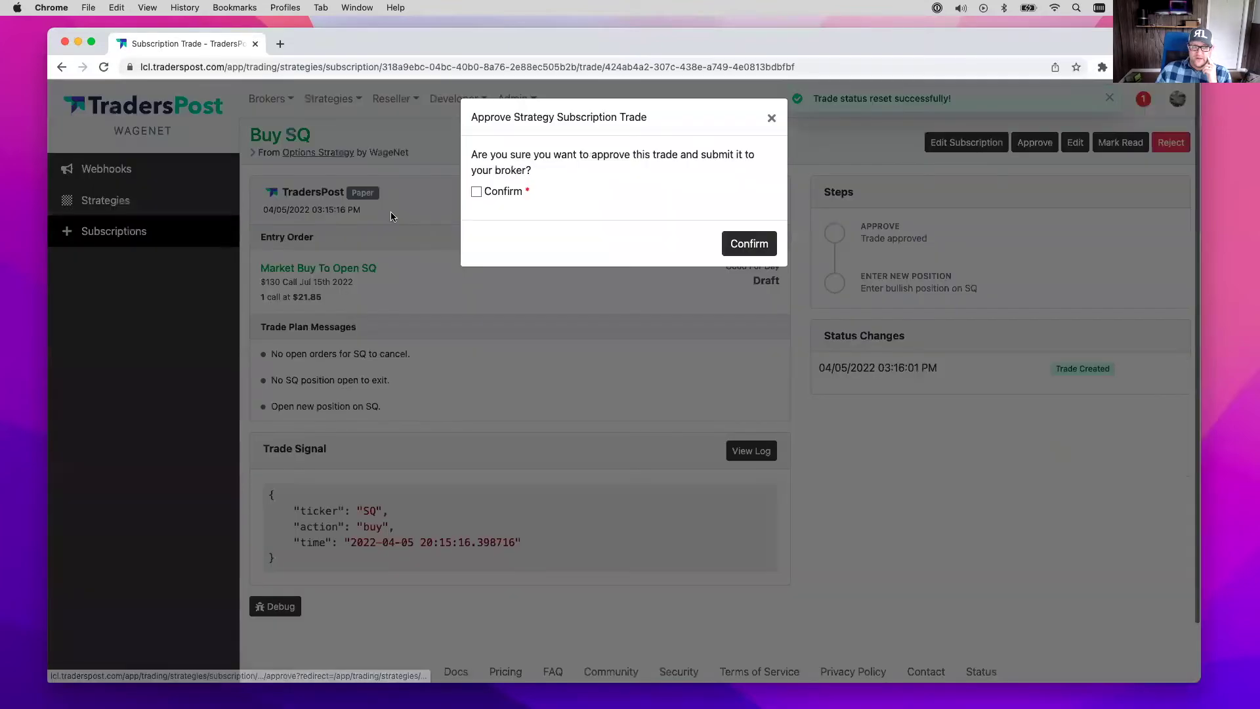
pyautogui.click(500, 191)
pyautogui.click(746, 245)
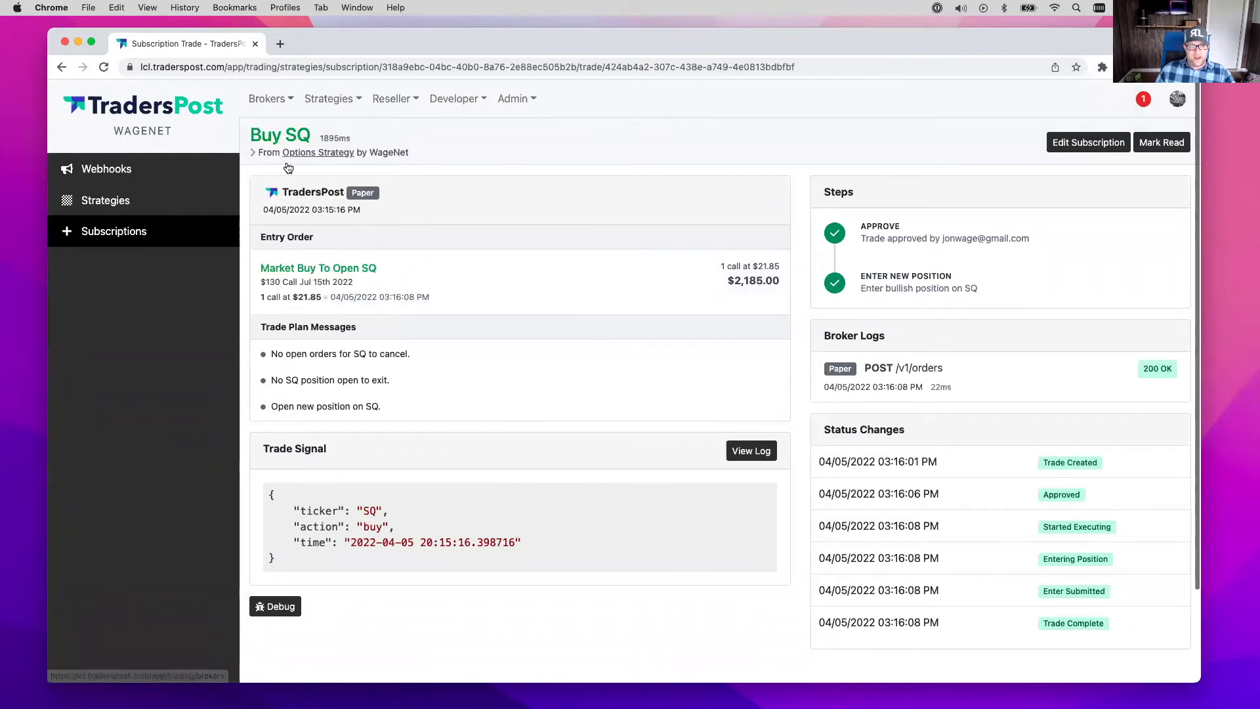
pyautogui.moveTo(269, 109)
pyautogui.click(313, 311)
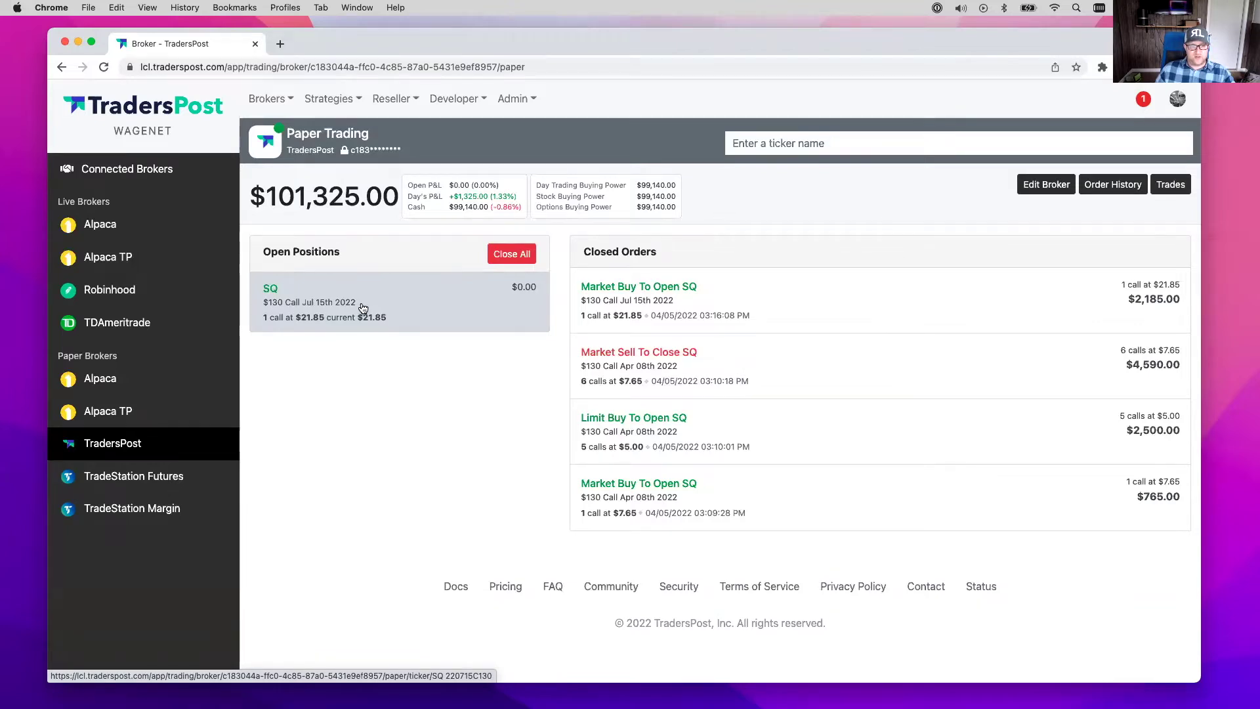
# Send an Exit signal for SQ through the Options Webhook with Test mode turned off.
pyautogui.click(330, 98)
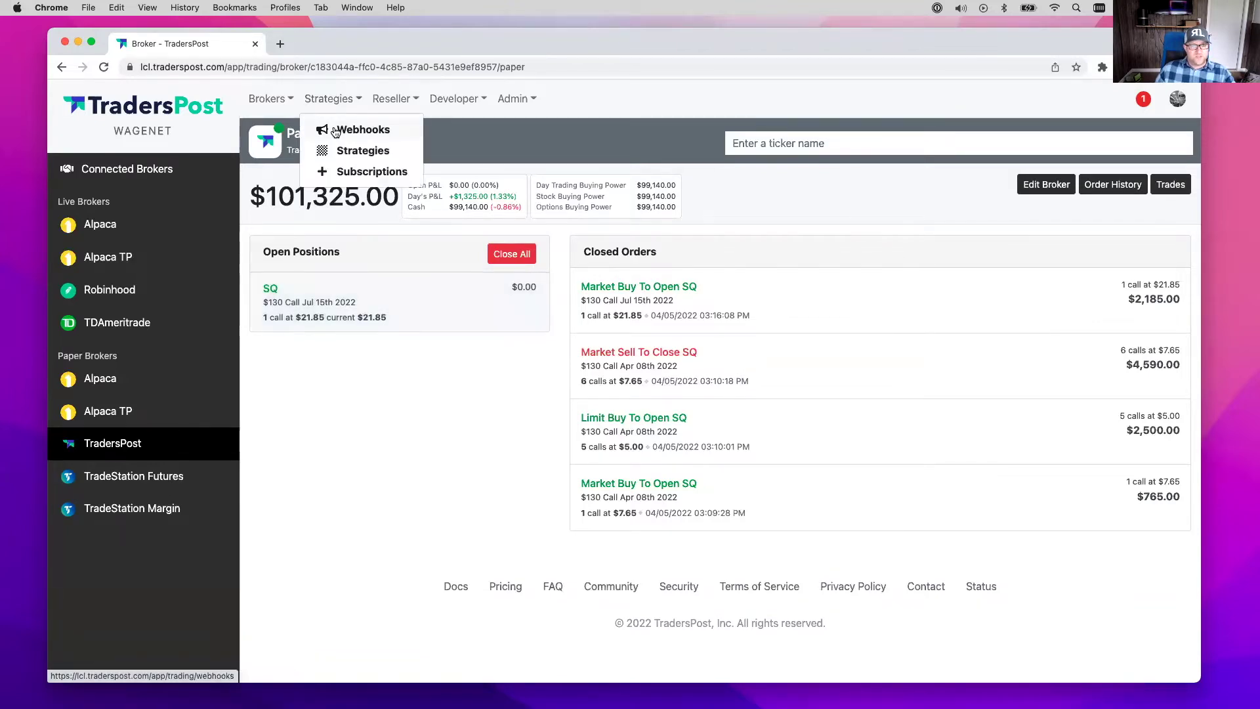
pyautogui.click(328, 126)
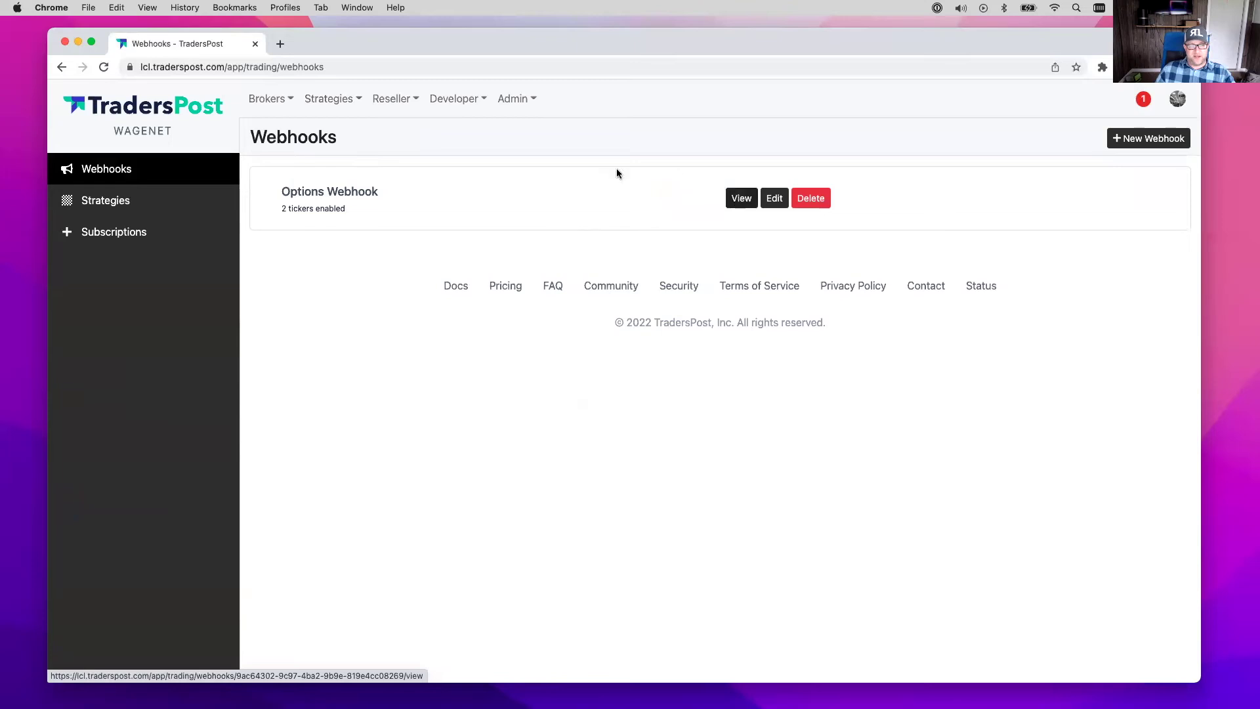
pyautogui.click(331, 98)
pyautogui.click(344, 129)
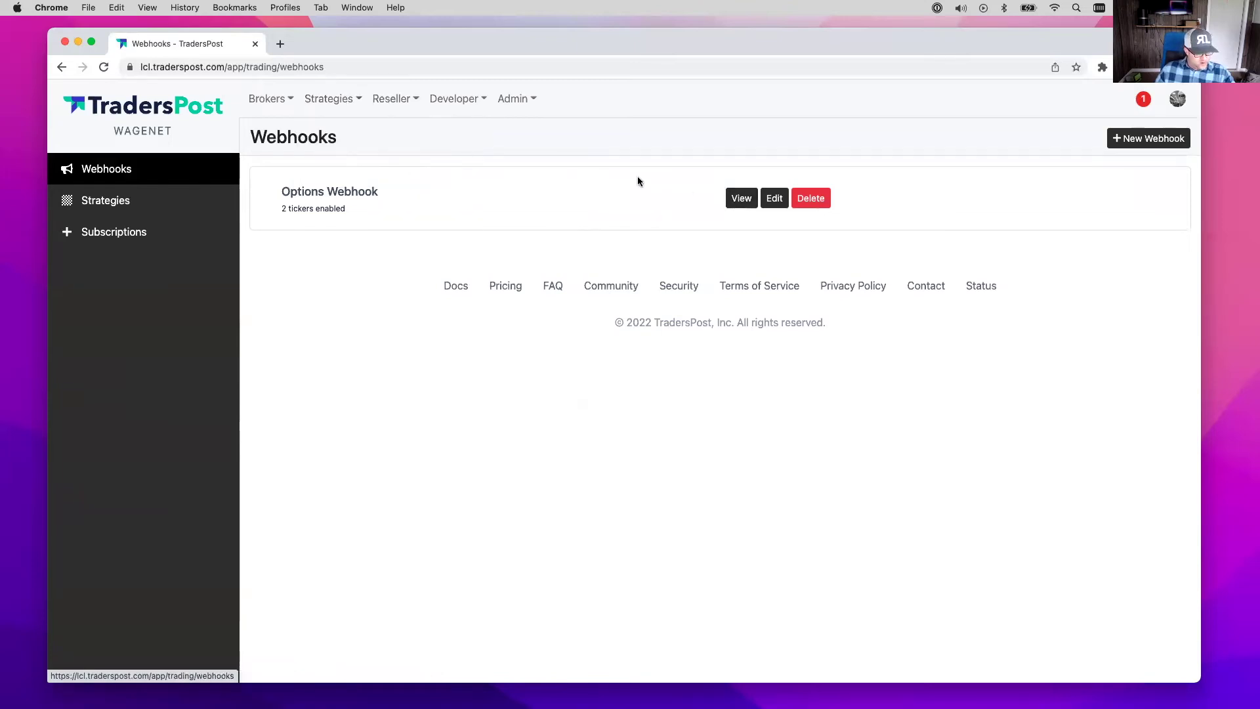
pyautogui.click(741, 198)
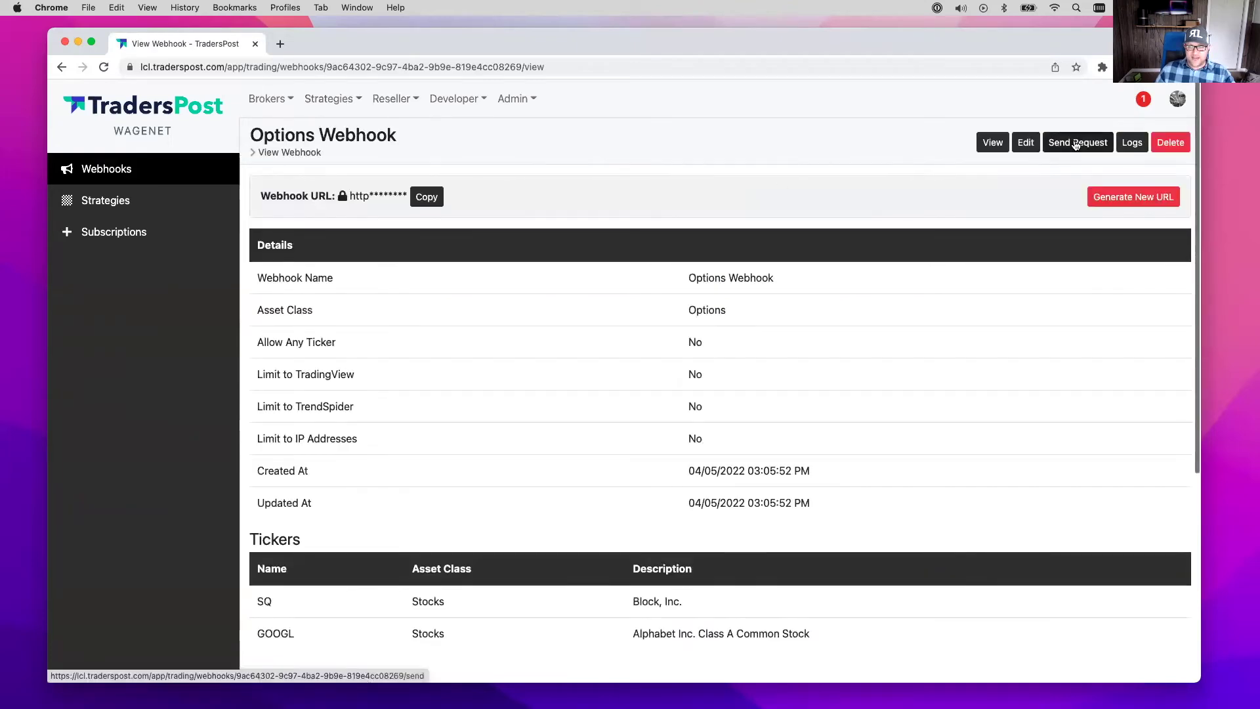
pyautogui.click(1076, 143)
pyautogui.click(269, 310)
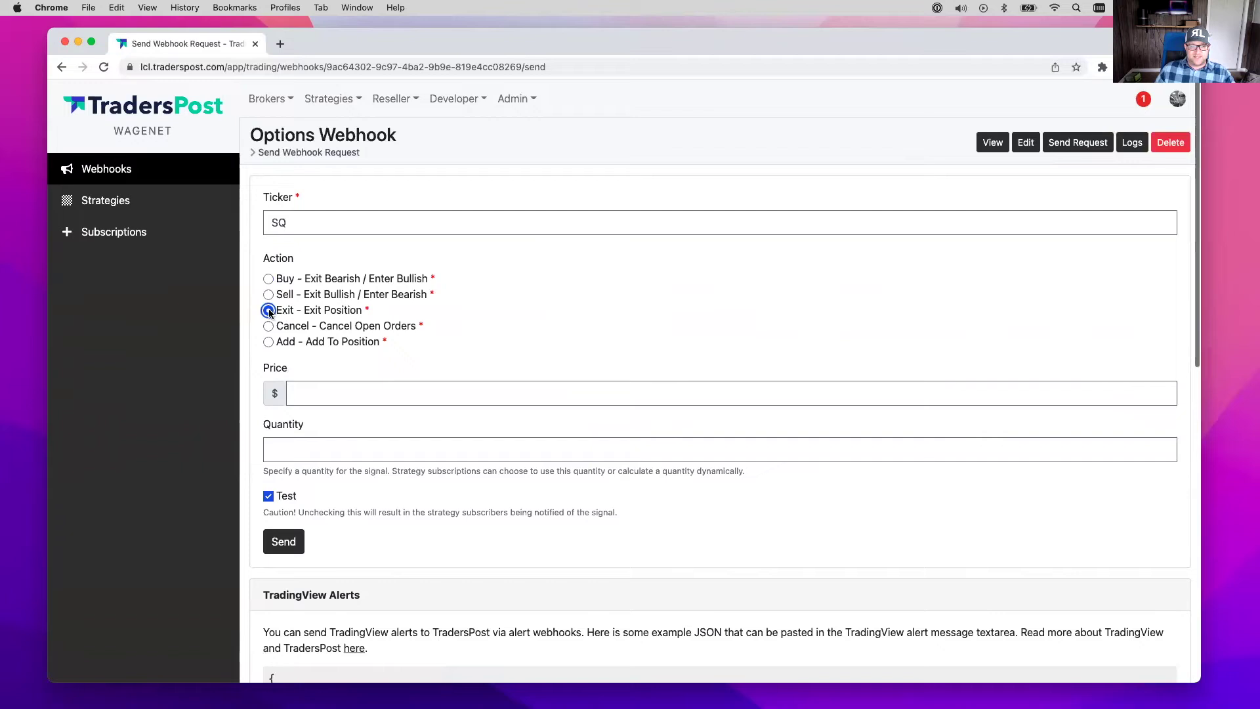
pyautogui.click(285, 496)
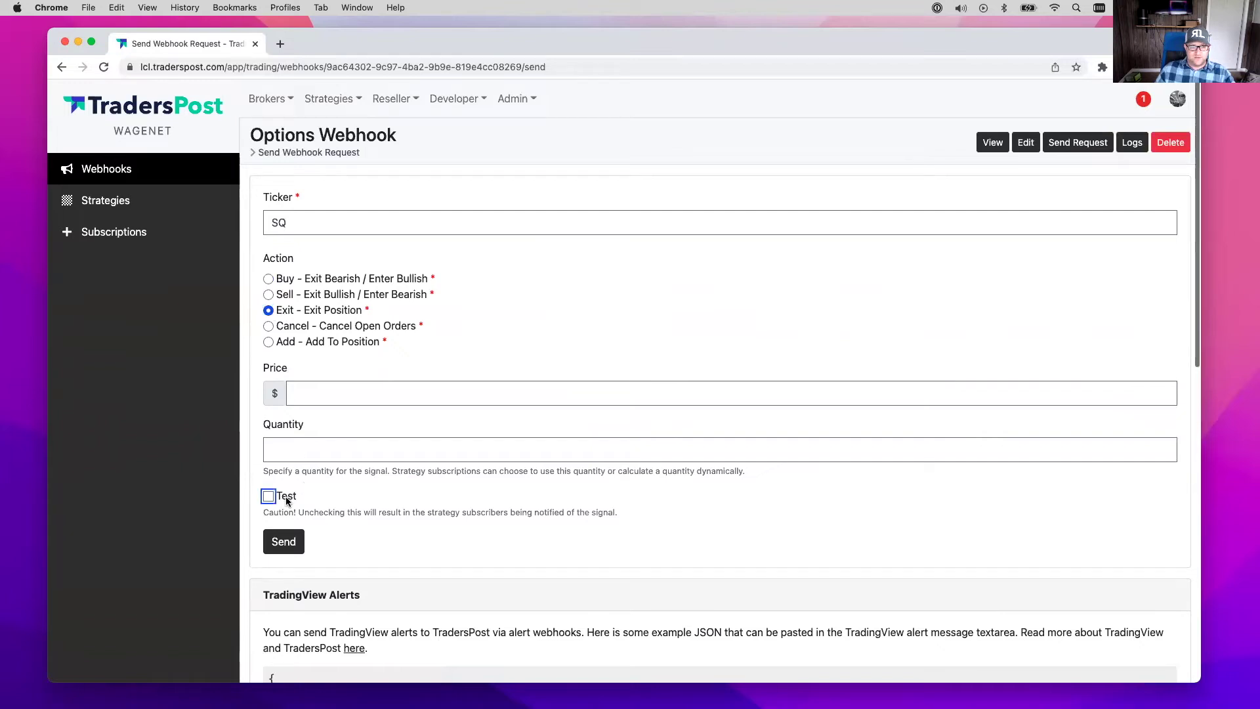
pyautogui.click(287, 546)
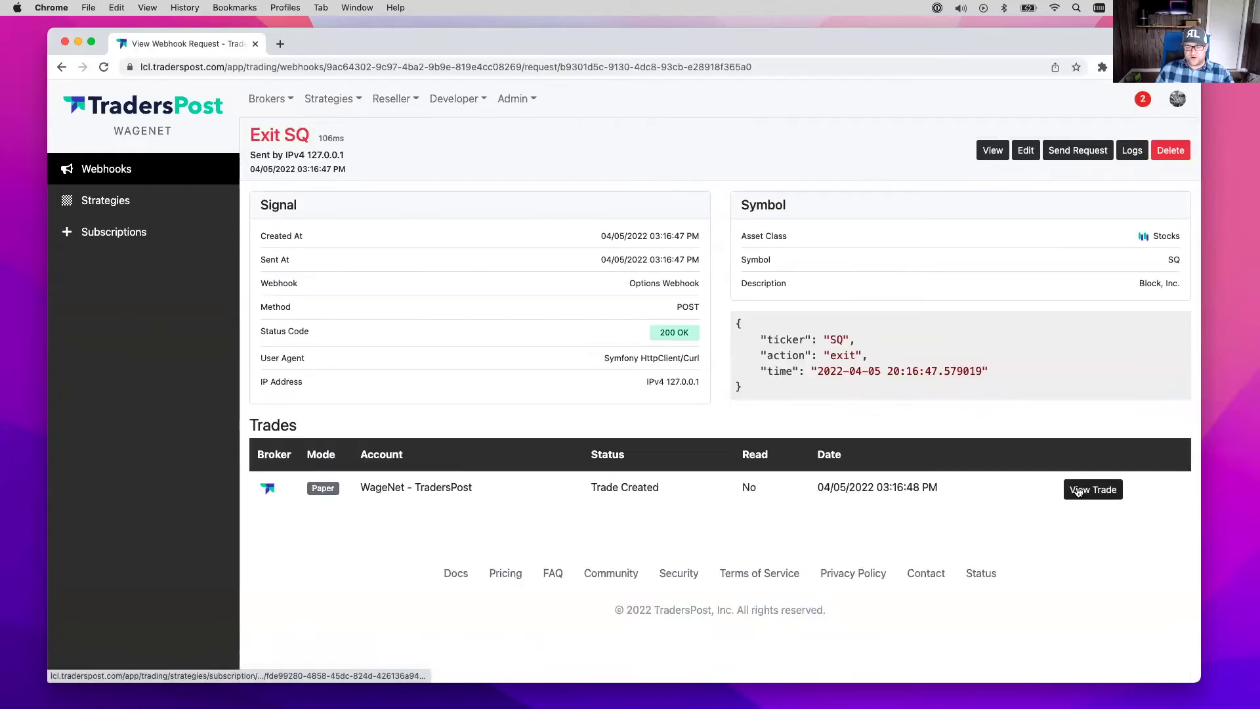
# Open the new Exit SQ trade from the notifications and examine its exit order details.
pyautogui.click(1142, 98)
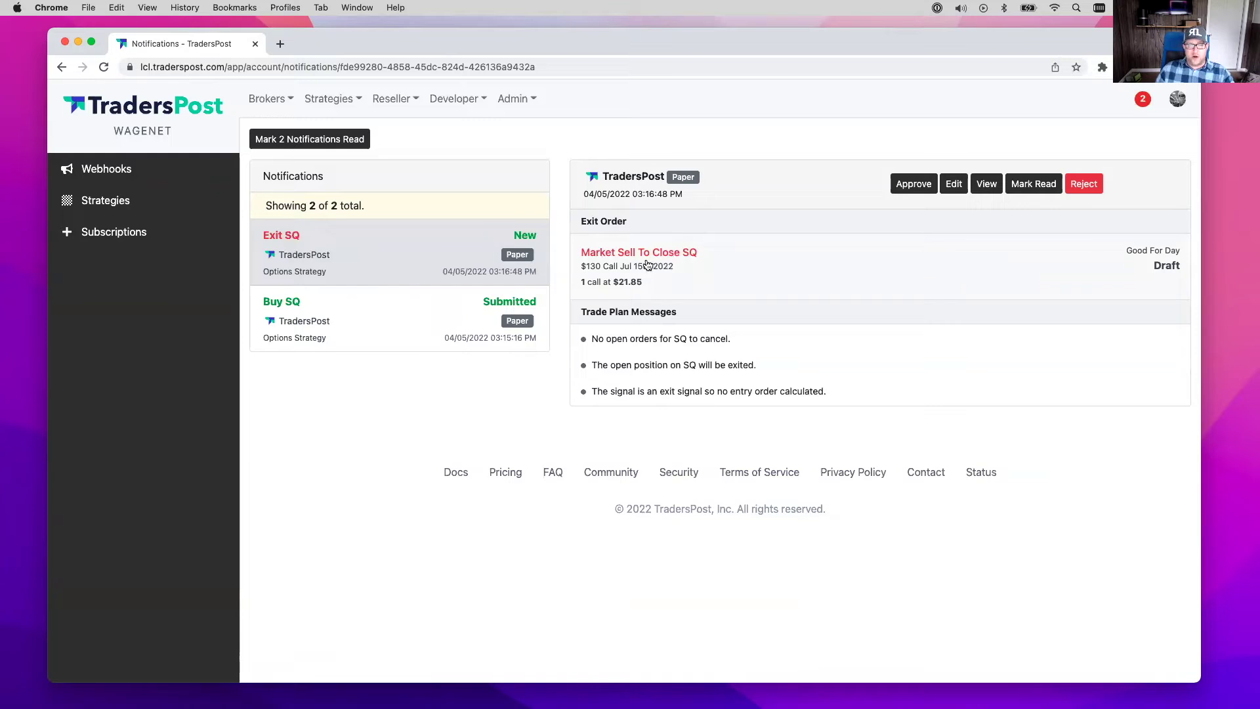
pyautogui.click(675, 265)
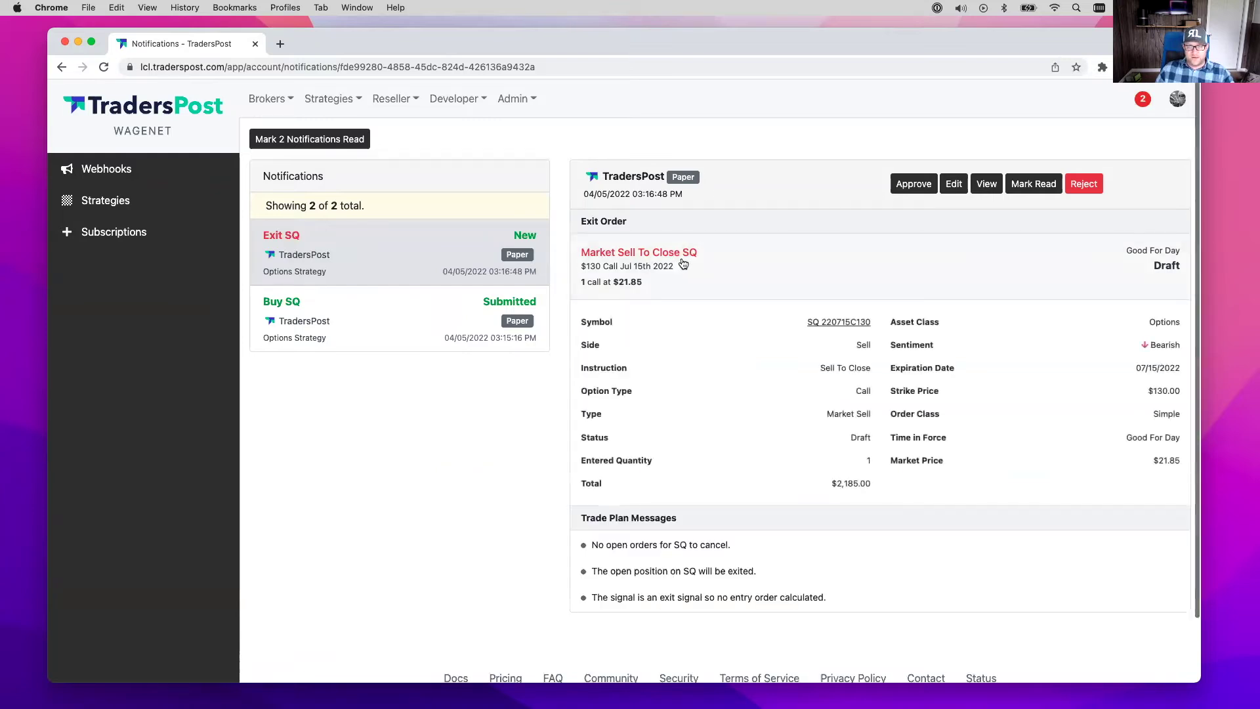
pyautogui.click(681, 265)
# Approve the Exit SQ trade with confirmation and check the closed orders in the TradersPost paper broker account.
pyautogui.click(924, 191)
pyautogui.click(519, 192)
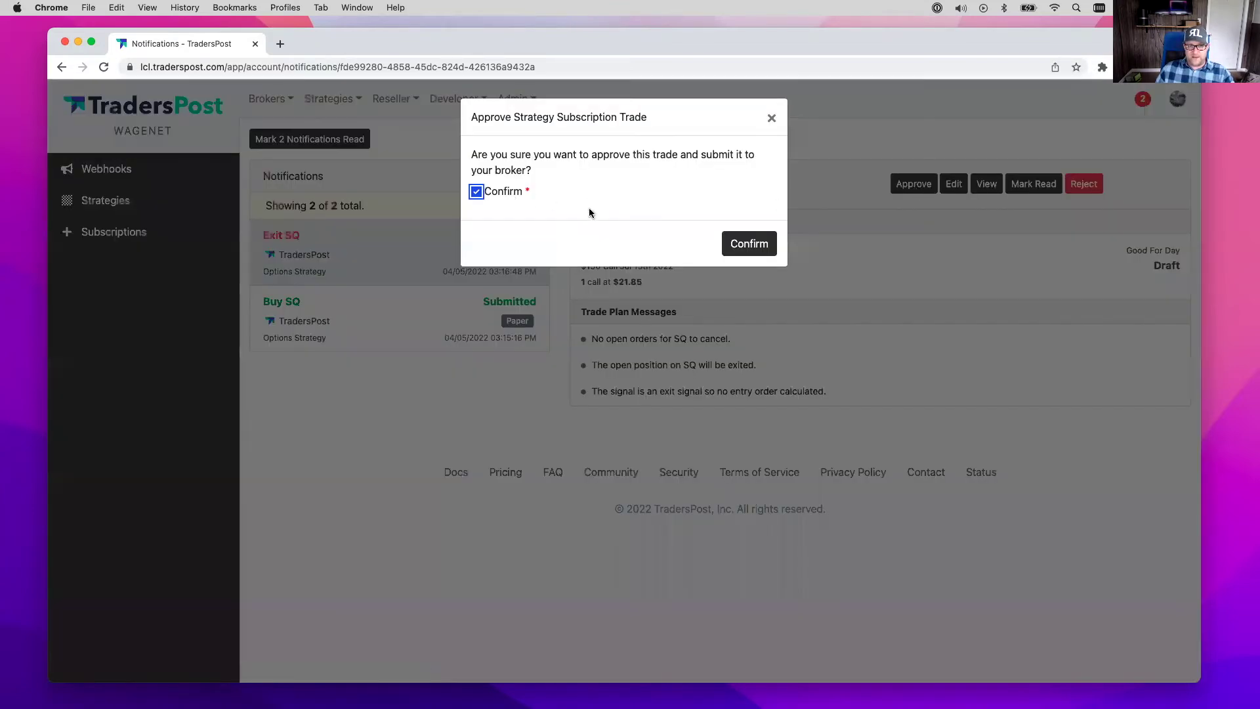
pyautogui.click(737, 246)
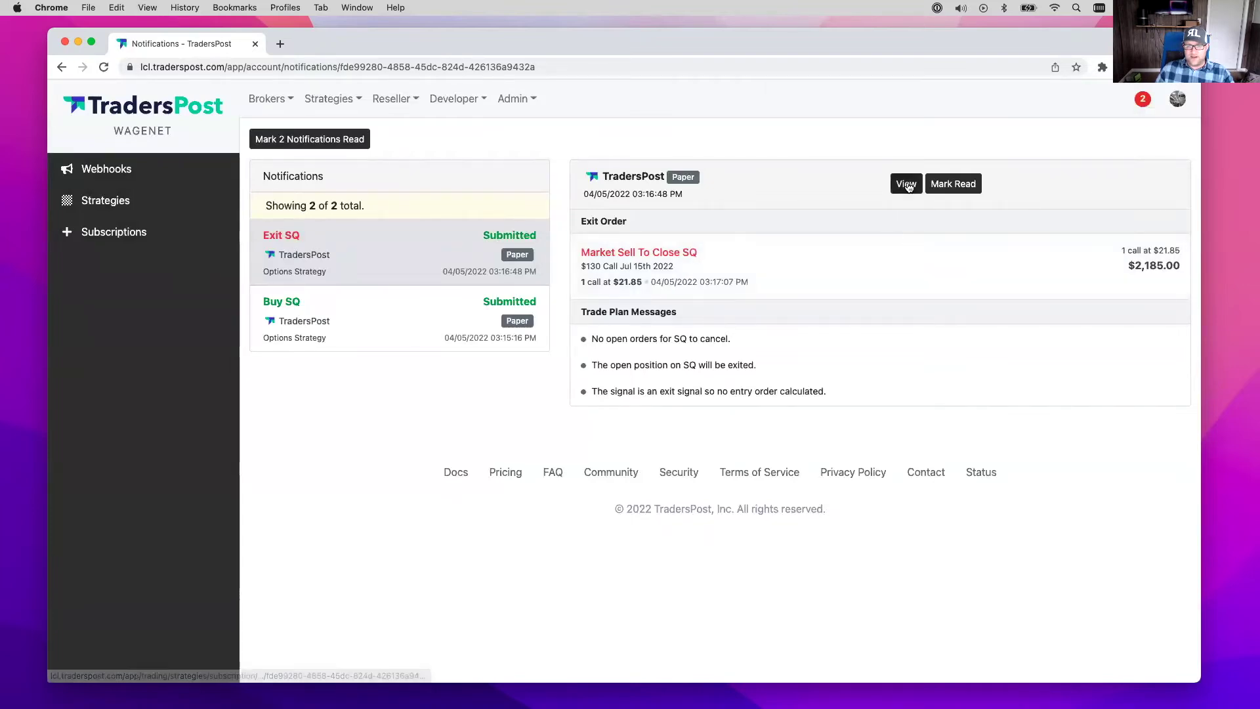
pyautogui.moveTo(266, 98)
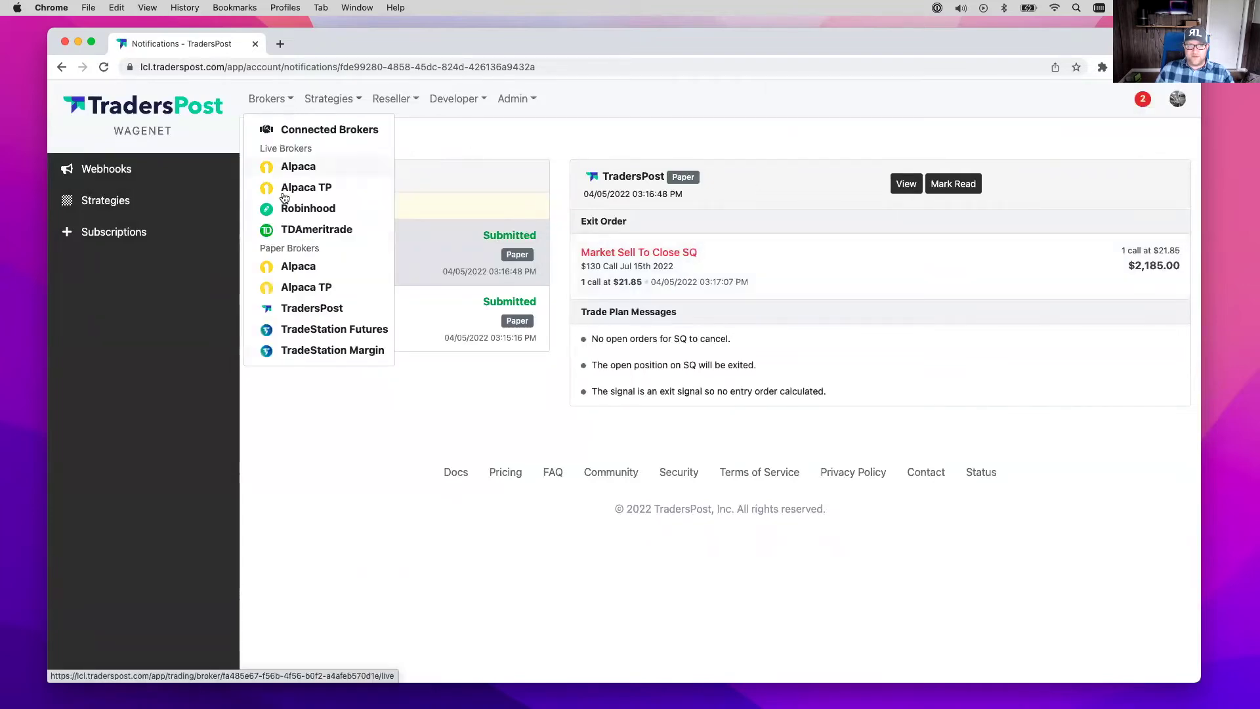
pyautogui.click(312, 308)
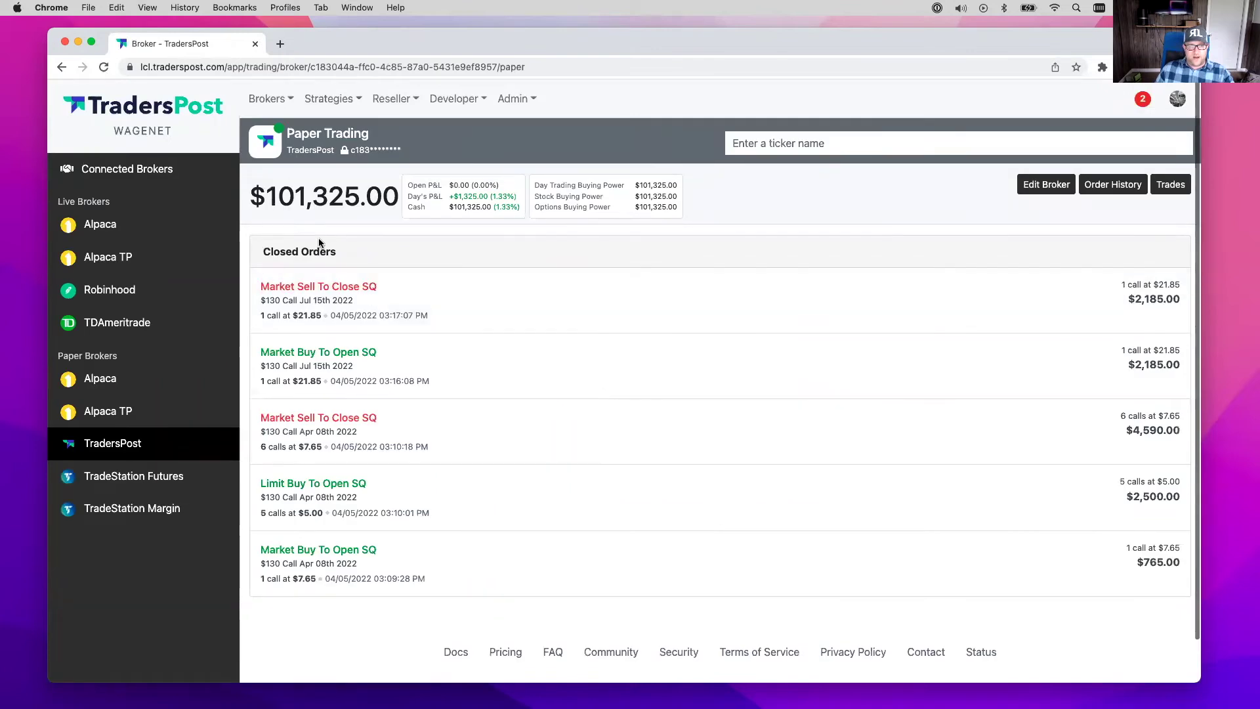
# Turn on Auto submit for the Options Strategy subscription and save it.
pyautogui.moveTo(330, 103)
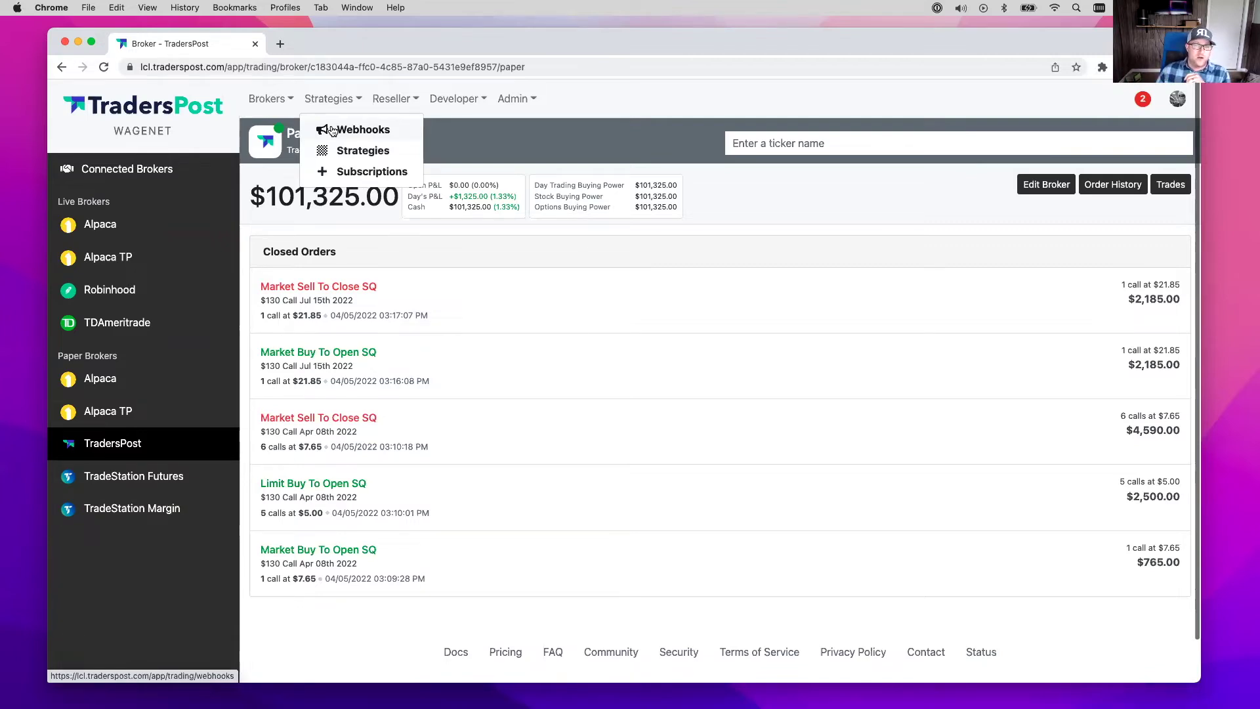
pyautogui.click(354, 169)
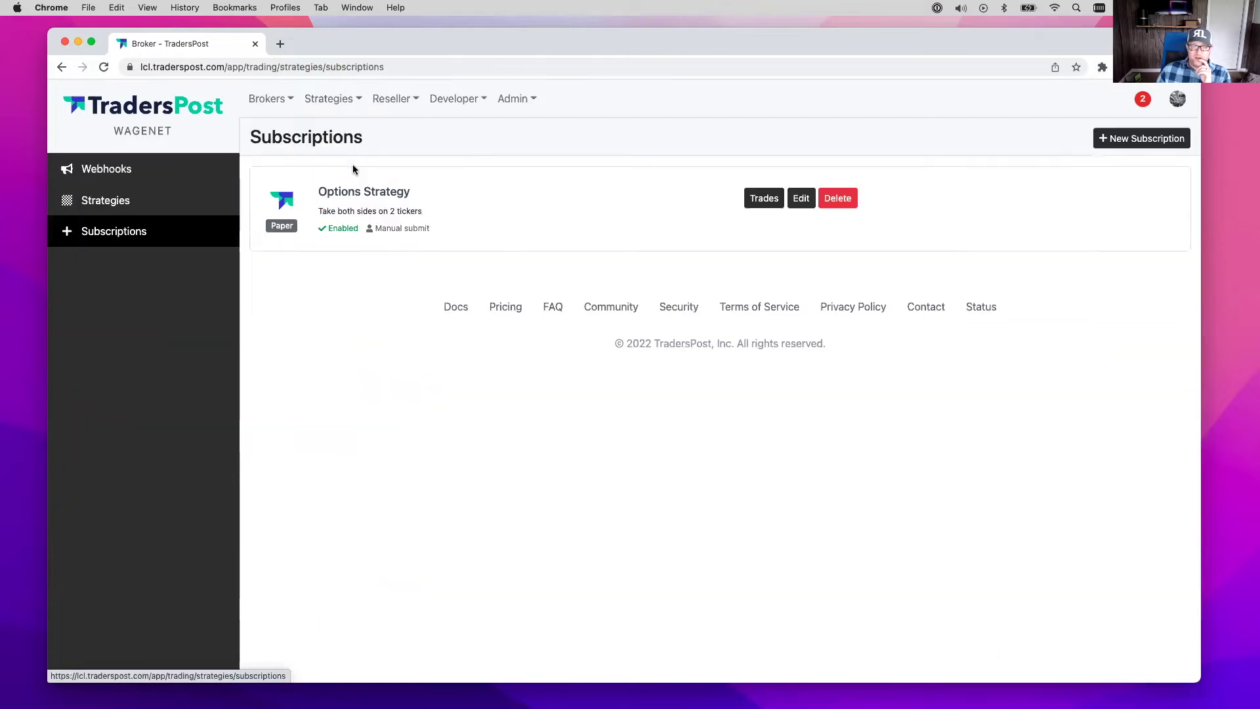
pyautogui.click(800, 198)
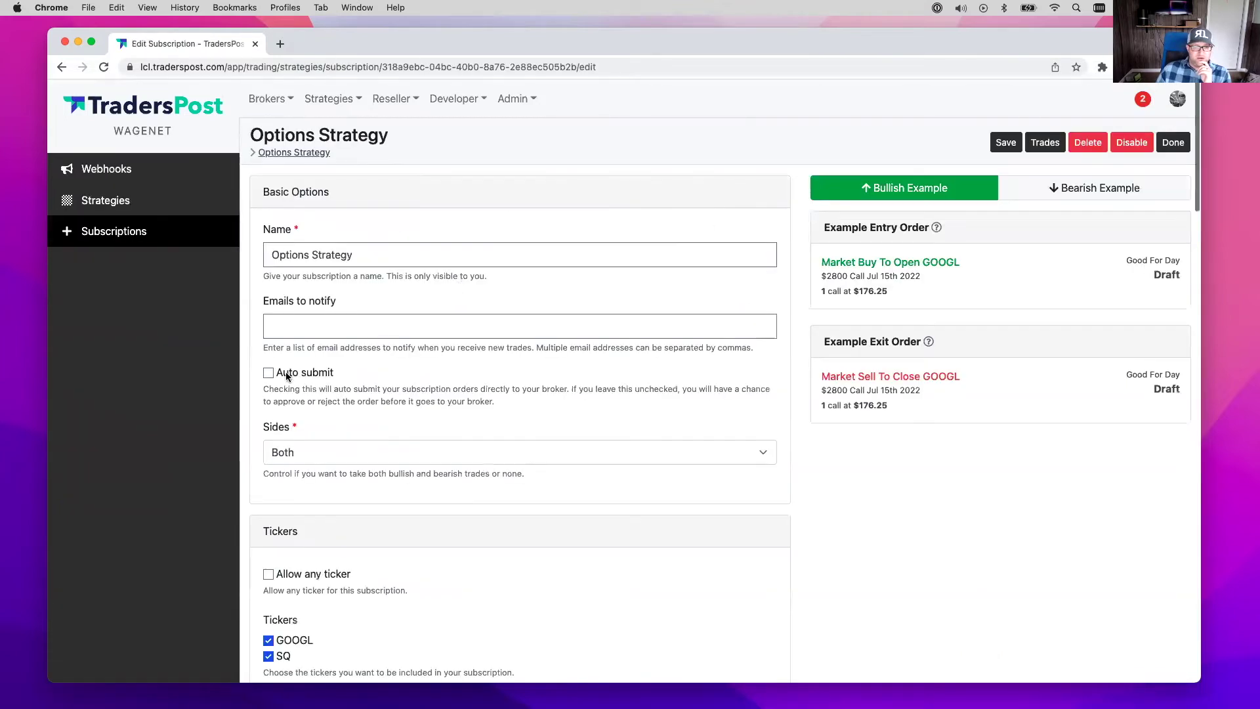
pyautogui.click(1006, 143)
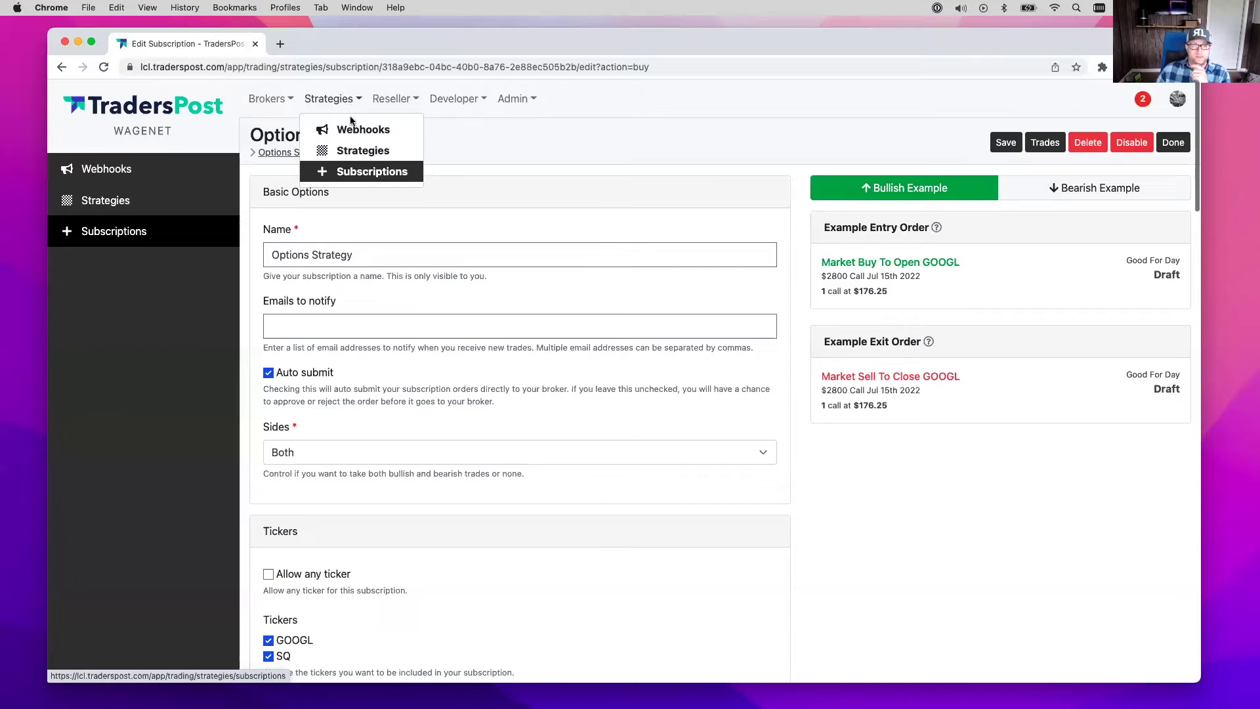
# Send a Sell signal for SQ through the Options Webhook with Test mode turned off.
pyautogui.click(342, 129)
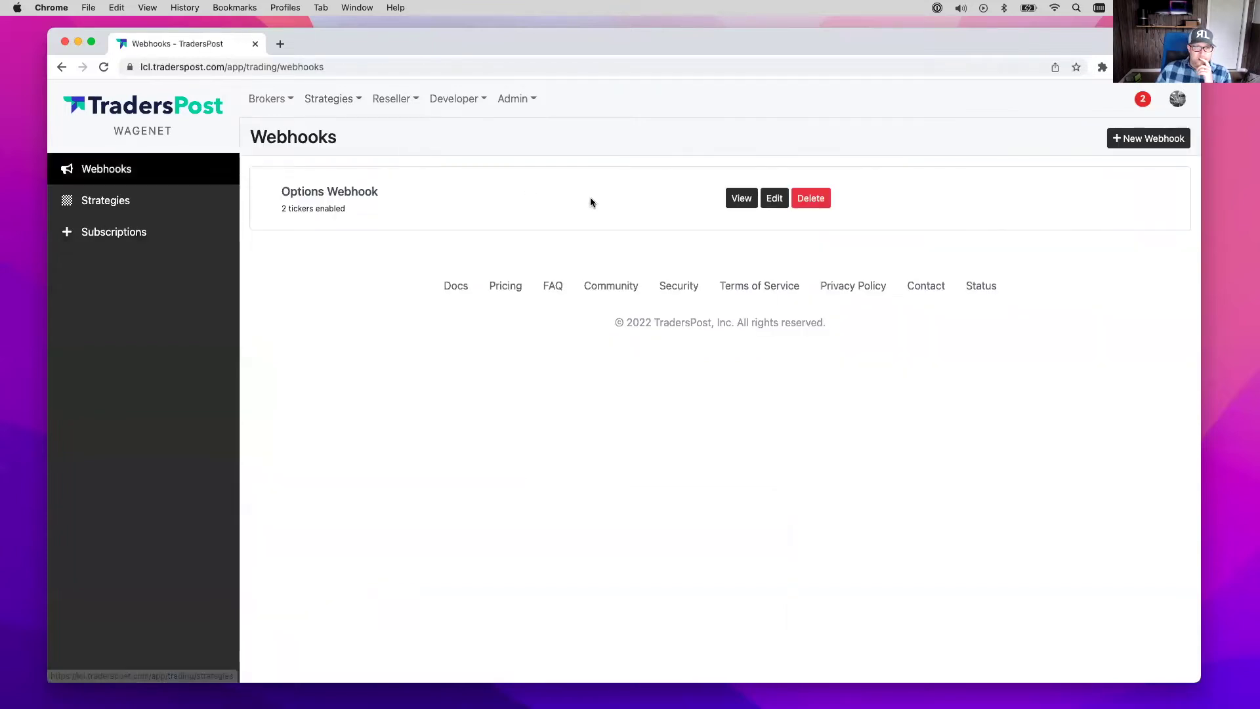
pyautogui.click(740, 197)
pyautogui.click(1071, 145)
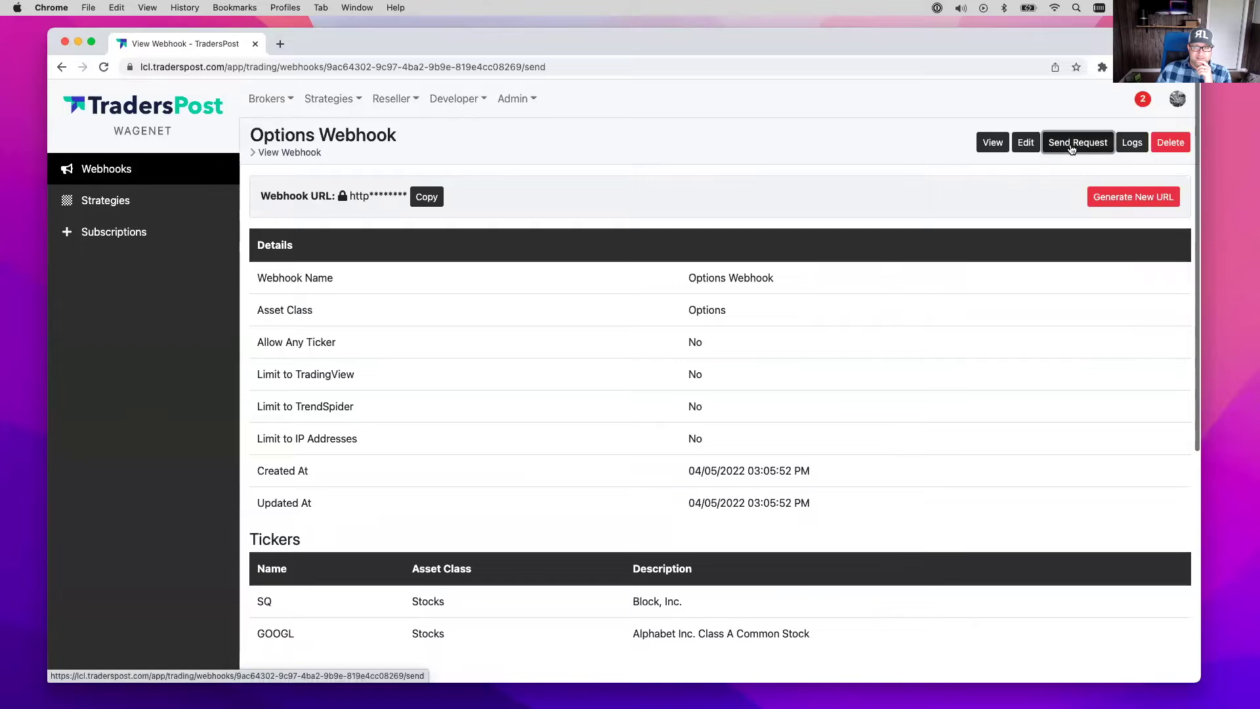
pyautogui.click(269, 294)
pyautogui.click(278, 495)
pyautogui.scroll(-1, 293, 540)
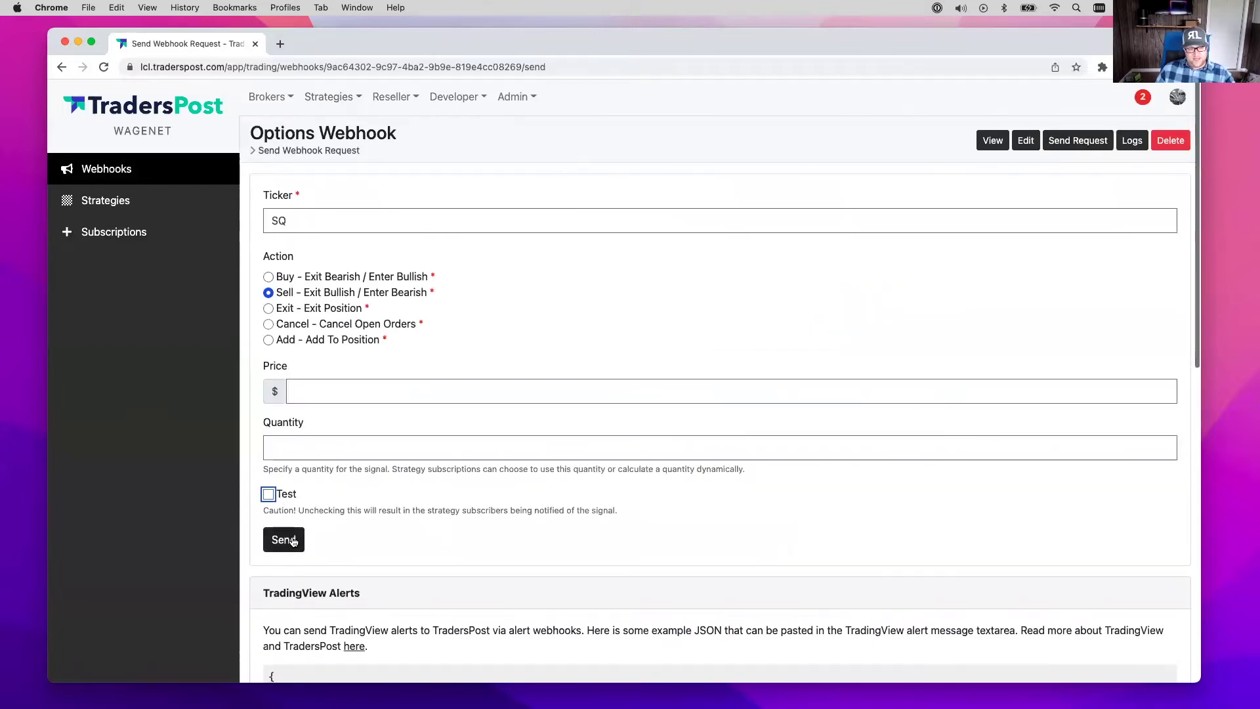
pyautogui.click(283, 540)
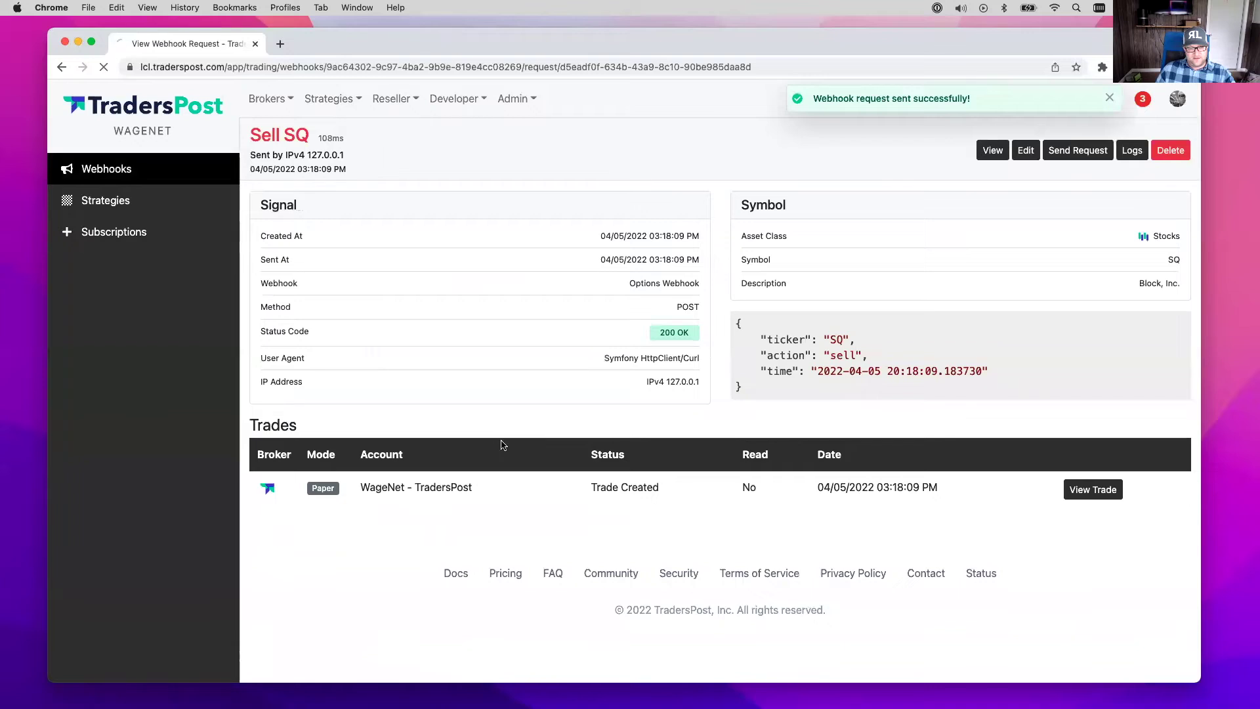
# Examine the Sell SQ trade's entry order details from the notifications and check its position in the TradersPost paper broker account.
pyautogui.moveTo(579, 492); pyautogui.dragTo(674, 490)
pyautogui.click(1142, 99)
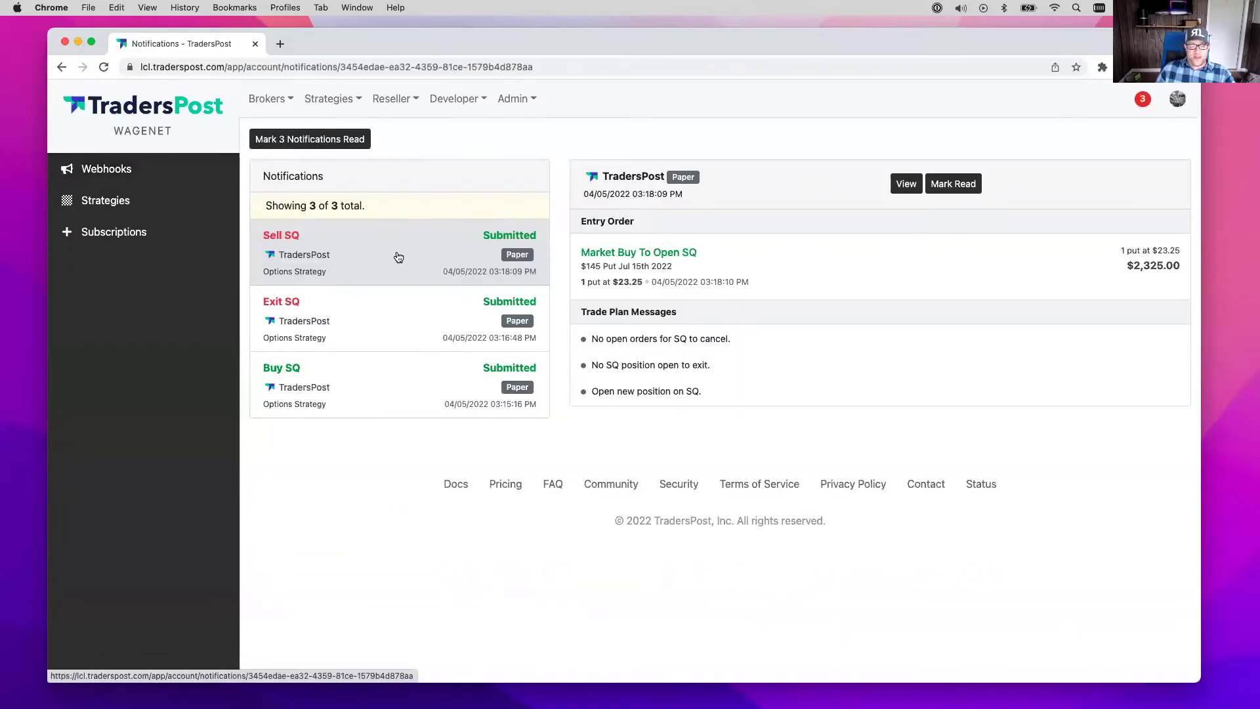
pyautogui.click(904, 186)
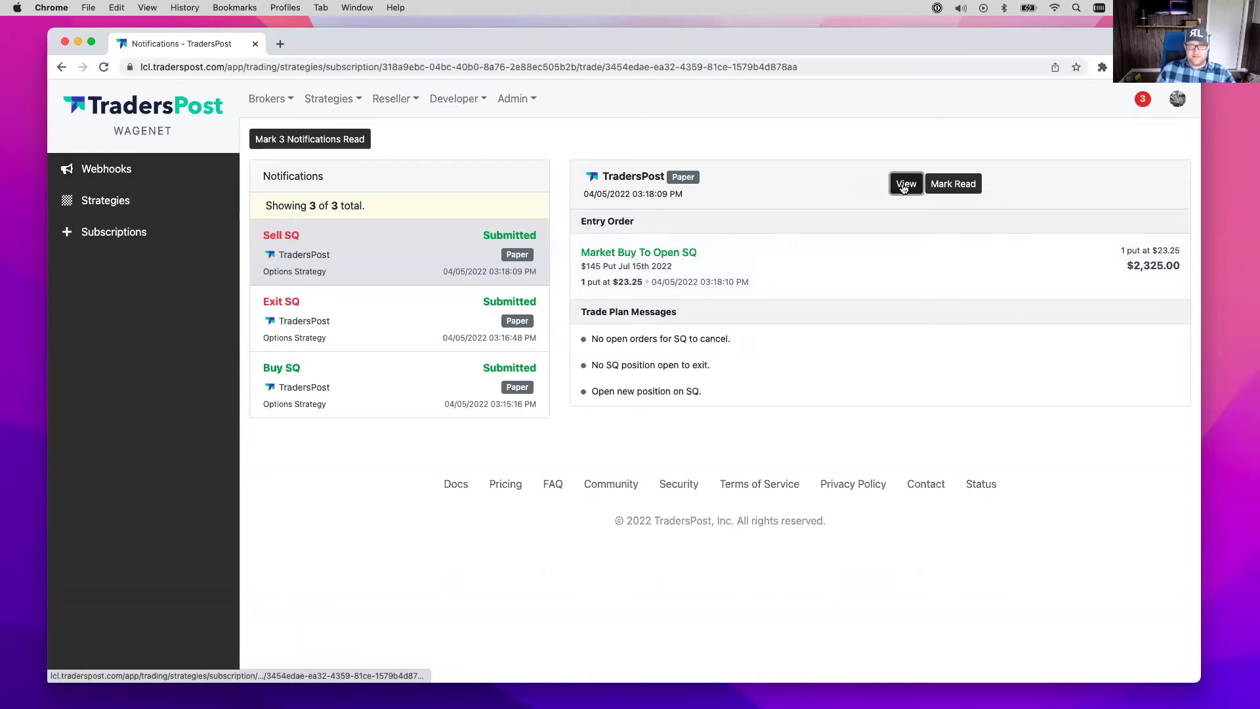
pyautogui.click(331, 283)
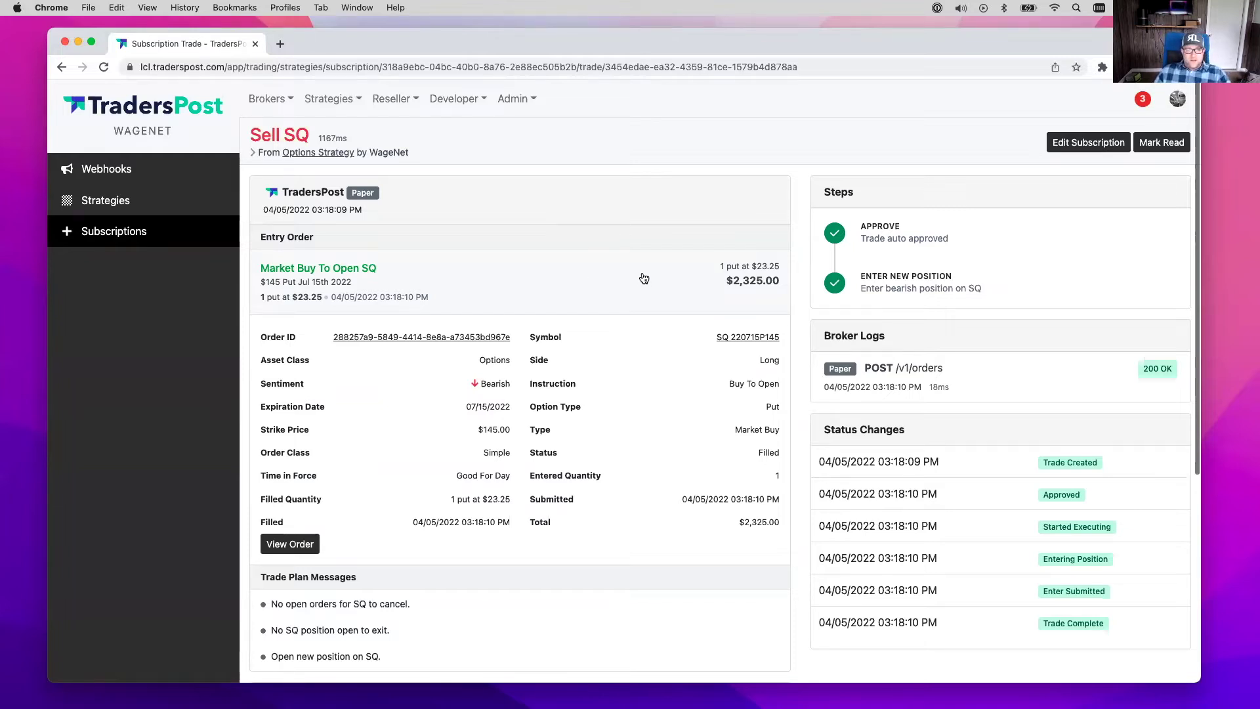
pyautogui.click(266, 99)
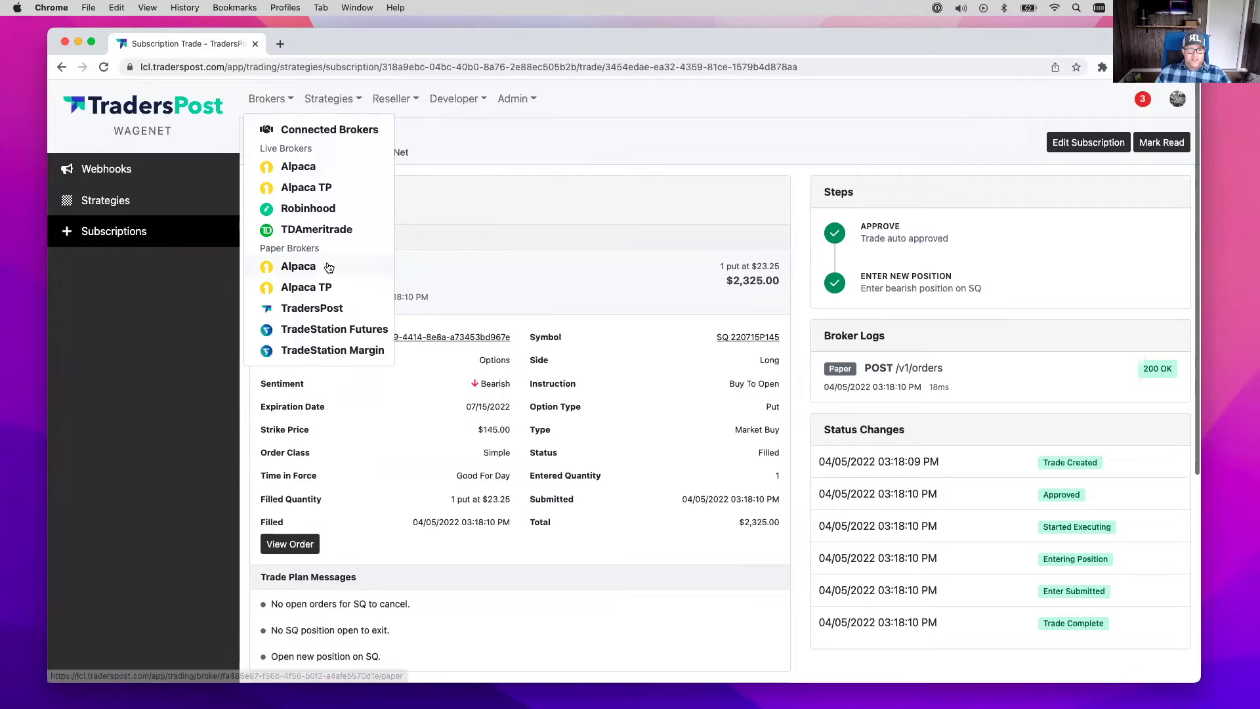
pyautogui.click(295, 308)
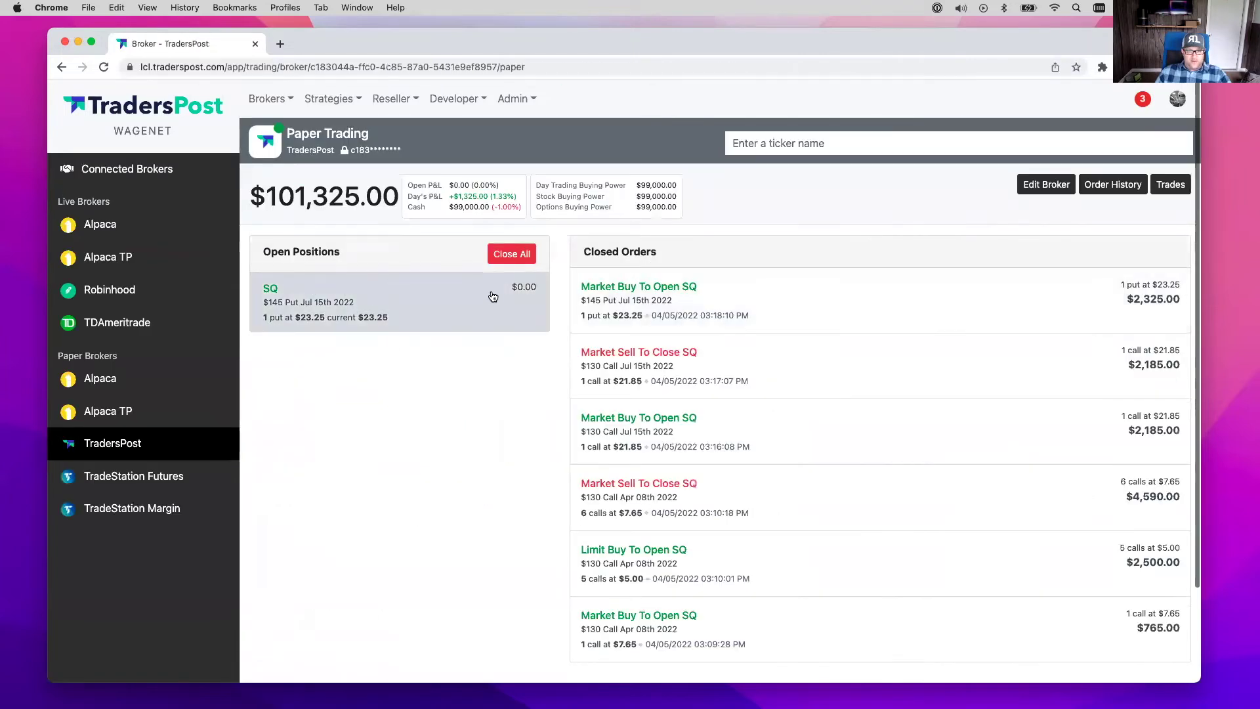
# Send a Buy signal for SQ through the Options Webhook with Test mode turned off and open the resulting trade.
pyautogui.click(321, 100)
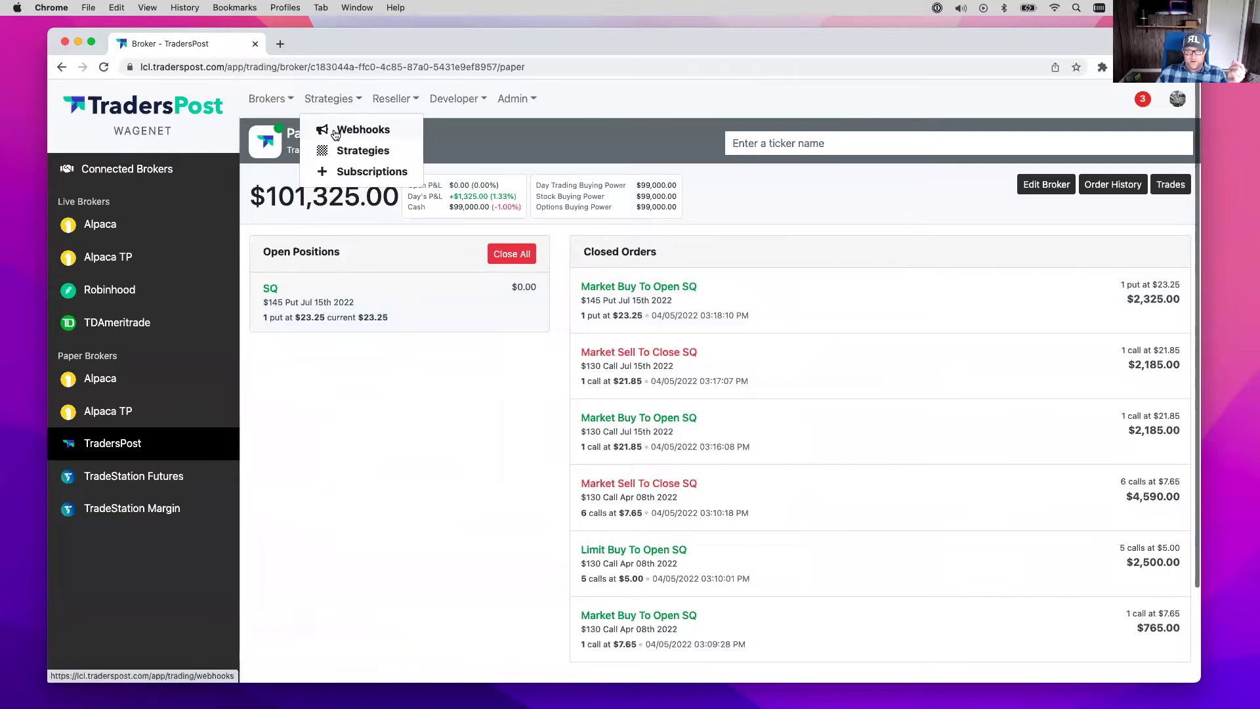
pyautogui.click(336, 133)
pyautogui.click(742, 199)
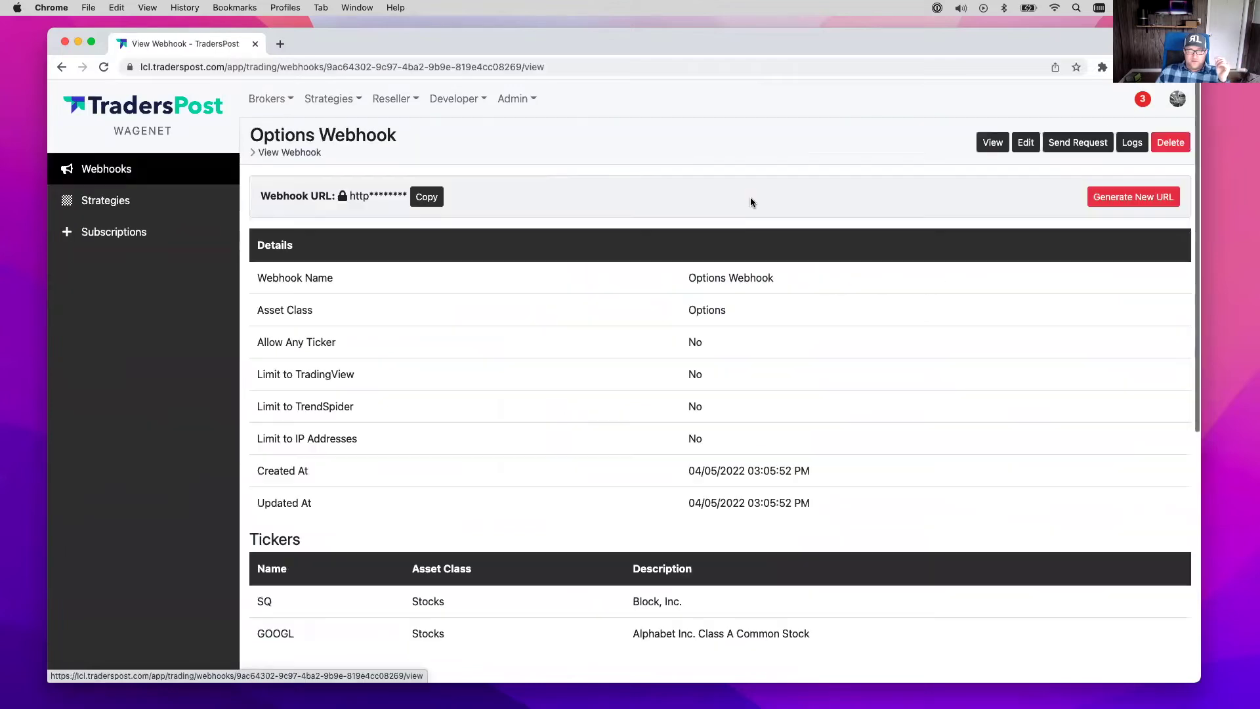
pyautogui.click(1077, 148)
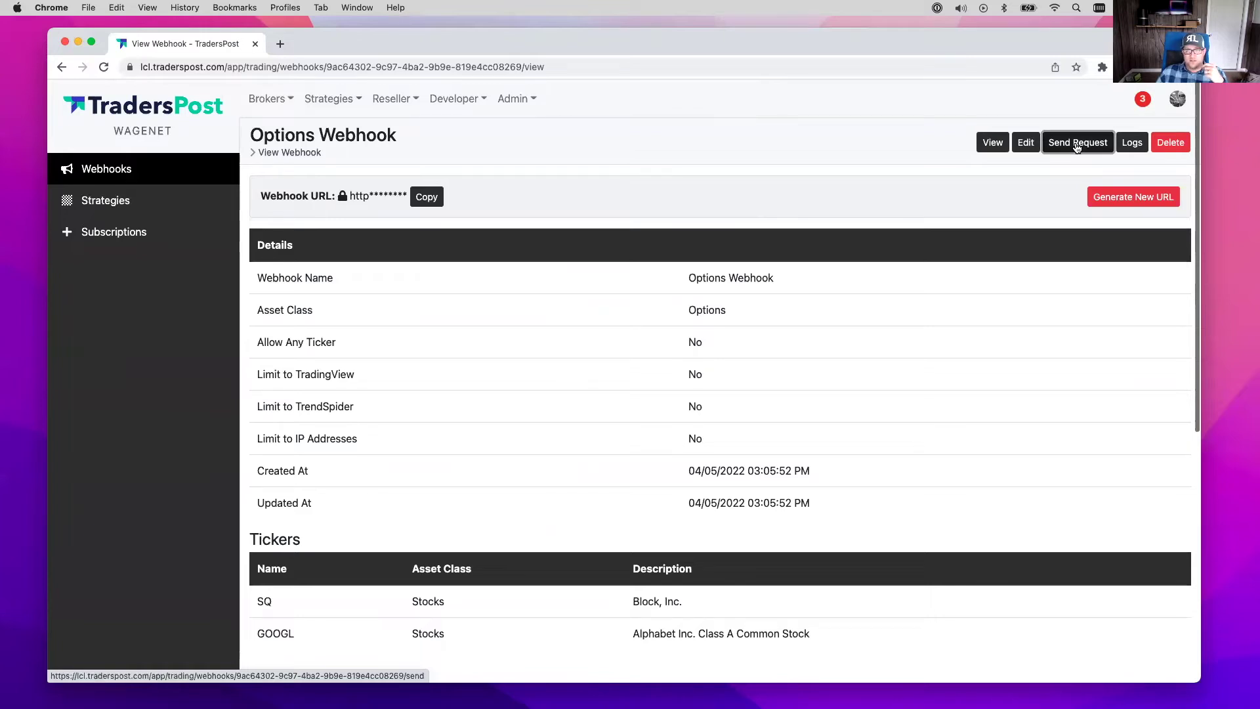
pyautogui.click(276, 501)
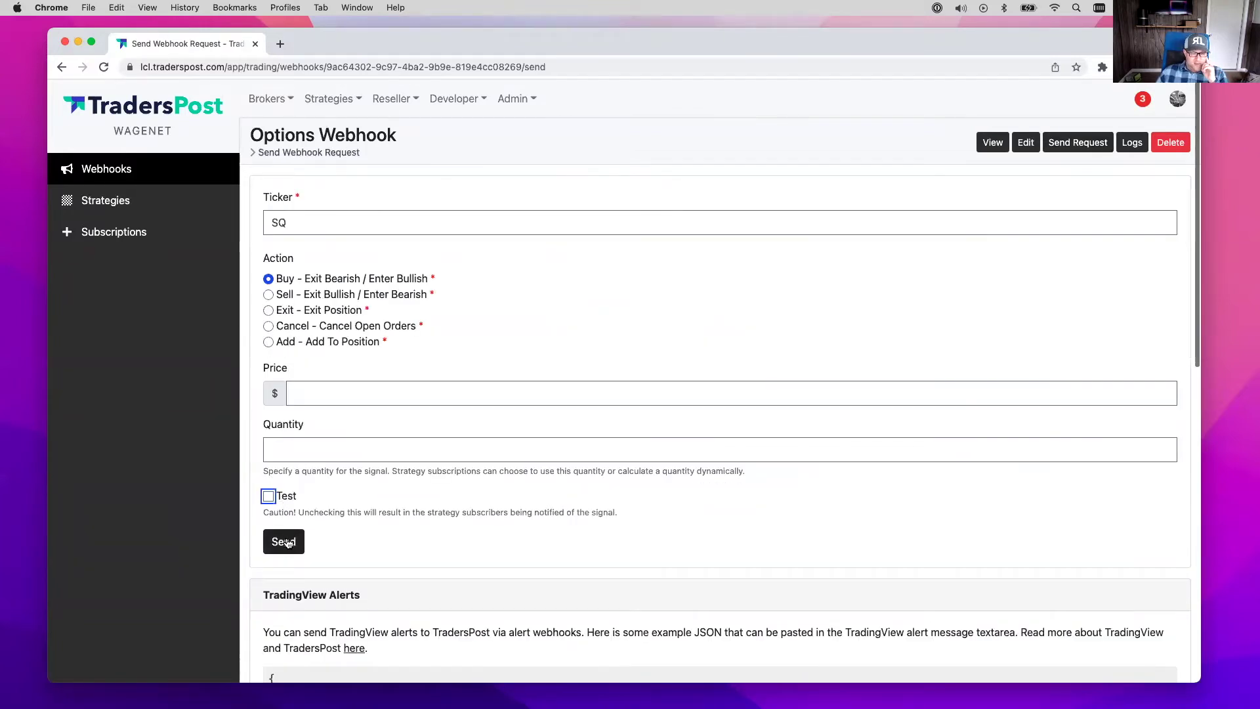
pyautogui.click(286, 542)
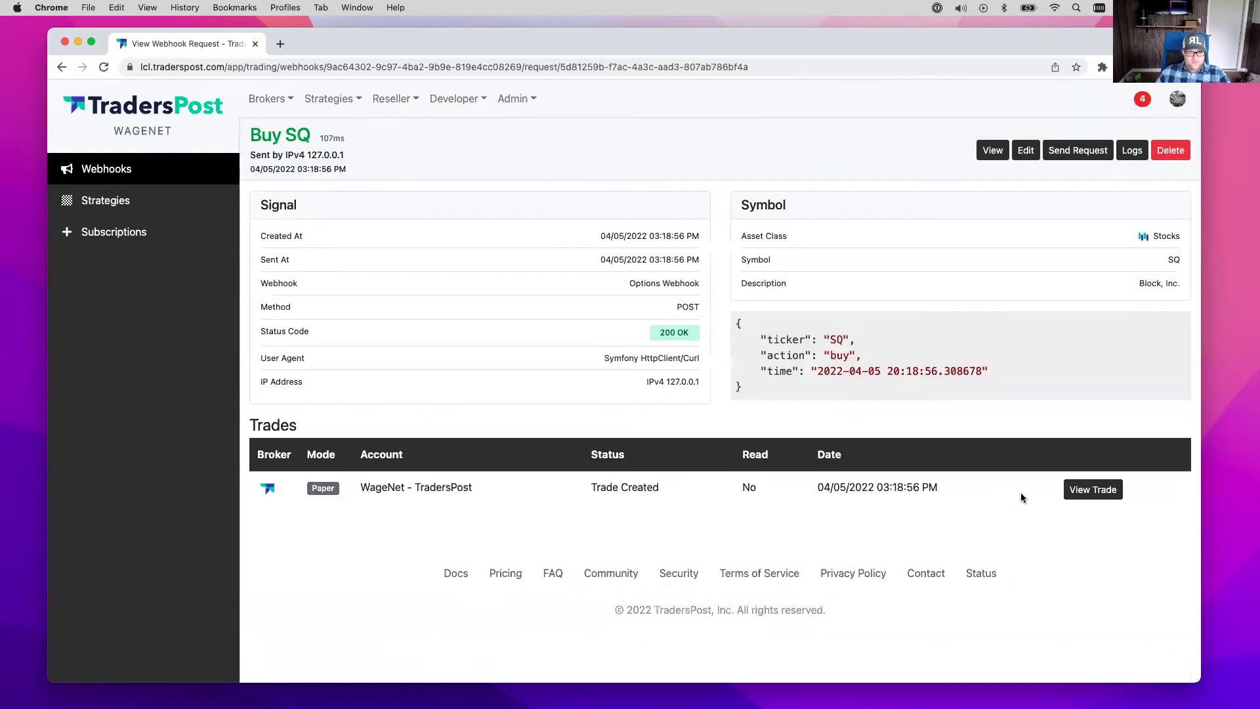
pyautogui.click(1077, 497)
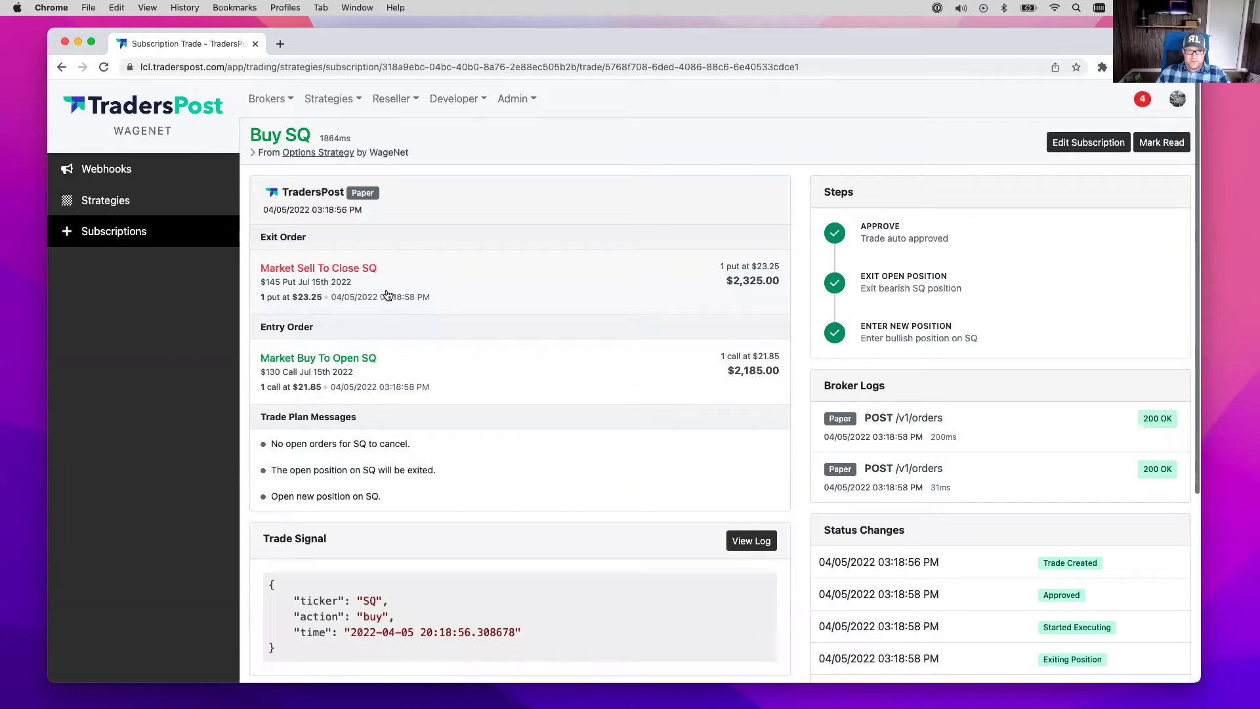
# Examine the Buy SQ trade's completed steps and its exit and entry order details.
pyautogui.moveTo(859, 288); pyautogui.dragTo(965, 292)
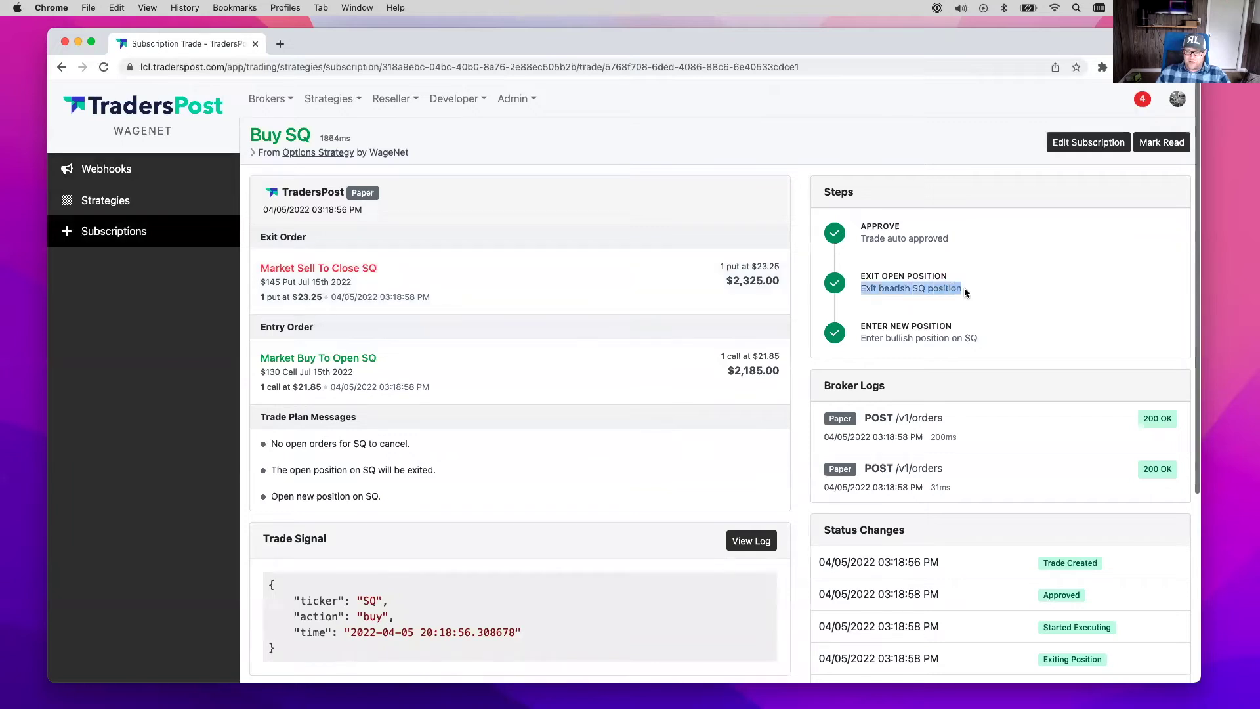
pyautogui.moveTo(860, 338); pyautogui.dragTo(987, 340)
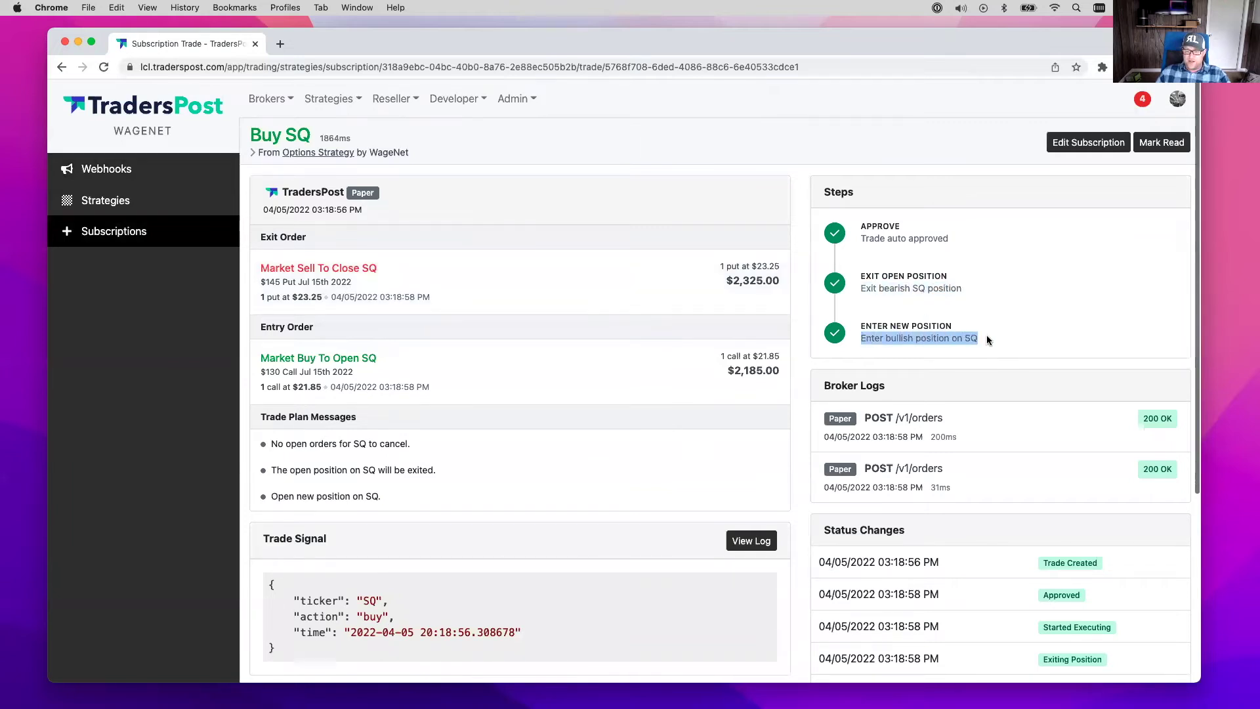
pyautogui.click(369, 281)
pyautogui.click(361, 284)
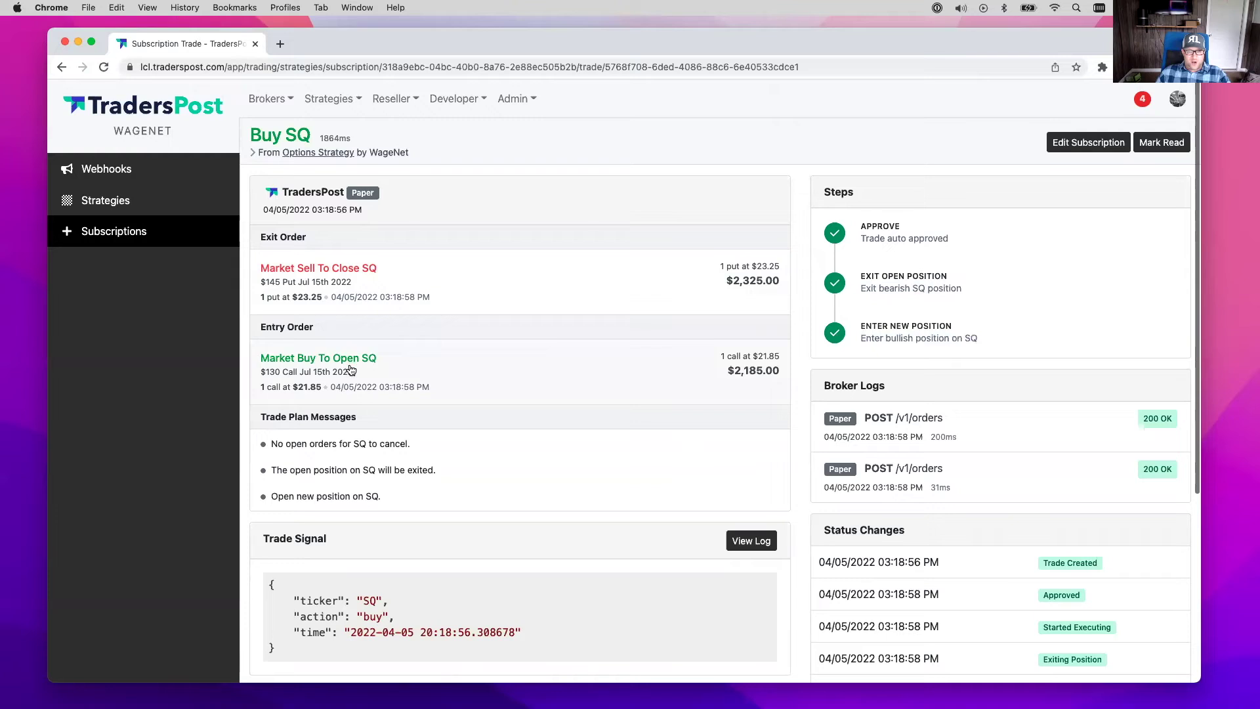
pyautogui.click(366, 374)
pyautogui.click(369, 376)
pyautogui.scroll(-3, 366, 374)
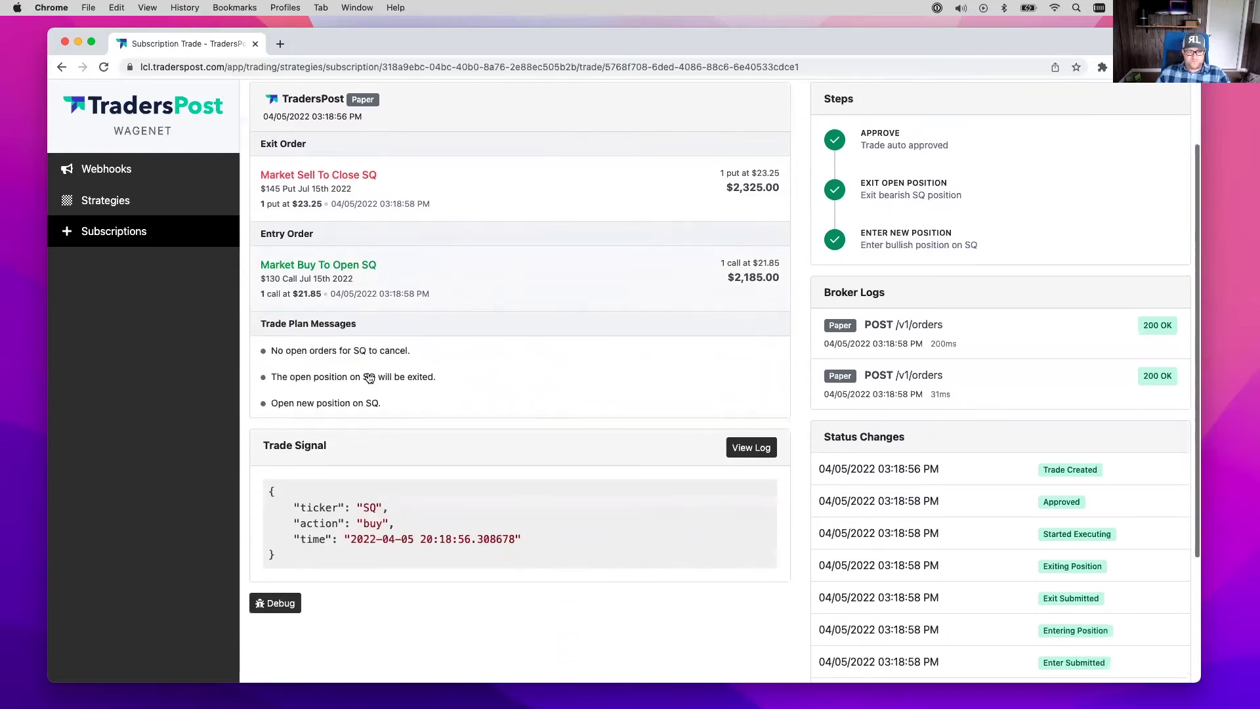
pyautogui.scroll(3, 365, 374)
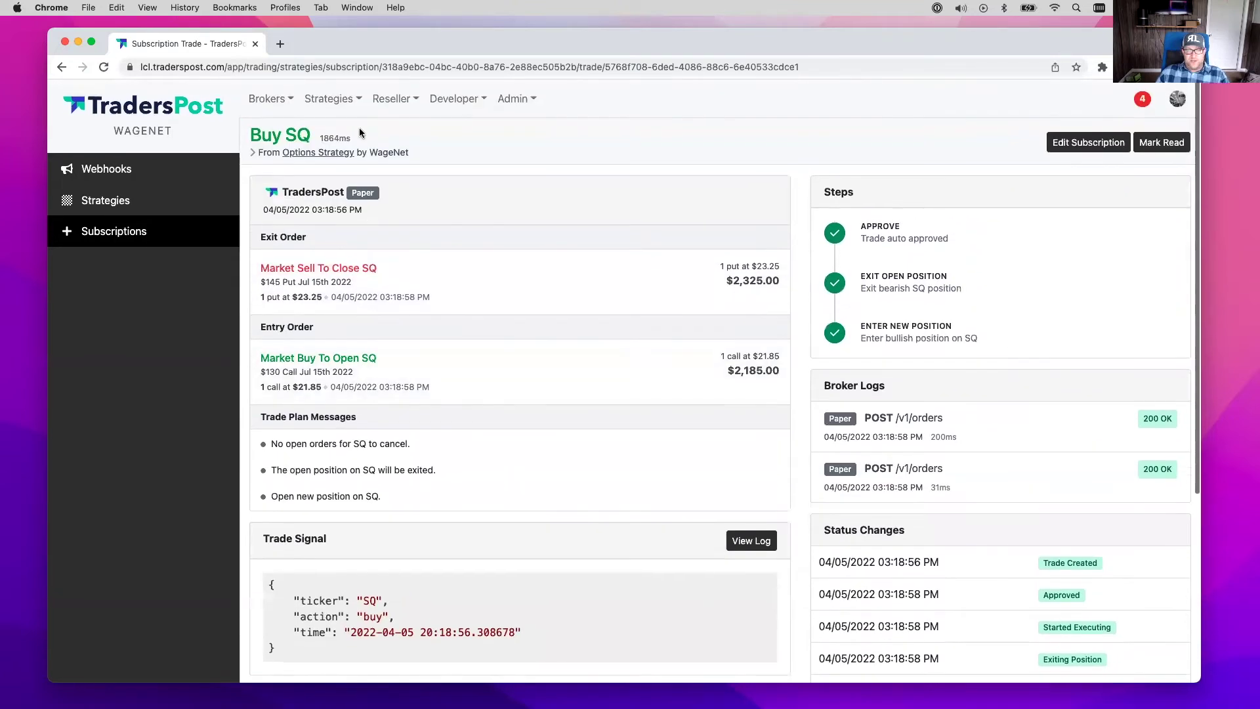
# Start a new webhook named Futures Webhook with the Futures asset class.
pyautogui.click(333, 104)
pyautogui.click(333, 104)
pyautogui.click(334, 101)
pyautogui.scroll(-1, 334, 118)
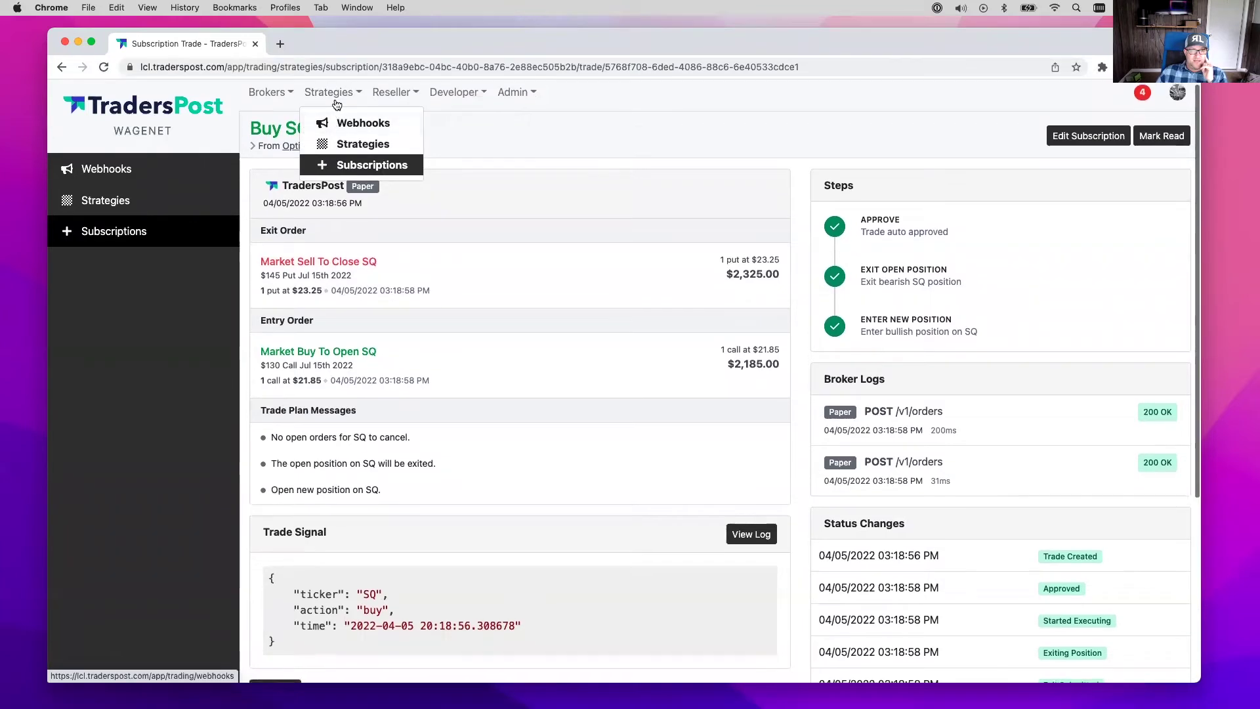
pyautogui.click(335, 125)
pyautogui.click(1148, 137)
pyautogui.click(335, 216)
pyautogui.write('Futures')
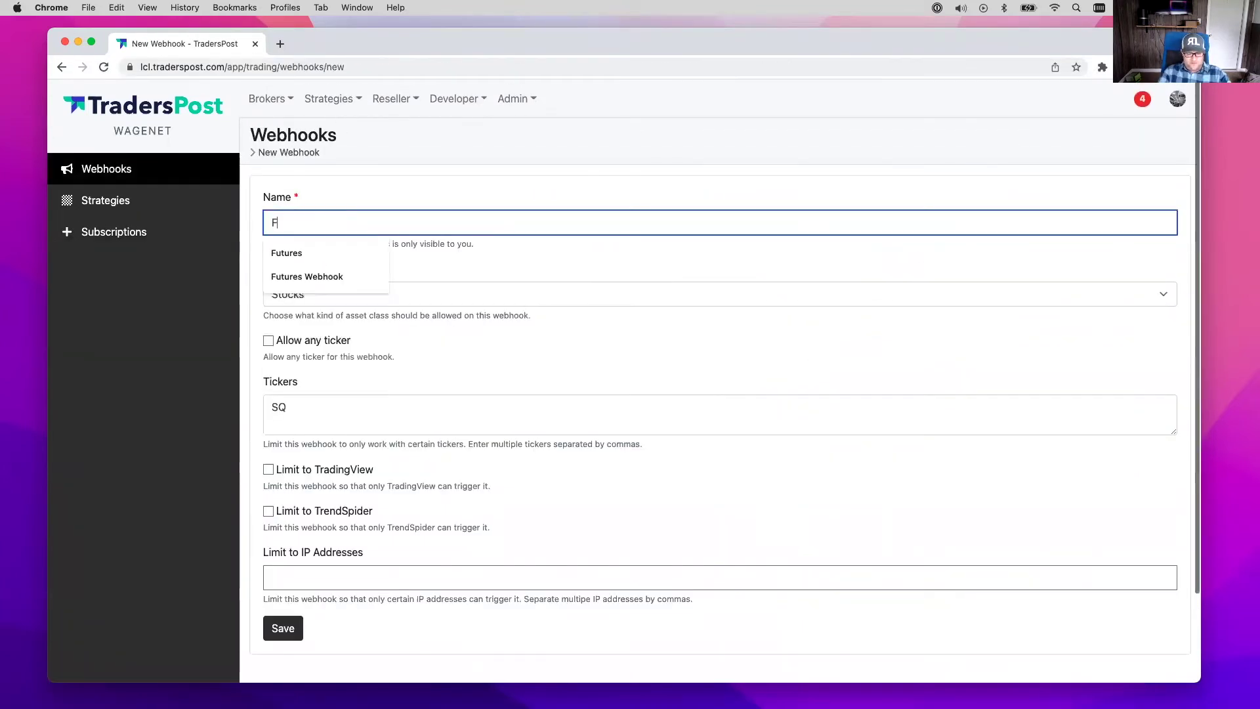
pyautogui.click(308, 276)
pyautogui.click(304, 297)
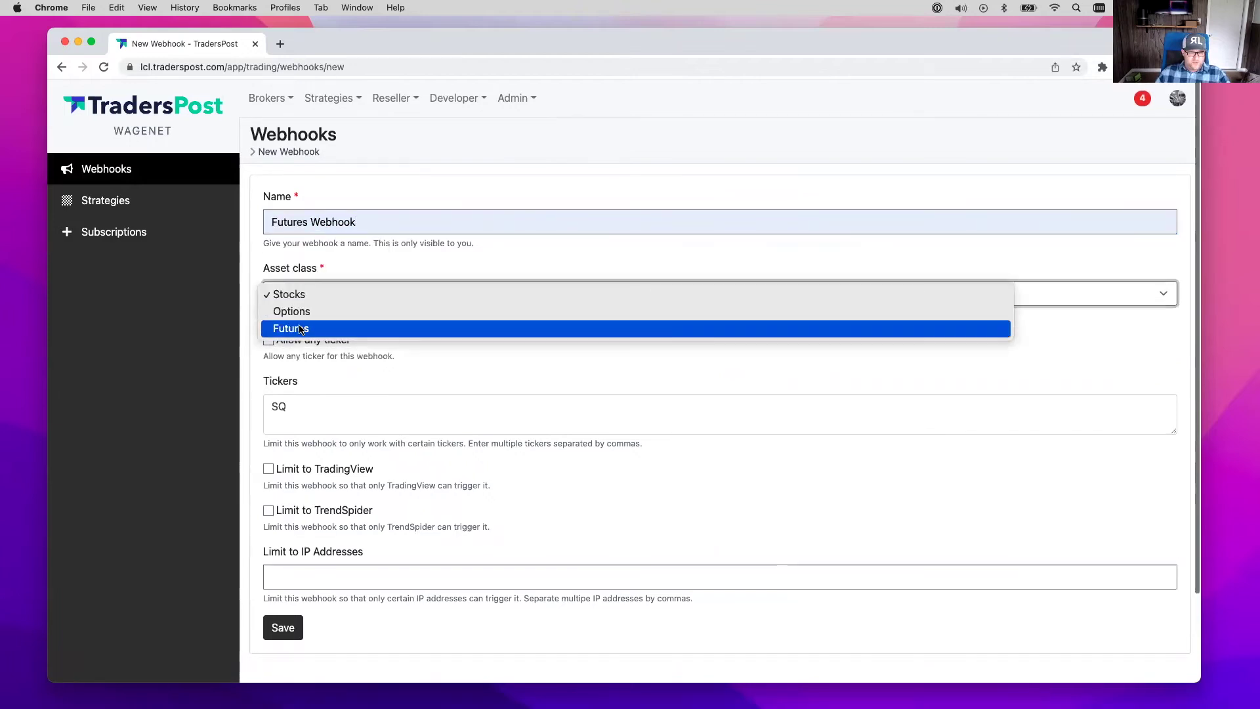
pyautogui.click(301, 328)
# Limit the new webhook's tickers to NQ,ES,MES,MNQ and save it.
pyautogui.moveTo(291, 407); pyautogui.dragTo(256, 410)
pyautogui.write('NQ,ES,ME')
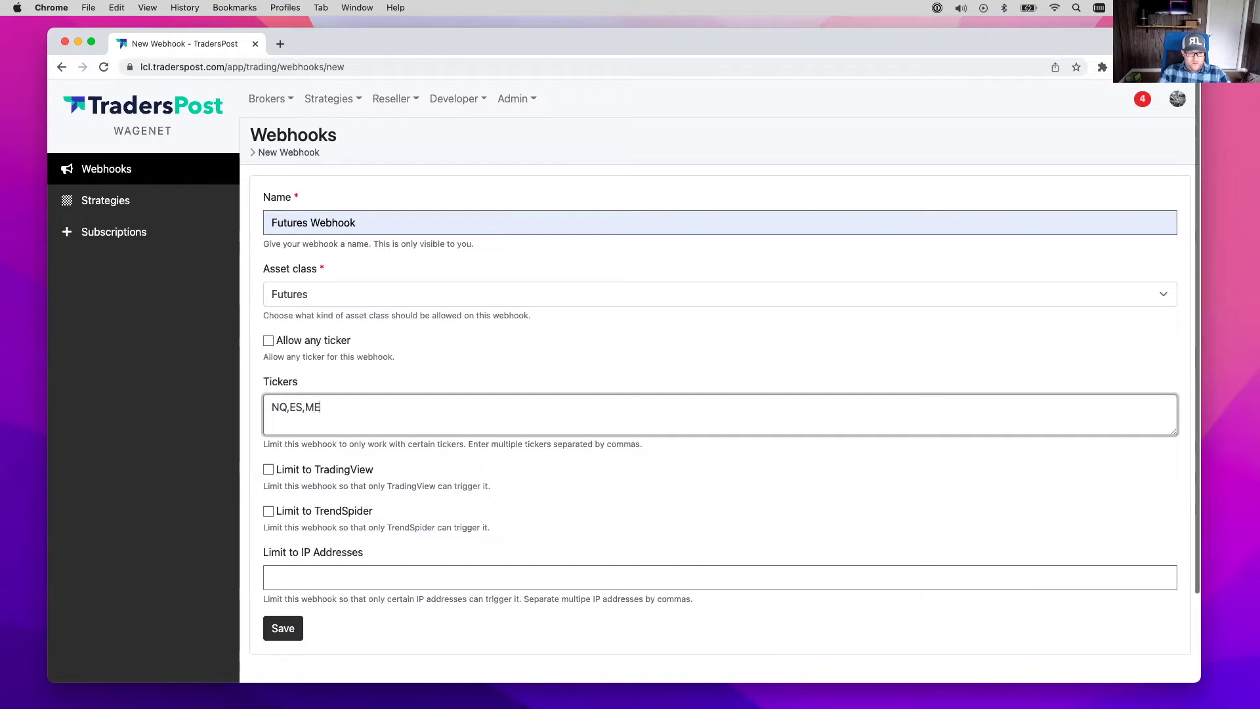
pyautogui.write('S,MNQ')
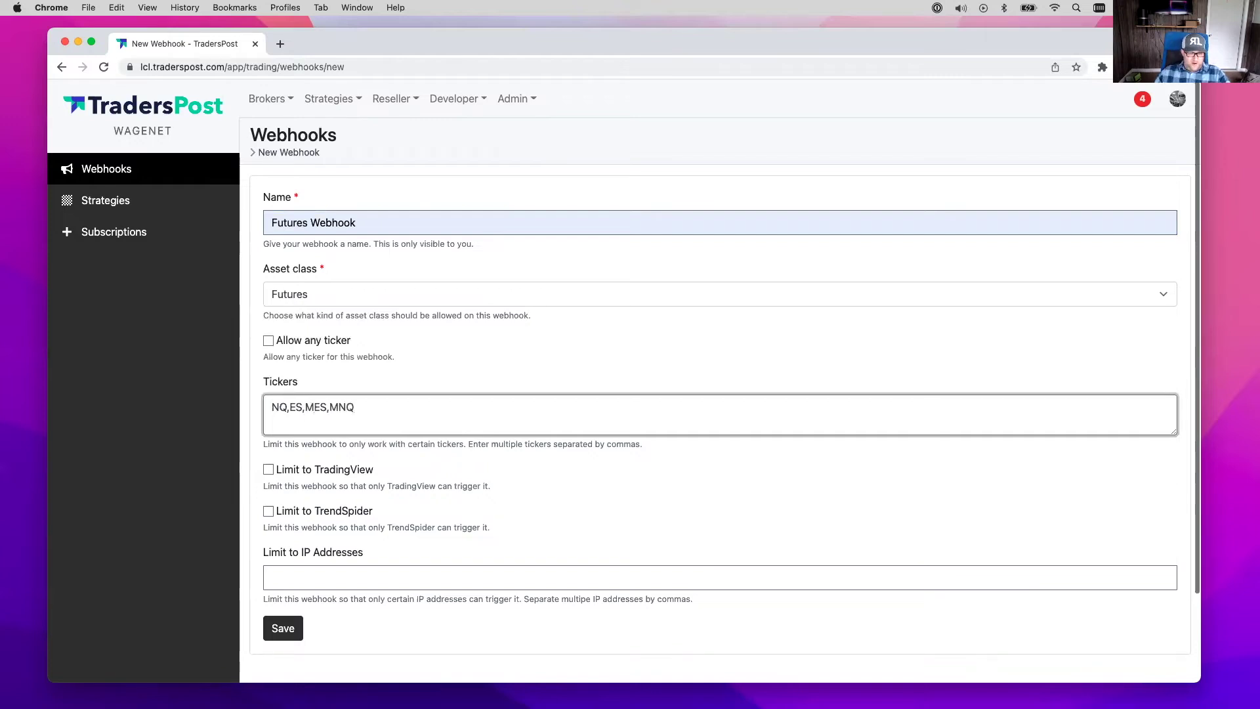
pyautogui.click(283, 628)
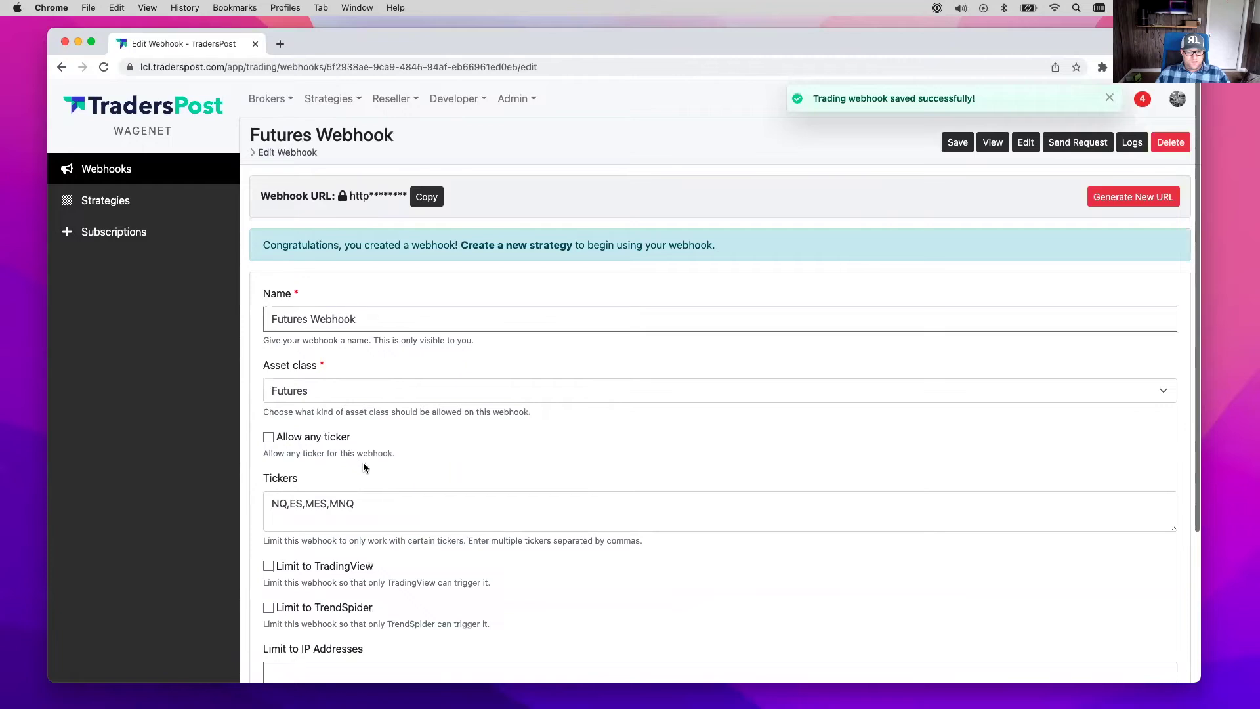
# Start a new strategy from the saved webhook, name it Futures Strategy and associate it with Futures Webhook.
pyautogui.scroll(-2, 363, 462)
pyautogui.scroll(1, 362, 463)
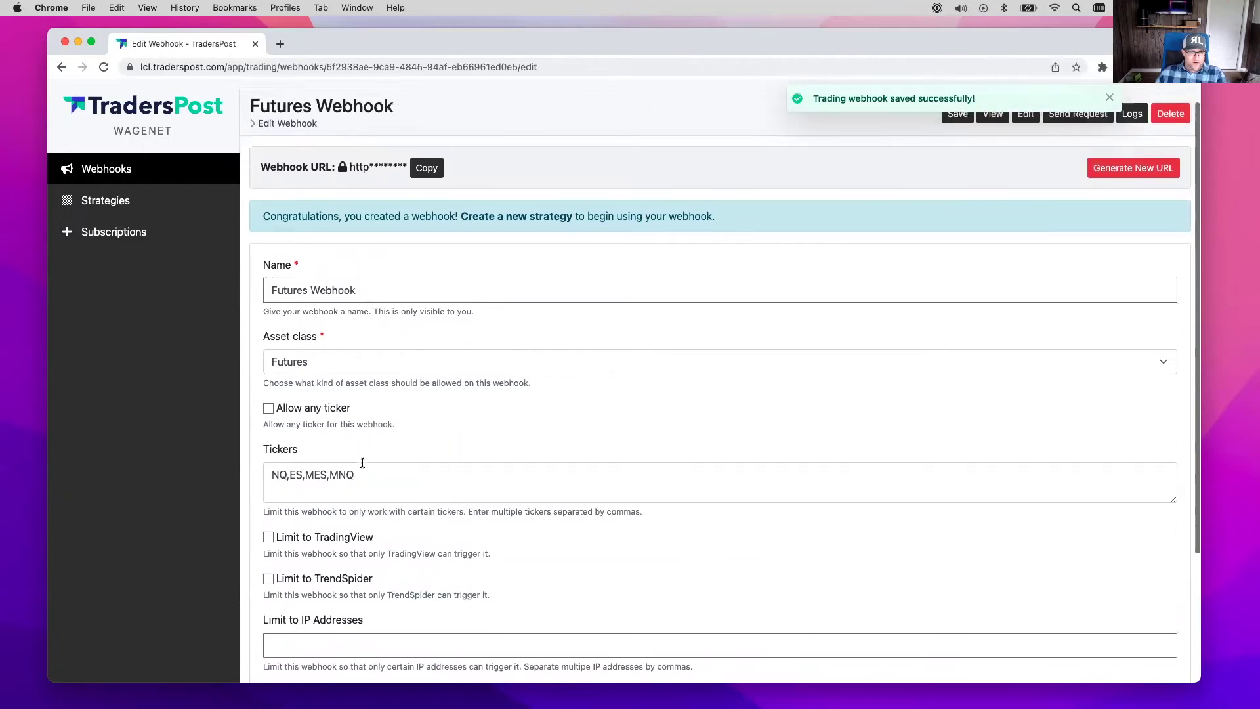
pyautogui.click(521, 218)
pyautogui.click(338, 255)
pyautogui.write('Futures Strat')
pyautogui.write('egy')
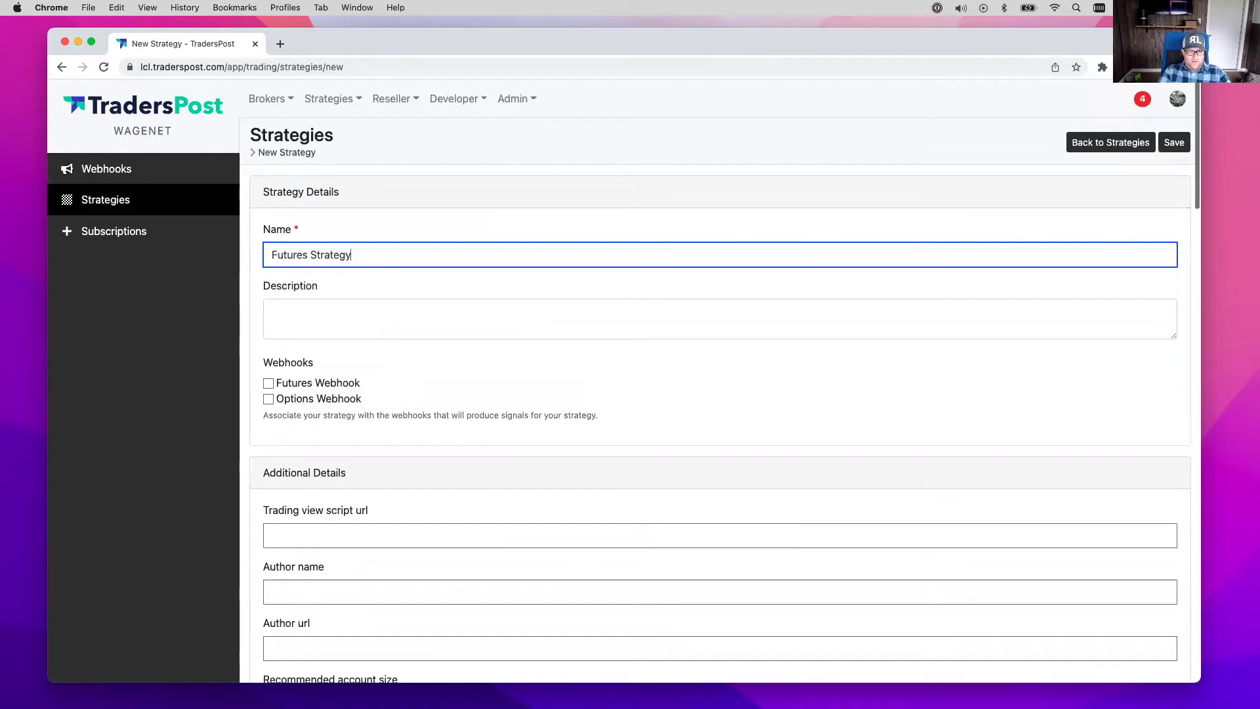
pyautogui.click(269, 383)
# Set the strategy's subscription defaults to Both sides and the Futures asset class.
pyautogui.scroll(-3, 328, 433)
pyautogui.scroll(-6, 328, 433)
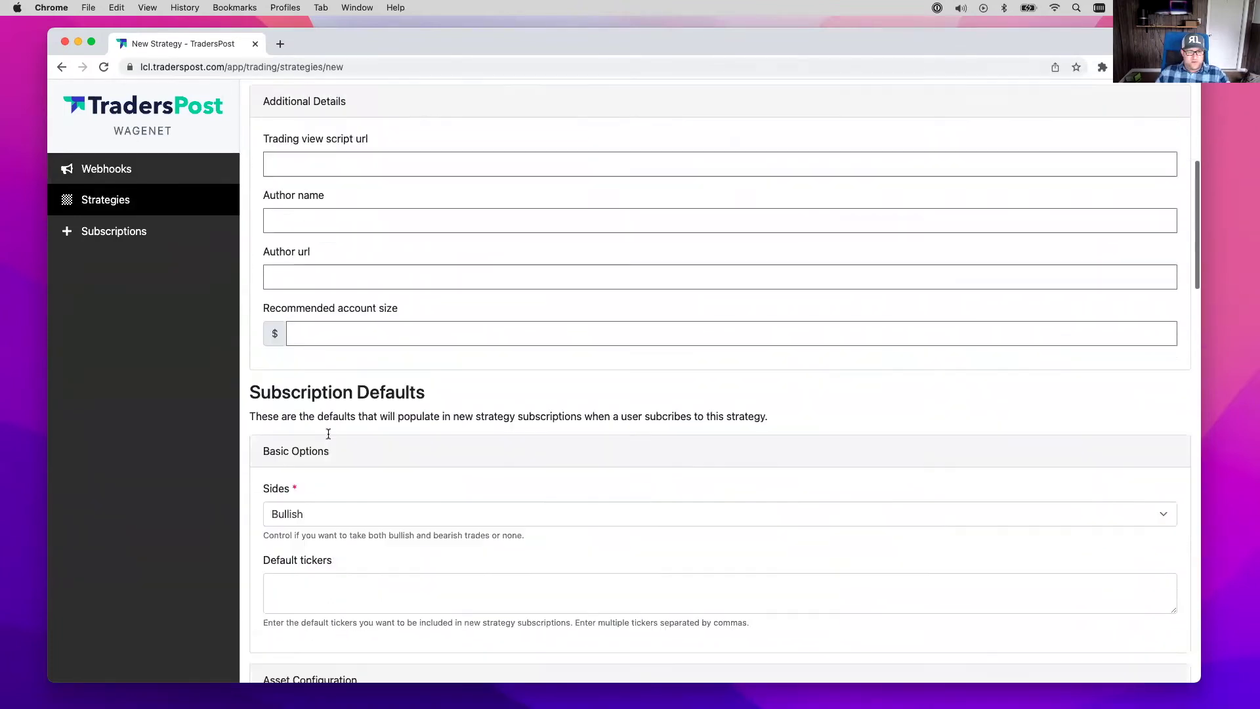
pyautogui.click(301, 423)
pyautogui.click(297, 404)
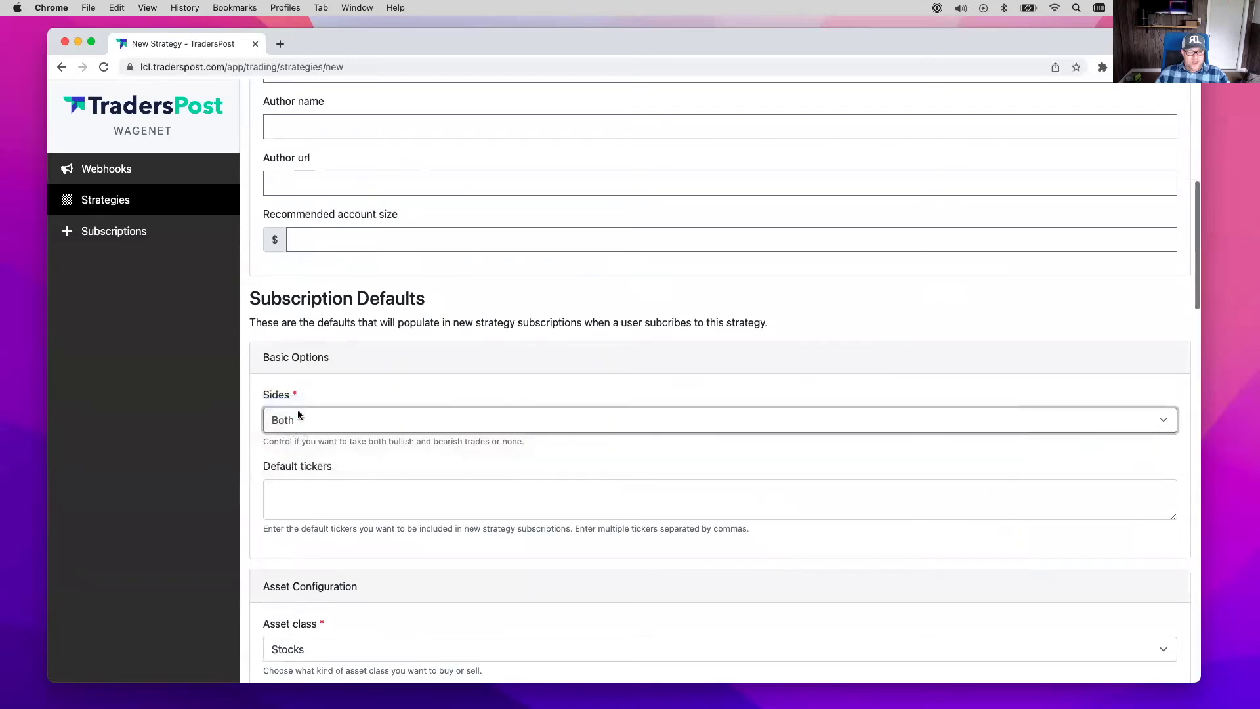
pyautogui.scroll(-3, 311, 454)
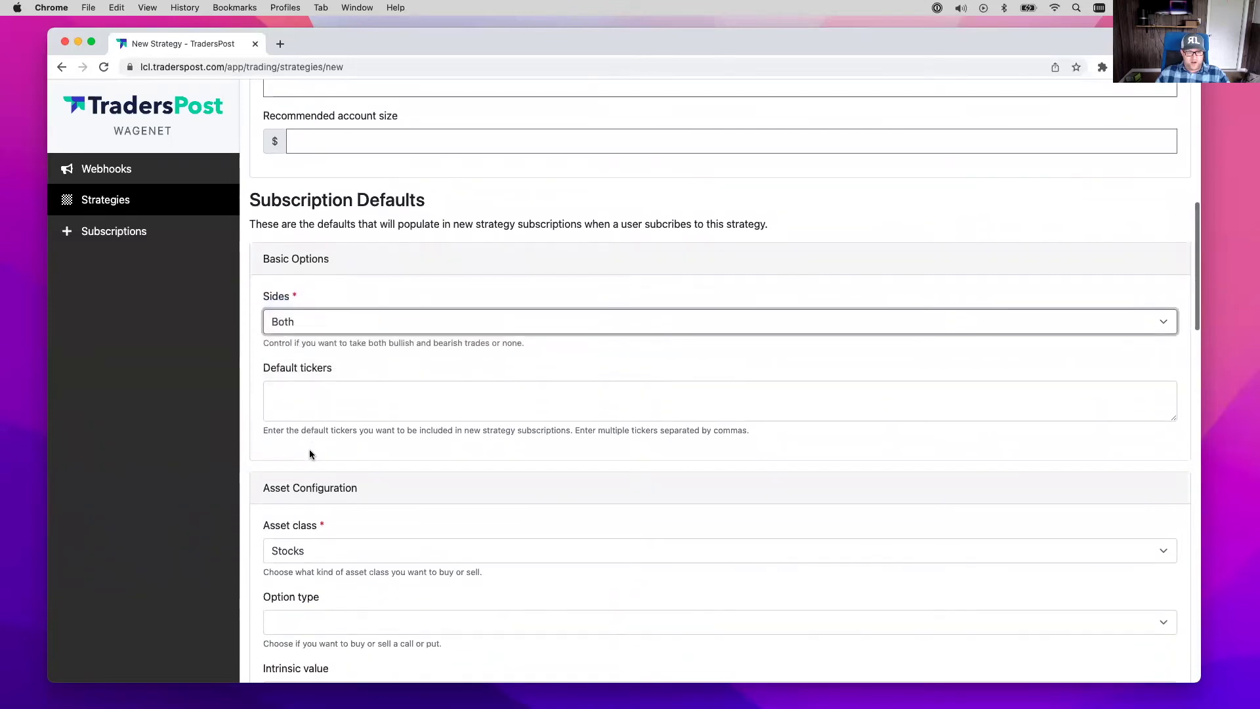
pyautogui.scroll(-2, 311, 454)
pyautogui.click(305, 428)
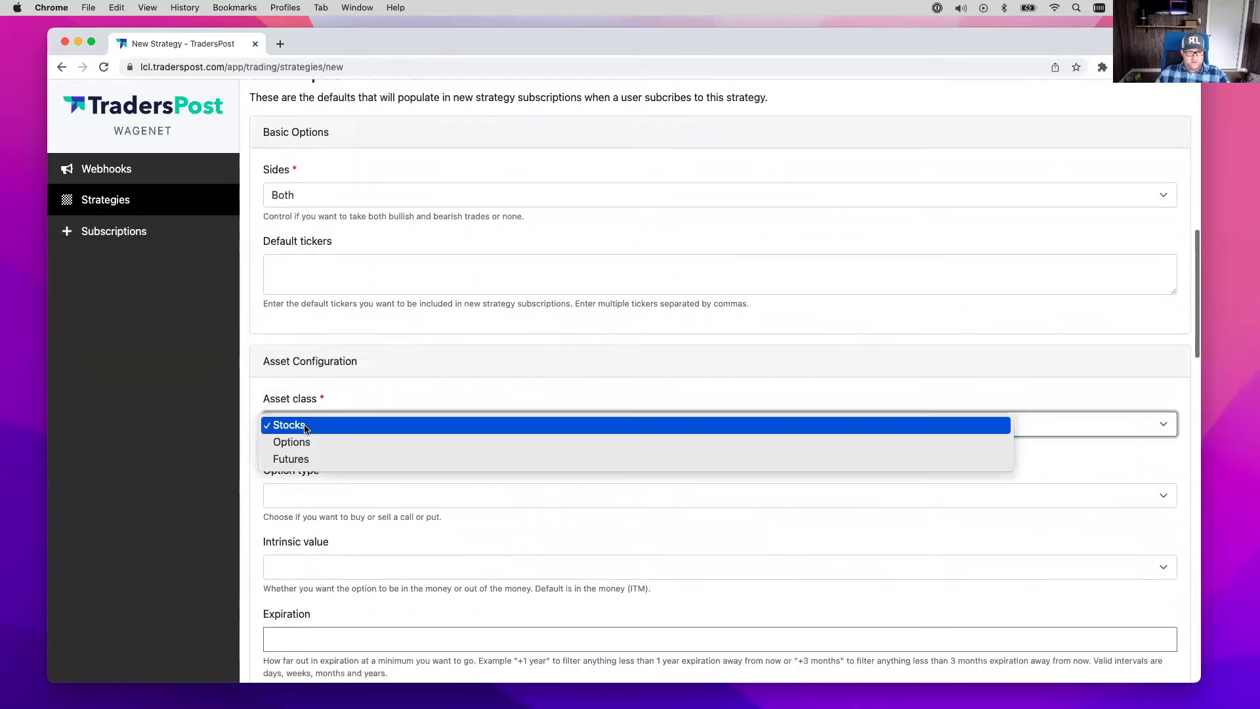
pyautogui.click(304, 460)
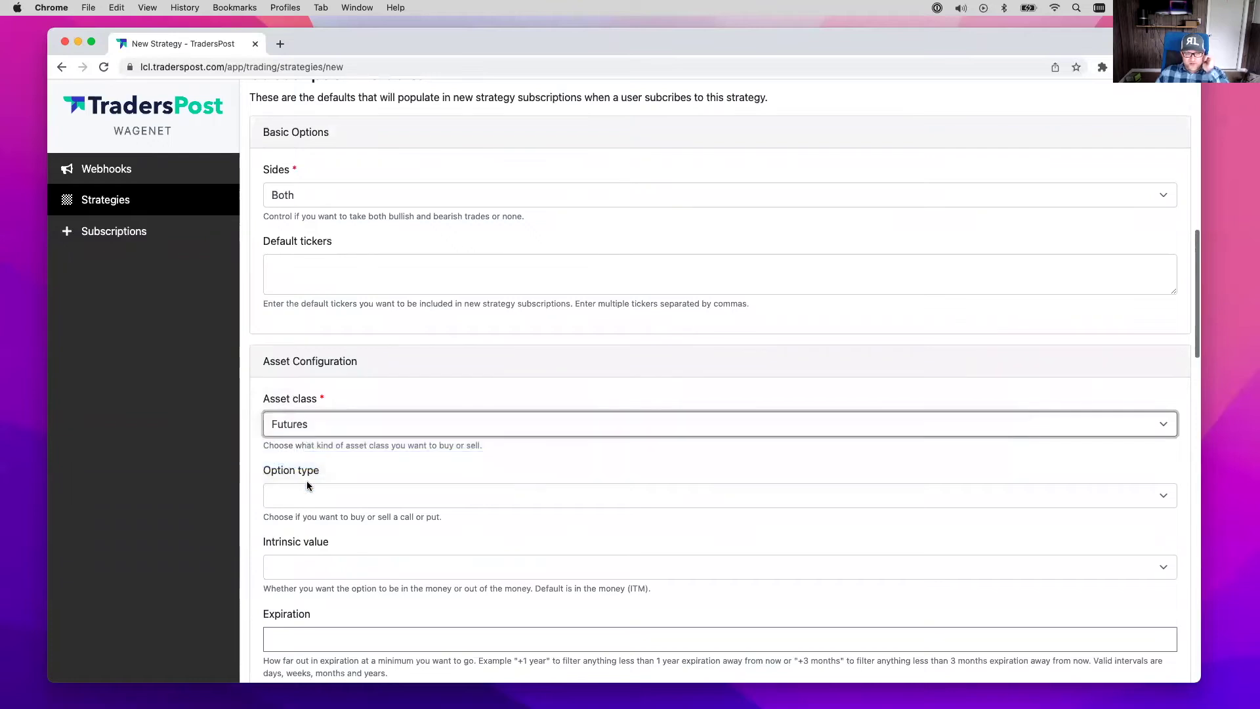
# Set the strategy's default position quantity to 2.
pyautogui.scroll(-2, 306, 480)
pyautogui.scroll(-1, 306, 481)
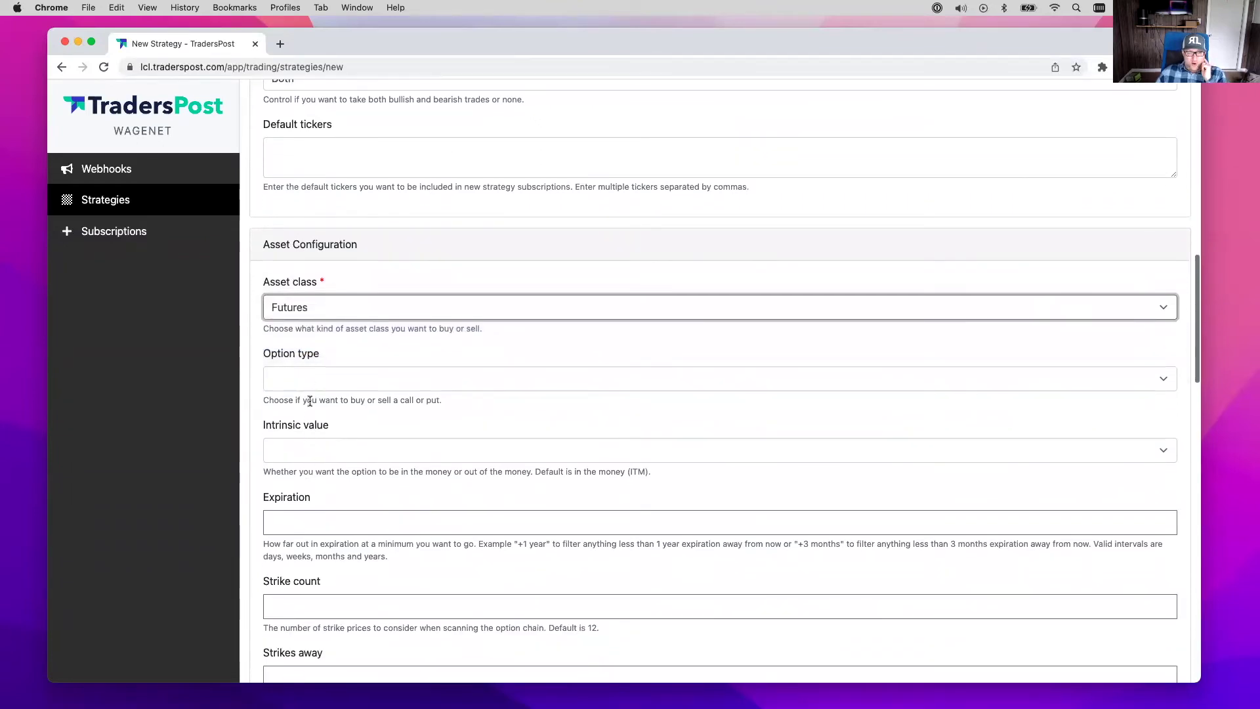
pyautogui.scroll(-8, 318, 531)
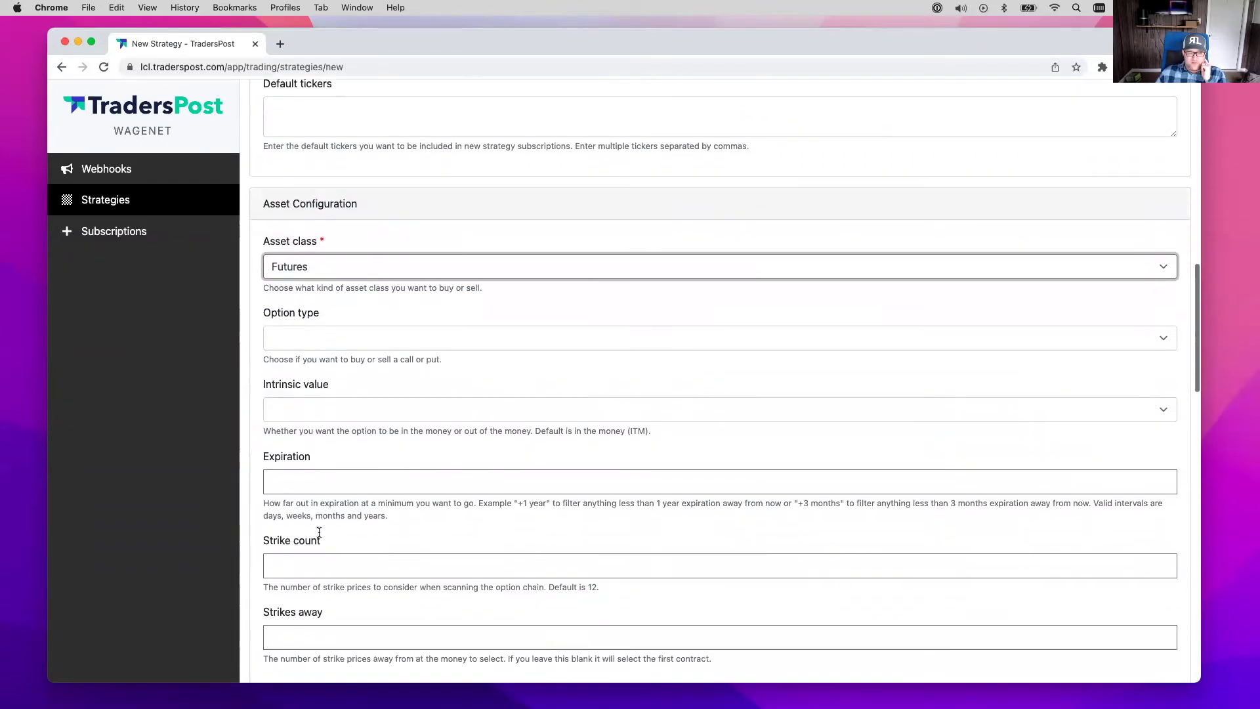
pyautogui.scroll(-5, 317, 531)
pyautogui.click(295, 481)
pyautogui.write('2')
pyautogui.click(242, 495)
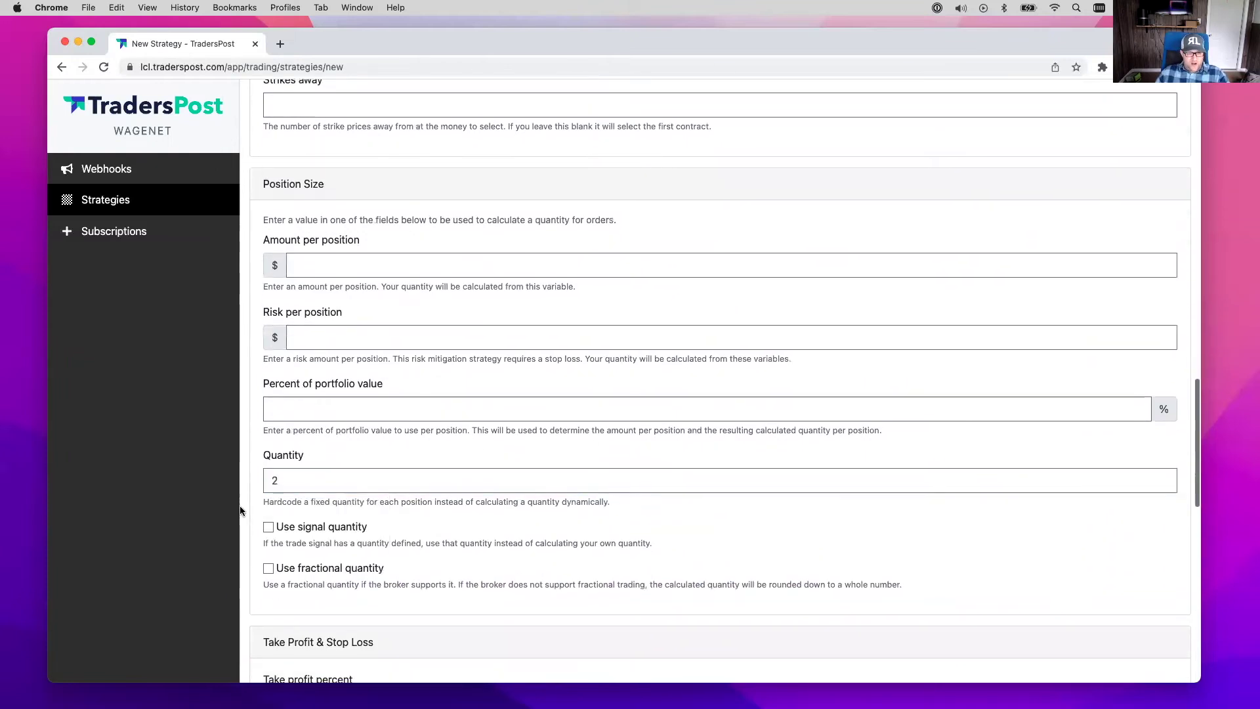
# Enable Entry market and Exit market in the strategy's advanced options and save the strategy.
pyautogui.scroll(-10, 242, 520)
pyautogui.scroll(-3, 243, 520)
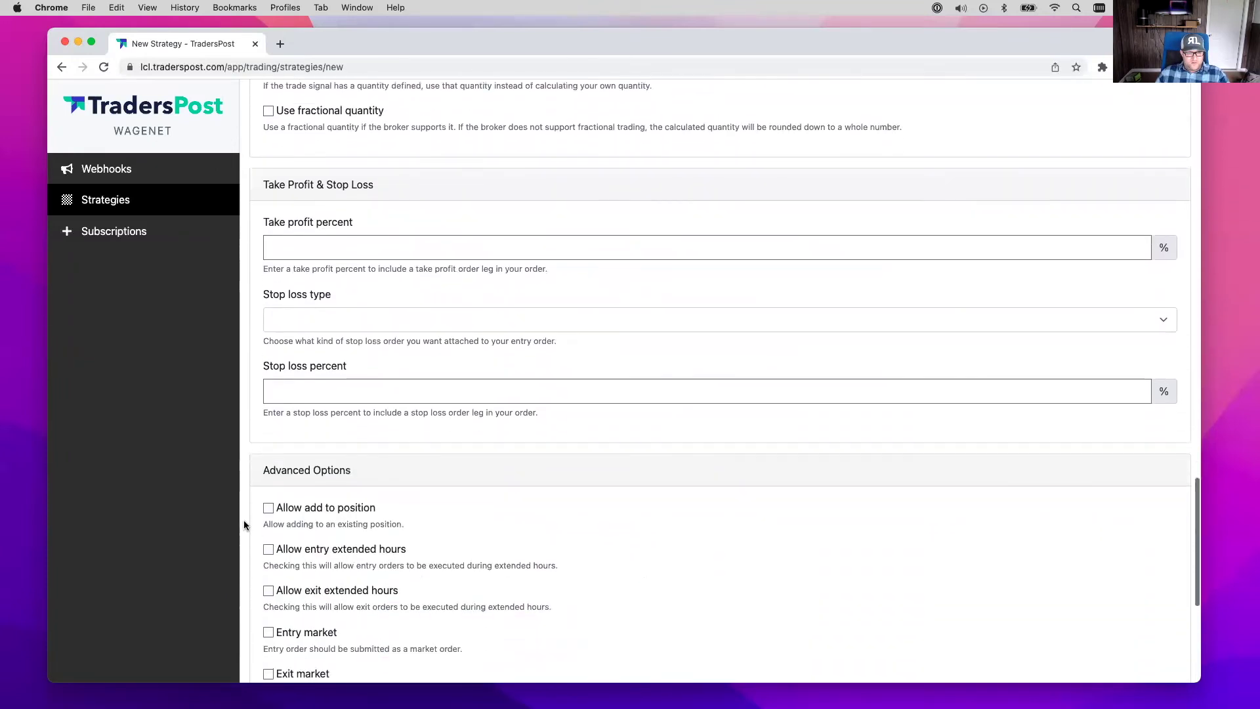
pyautogui.click(291, 546)
pyautogui.click(294, 580)
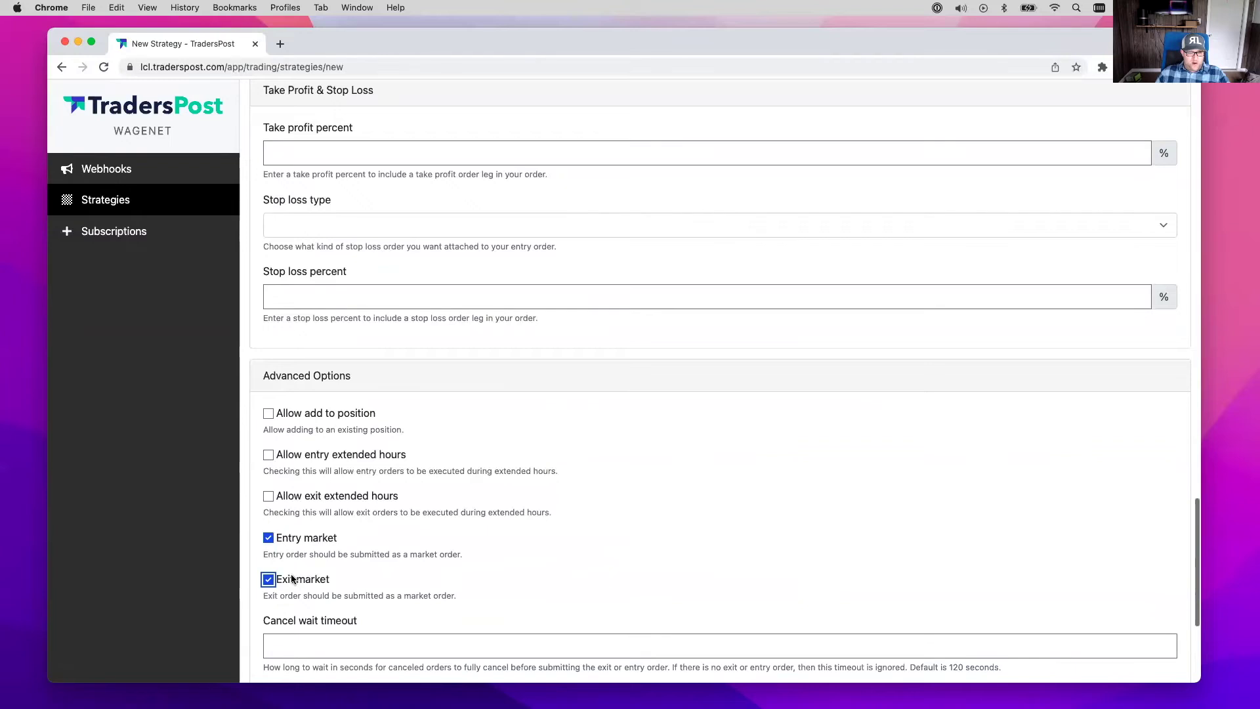
pyautogui.scroll(-5, 275, 584)
pyautogui.click(266, 612)
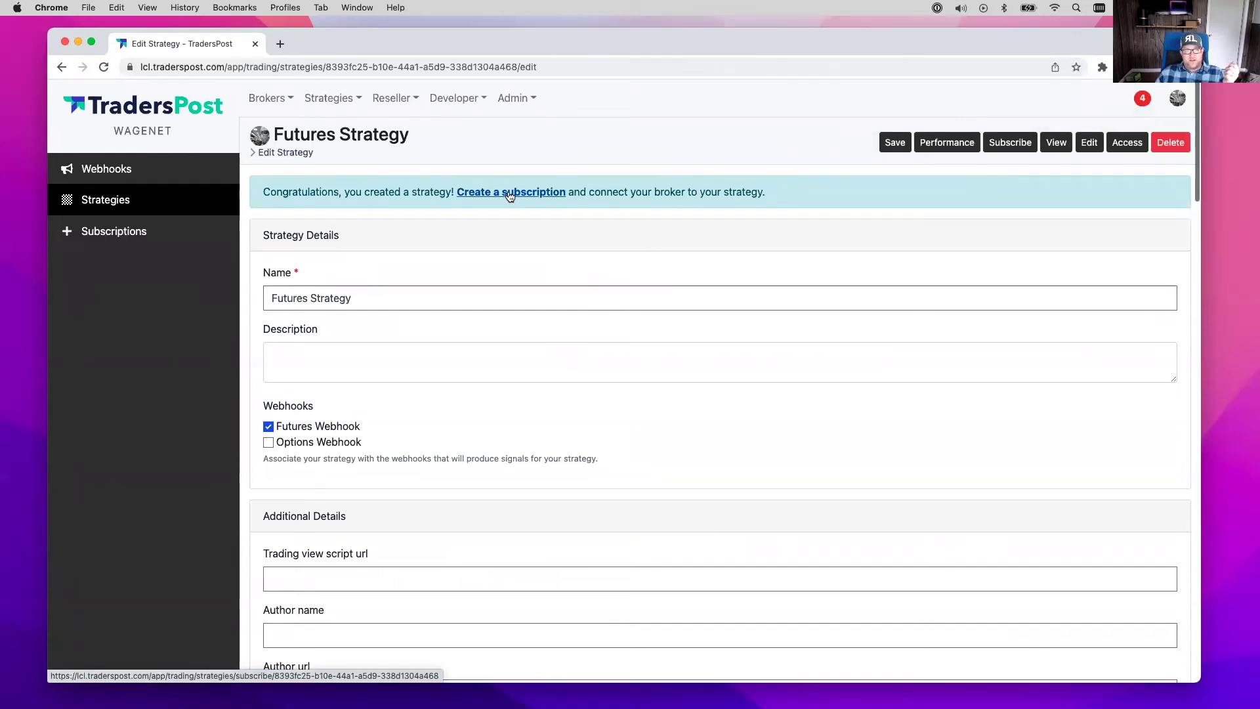
# Create a subscription to Futures Strategy linked to the TradeStation Futures paper broker.
pyautogui.click(510, 192)
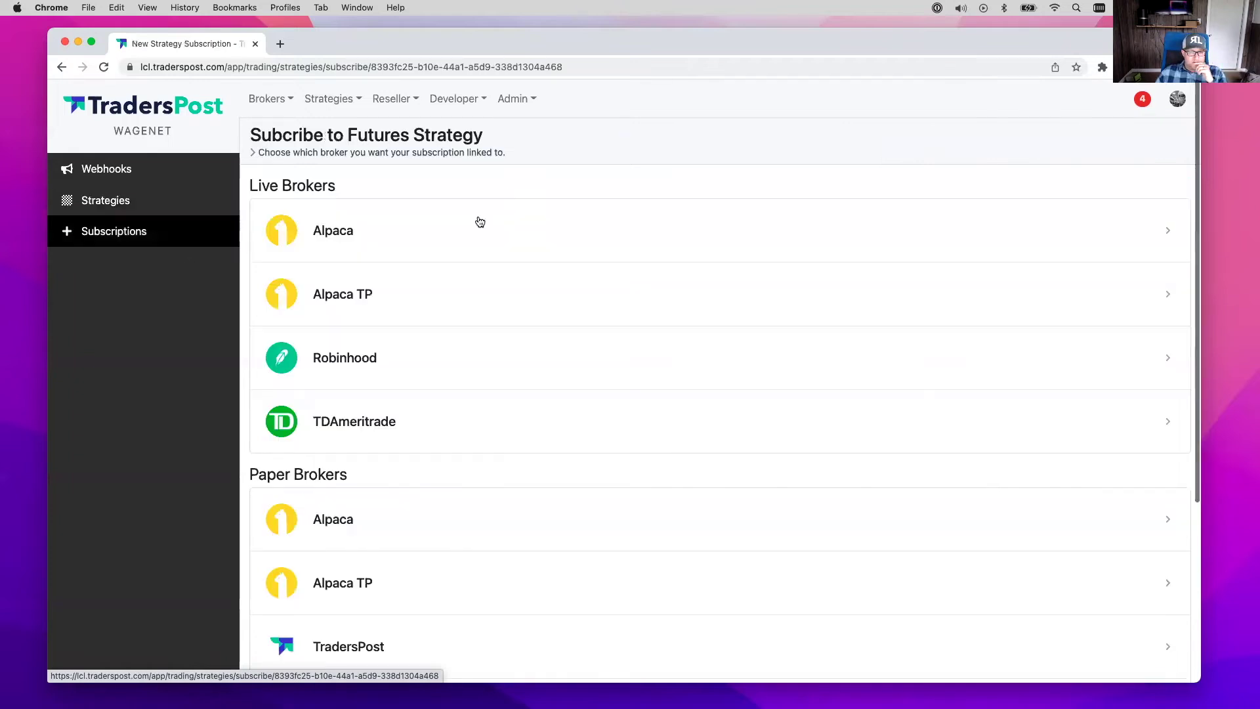
pyautogui.scroll(-5, 408, 388)
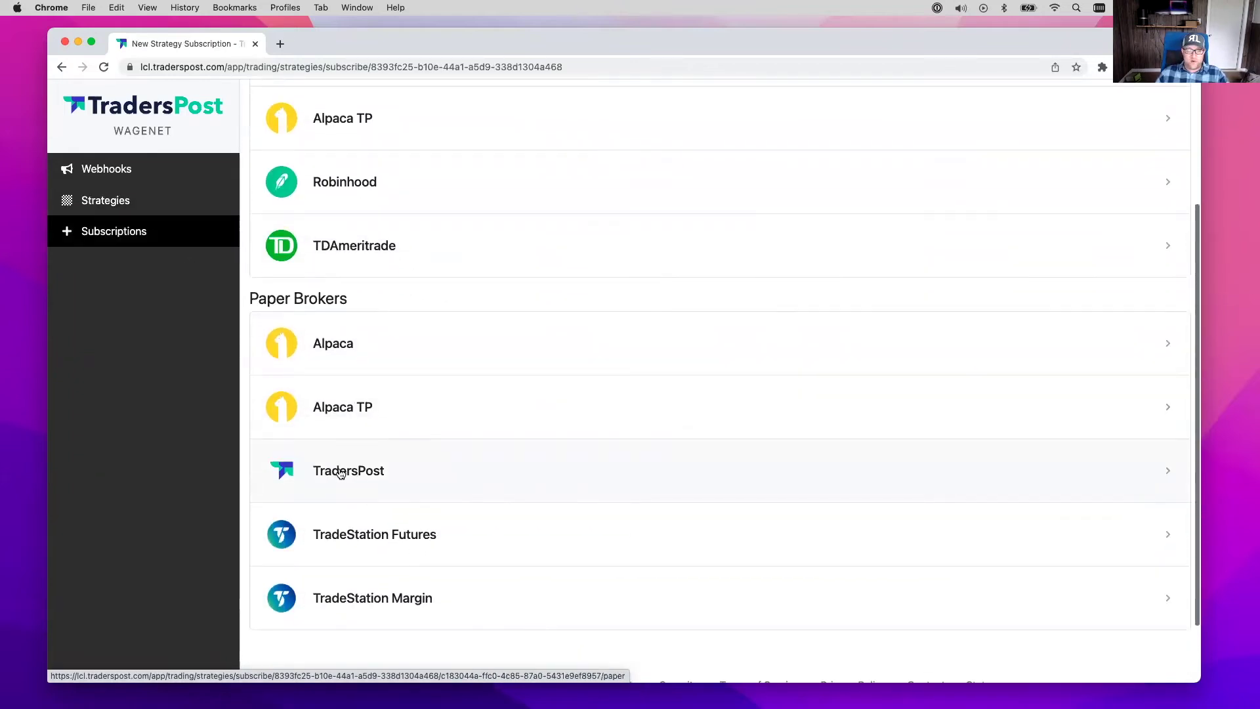
pyautogui.click(341, 536)
pyautogui.click(489, 223)
pyautogui.click(730, 274)
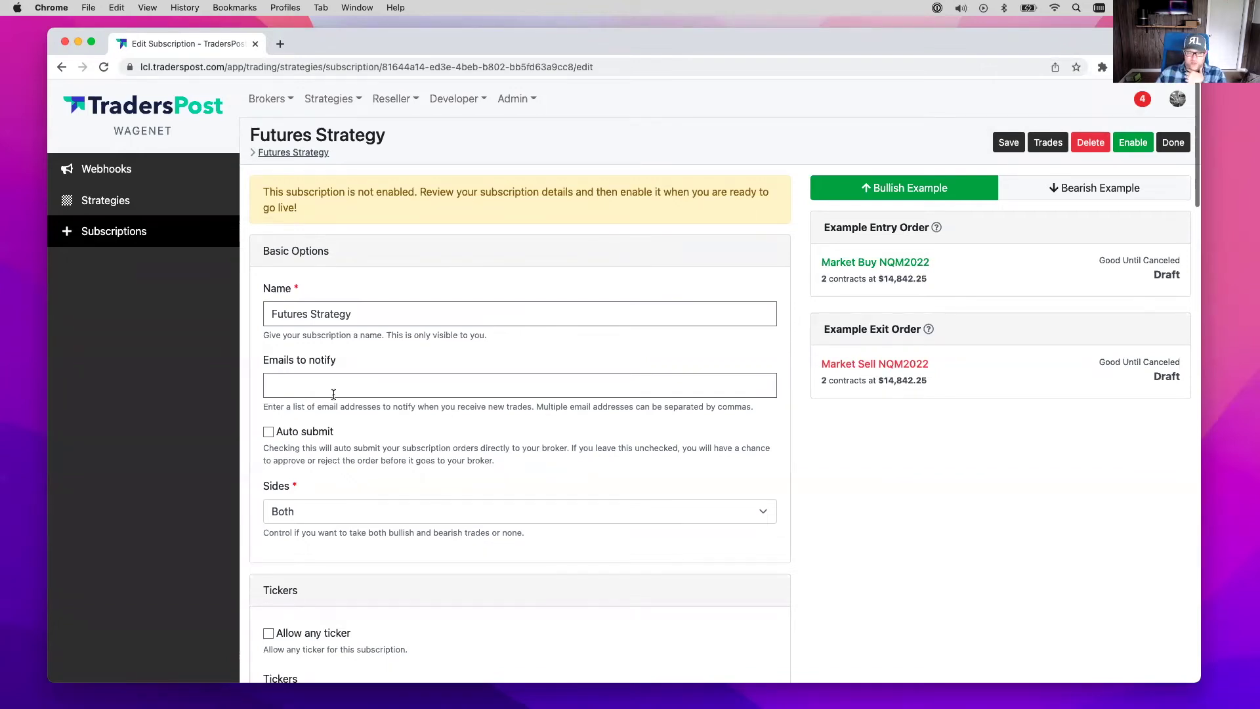
# Keep the subscription's sides set to Both and turn on Auto submit.
pyautogui.click(307, 511)
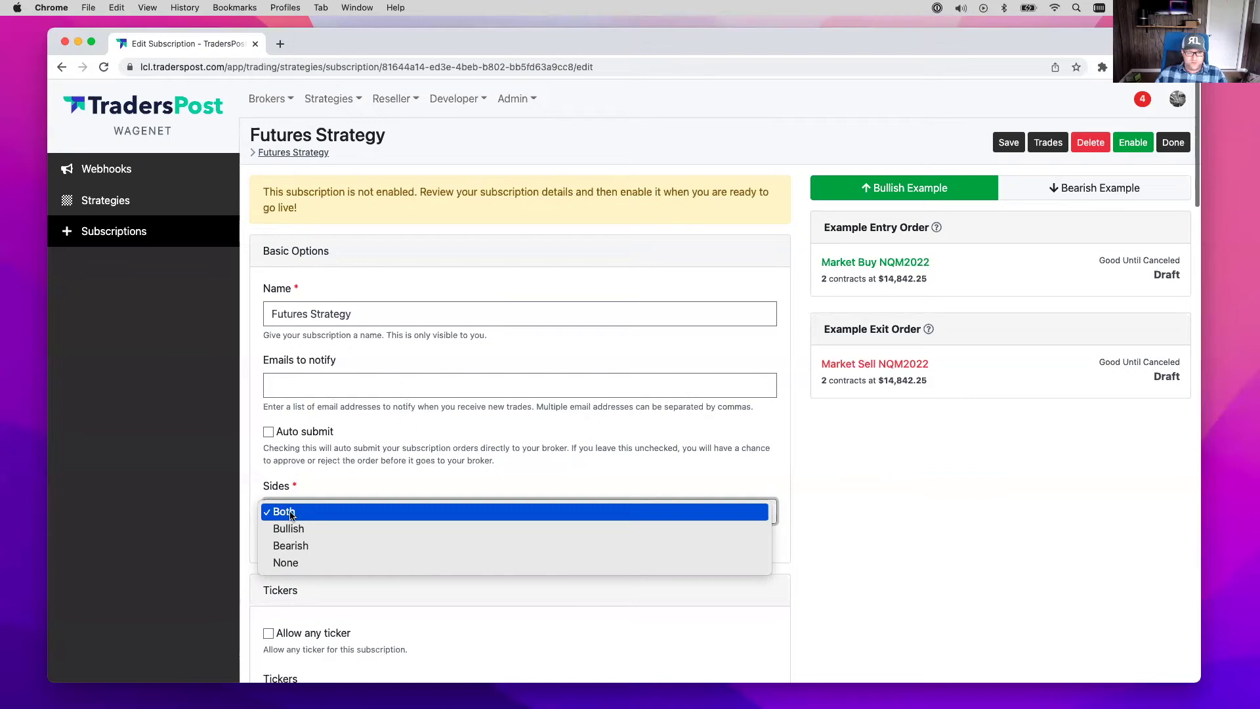
pyautogui.click(292, 515)
pyautogui.click(268, 431)
# Include the NQ, MNQ, MES and ES tickers in the subscription.
pyautogui.scroll(-3, 246, 510)
pyautogui.scroll(-2, 245, 510)
pyautogui.click(269, 573)
pyautogui.click(268, 558)
pyautogui.click(269, 543)
pyautogui.click(269, 527)
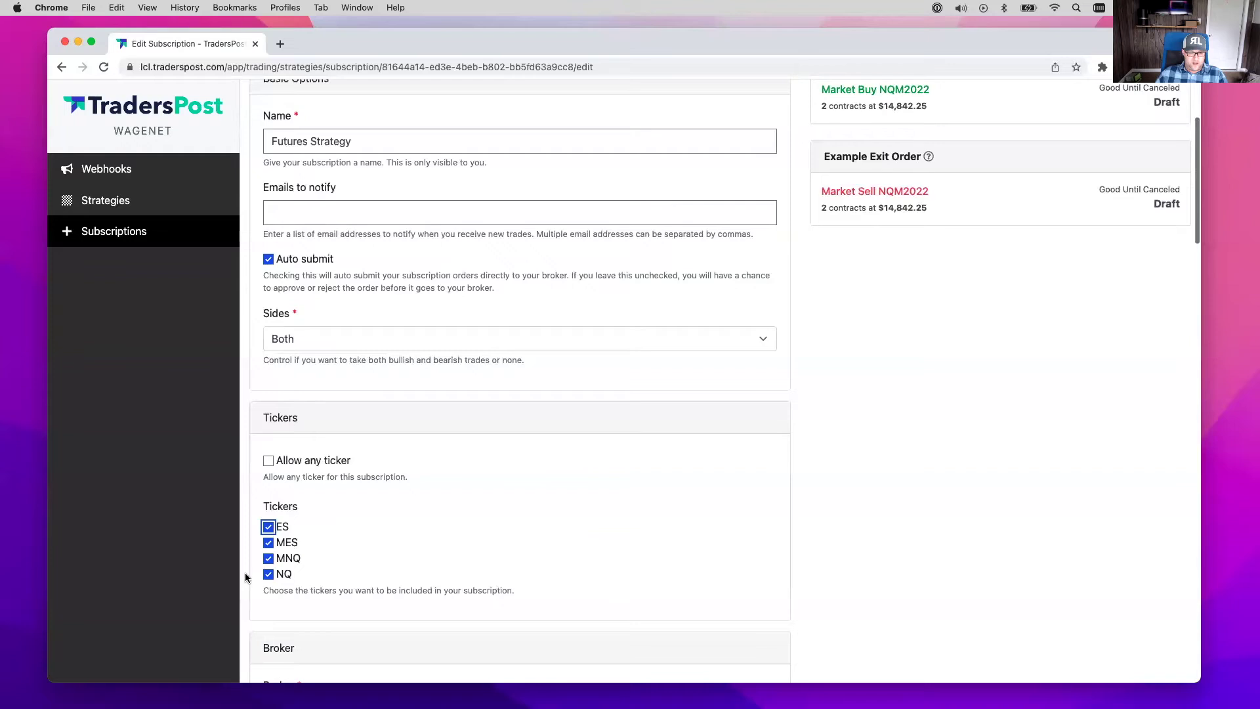
# Review the remaining subscription settings, save the subscription and show its bearish example orders.
pyautogui.scroll(-10, 242, 575)
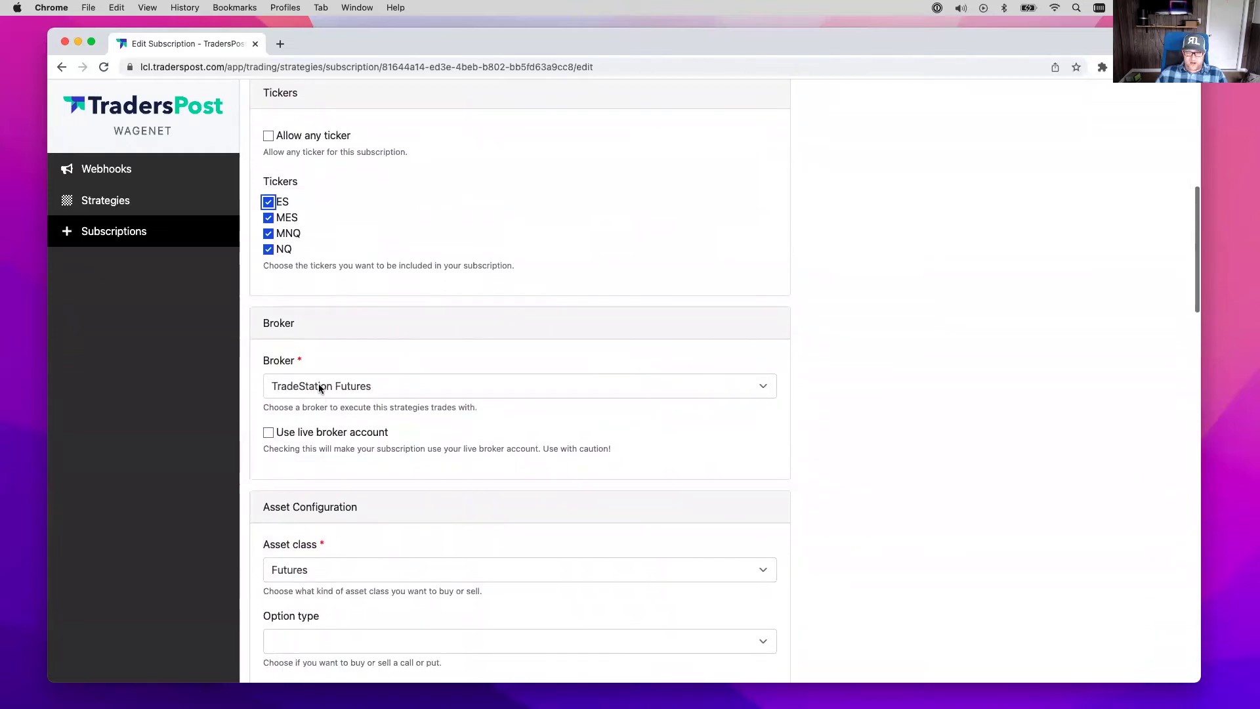
pyautogui.scroll(-1, 327, 435)
pyautogui.scroll(-20, 327, 438)
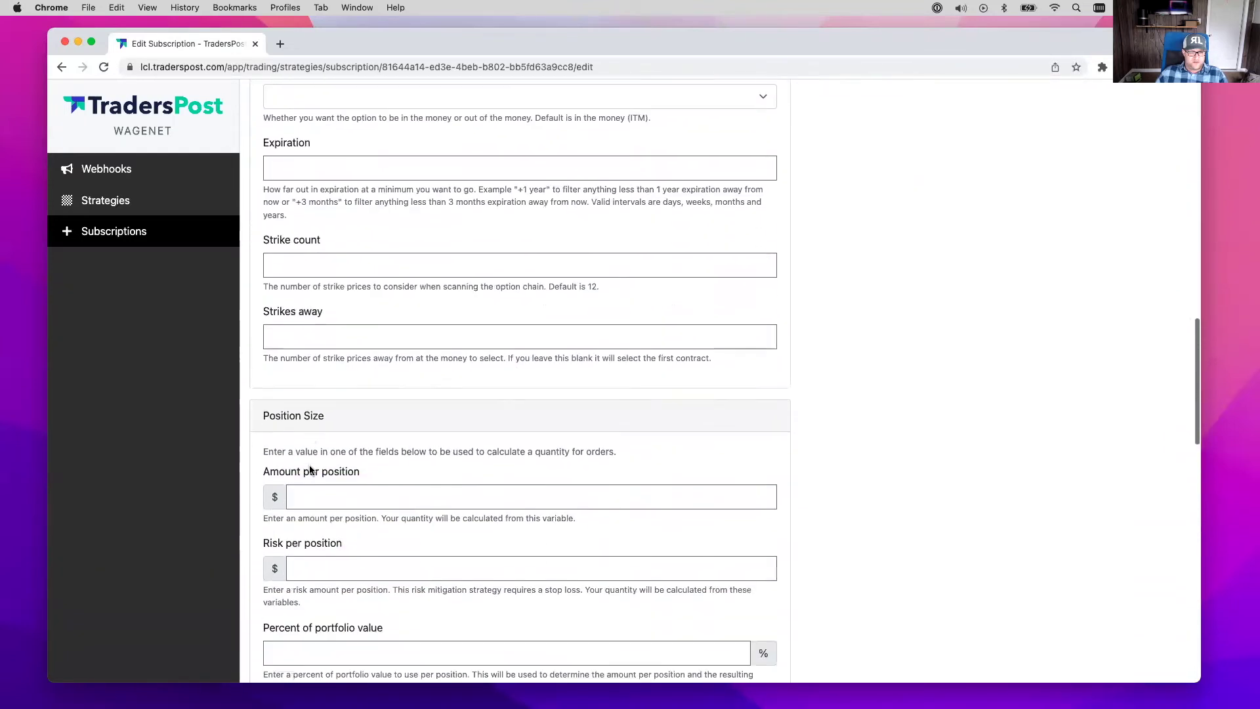
pyautogui.scroll(-4, 310, 465)
pyautogui.doubleClick(262, 411)
pyautogui.click(212, 427)
pyautogui.scroll(-16, 217, 479)
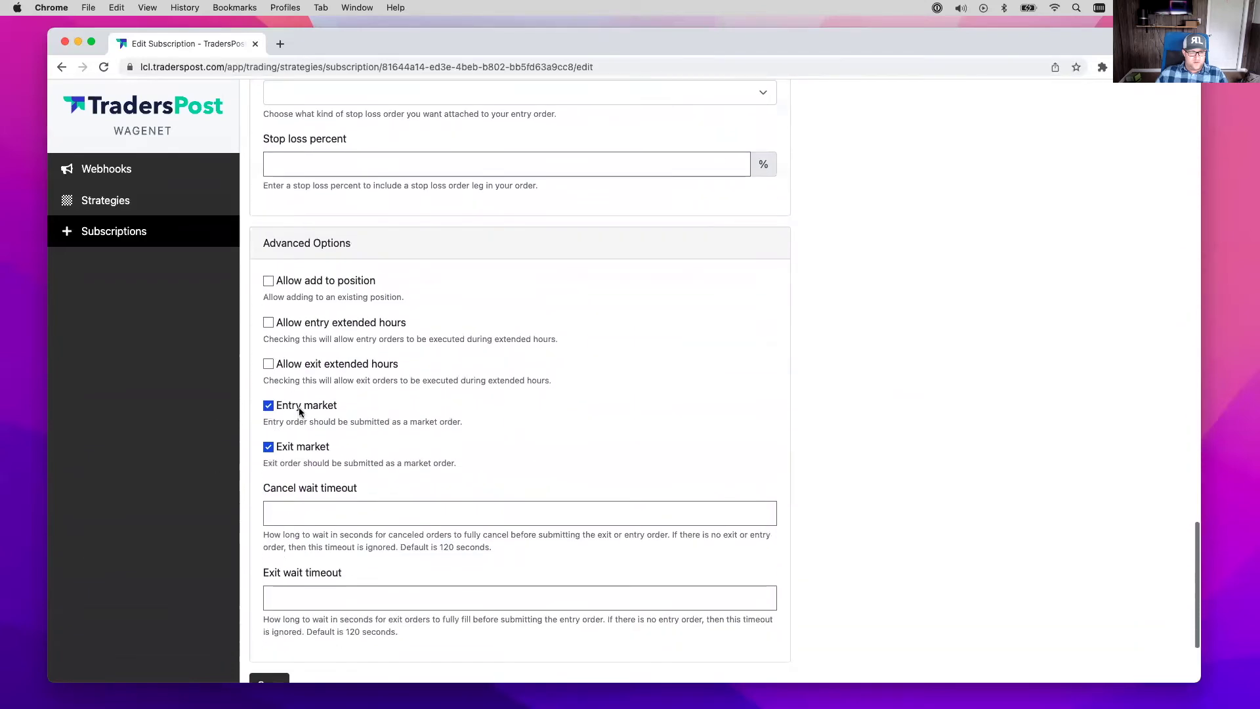
pyautogui.scroll(-4, 293, 453)
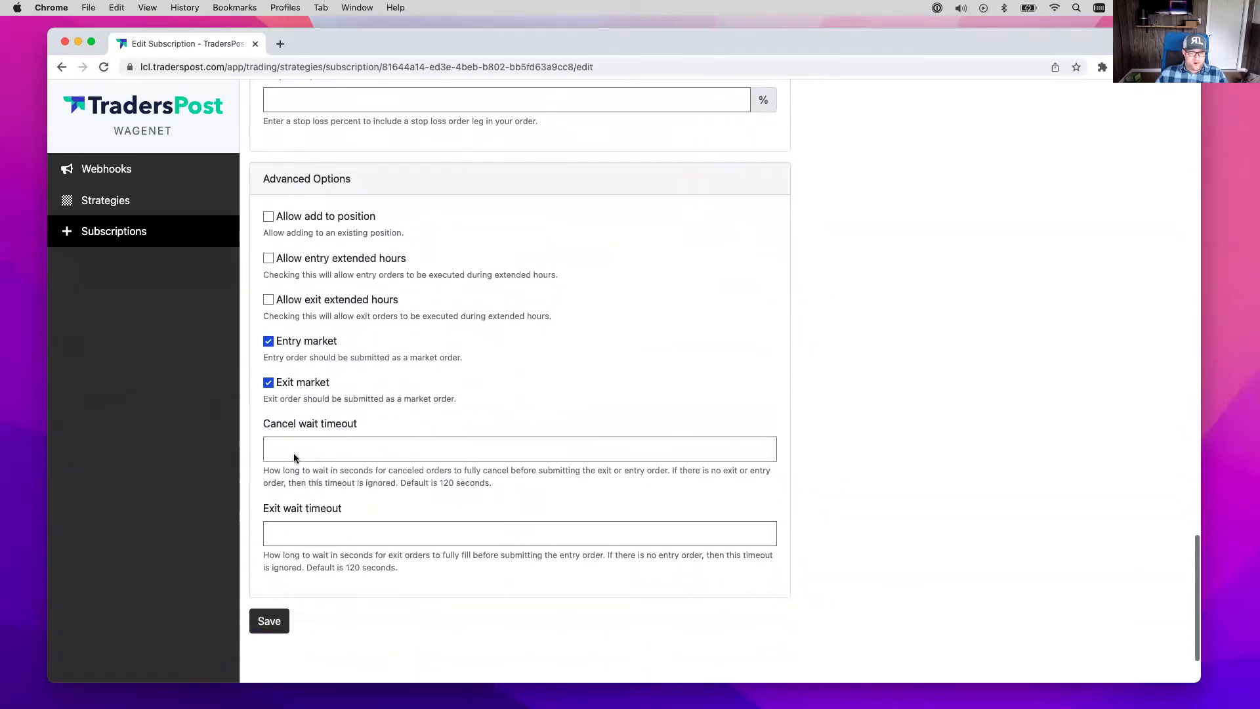
pyautogui.click(268, 562)
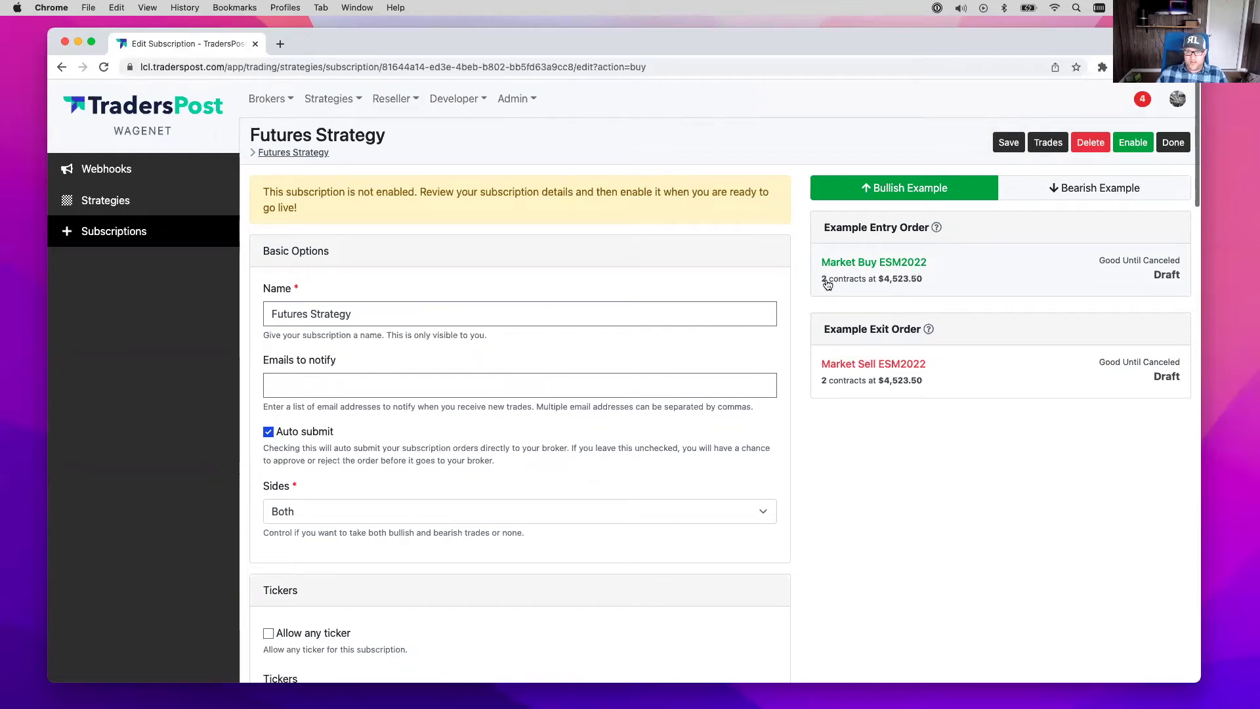
pyautogui.click(1057, 190)
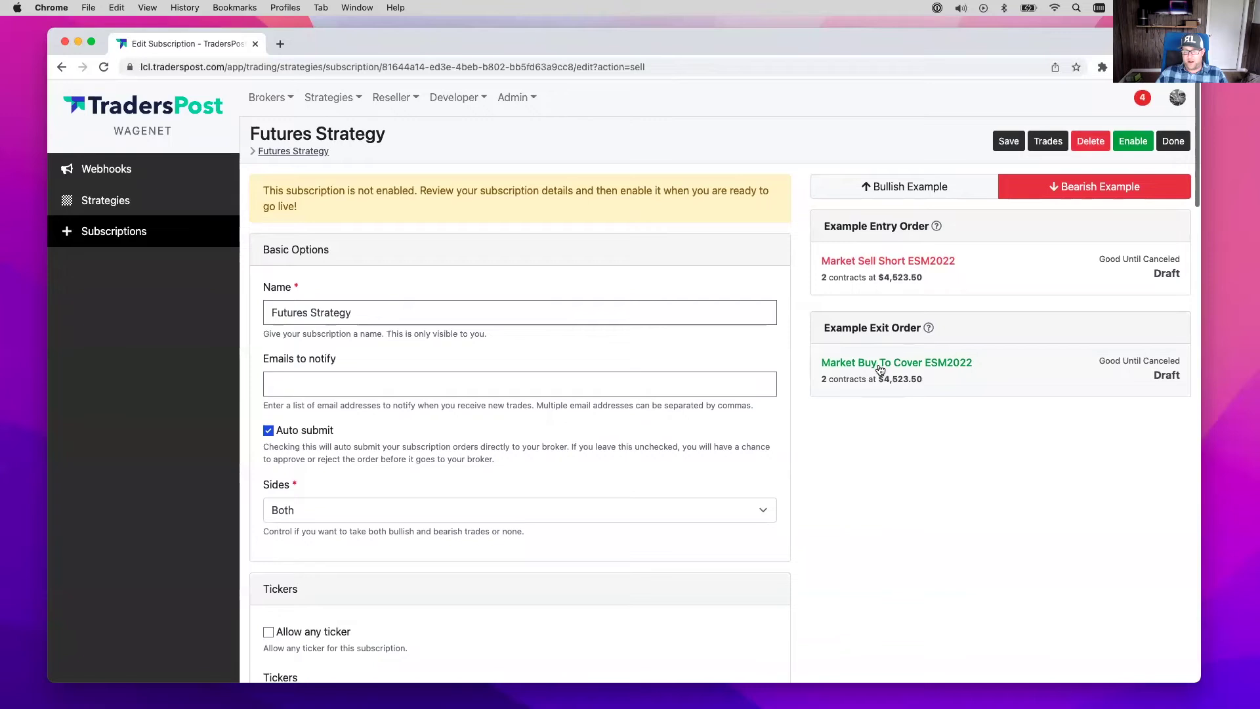
# Switch the Futures Strategy subscription to its bullish example orders, then authorize and enable the subscription.
pyautogui.click(922, 197)
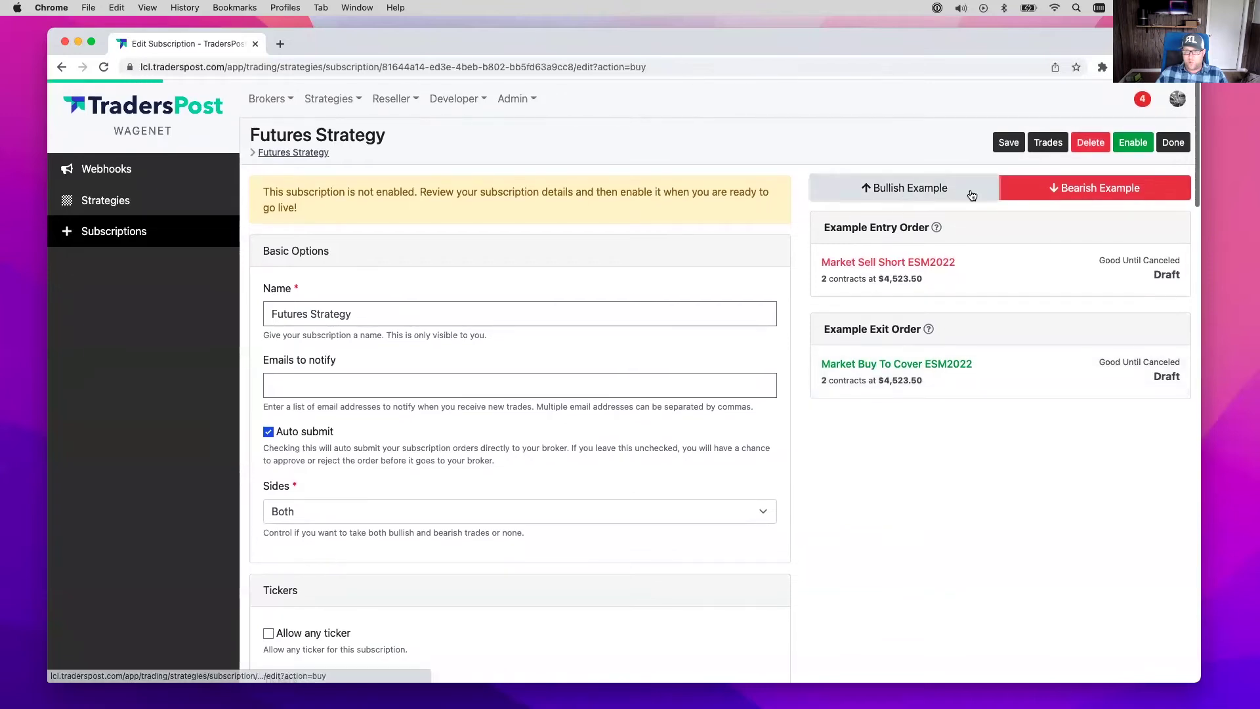
pyautogui.click(1133, 143)
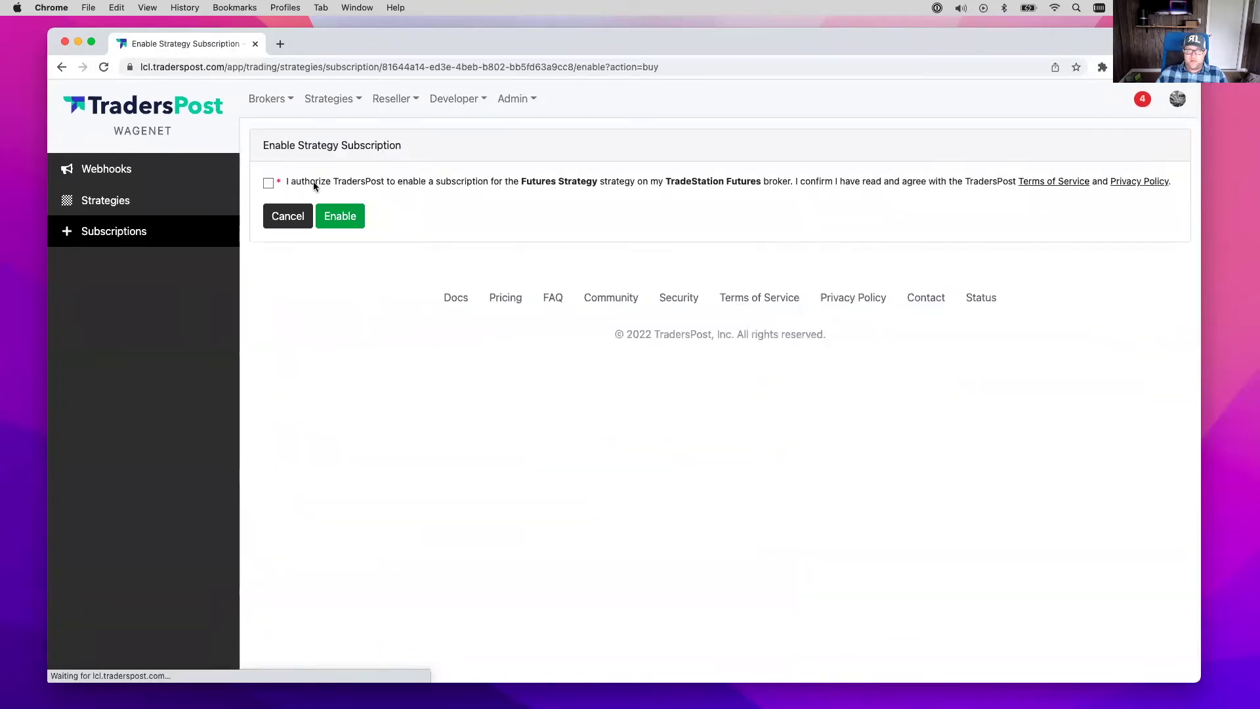
pyautogui.click(268, 183)
pyautogui.click(339, 218)
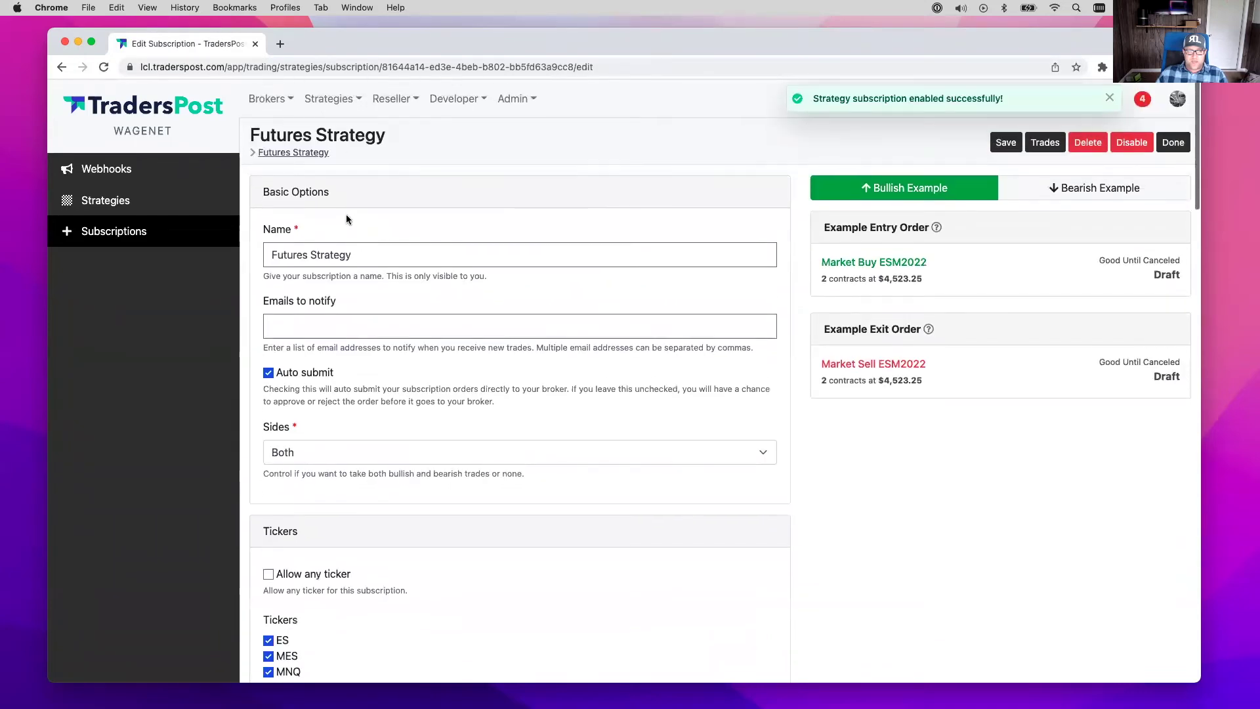
# Send a Buy signal for NQ from Futures Webhook with Test turned off.
pyautogui.click(330, 98)
pyautogui.click(338, 129)
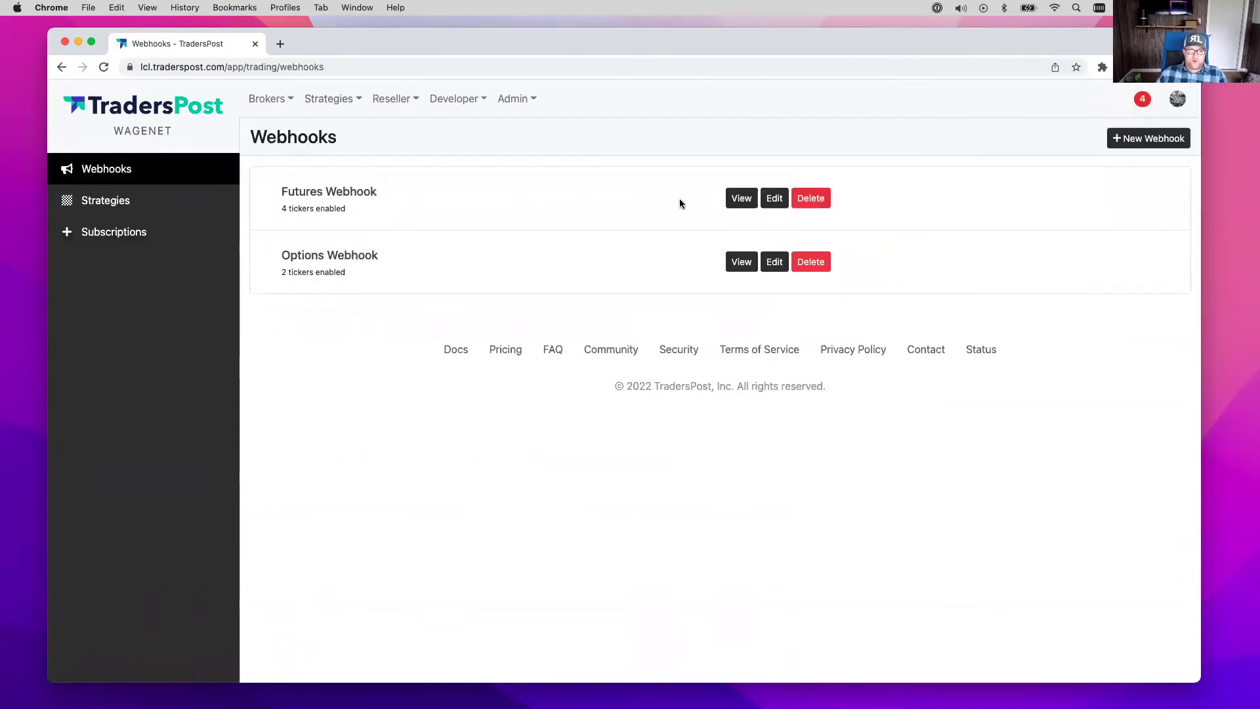
pyautogui.click(738, 198)
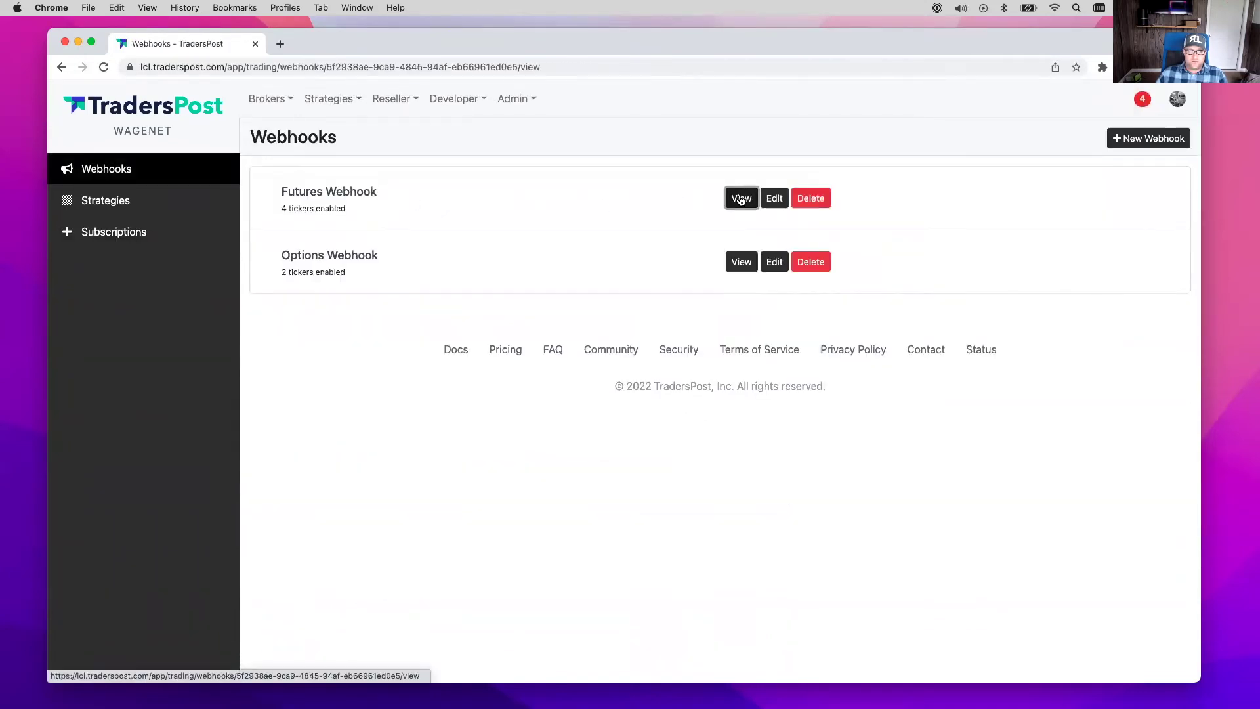
pyautogui.scroll(-5, 629, 253)
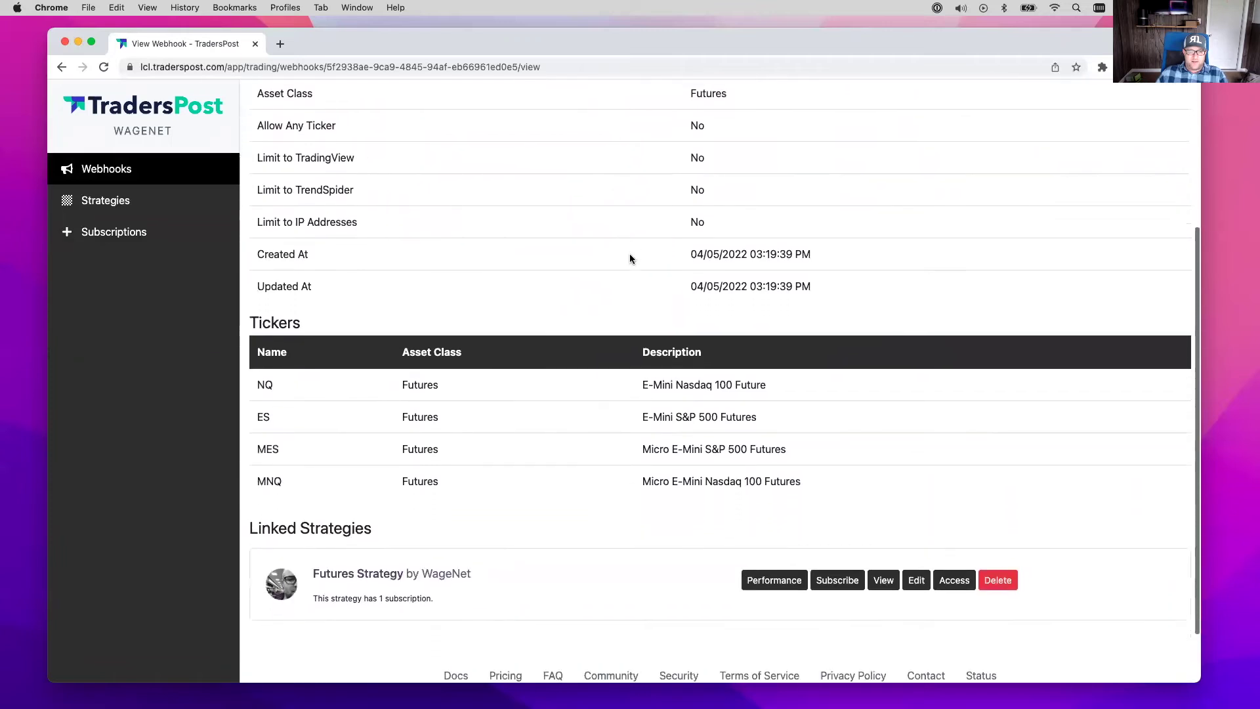
pyautogui.scroll(5, 629, 254)
pyautogui.click(1076, 148)
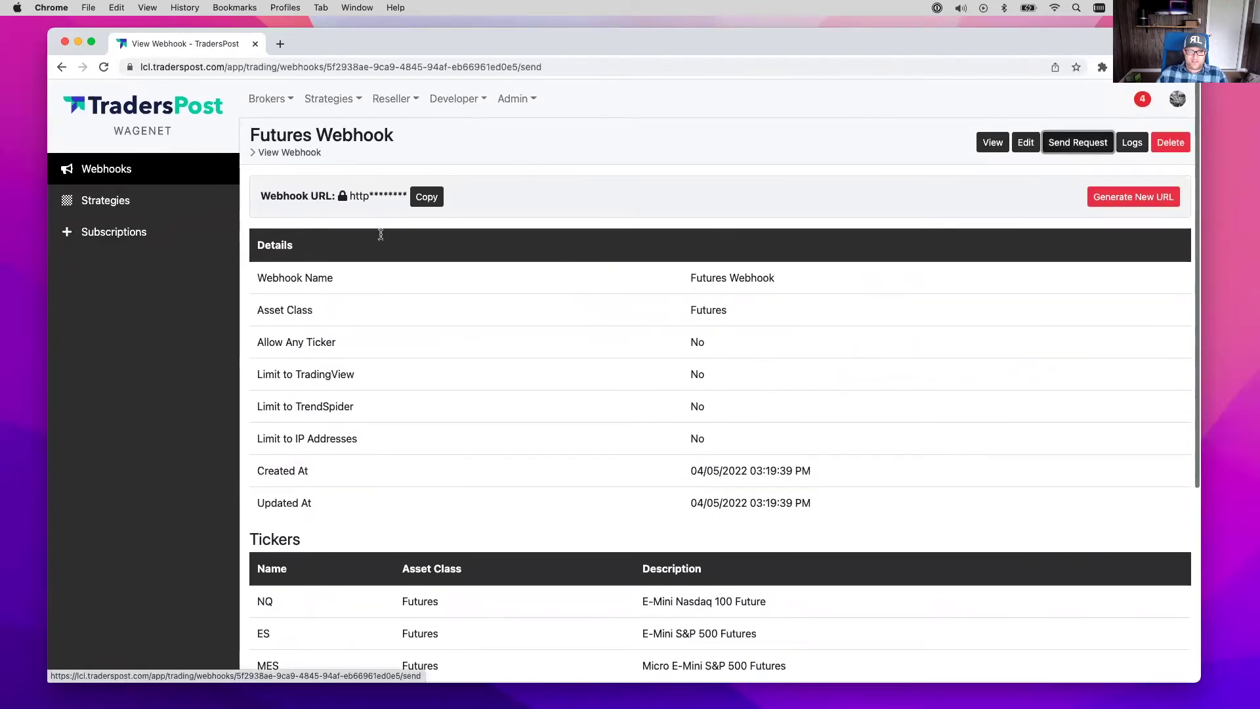
pyautogui.click(269, 496)
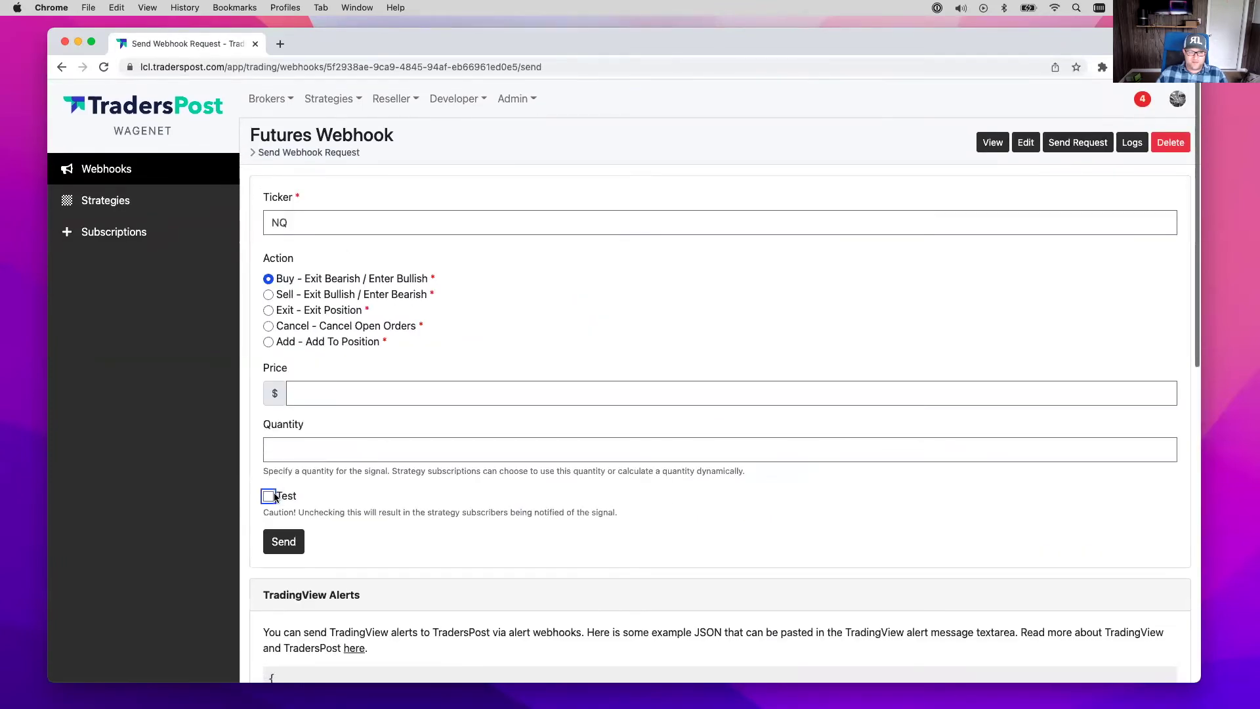
pyautogui.scroll(-1, 283, 547)
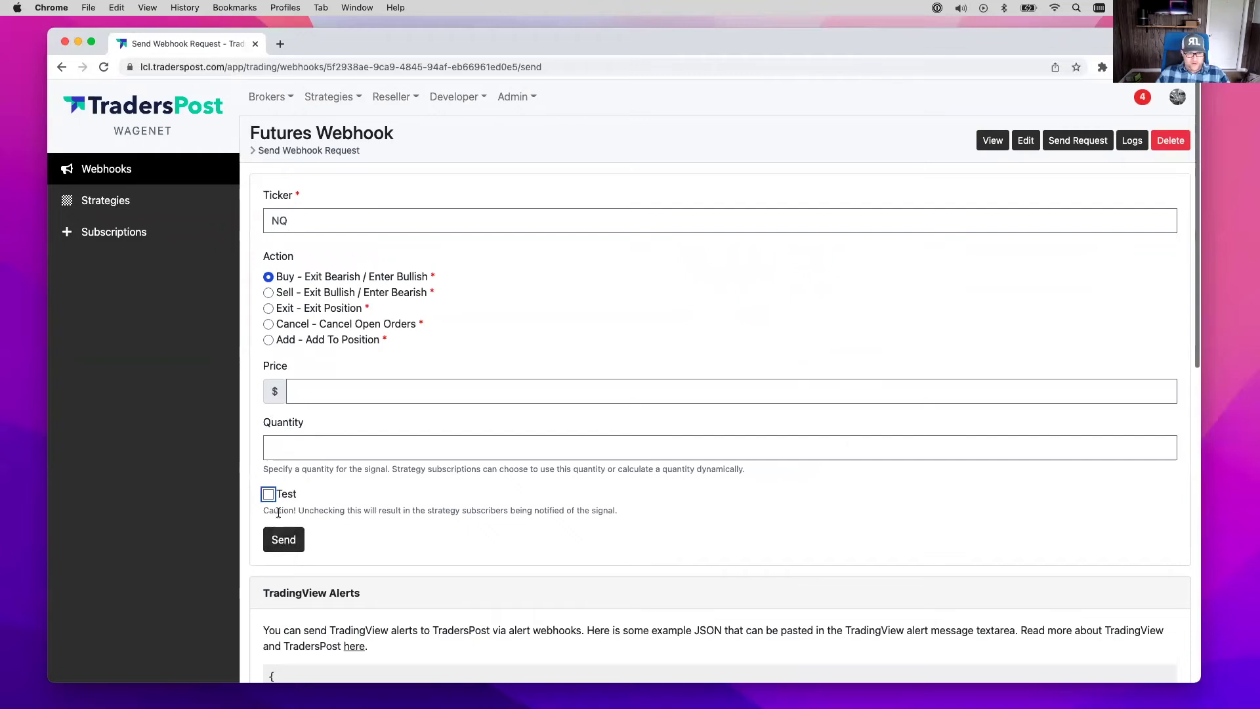
pyautogui.click(284, 540)
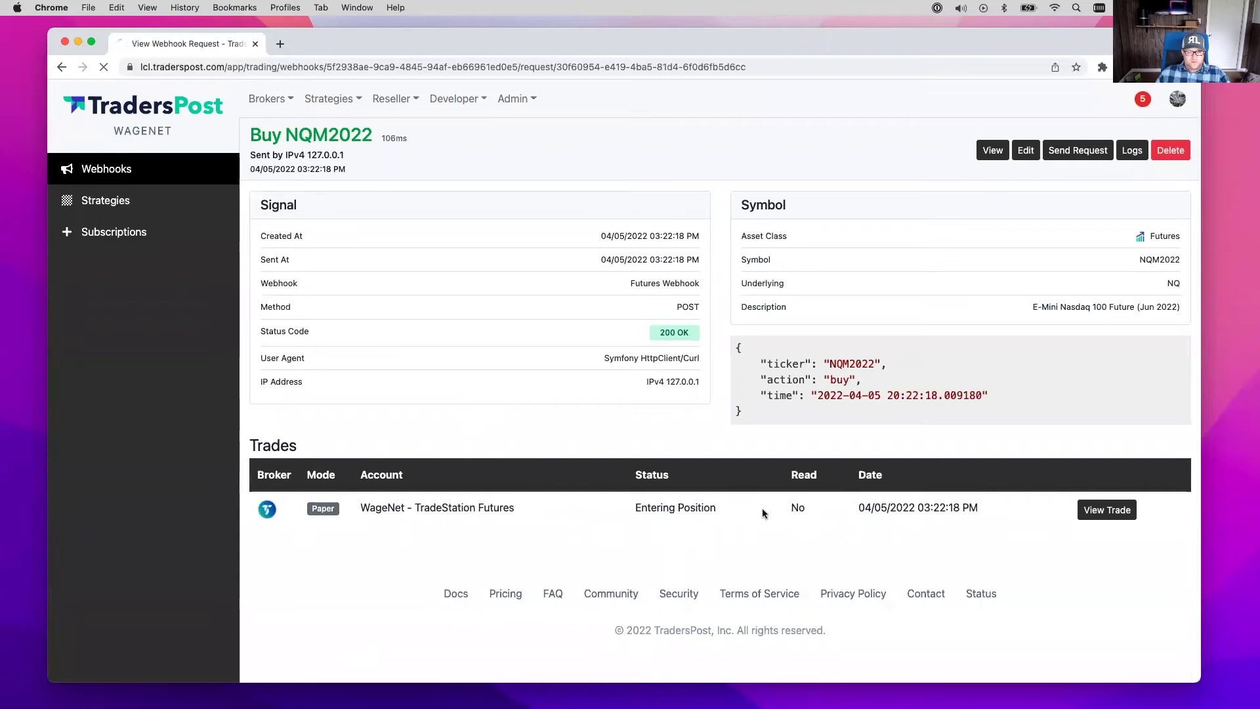
# Examine the resulting NQM2022 buy trade, including its broker log's request, response and order details.
pyautogui.click(1107, 512)
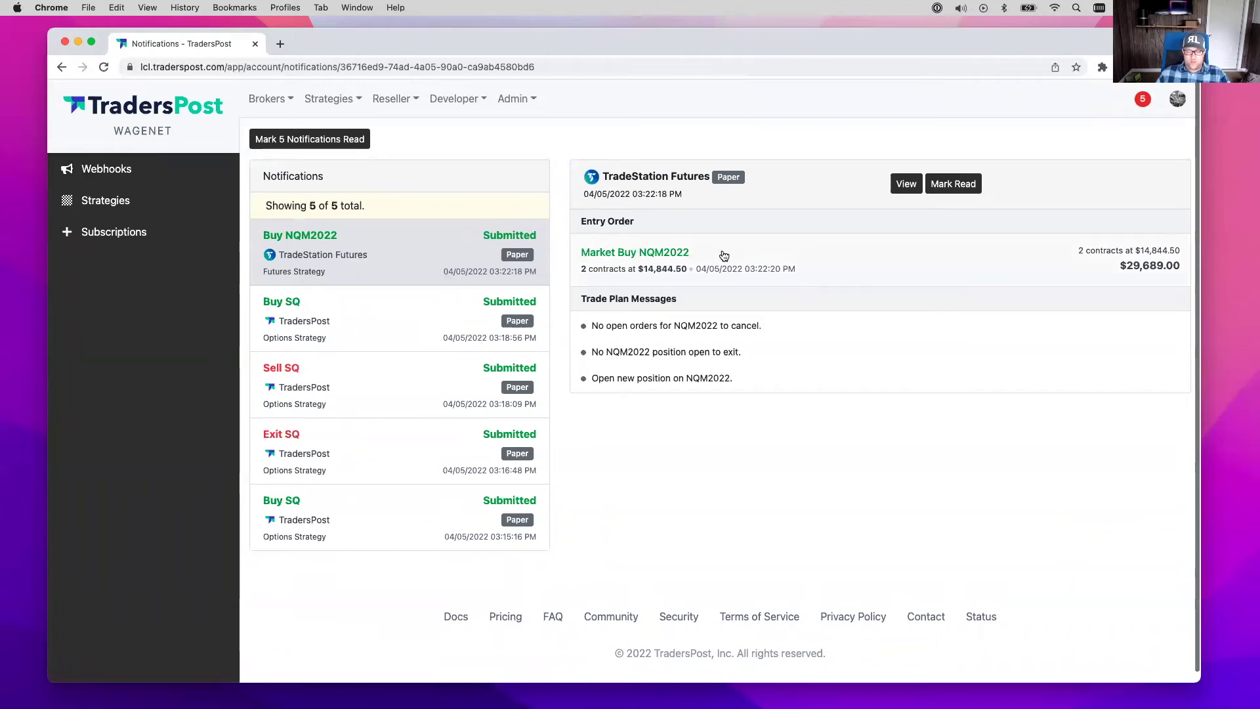
pyautogui.click(898, 191)
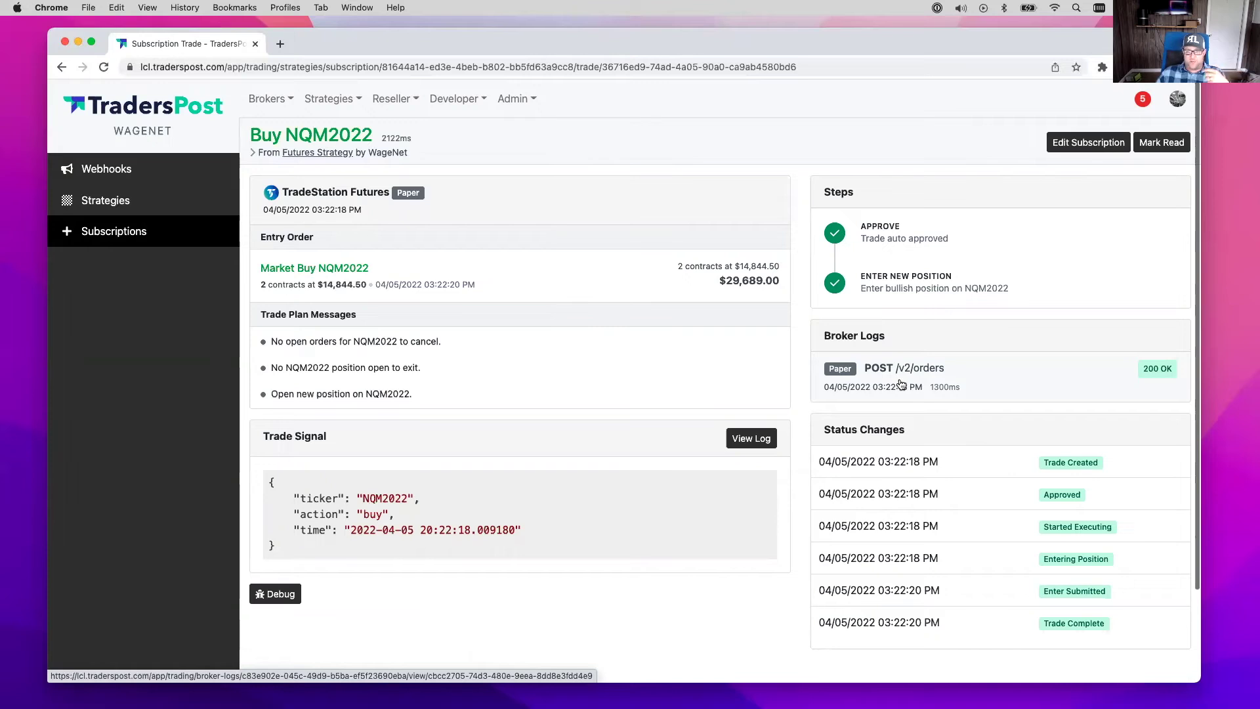
pyautogui.click(925, 385)
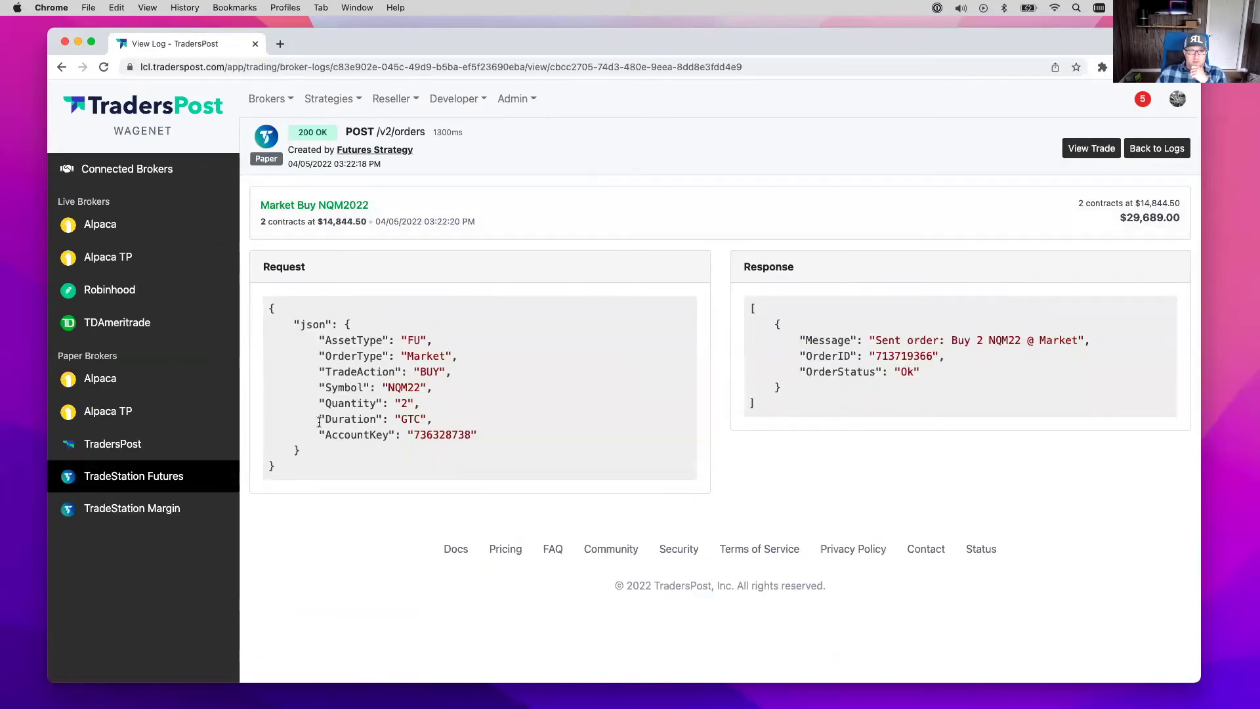
pyautogui.moveTo(276, 452); pyautogui.dragTo(253, 315)
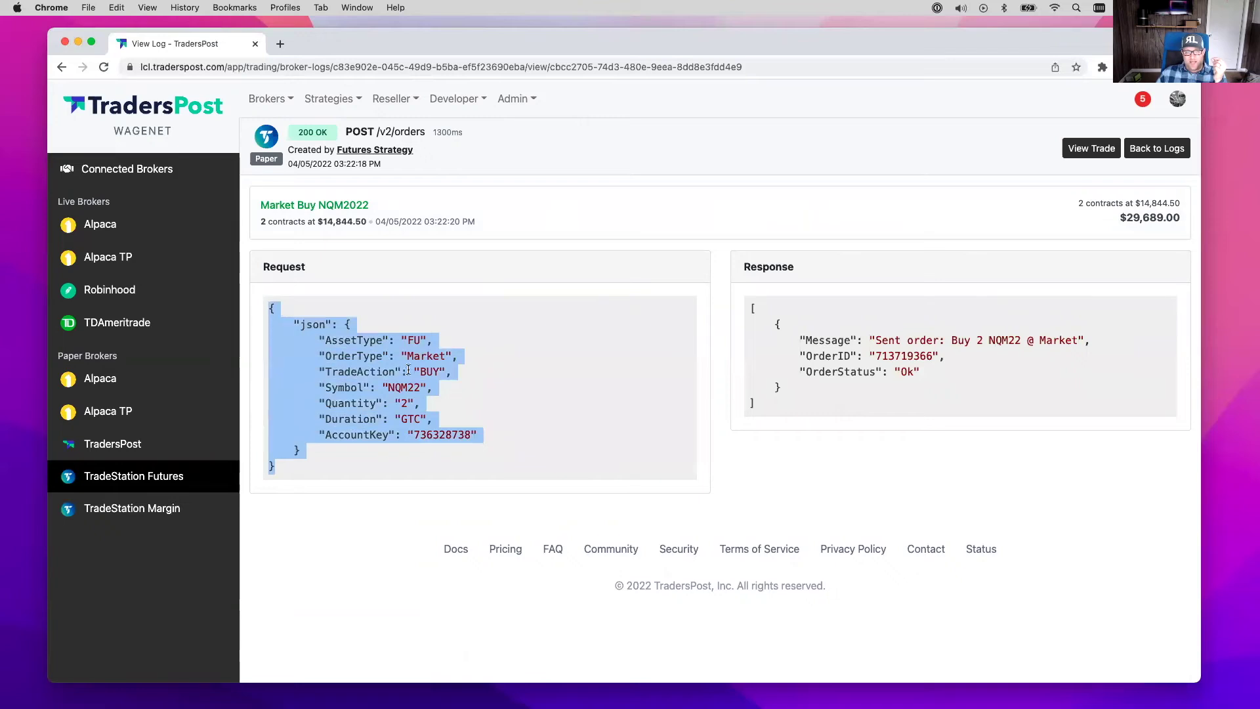
pyautogui.moveTo(761, 407); pyautogui.dragTo(736, 314)
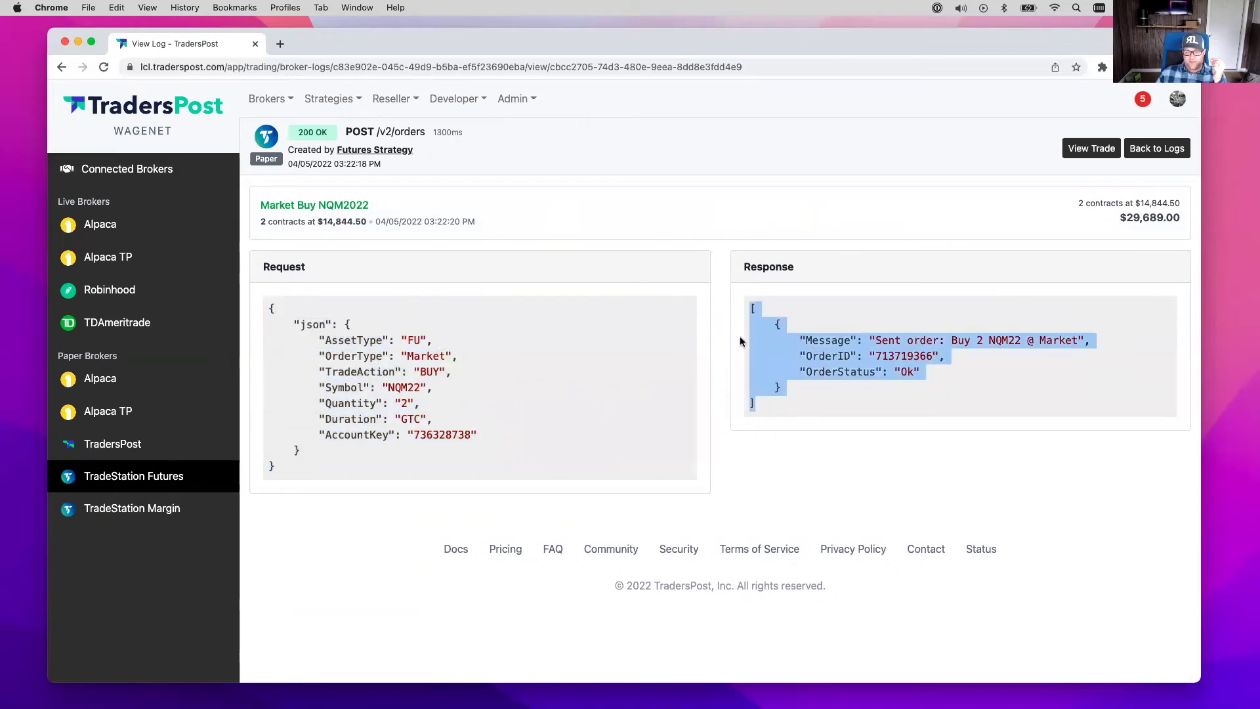
pyautogui.click(371, 223)
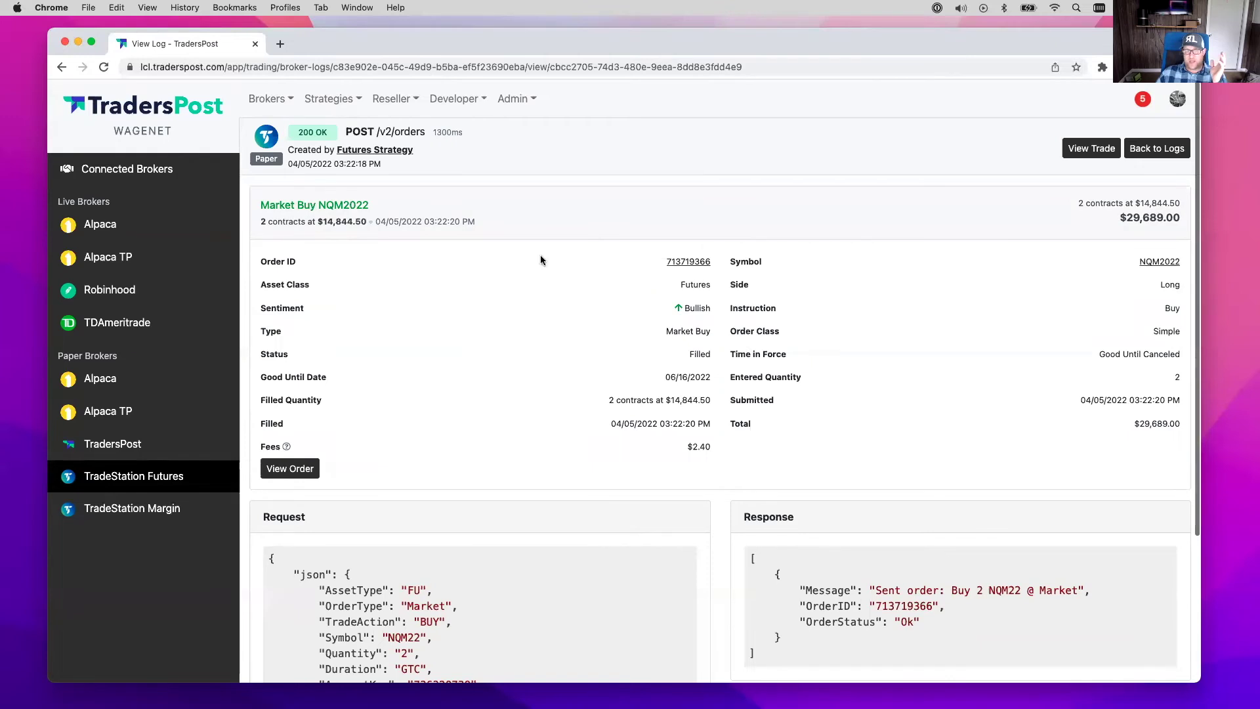
# Check the open positions and closed orders of the TradeStation Futures paper broker.
pyautogui.click(60, 68)
pyautogui.click(279, 98)
pyautogui.scroll(-1, 308, 250)
pyautogui.click(318, 327)
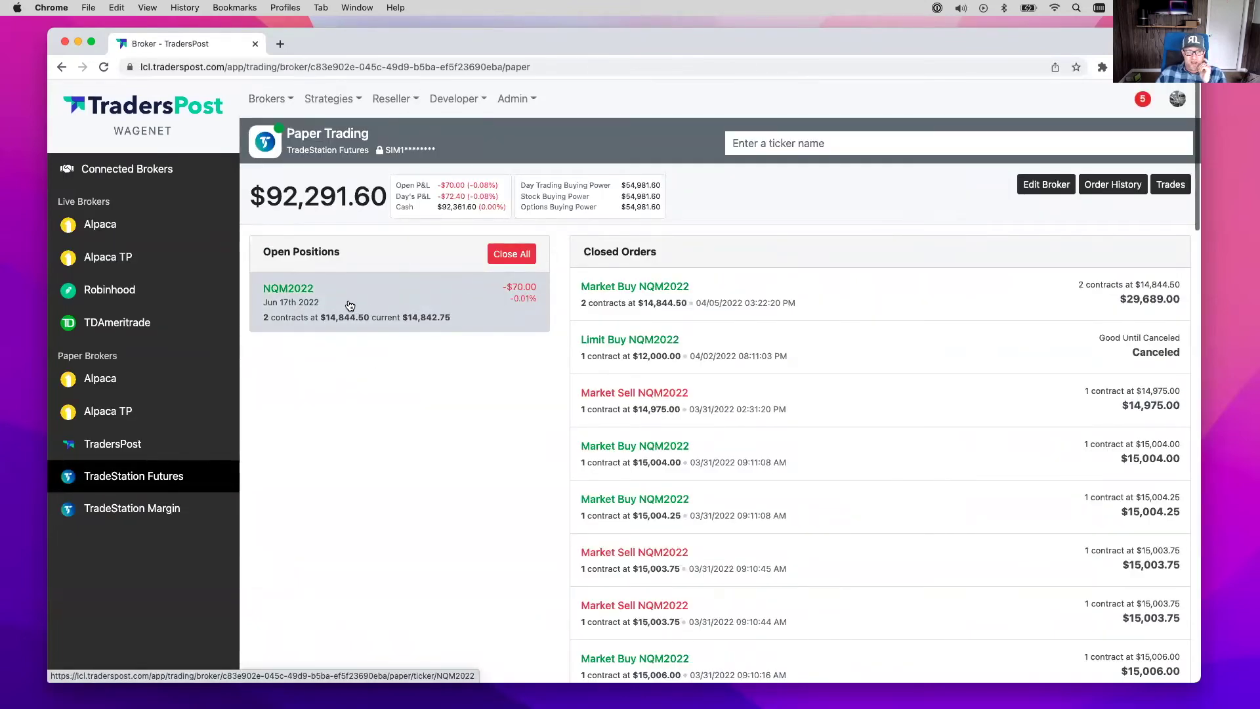
pyautogui.click(336, 100)
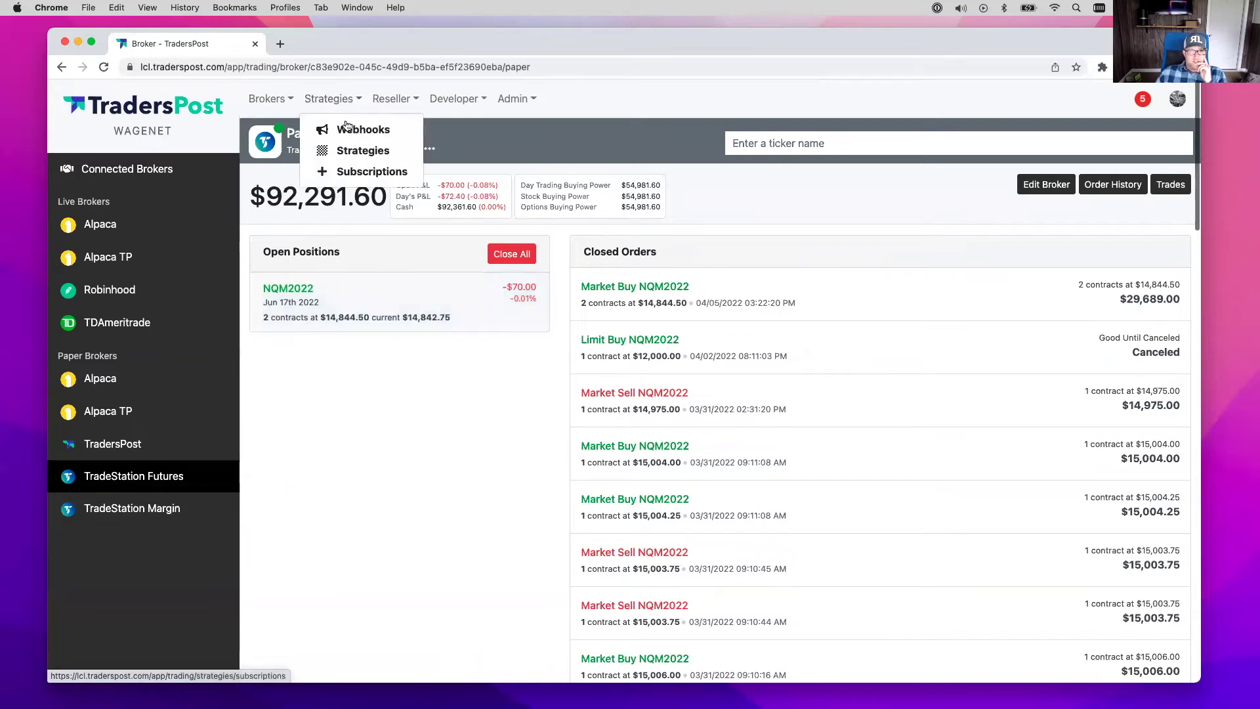
pyautogui.click(347, 134)
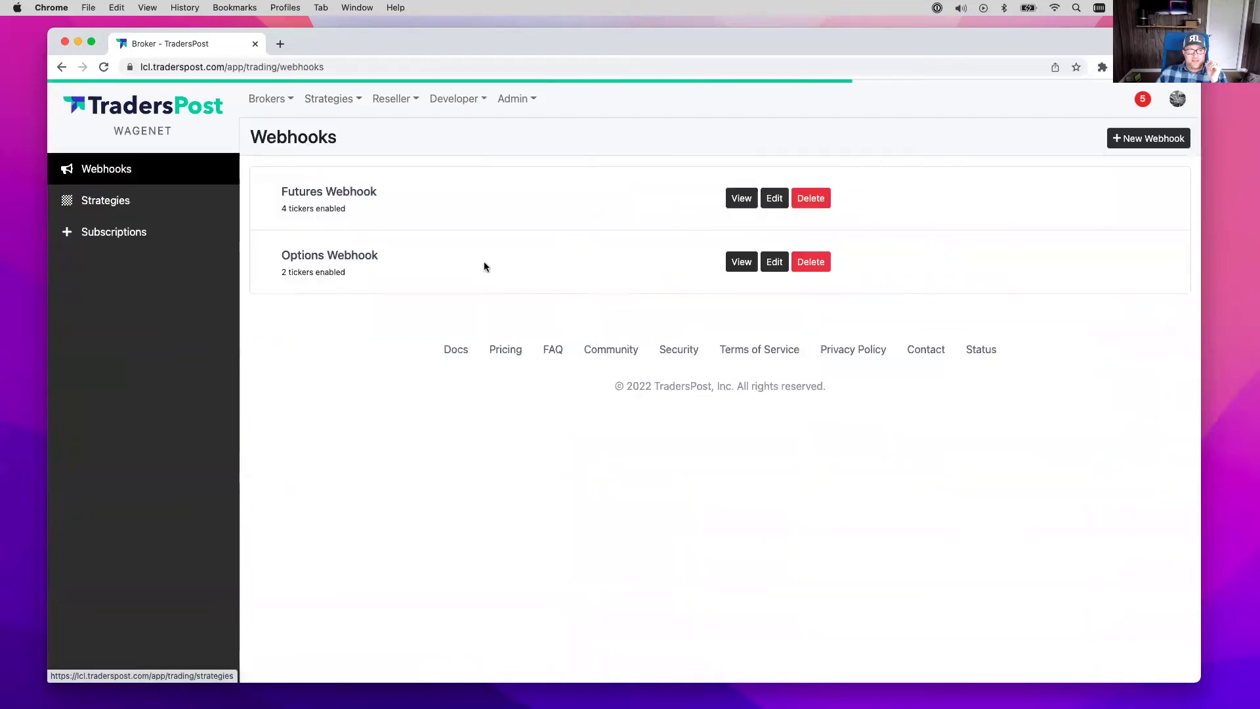
pyautogui.click(740, 197)
pyautogui.click(1065, 147)
# Turn off Auto submit in the Futures Strategy subscription and save it.
pyautogui.click(335, 100)
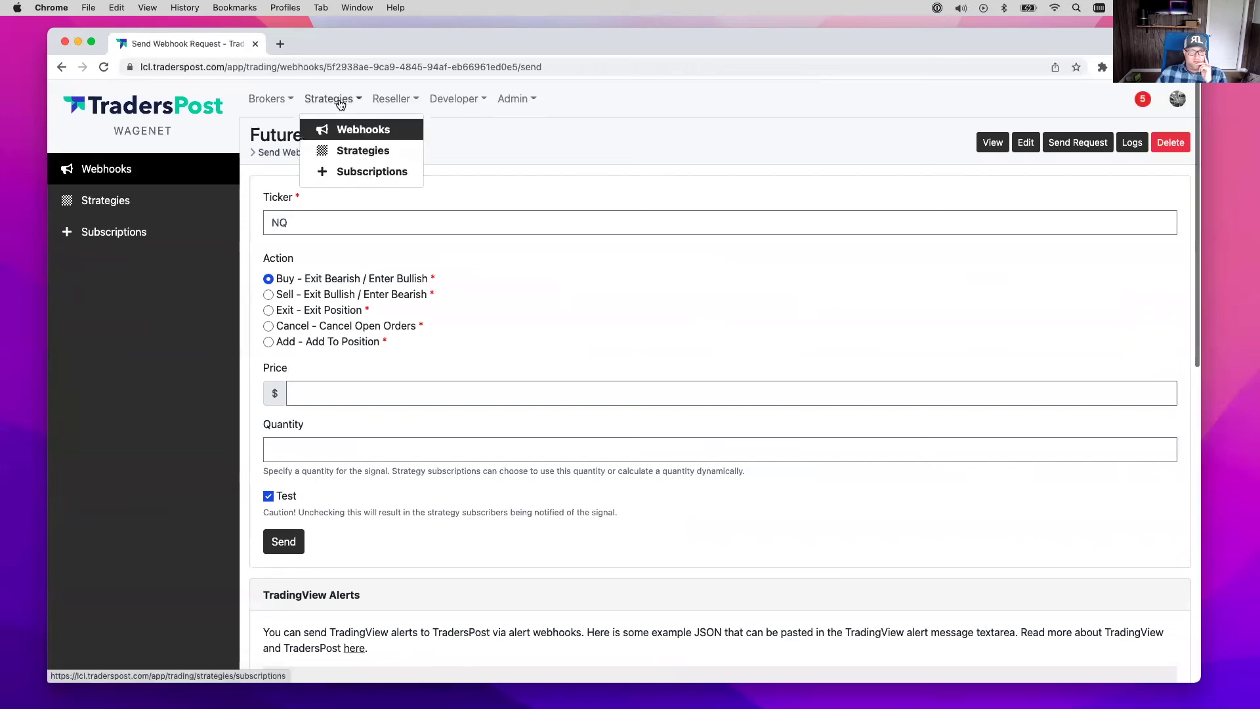
pyautogui.click(354, 172)
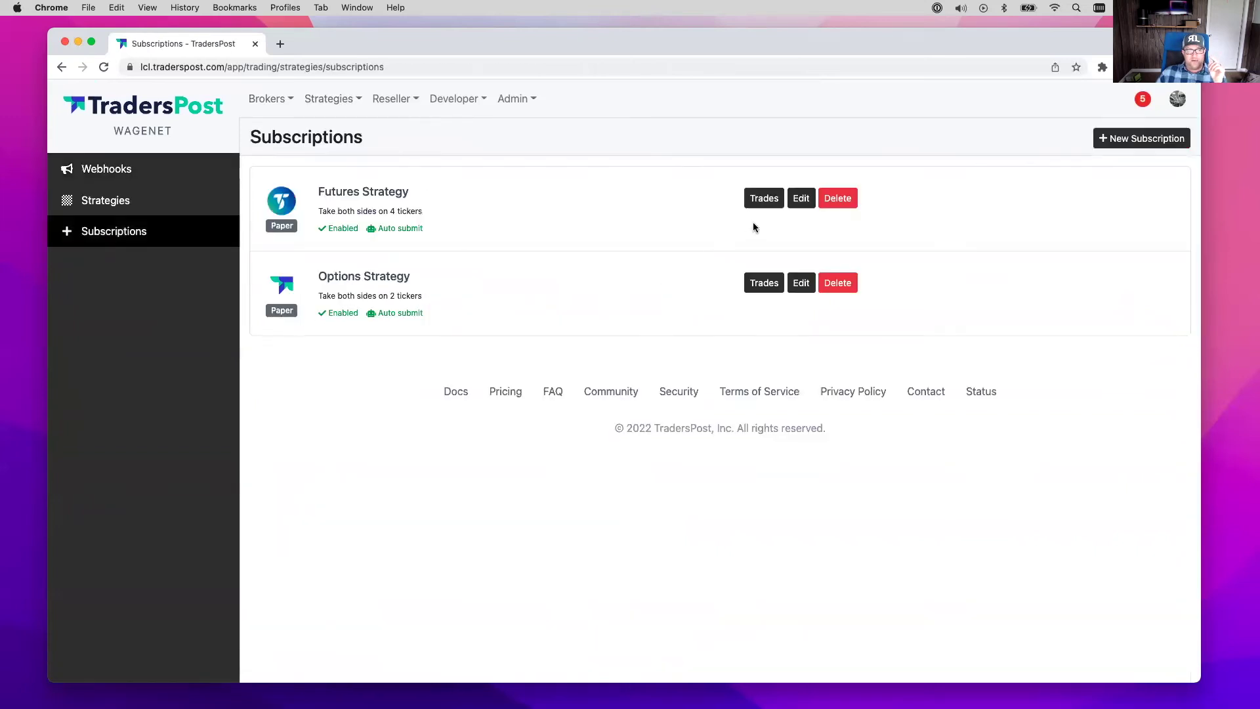
pyautogui.click(801, 199)
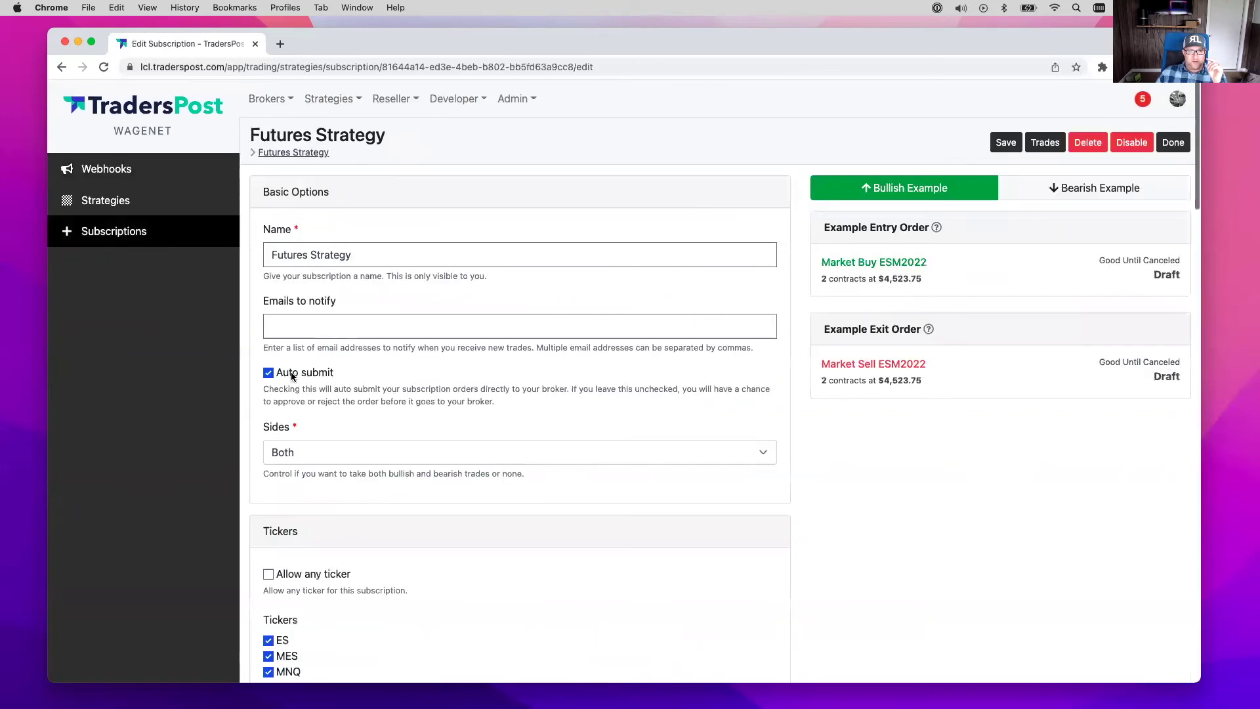
pyautogui.click(1006, 145)
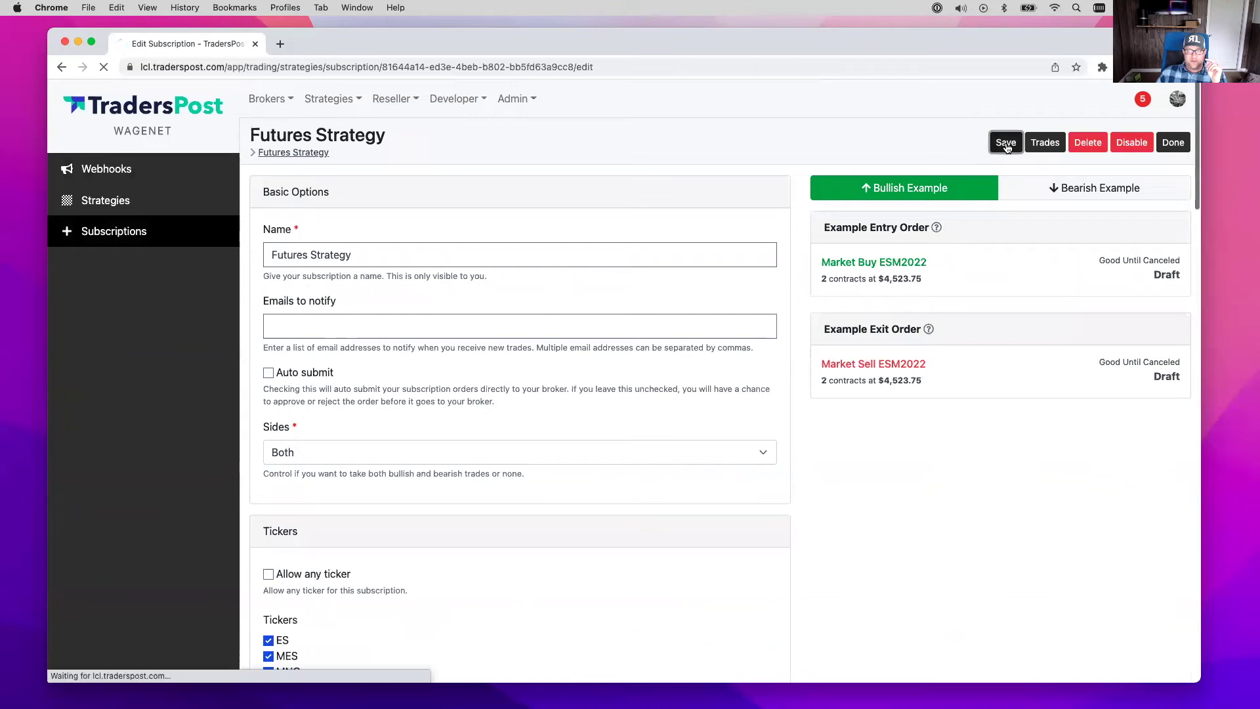
# Send a Sell signal for NQ from Futures Webhook with Test turned off.
pyautogui.click(331, 99)
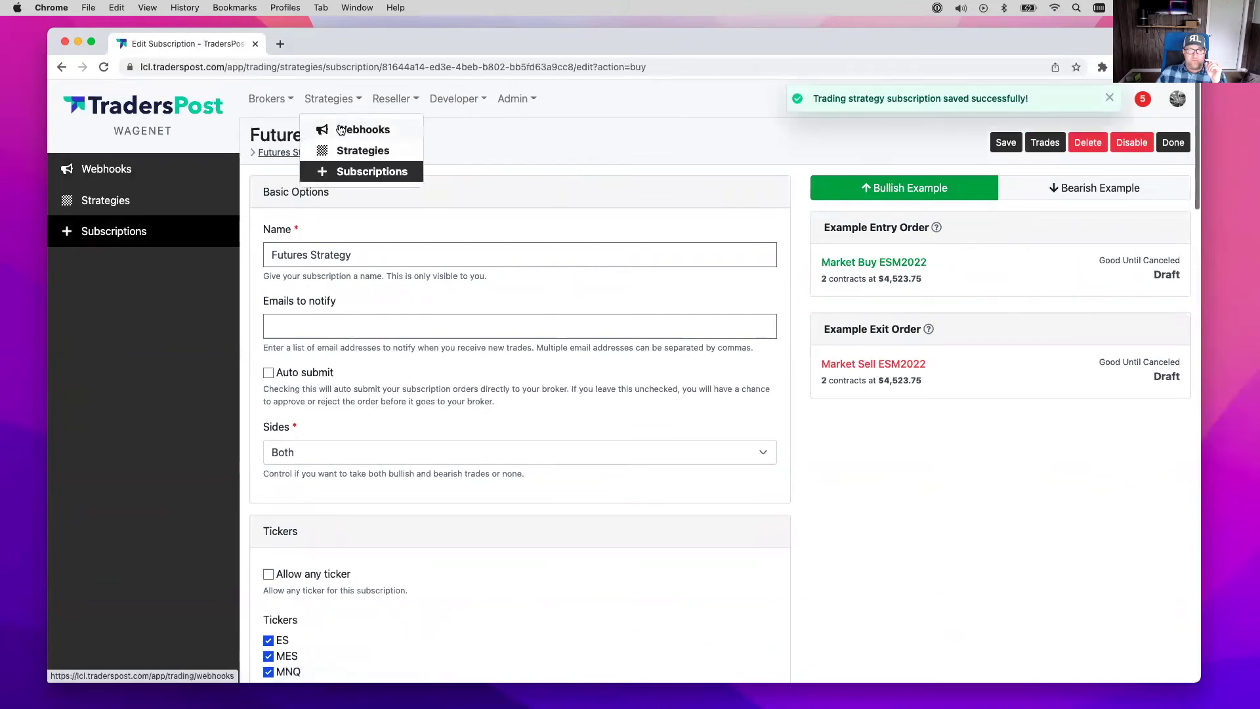
pyautogui.click(340, 130)
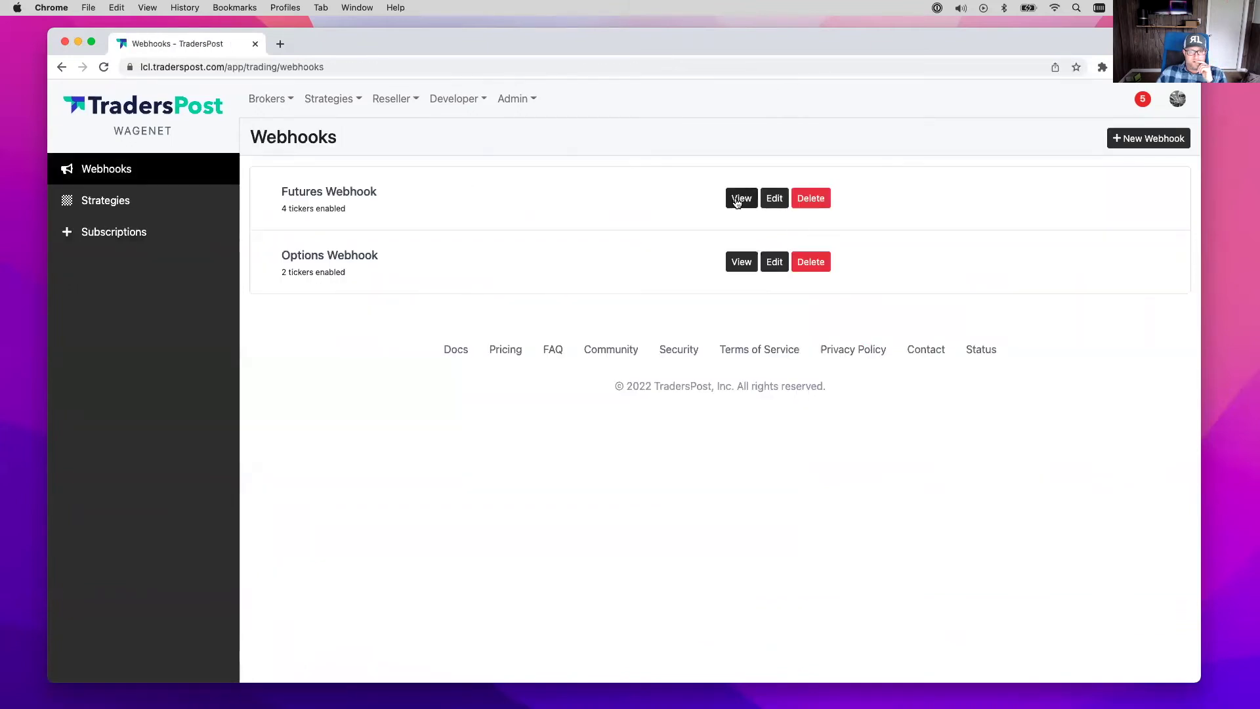
pyautogui.click(730, 200)
pyautogui.click(1078, 142)
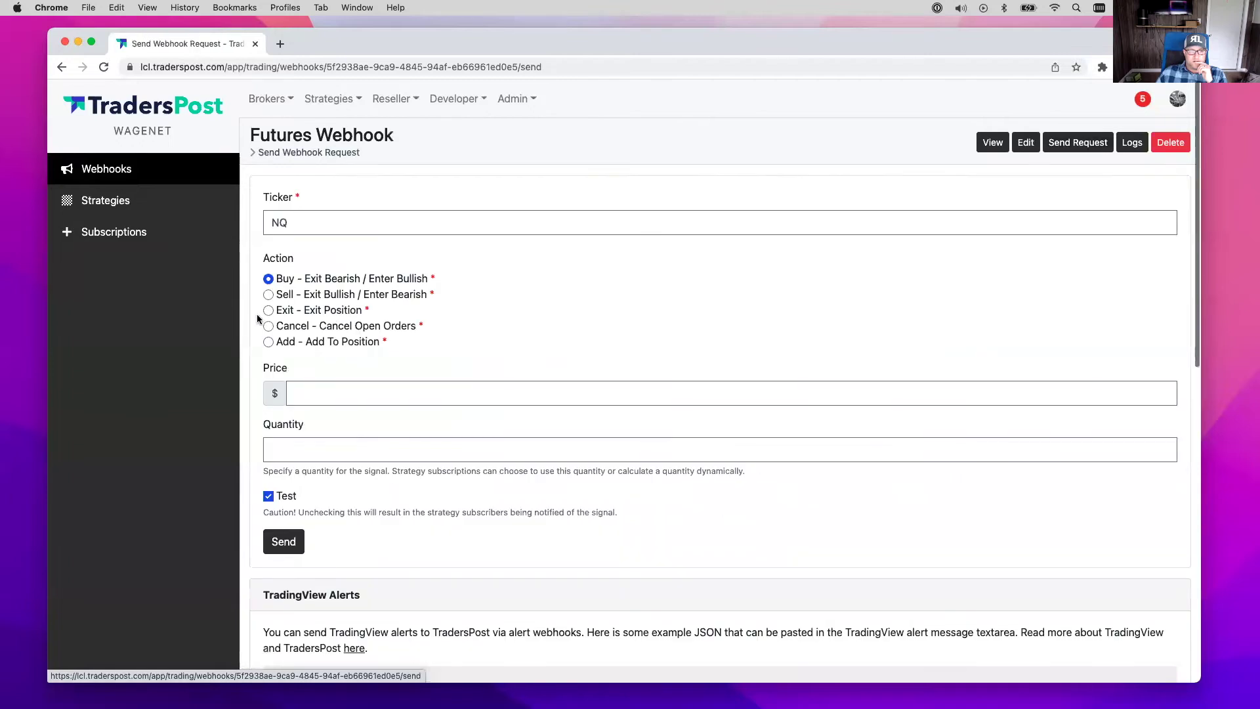
pyautogui.click(283, 298)
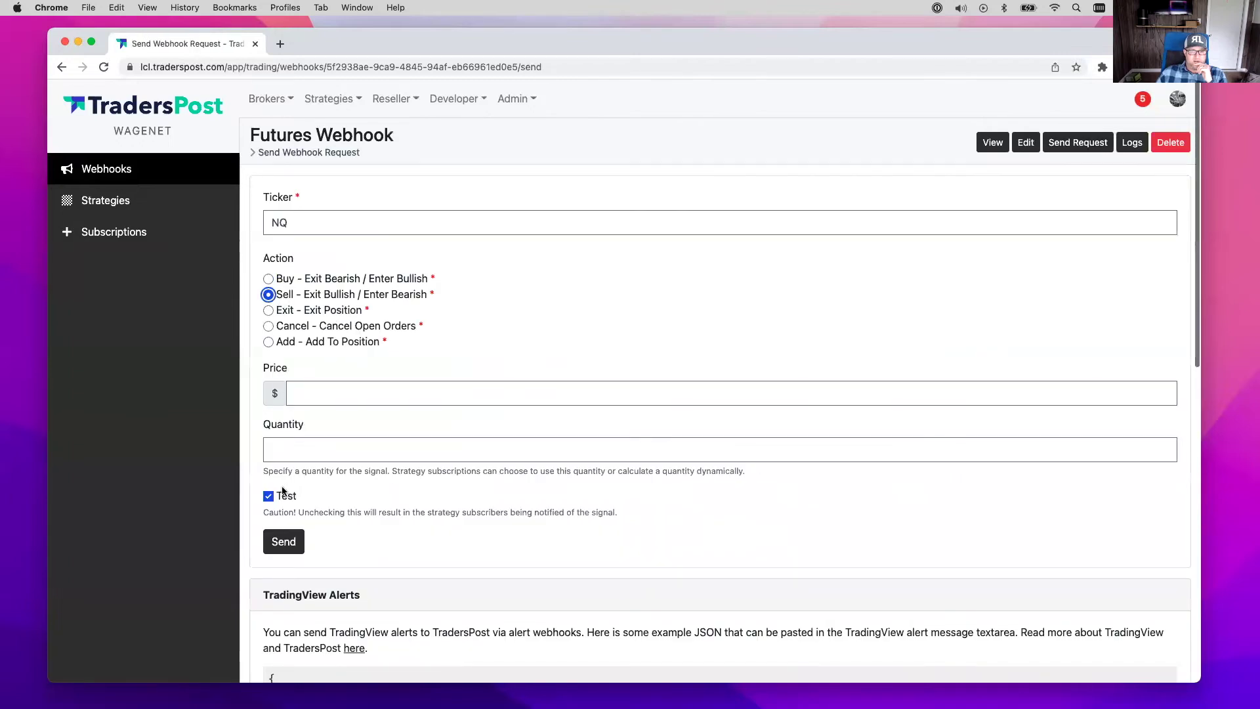
pyautogui.click(289, 541)
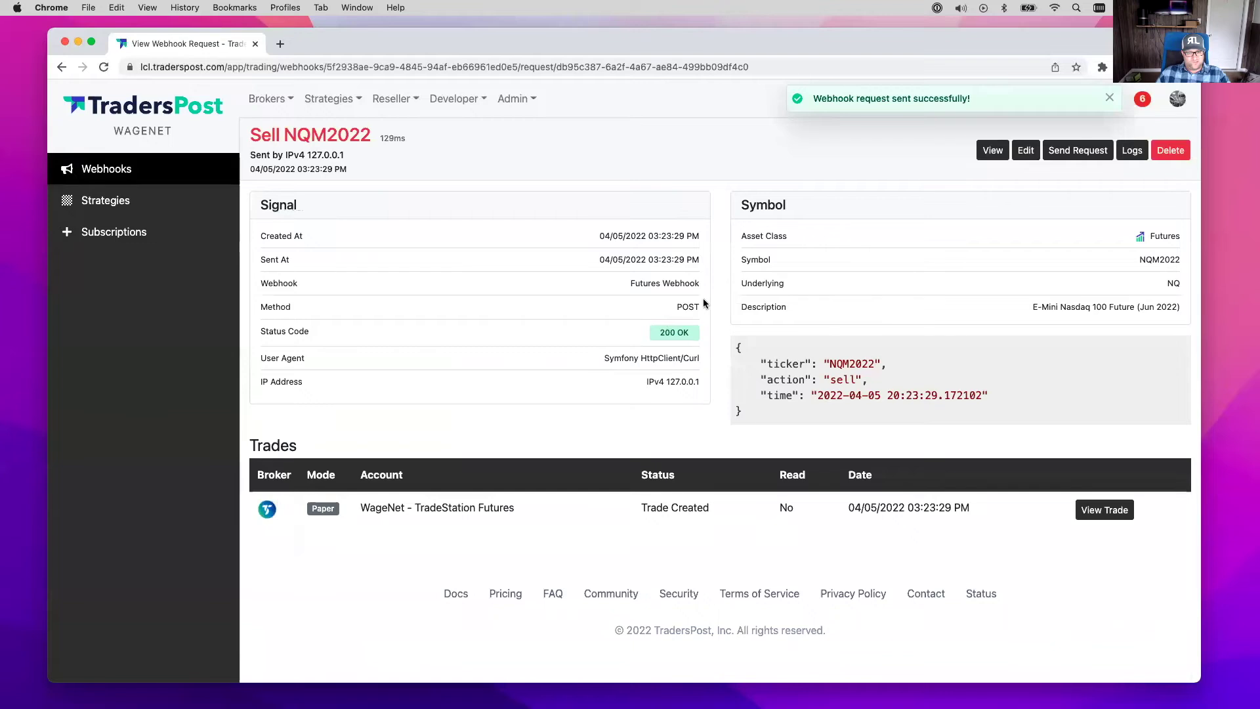
# Open the pending NQM2022 sell trade from the notifications and approve it for submission to the broker.
pyautogui.press('super+r')
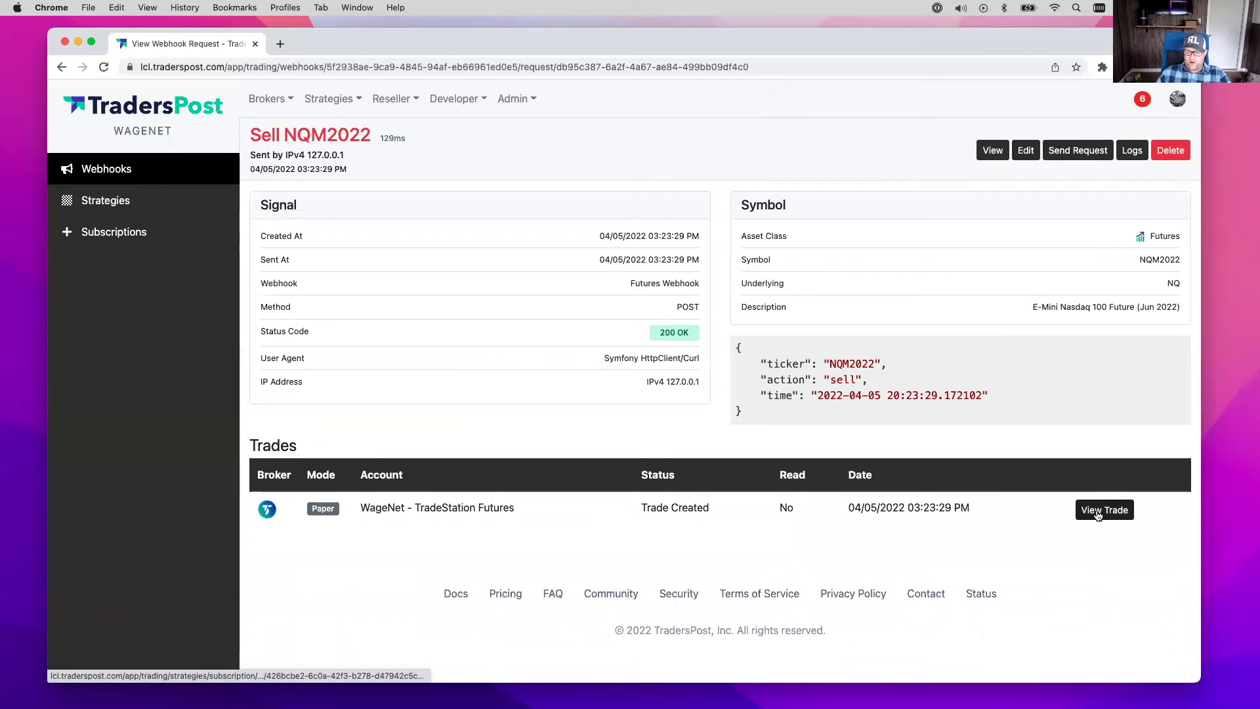
pyautogui.click(1143, 101)
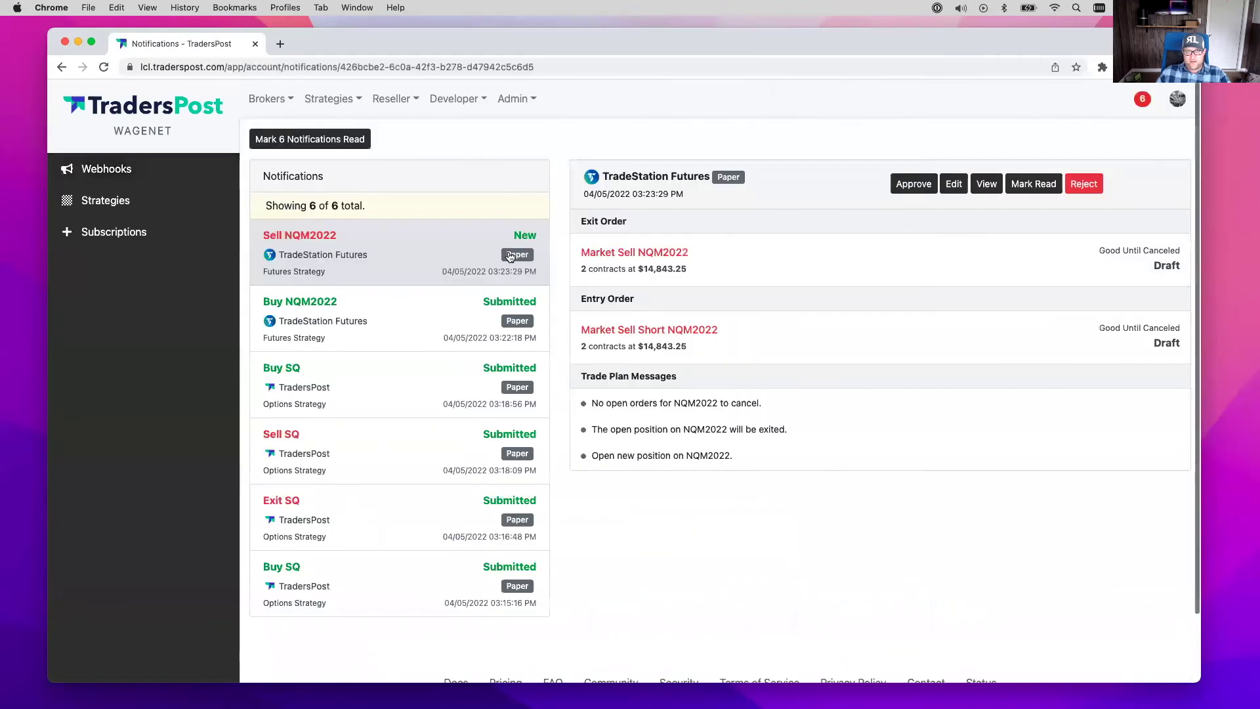
pyautogui.click(986, 183)
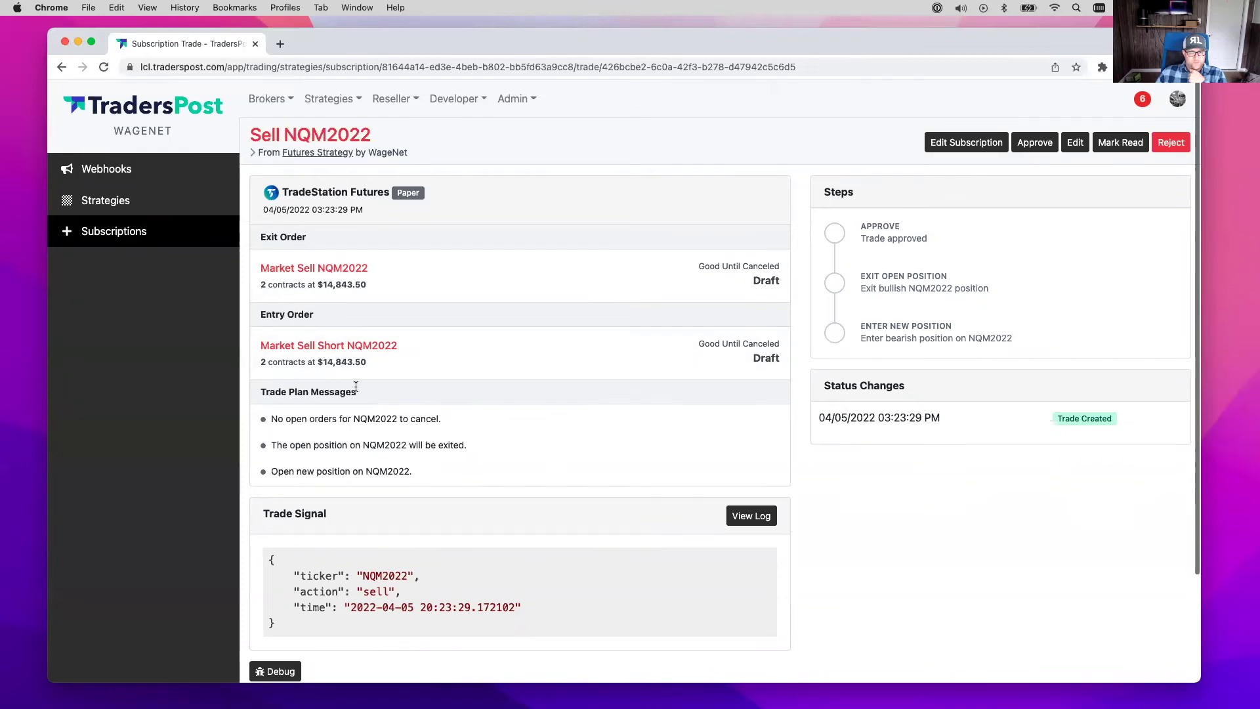
pyautogui.click(1034, 145)
pyautogui.click(506, 193)
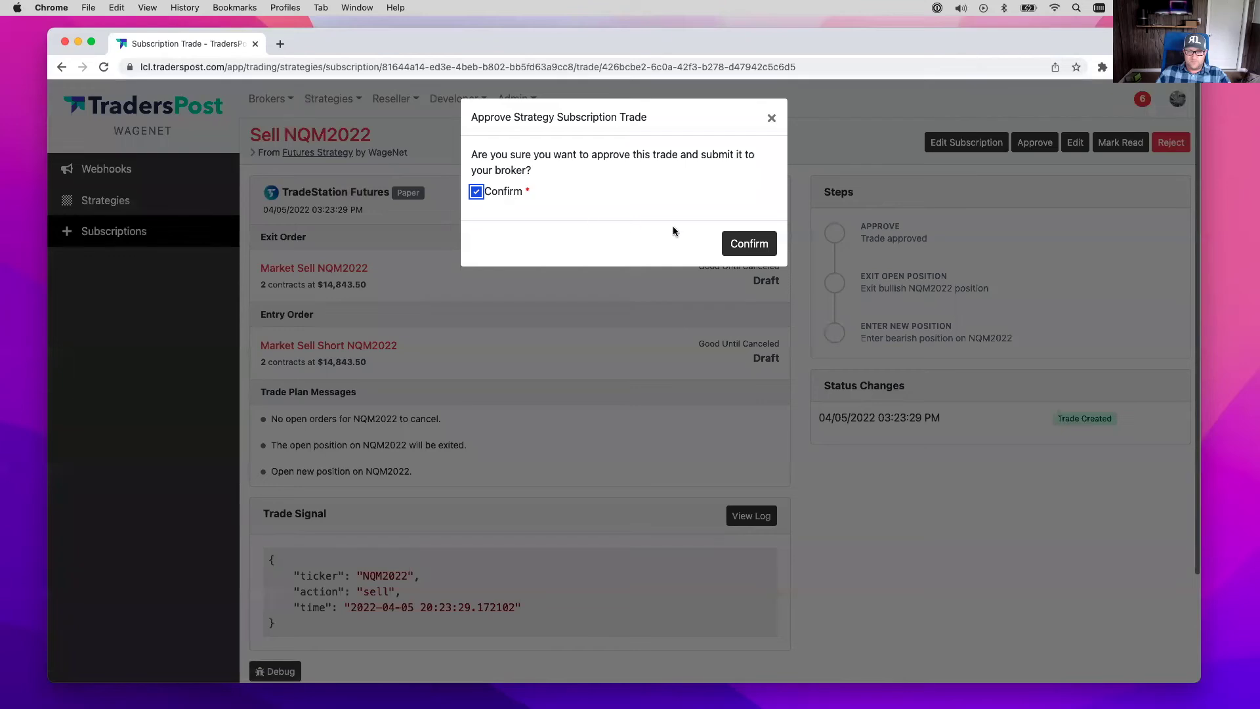
pyautogui.click(746, 242)
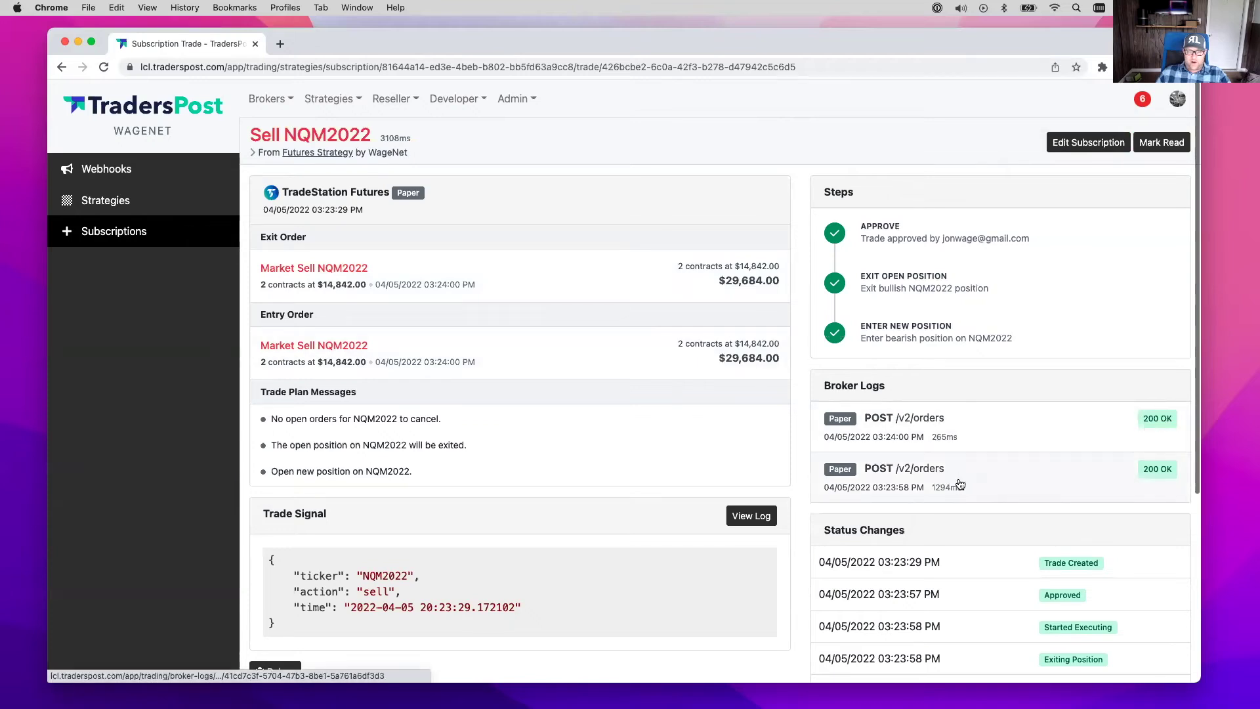
# Inspect the request and response logs of both broker orders from the NQM2022 sell trade.
pyautogui.click(960, 484)
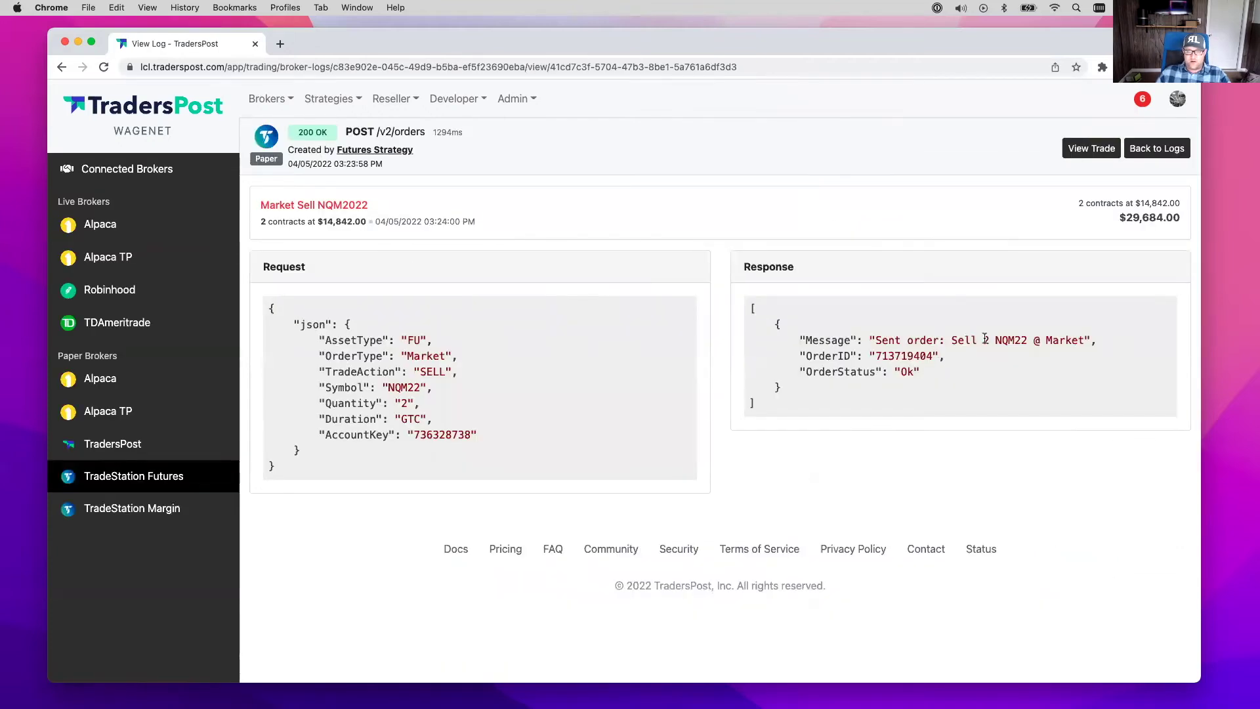
pyautogui.click(61, 67)
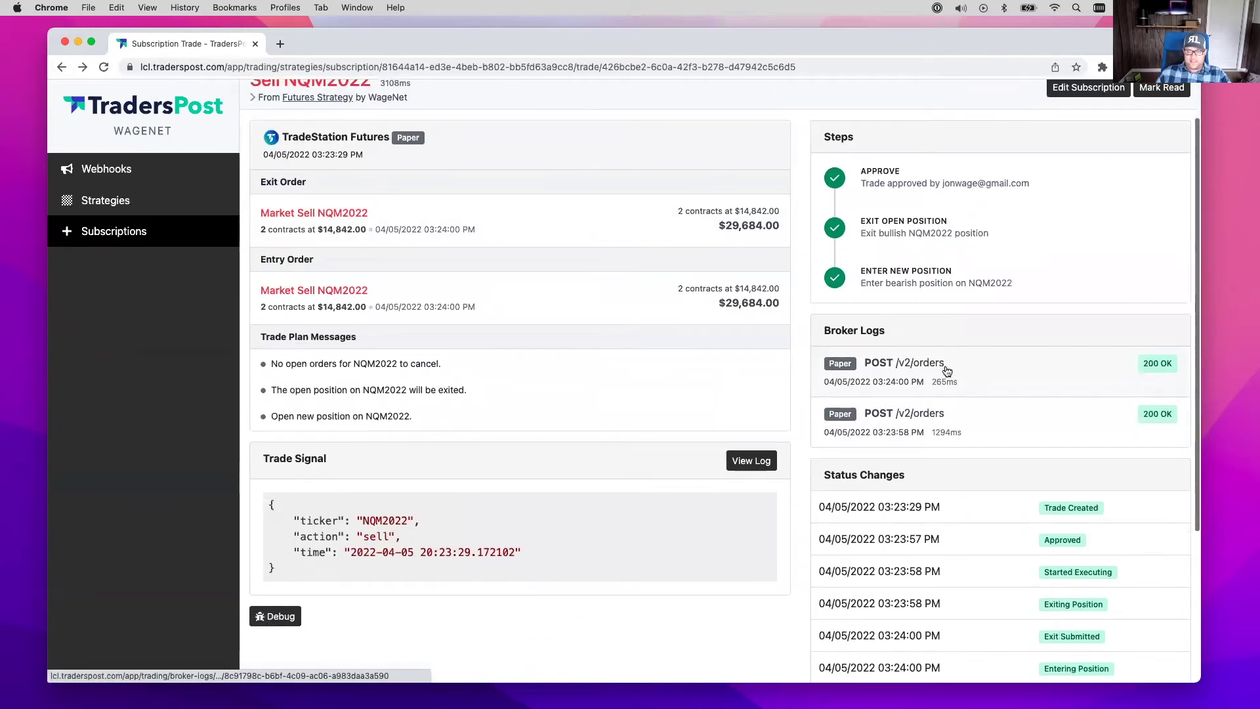
pyautogui.click(955, 374)
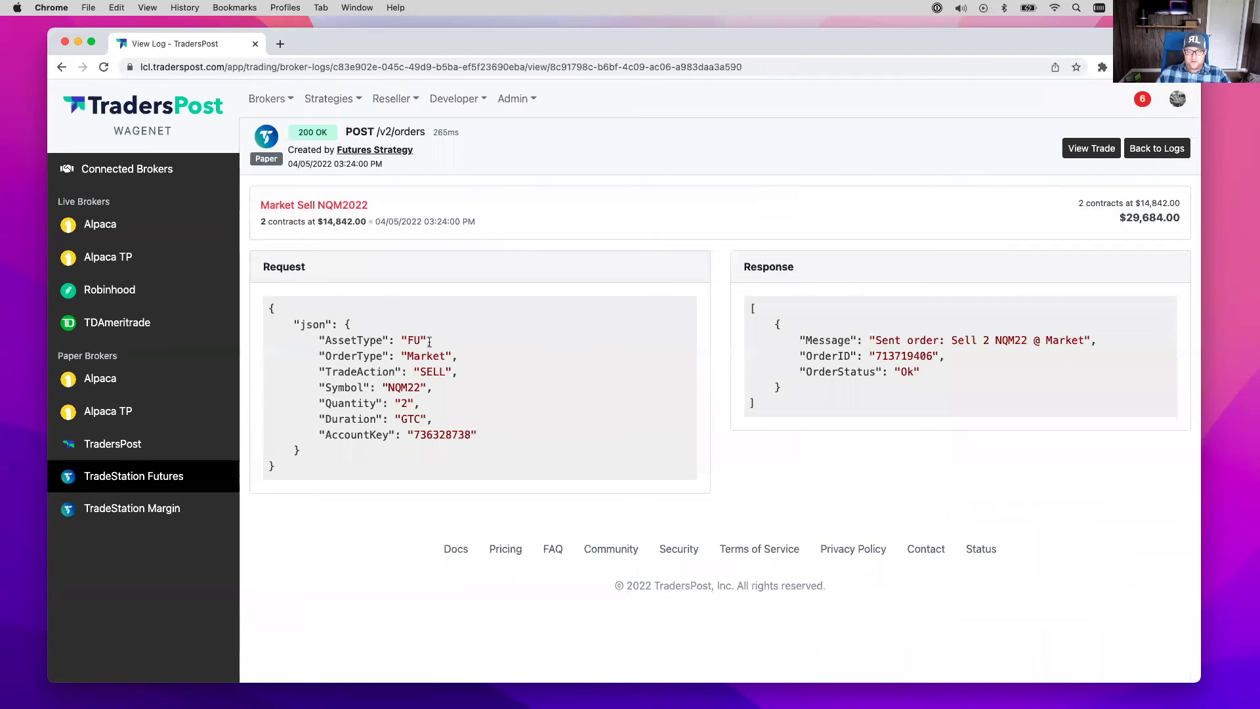
# Review the TradeStation Futures paper broker's open positions and closed orders, and check the trade notifications.
pyautogui.click(269, 98)
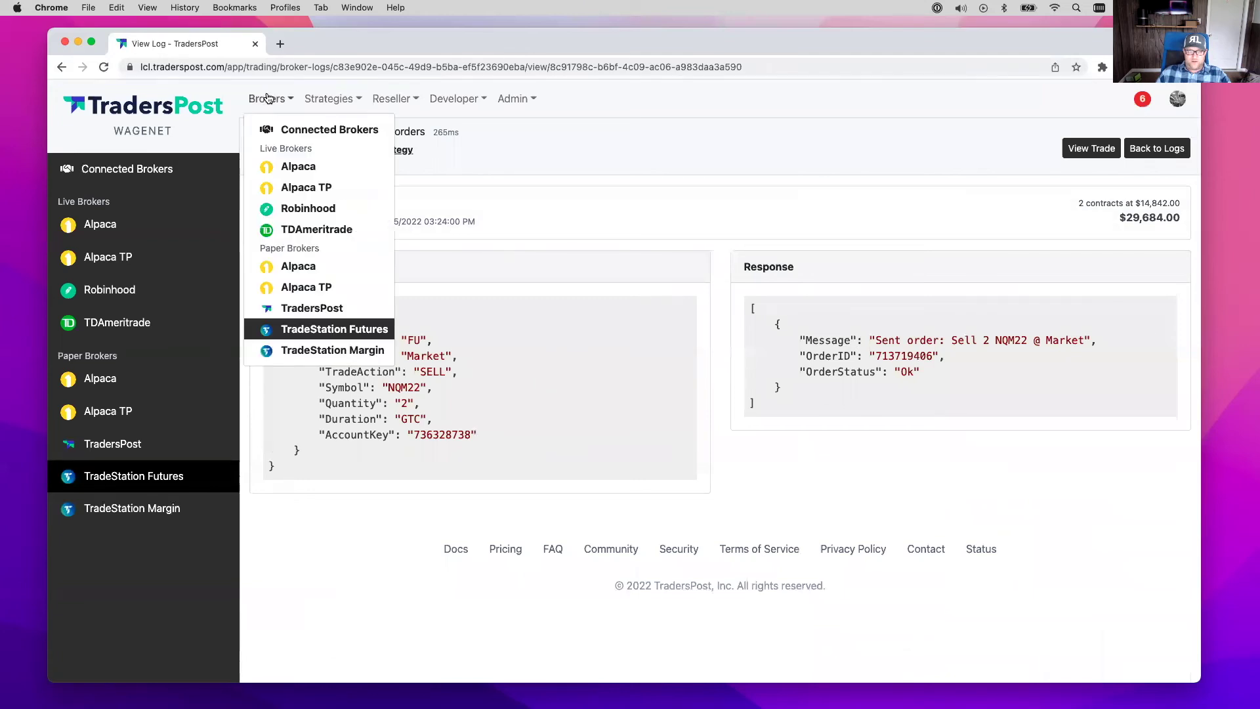
pyautogui.click(336, 330)
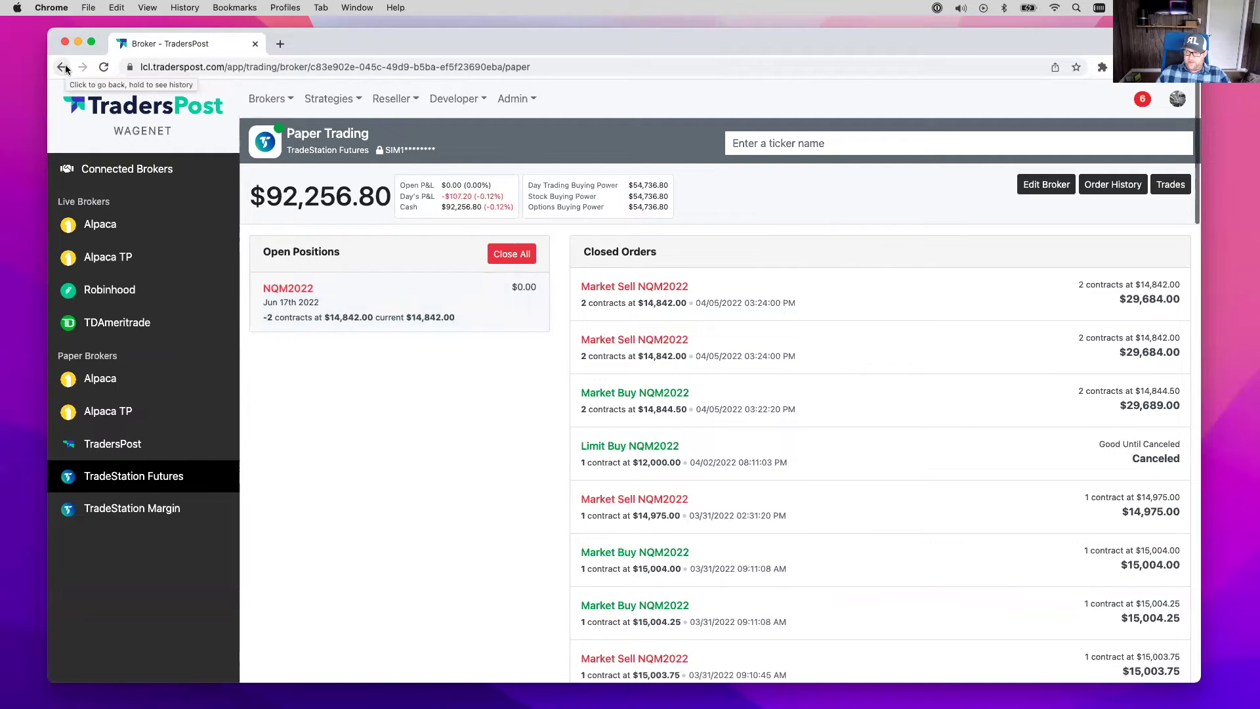
pyautogui.click(329, 99)
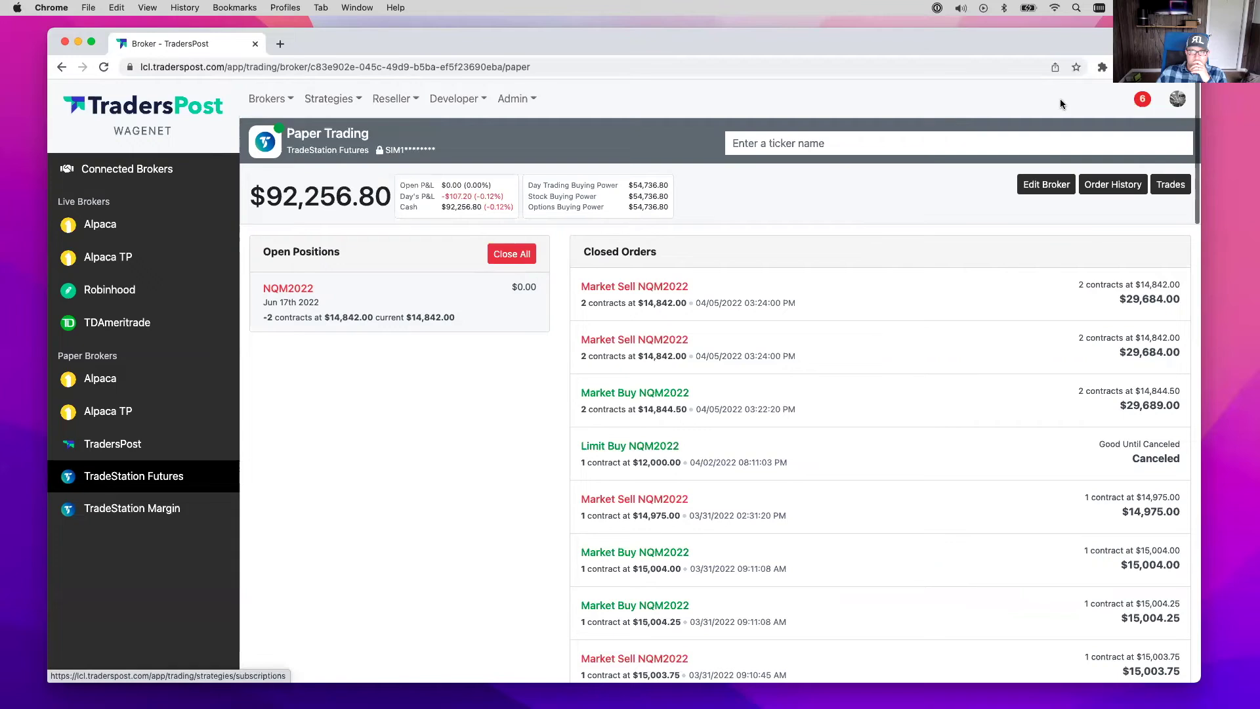
pyautogui.click(1143, 99)
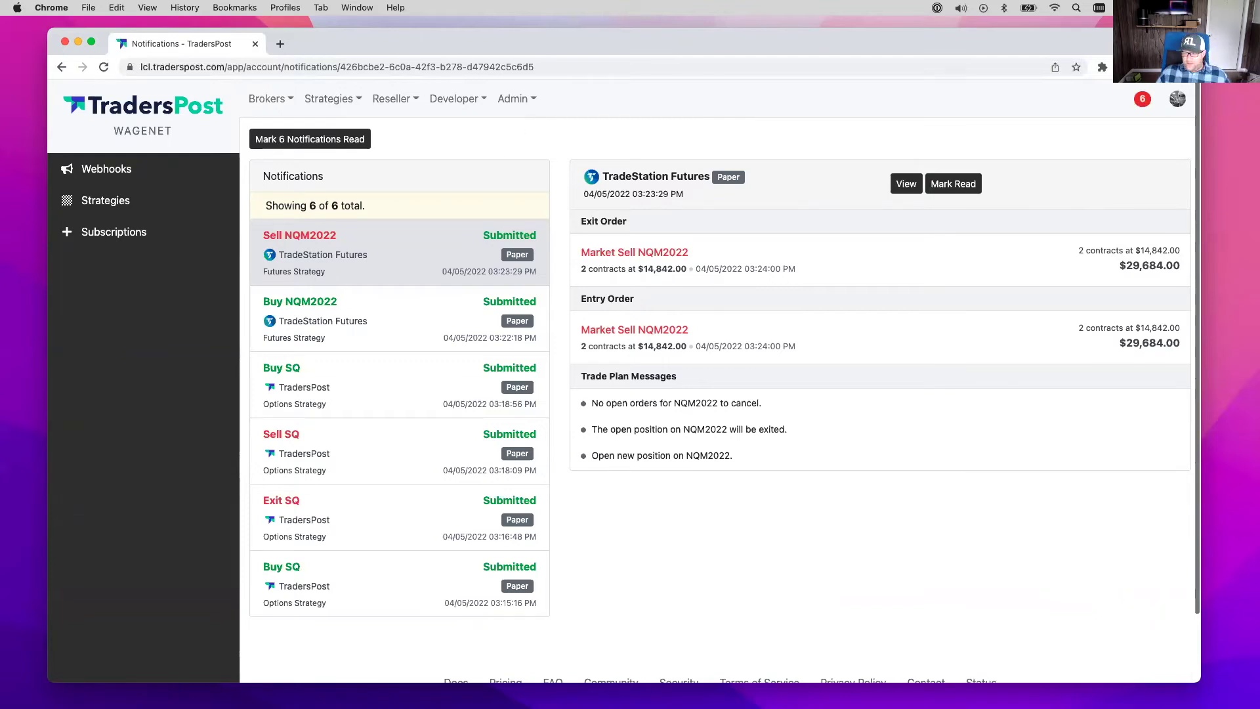
# Open Futures Webhook for editing and copy its webhook URL to the clipboard.
pyautogui.moveTo(330, 100)
pyautogui.click(335, 129)
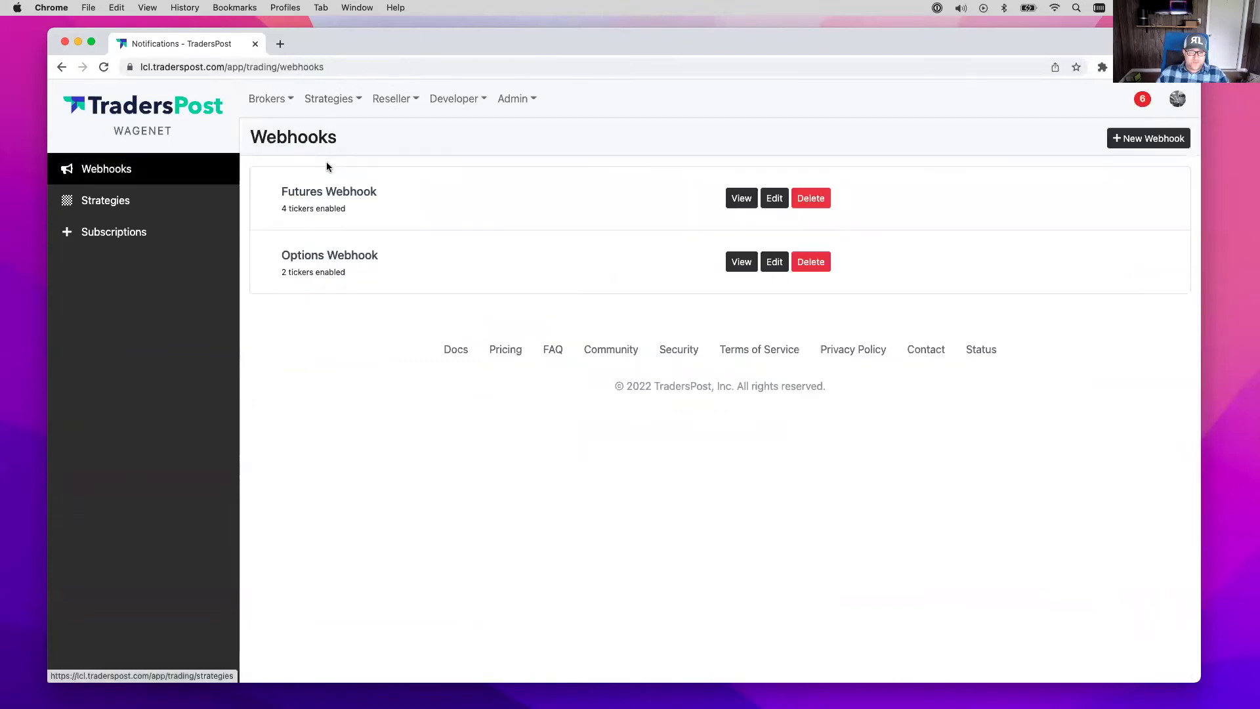
pyautogui.click(774, 198)
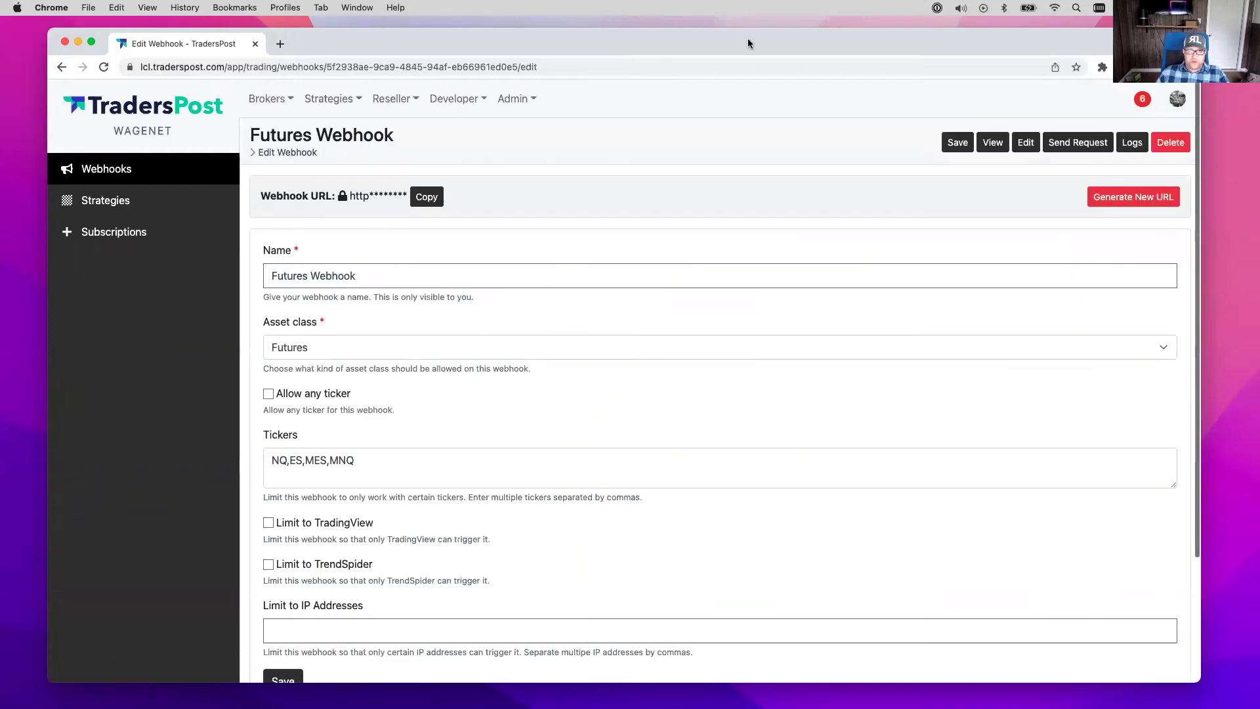
pyautogui.moveTo(747, 43); pyautogui.dragTo(708, 51)
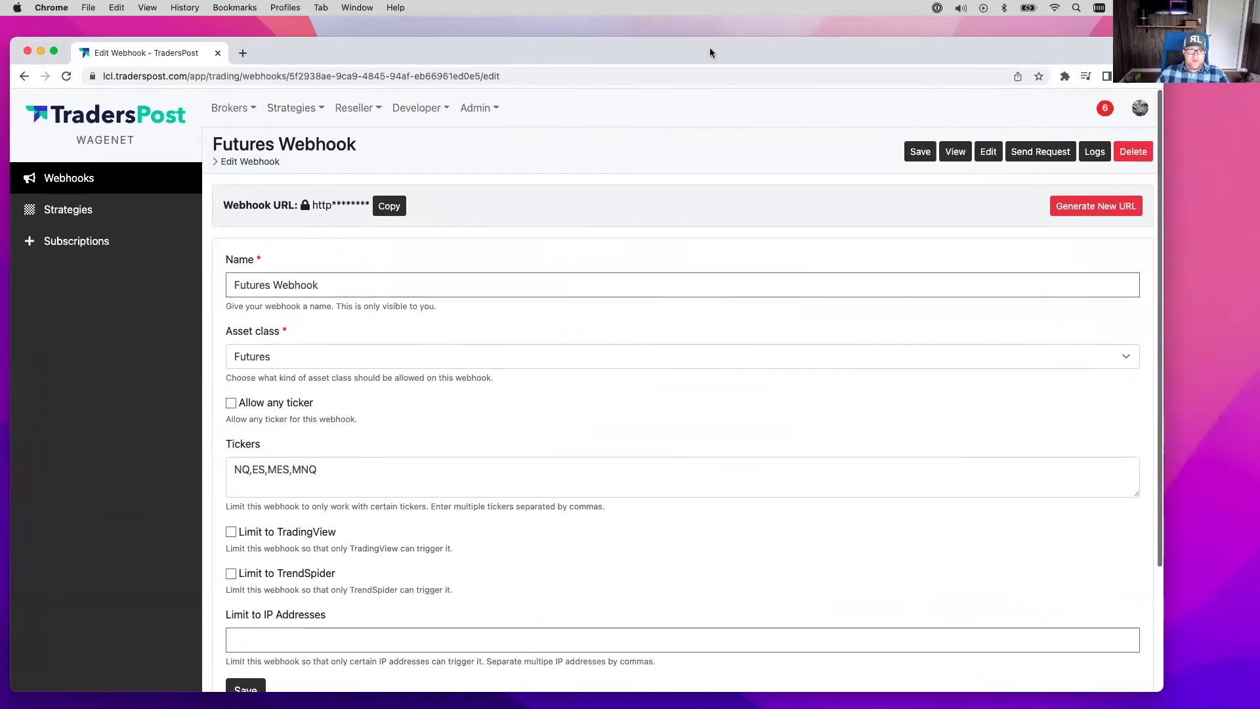
pyautogui.click(387, 210)
pyautogui.press('super+c')
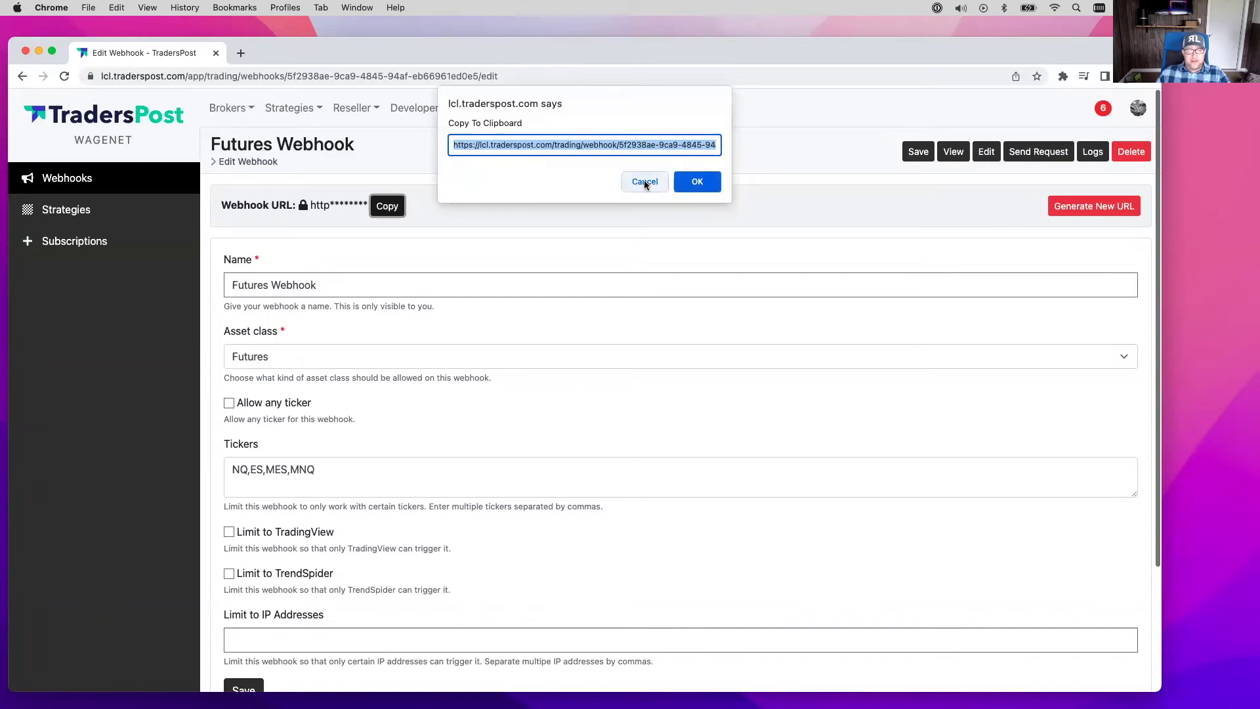
pyautogui.click(644, 181)
# Switch to TradingView and apply the MOMO indicator template to the SPY daily chart.
pyautogui.press('super+Tab')
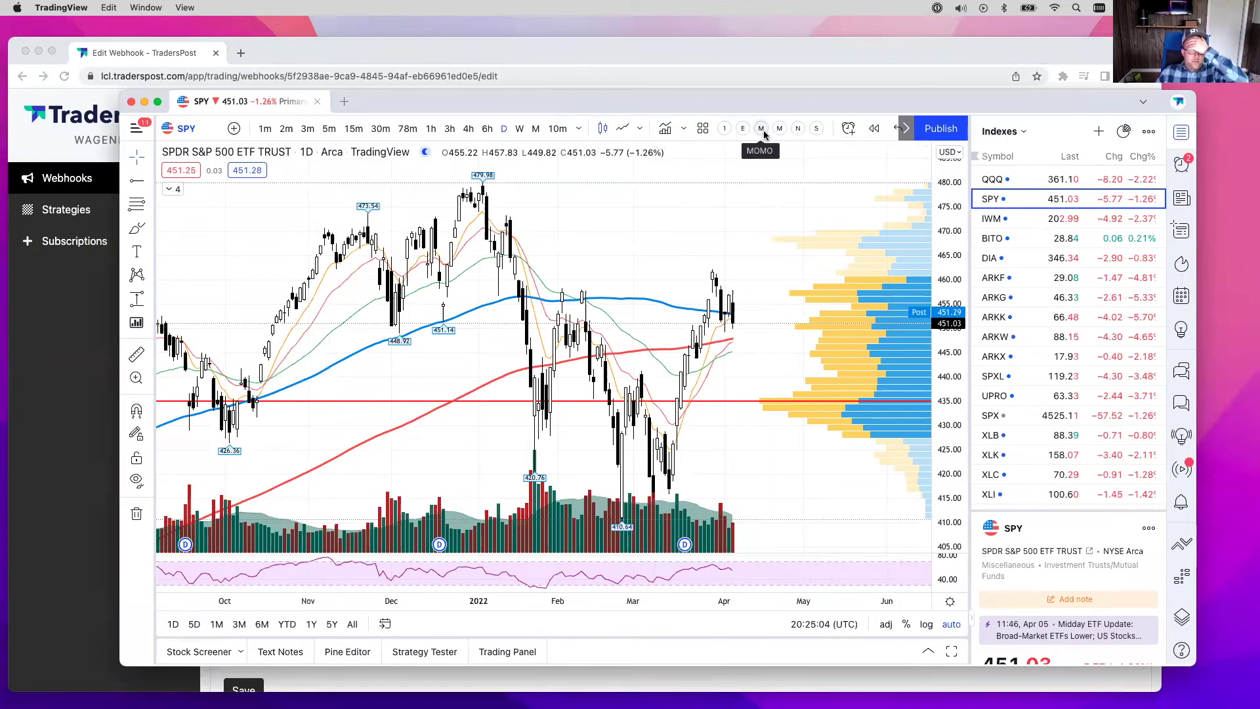
pyautogui.click(762, 129)
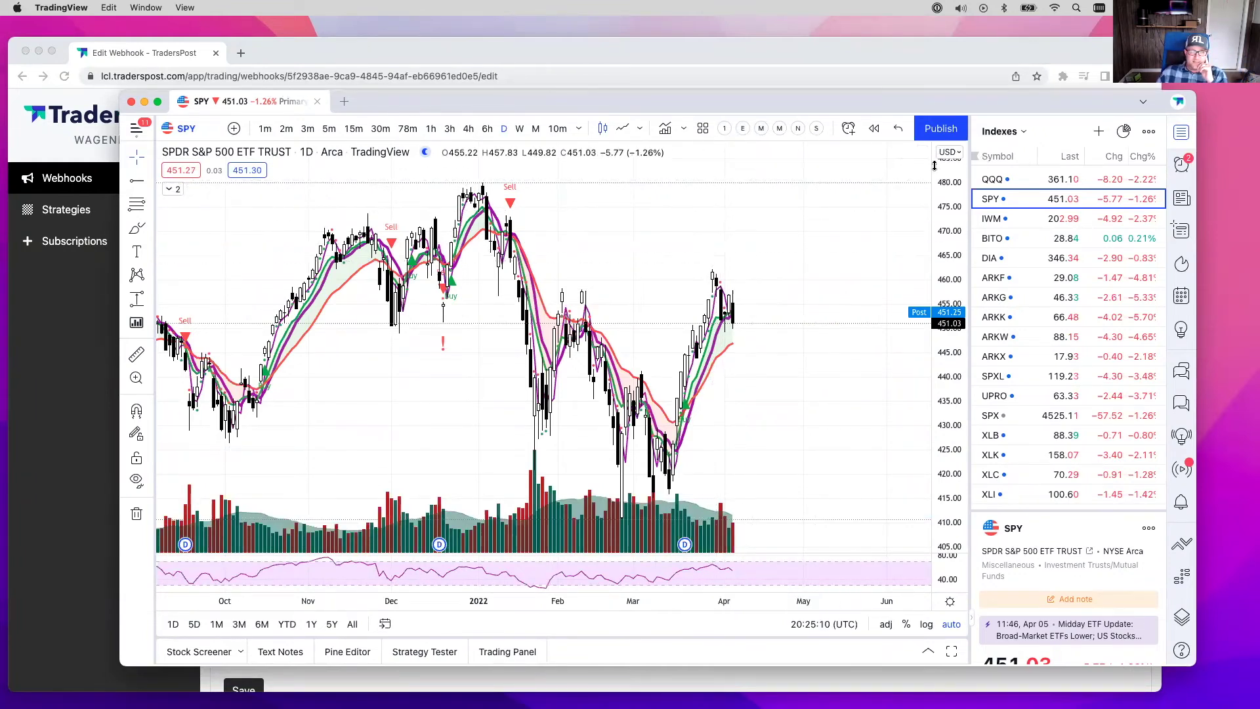
pyautogui.hscroll(-5, 543, 243)
pyautogui.scroll(3, 544, 242)
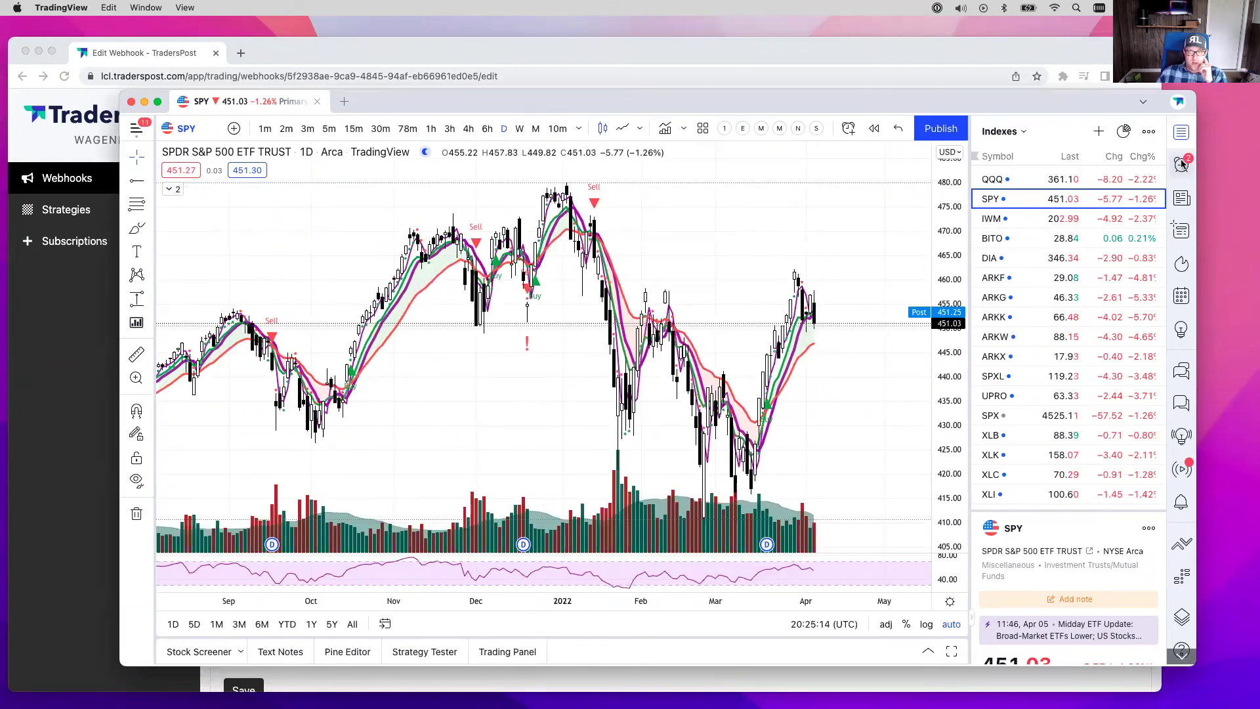
# Start a new SPY alert using the Trend Following indicator with the ProjectX Buy Alert condition.
pyautogui.click(1181, 164)
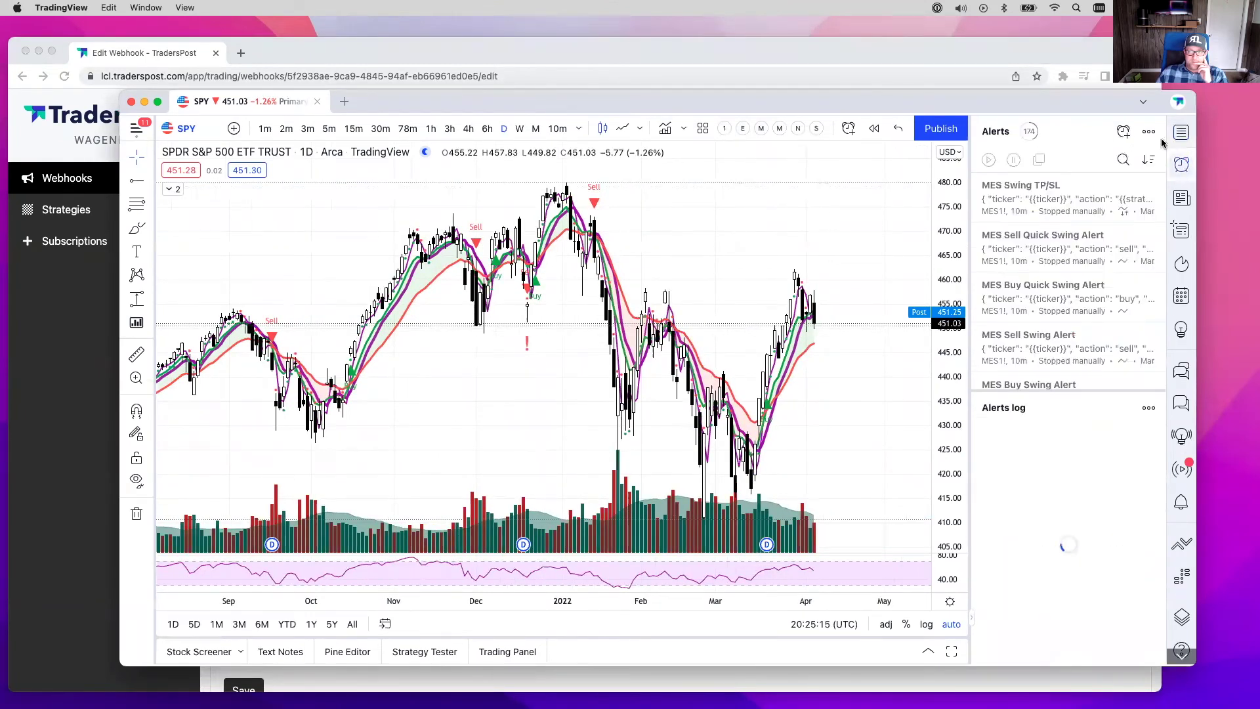
pyautogui.click(1123, 133)
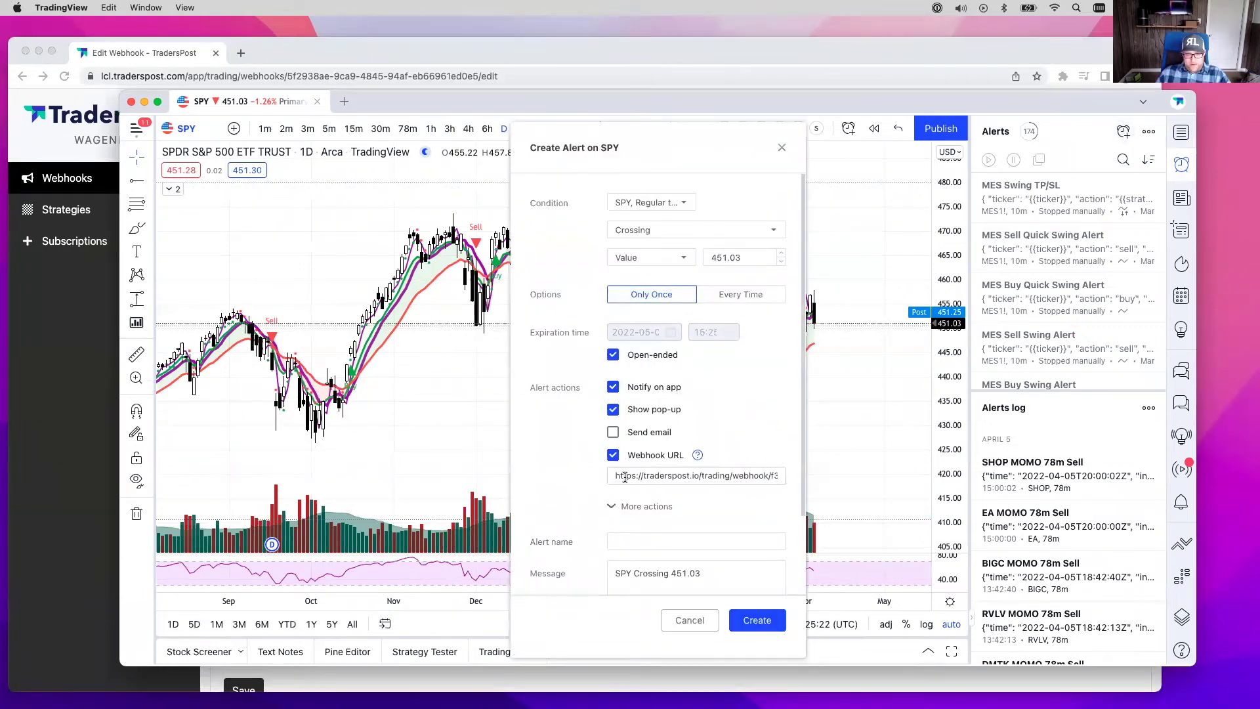
pyautogui.moveTo(616, 475); pyautogui.dragTo(798, 475)
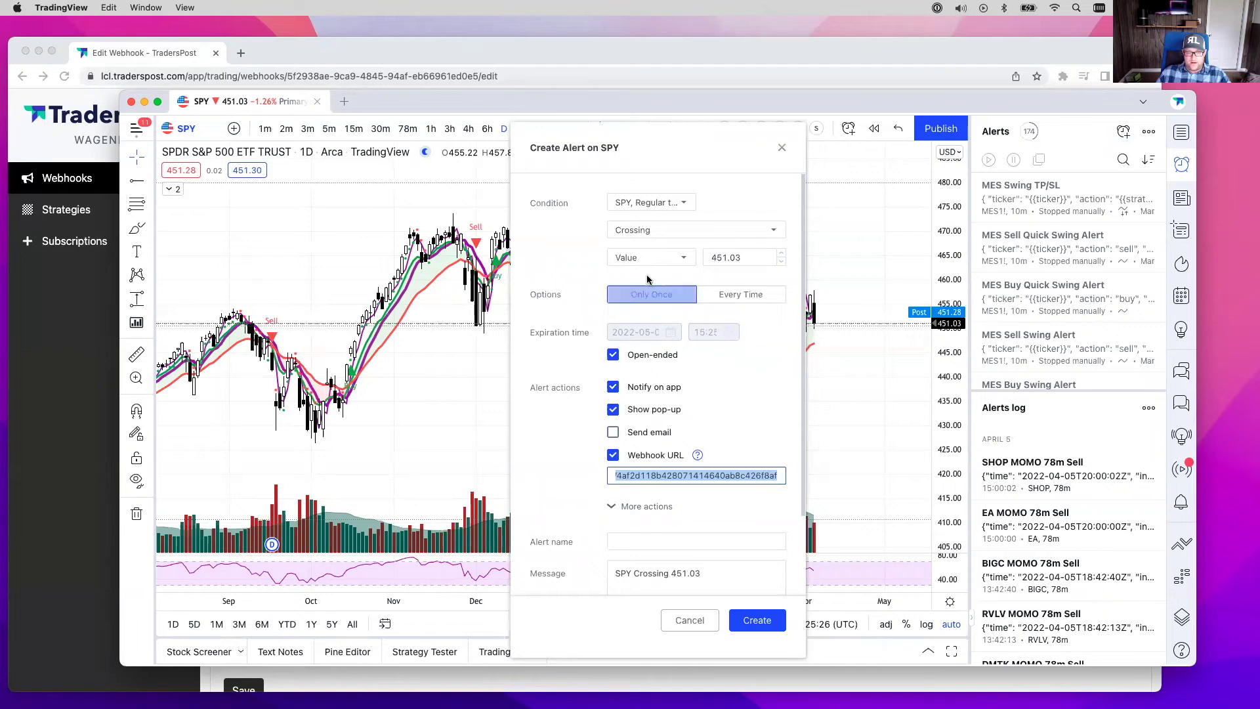
pyautogui.click(650, 203)
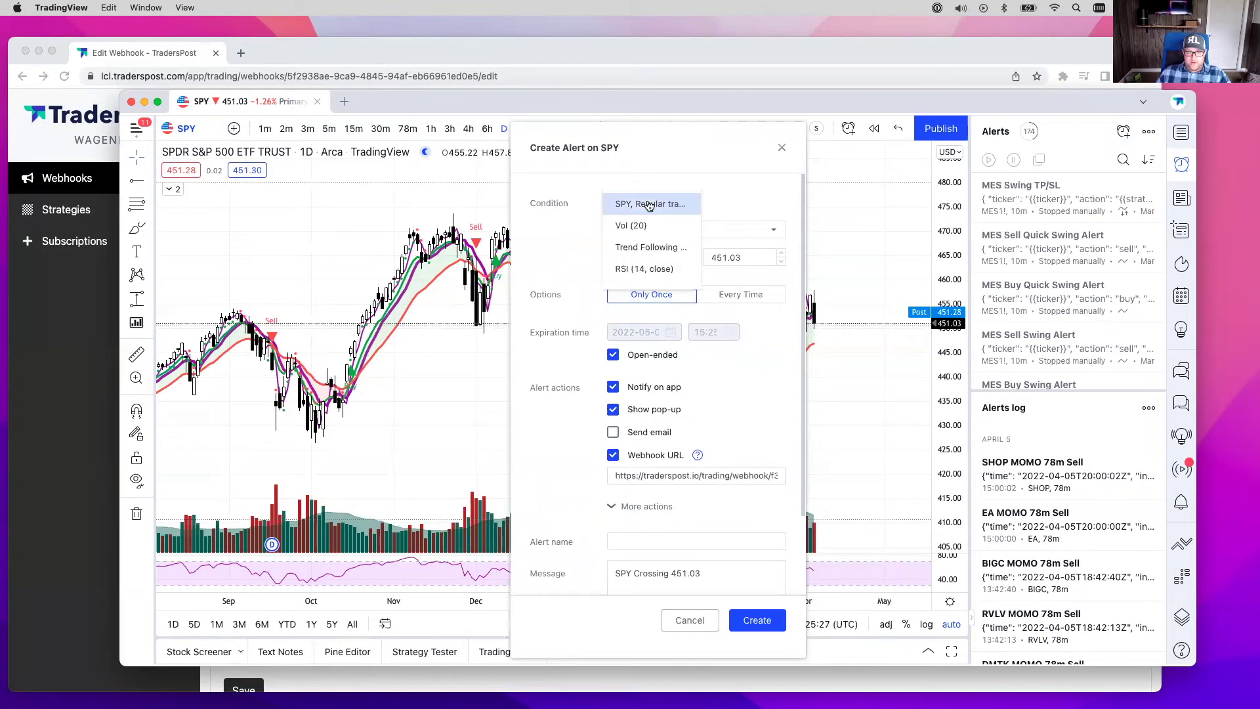
pyautogui.click(647, 248)
pyautogui.click(653, 230)
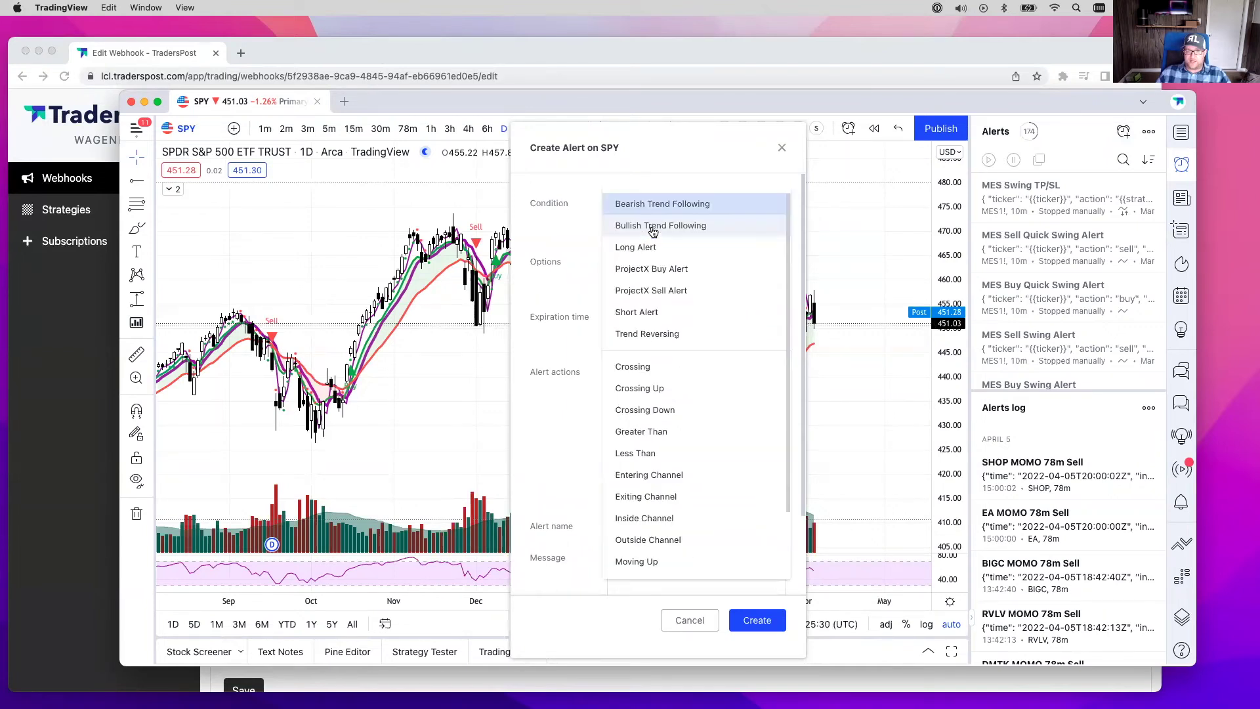
pyautogui.click(658, 270)
# Name the buy alert SPY Daily MOMO Buy, set it to trigger Once Per Bar Close, and create it.
pyautogui.click(646, 522)
pyautogui.scroll(-1, 647, 520)
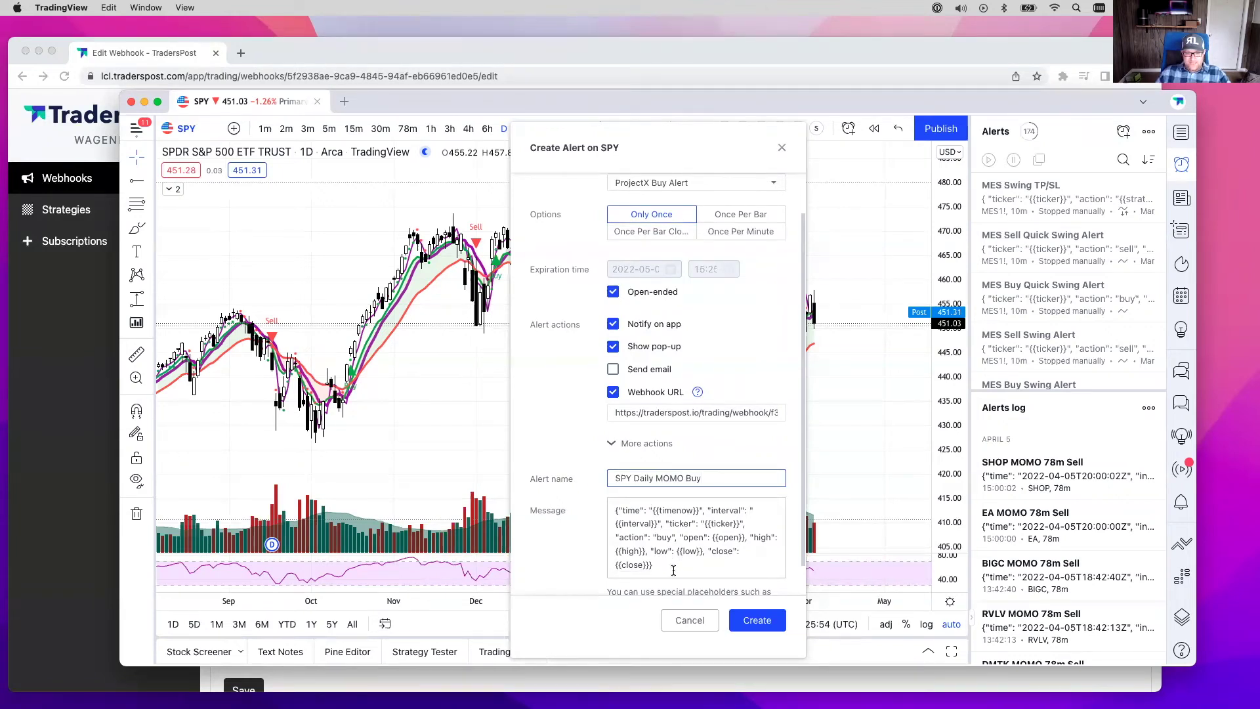
pyautogui.moveTo(674, 570); pyautogui.dragTo(575, 503)
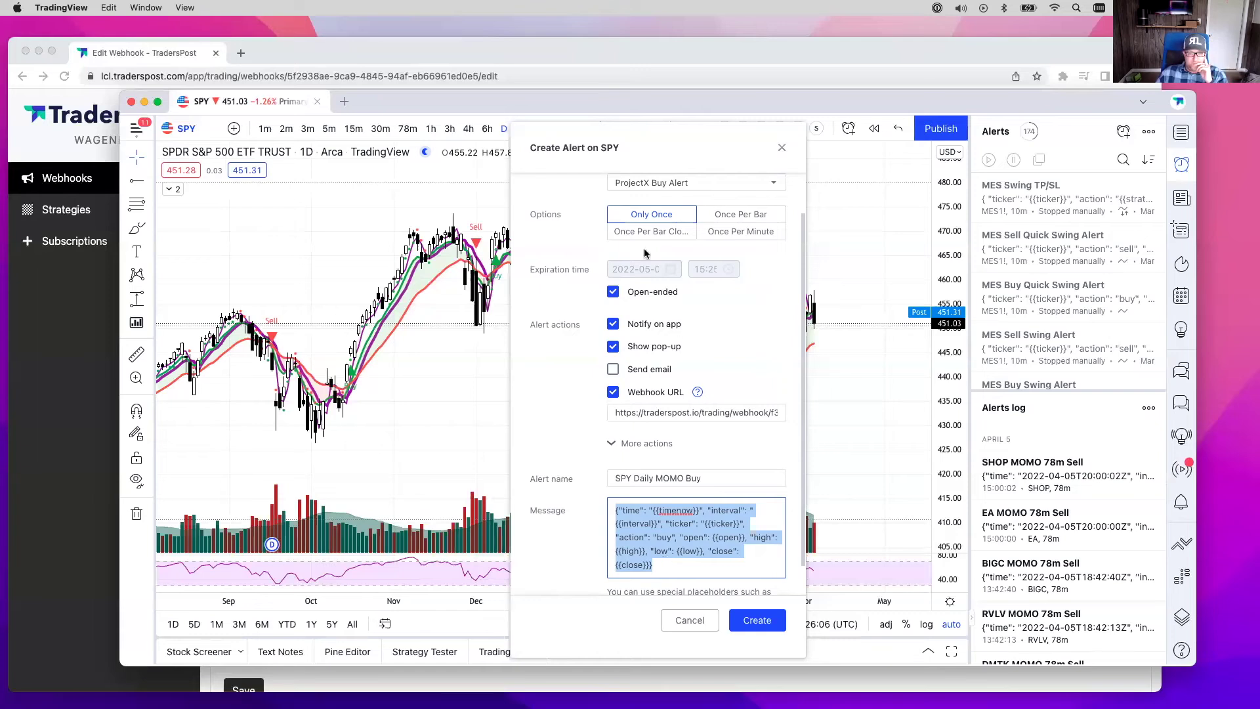
pyautogui.scroll(1, 638, 240)
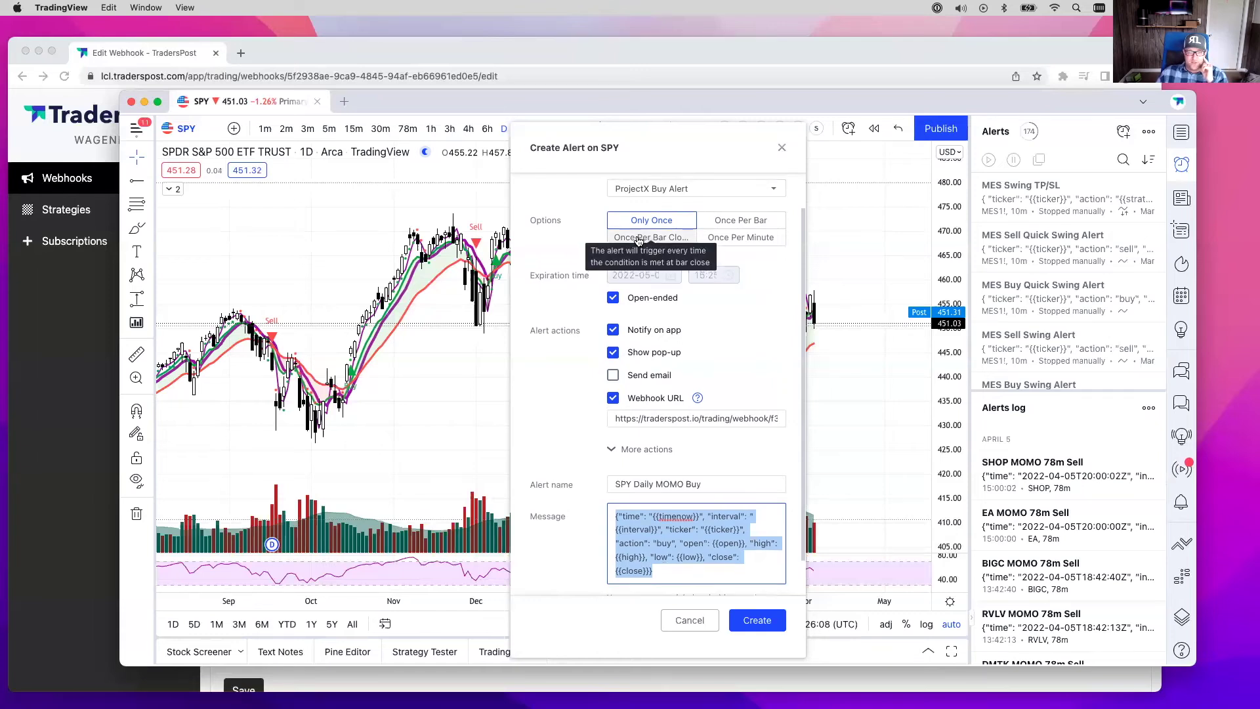
pyautogui.click(638, 240)
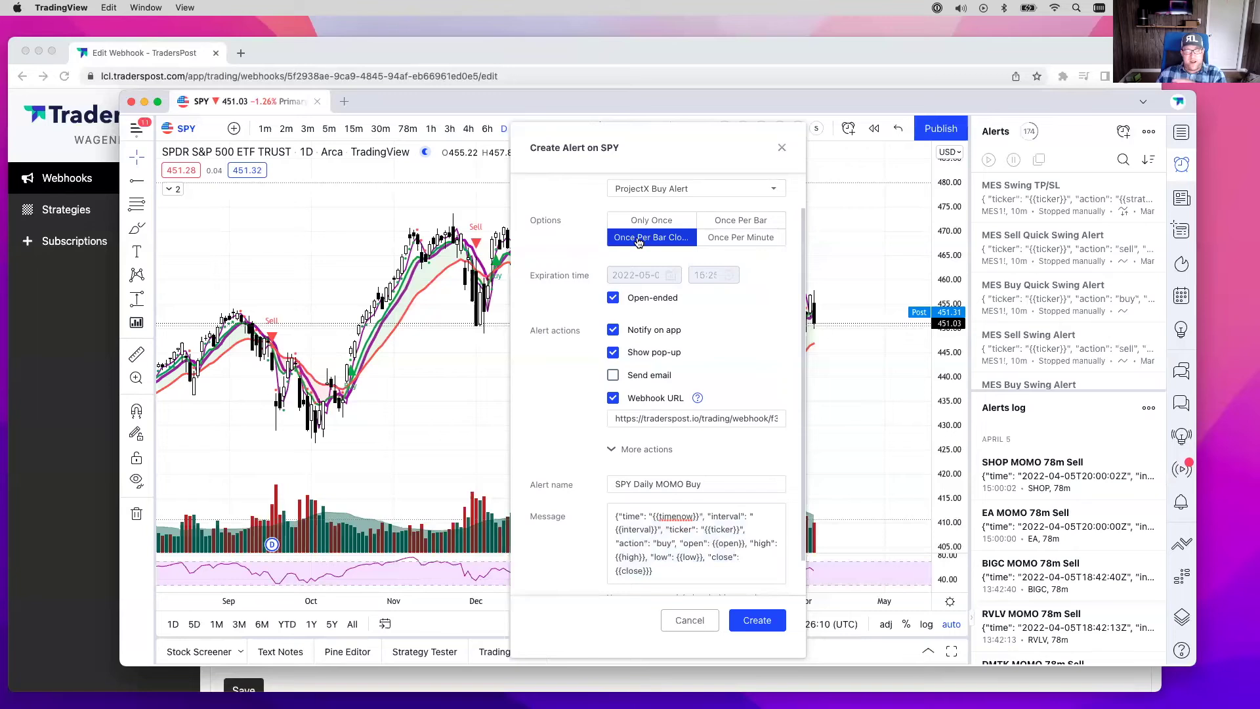
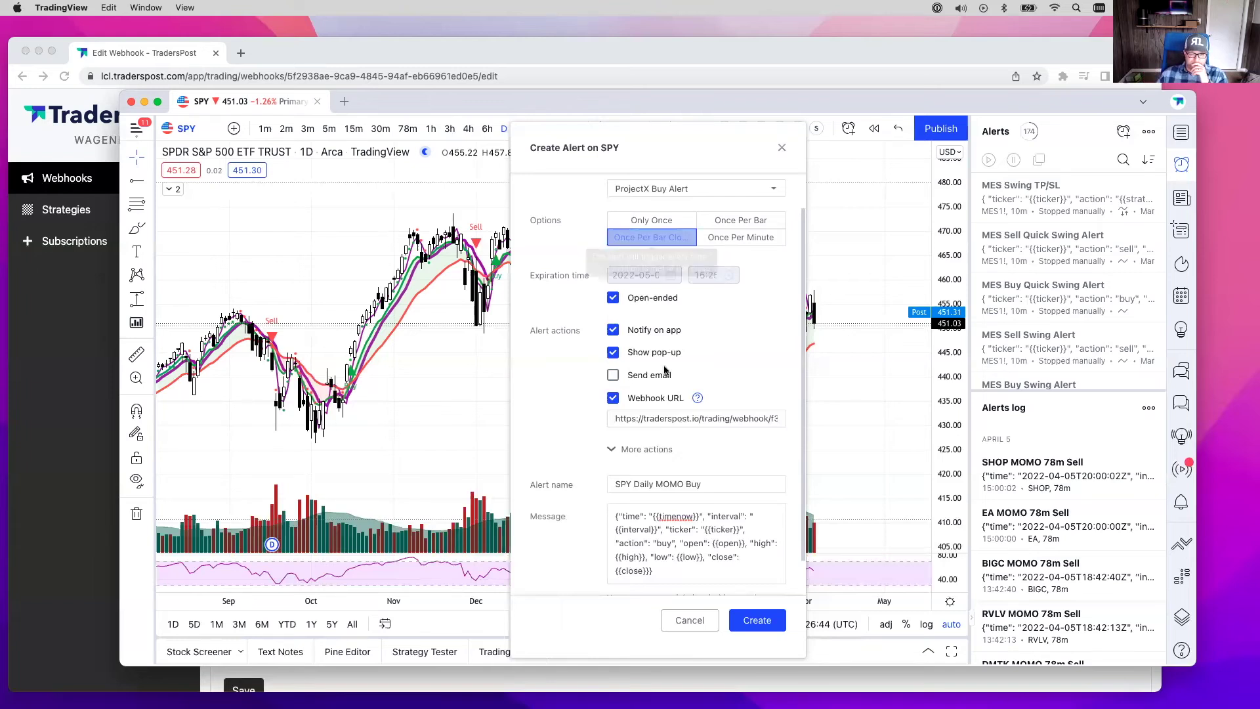
pyautogui.scroll(1, 689, 407)
pyautogui.click(758, 620)
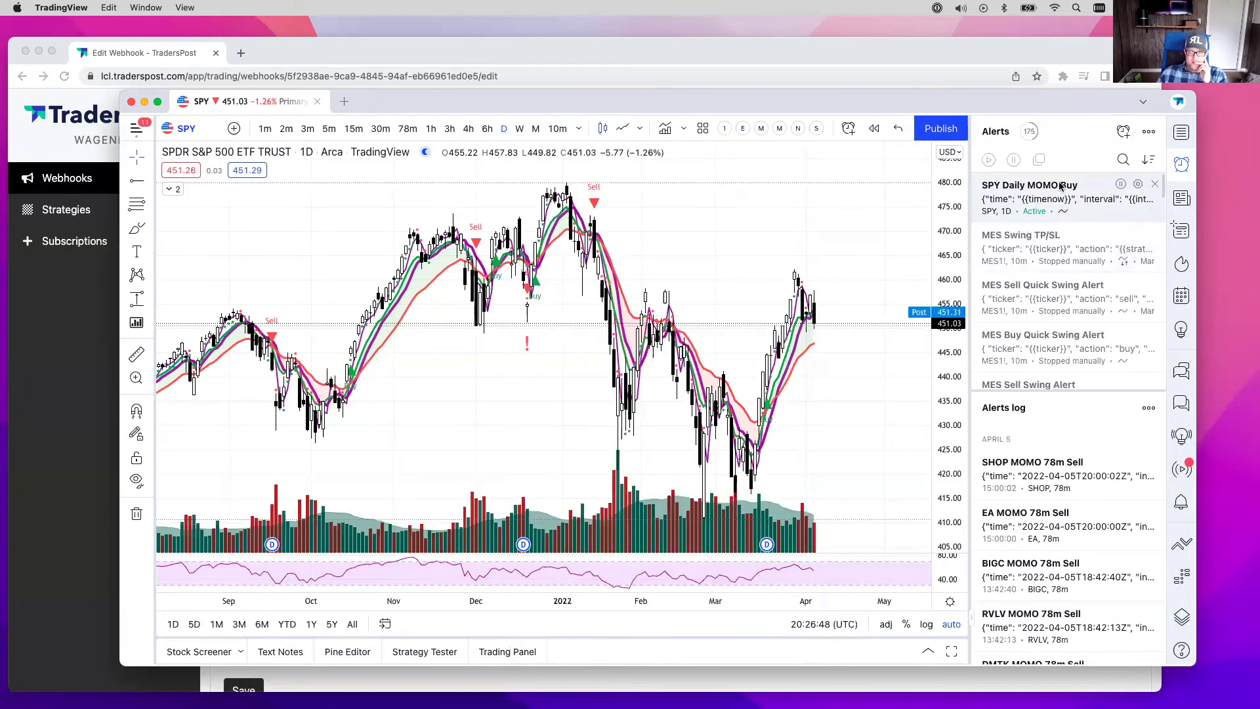
pyautogui.moveTo(1033, 195)
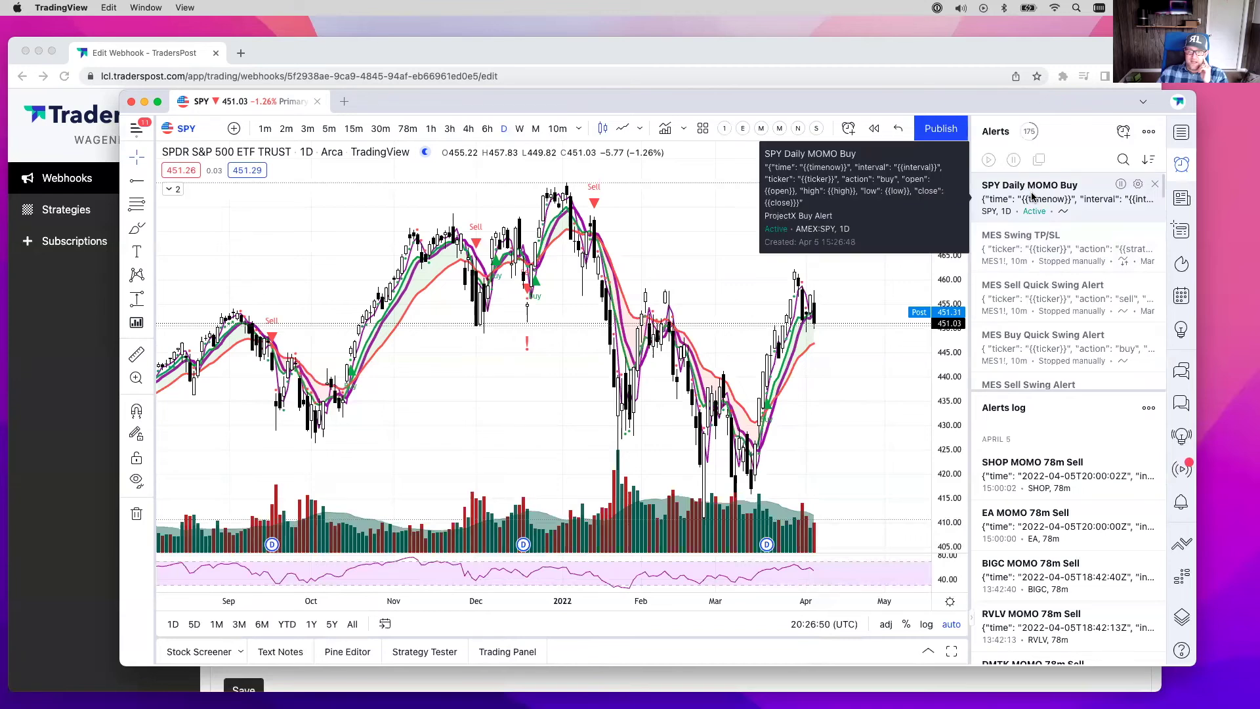
# Start a second SPY alert on the Trend Following indicator's ProjectX Sell Alert condition, triggering Once Per Bar Close.
pyautogui.click(1124, 133)
pyautogui.click(652, 207)
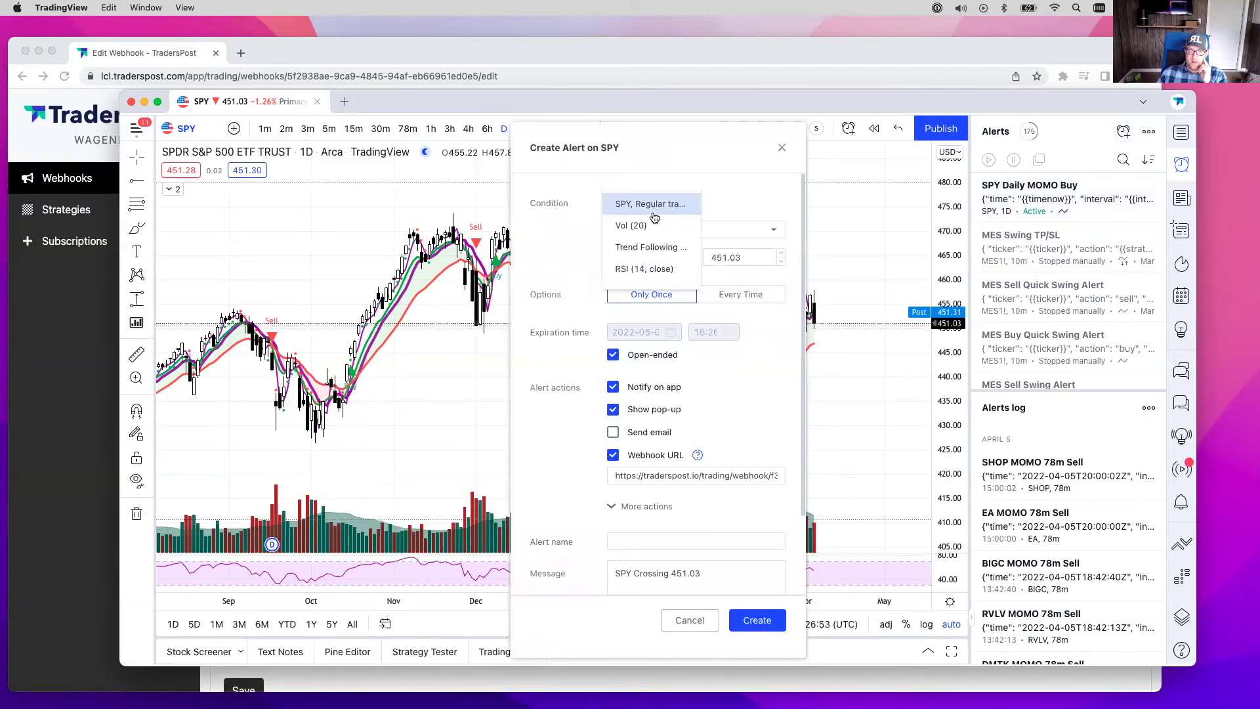
pyautogui.click(649, 247)
pyautogui.click(650, 229)
pyautogui.click(649, 287)
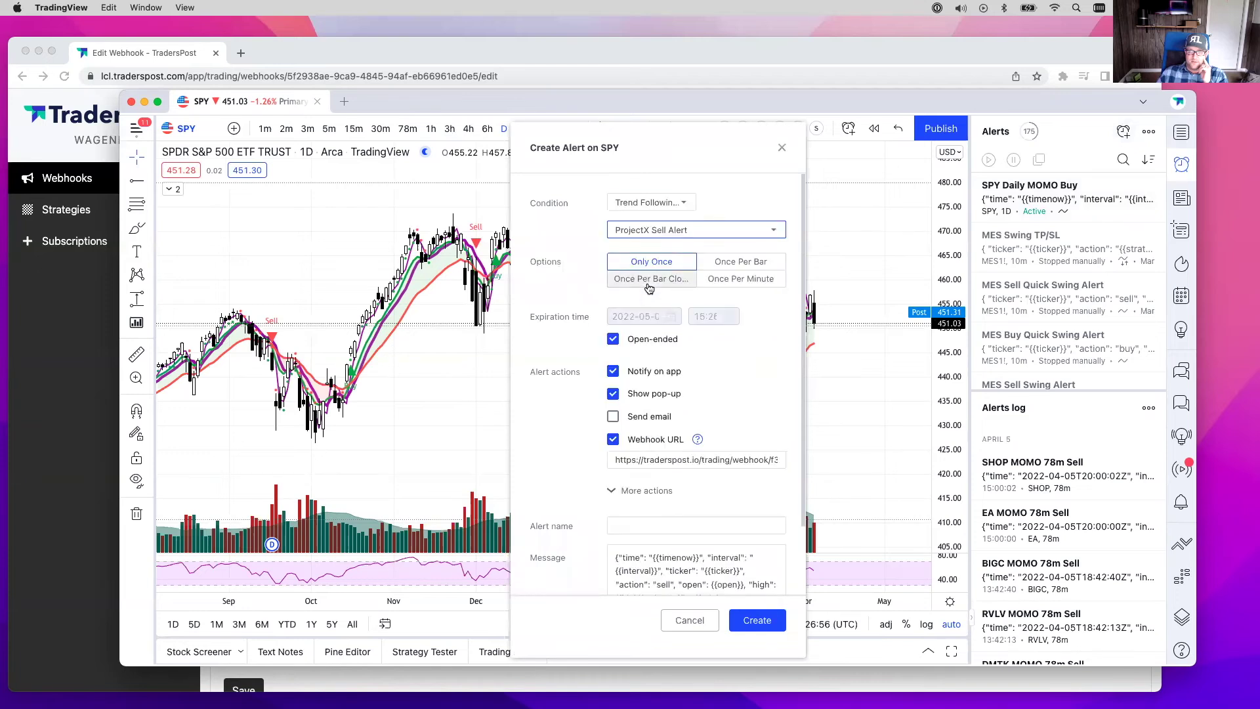
pyautogui.click(649, 280)
# Name the sell alert SPY Daily MOMO Sell, check the sell action in its message, and create it.
pyautogui.click(645, 524)
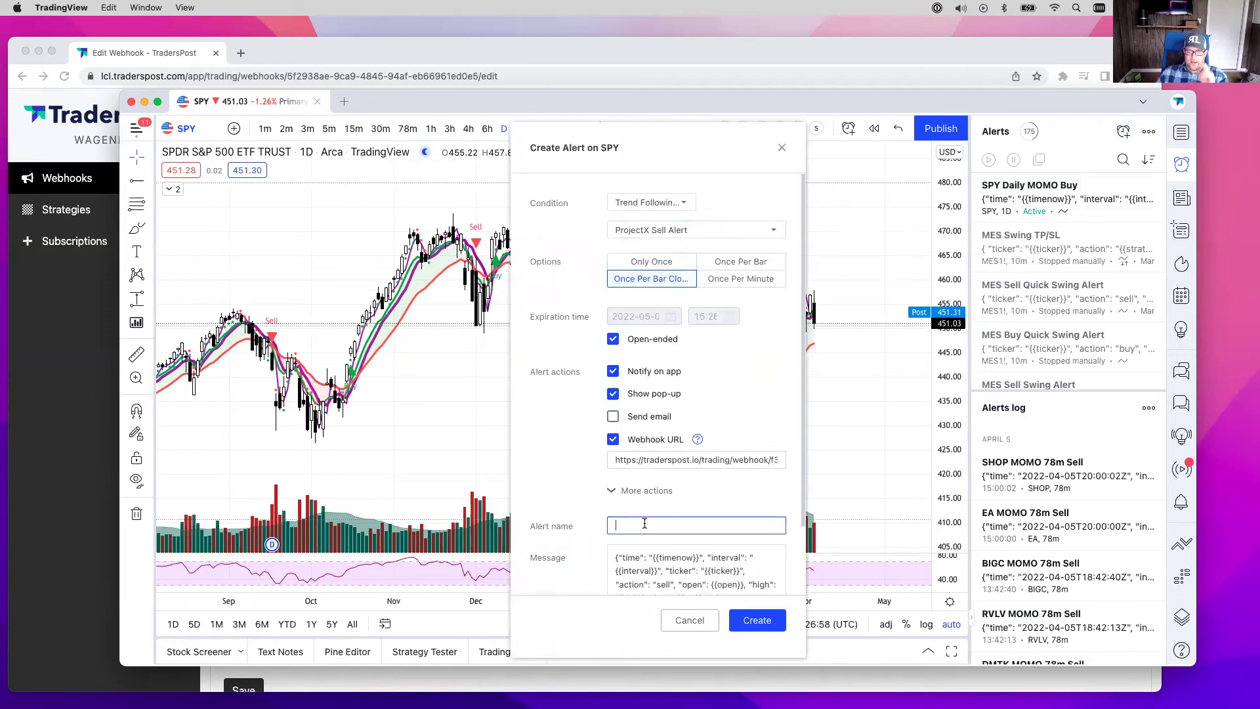
pyautogui.write('SPY Daily MOMO Sell')
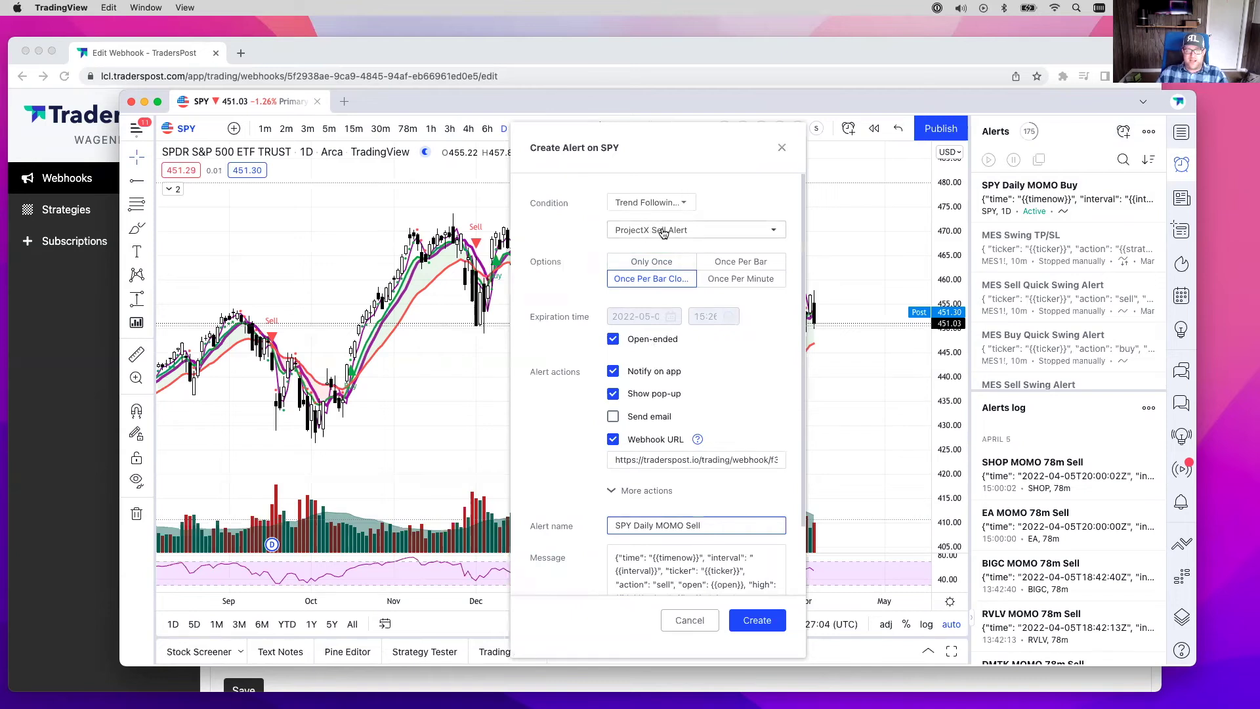
pyautogui.scroll(-1, 663, 557)
pyautogui.doubleClick(664, 548)
pyautogui.moveTo(675, 549); pyautogui.dragTo(613, 548)
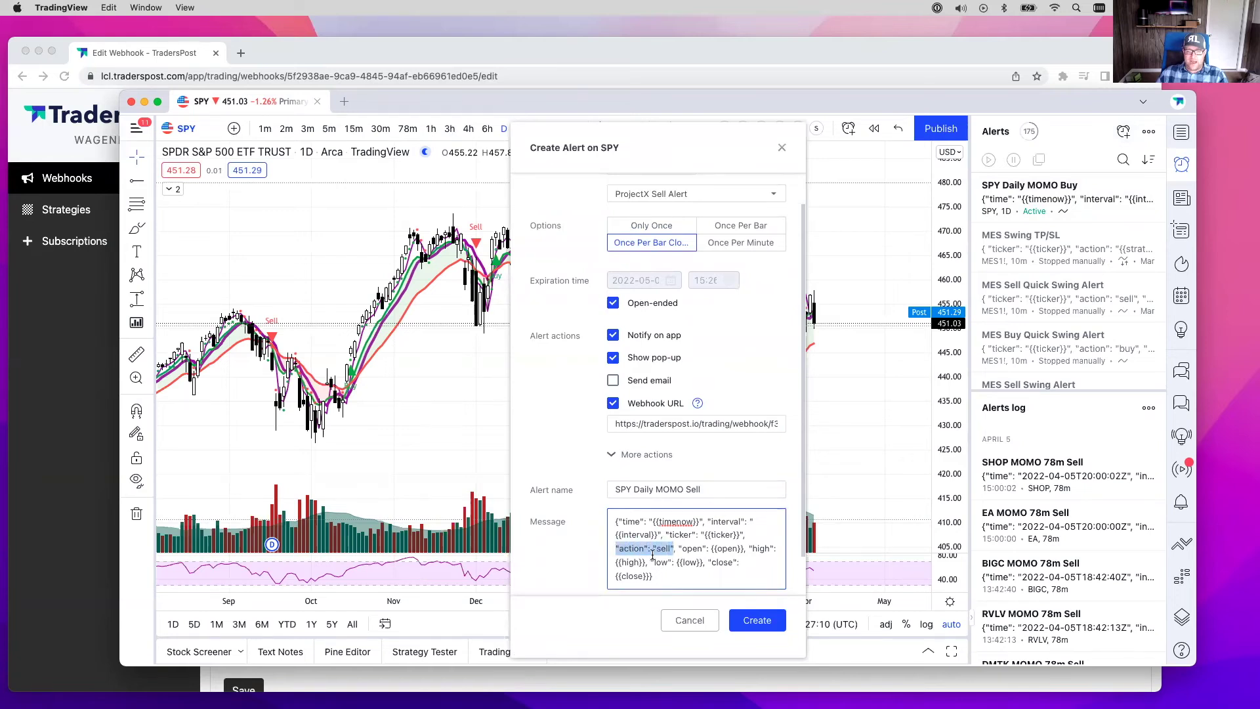
pyautogui.scroll(-1, 669, 565)
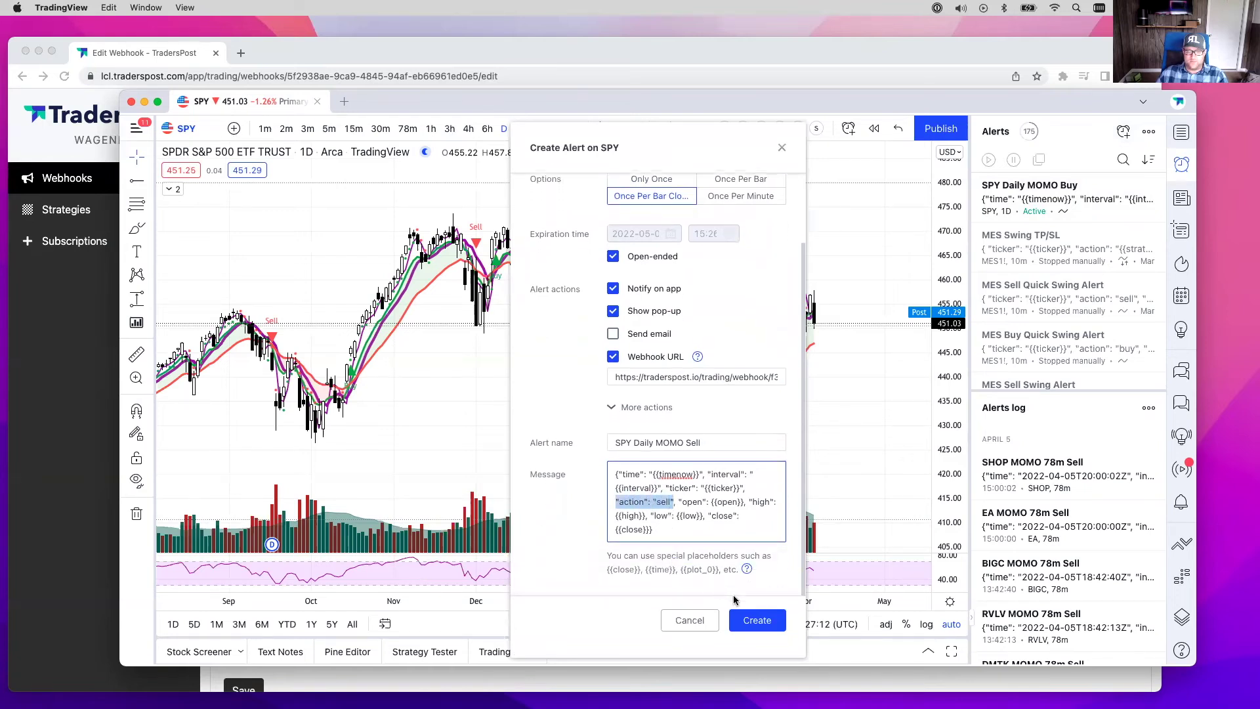
pyautogui.click(752, 622)
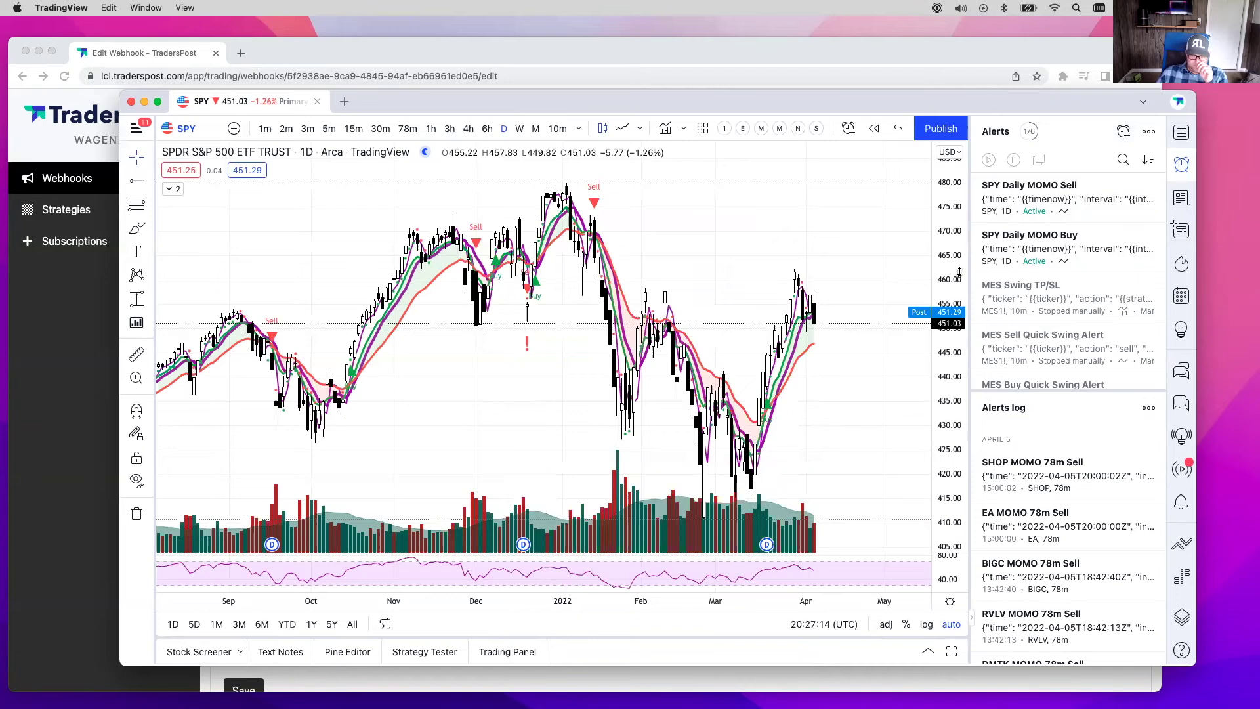
# Delete the SPY Daily MOMO Sell and SPY Daily MOMO Buy alerts.
pyautogui.moveTo(1095, 193)
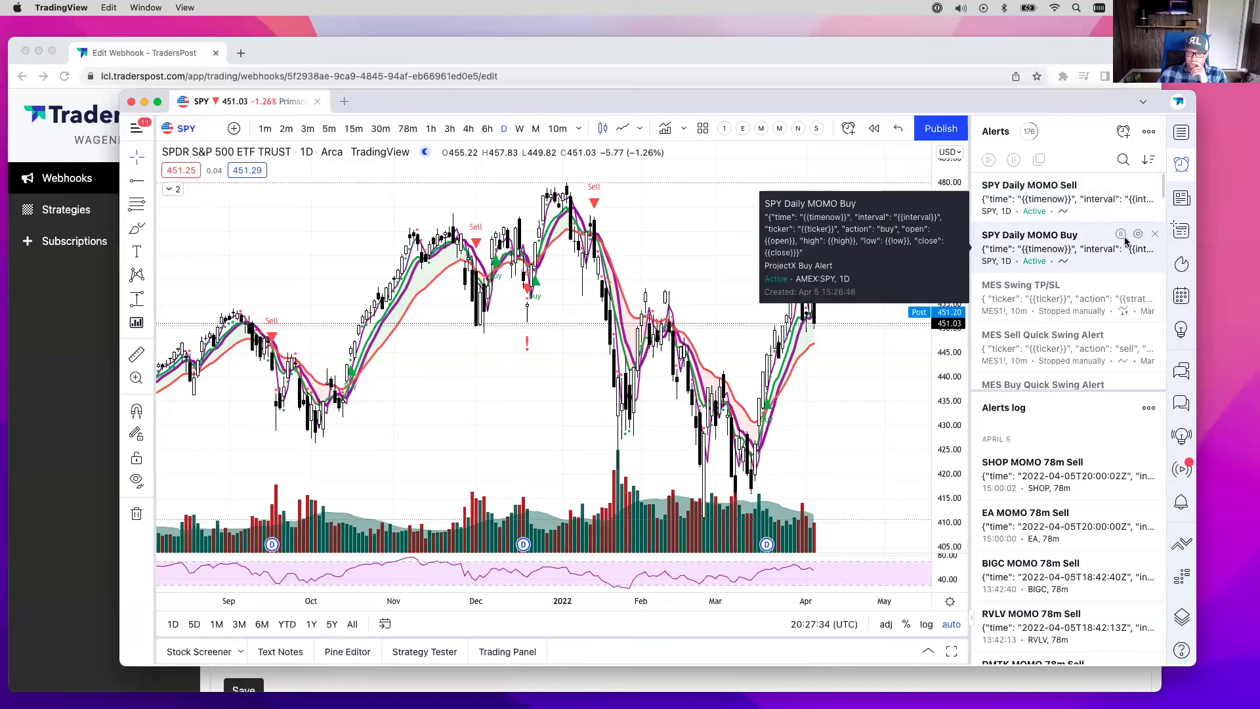
pyautogui.click(1149, 190)
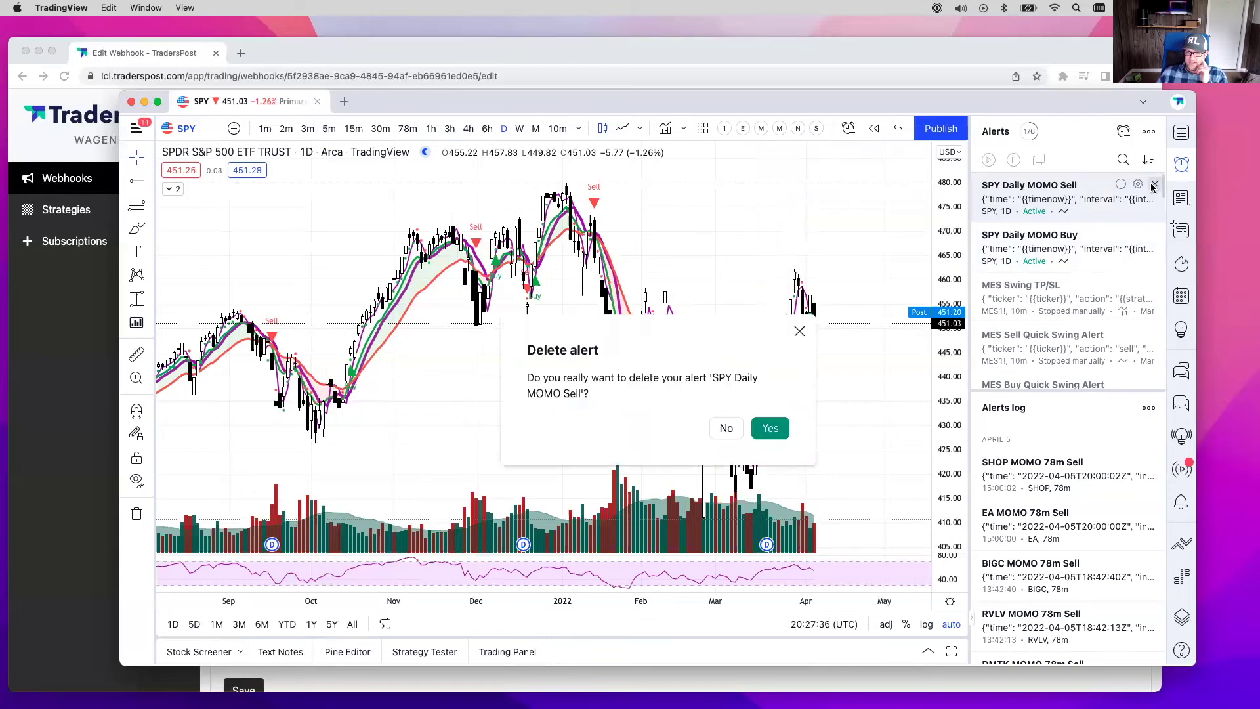
pyautogui.click(769, 428)
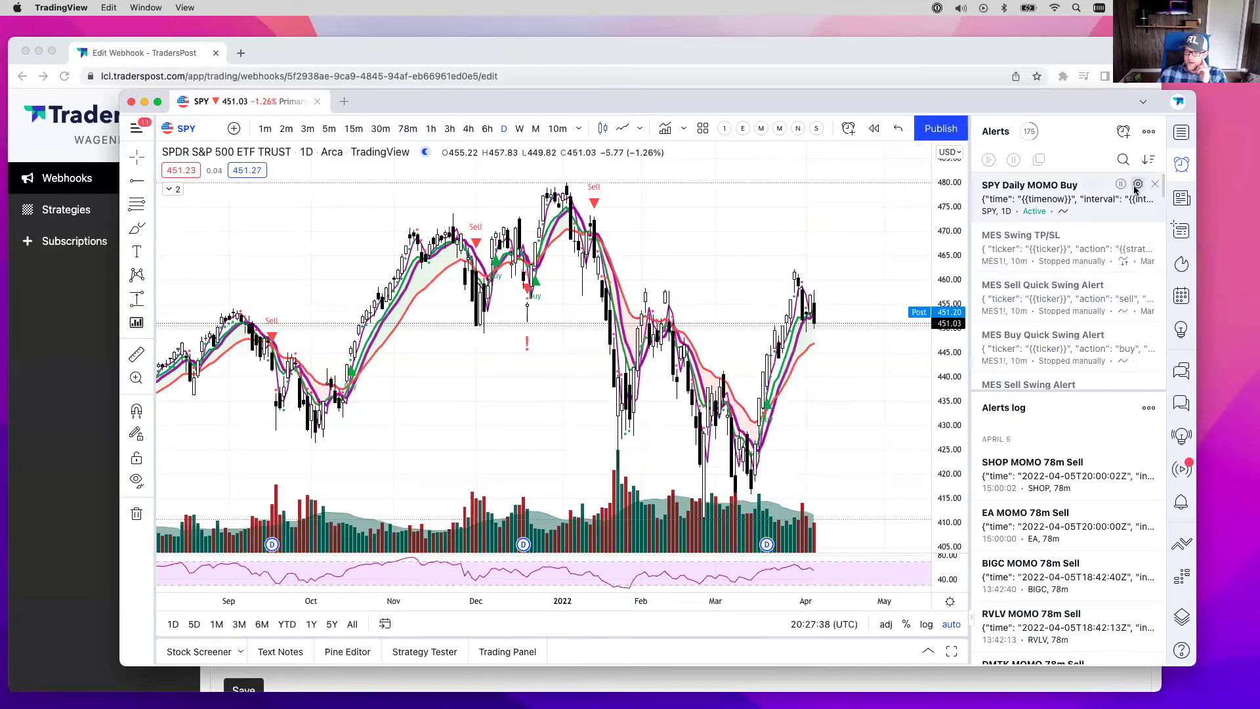
pyautogui.click(1152, 186)
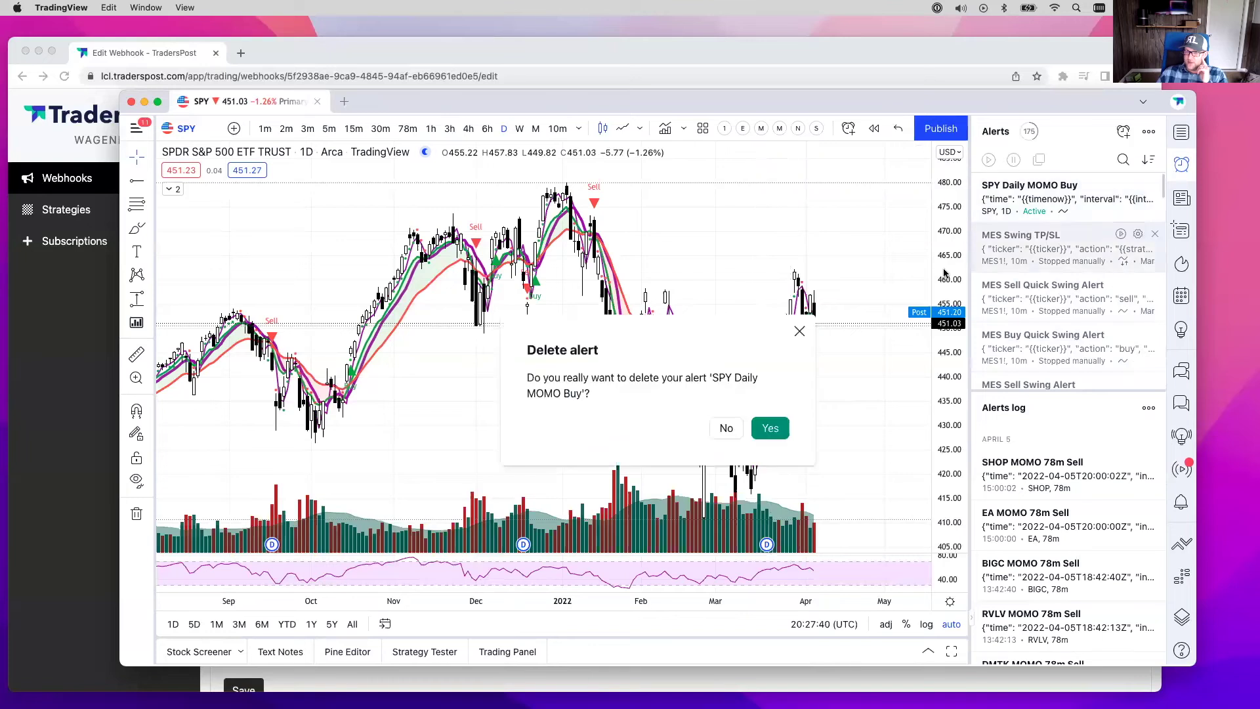
pyautogui.click(770, 428)
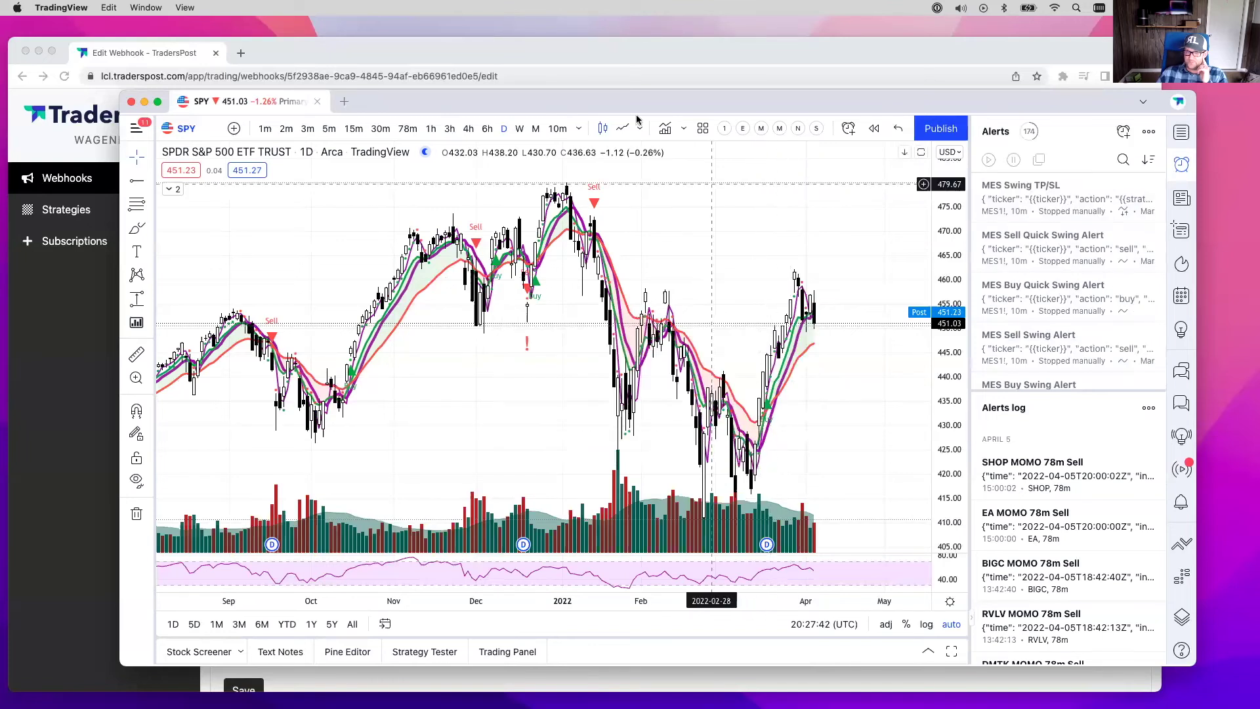
# Switch to TradersPost in the browser and start a new webhook named Stocks Webhook.
pyautogui.moveTo(572, 103); pyautogui.dragTo(758, 144)
pyautogui.press('super+h')
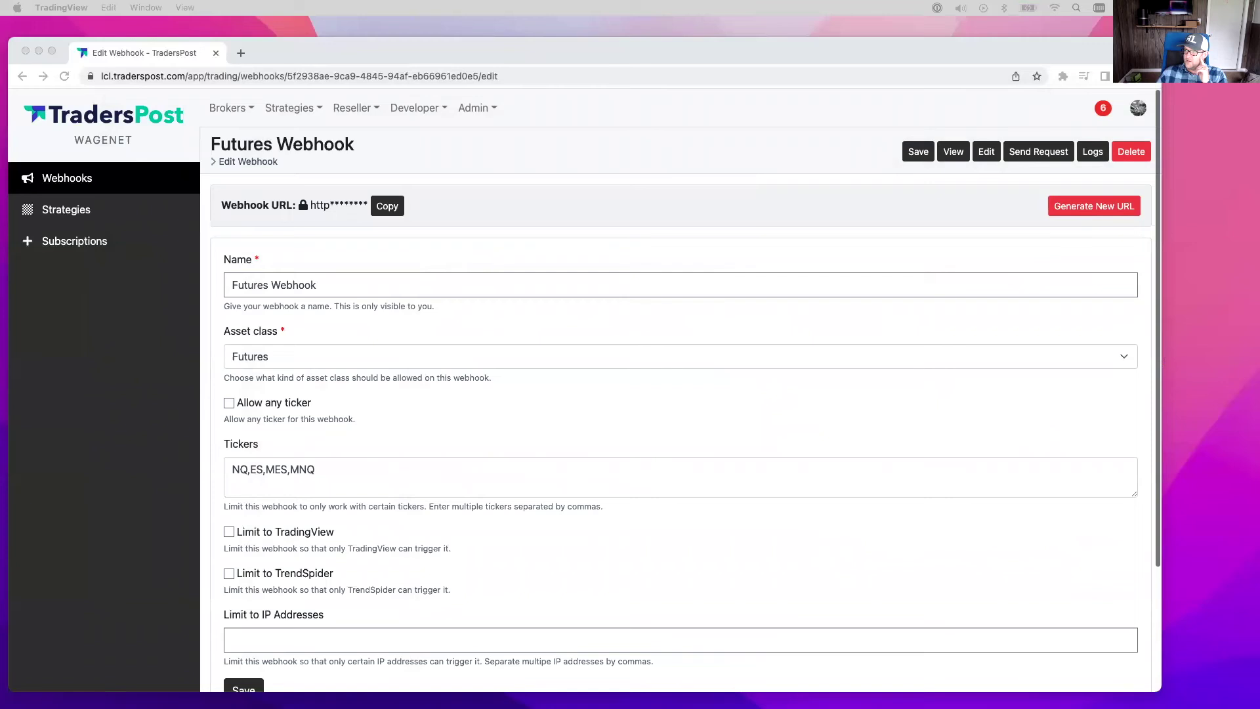
pyautogui.moveTo(318, 123)
pyautogui.moveTo(234, 116)
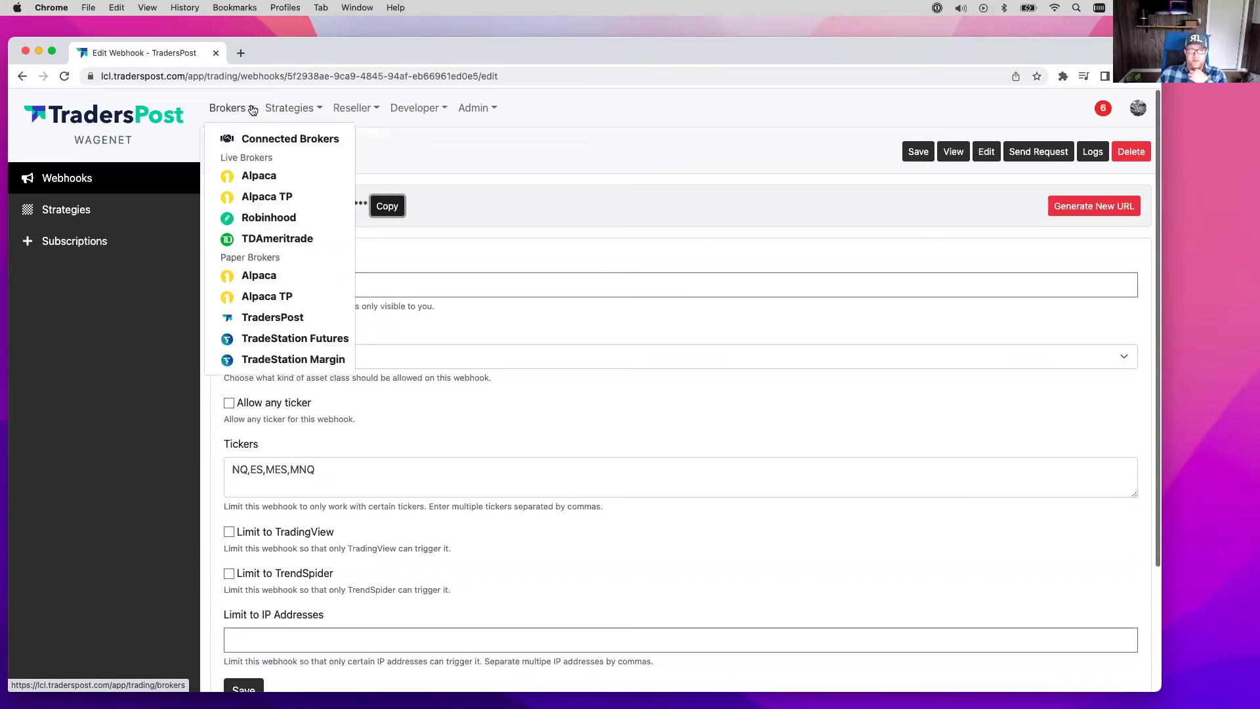
pyautogui.click(295, 136)
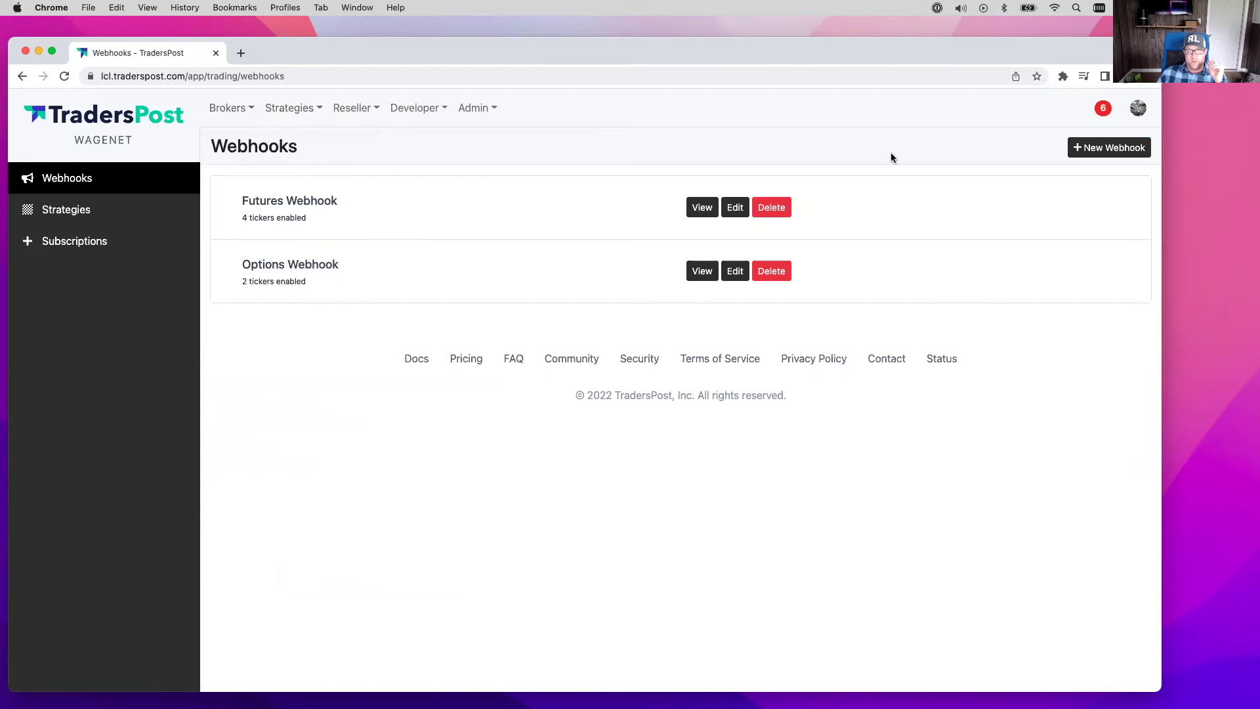
pyautogui.click(1084, 150)
pyautogui.click(360, 235)
pyautogui.write('Stocks Webhook')
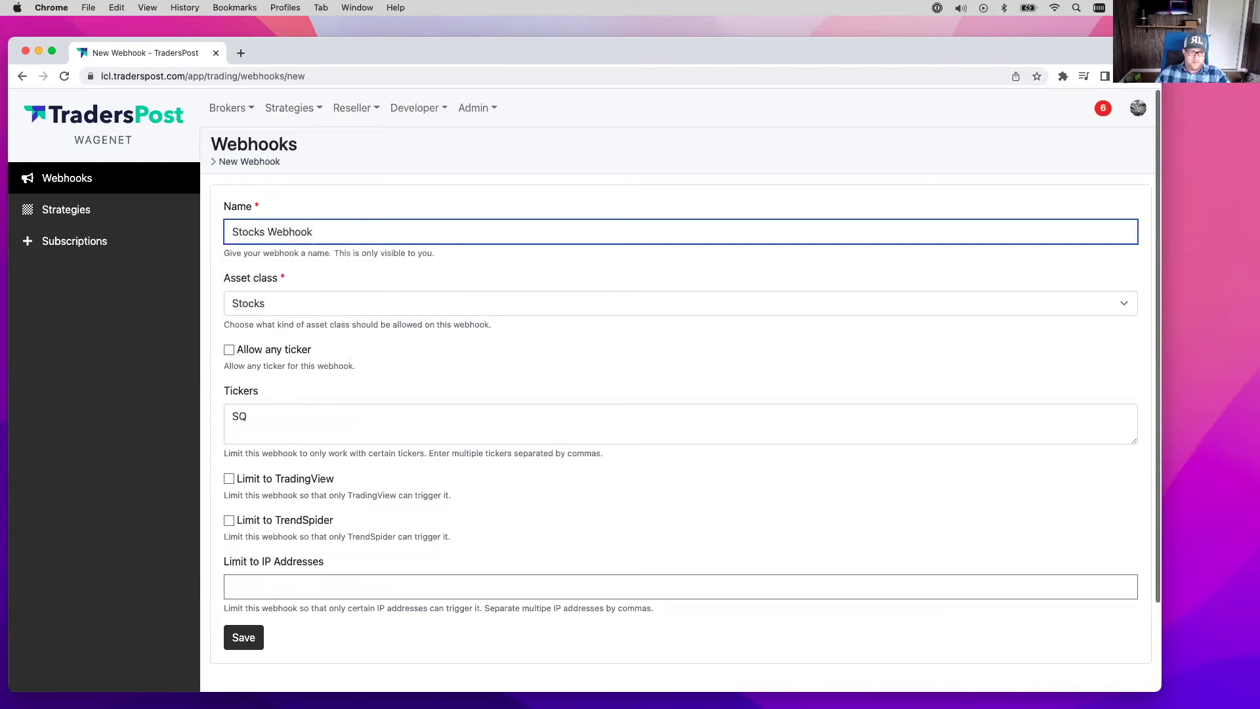
# Keep the webhook's asset class as Stocks and its ticker as SQ, and save the webhook.
pyautogui.click(262, 304)
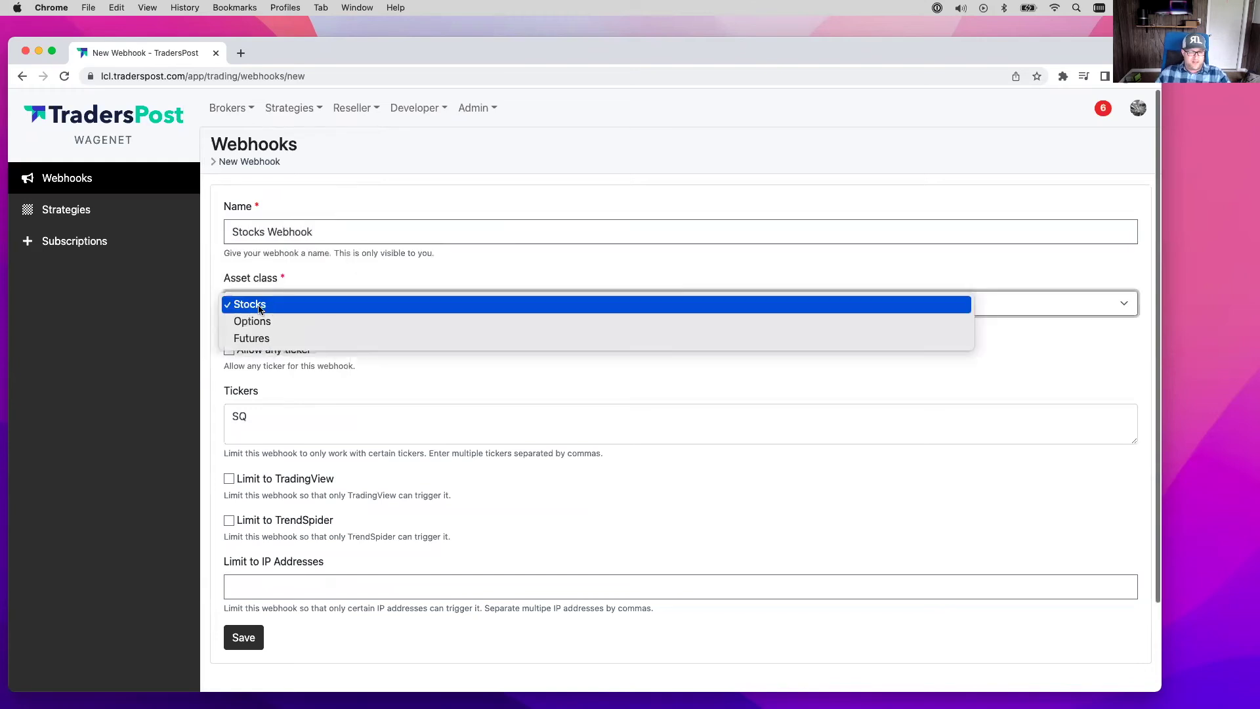
pyautogui.click(269, 281)
pyautogui.click(263, 419)
pyautogui.doubleClick(255, 418)
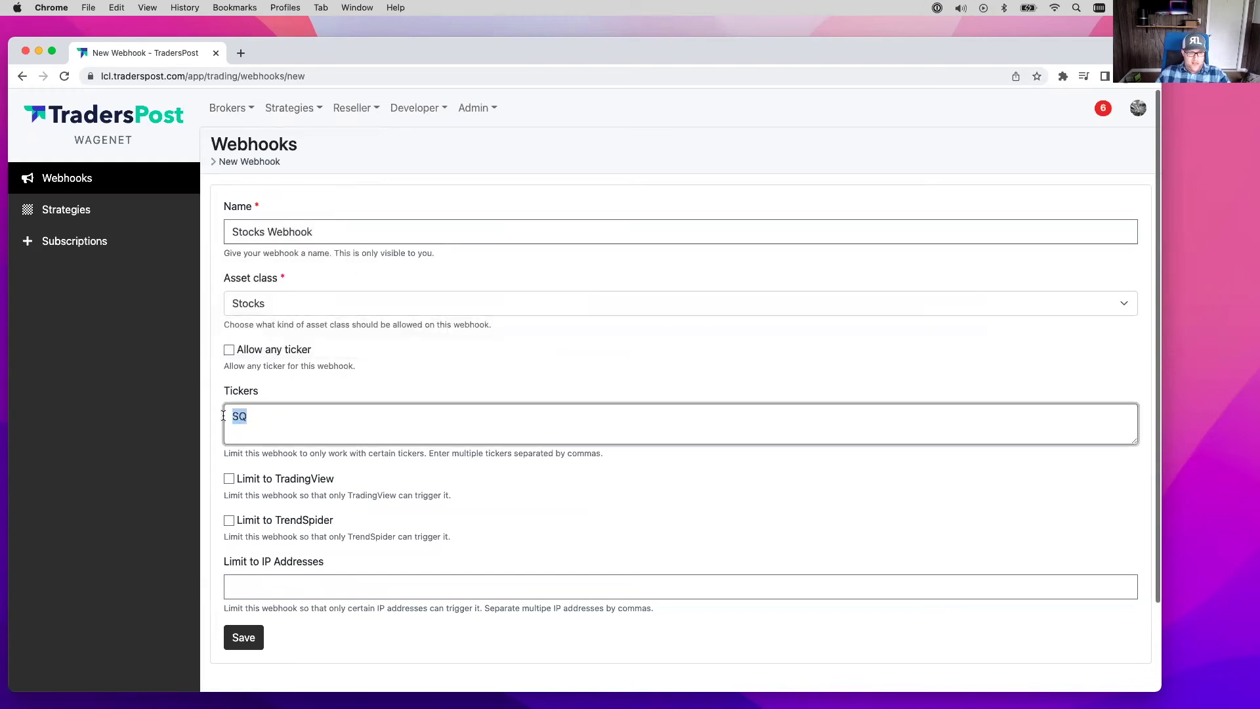
pyautogui.click(244, 639)
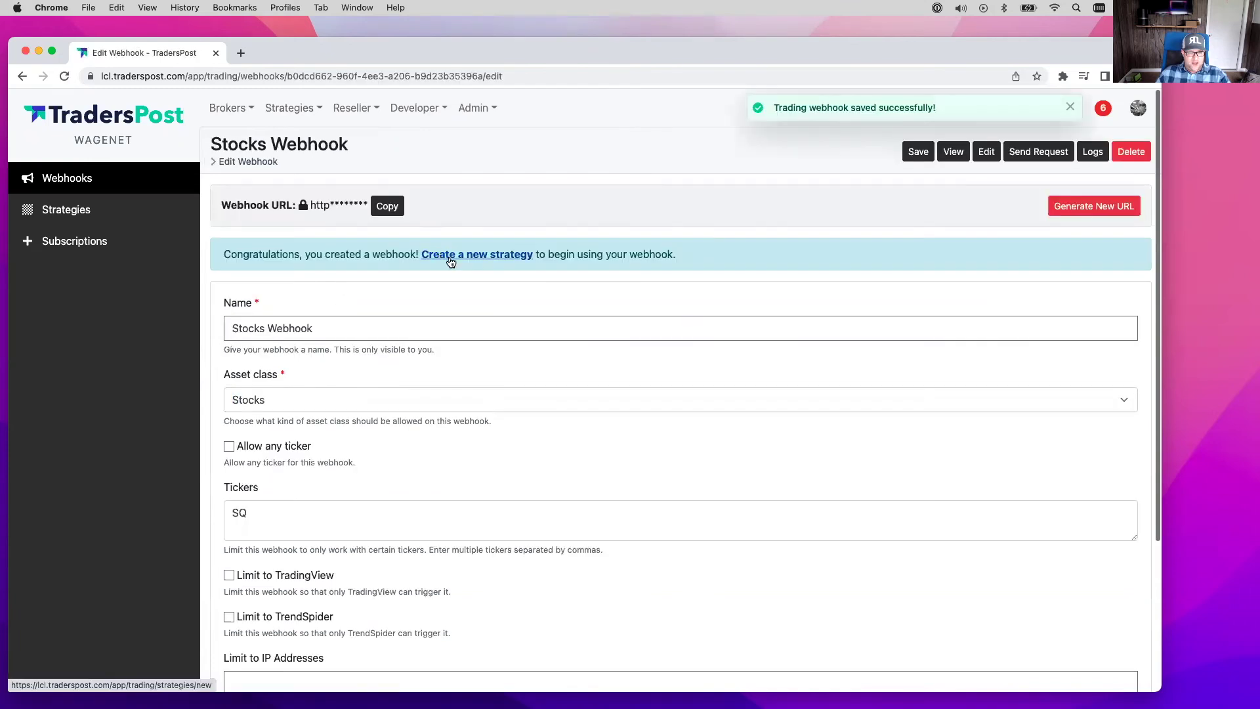
# Start a new strategy from the saved webhook, name it Stocks Strategy, and associate it with Stocks Webhook.
pyautogui.click(455, 255)
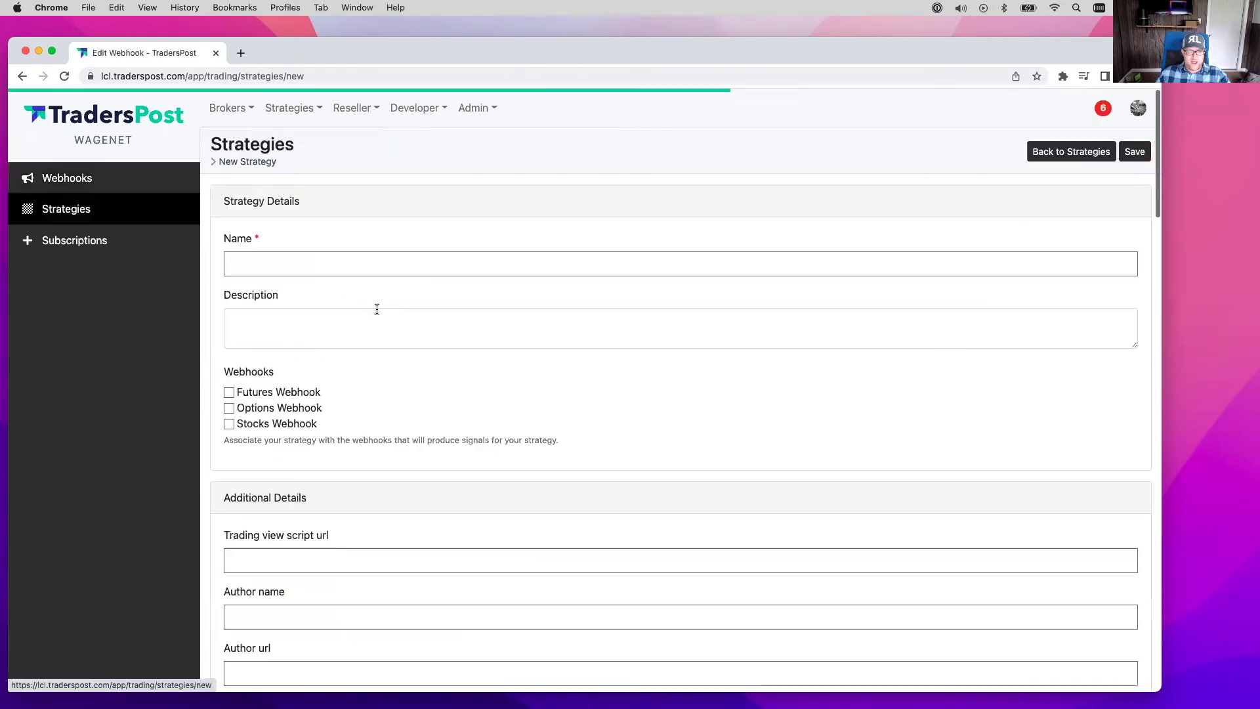
pyautogui.click(284, 264)
pyautogui.write('Stocks Strategy')
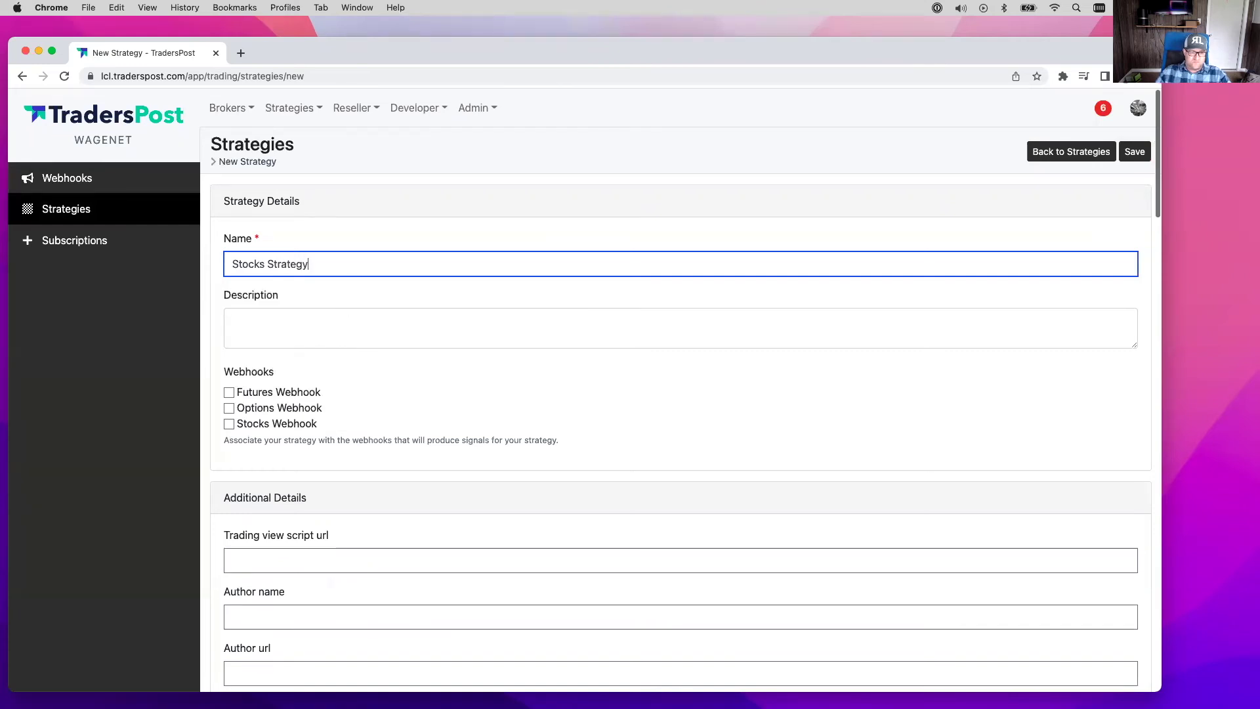
pyautogui.click(246, 423)
# Choose Both for the strategy's sides in the subscription defaults.
pyautogui.scroll(-2, 272, 444)
pyautogui.scroll(-15, 272, 443)
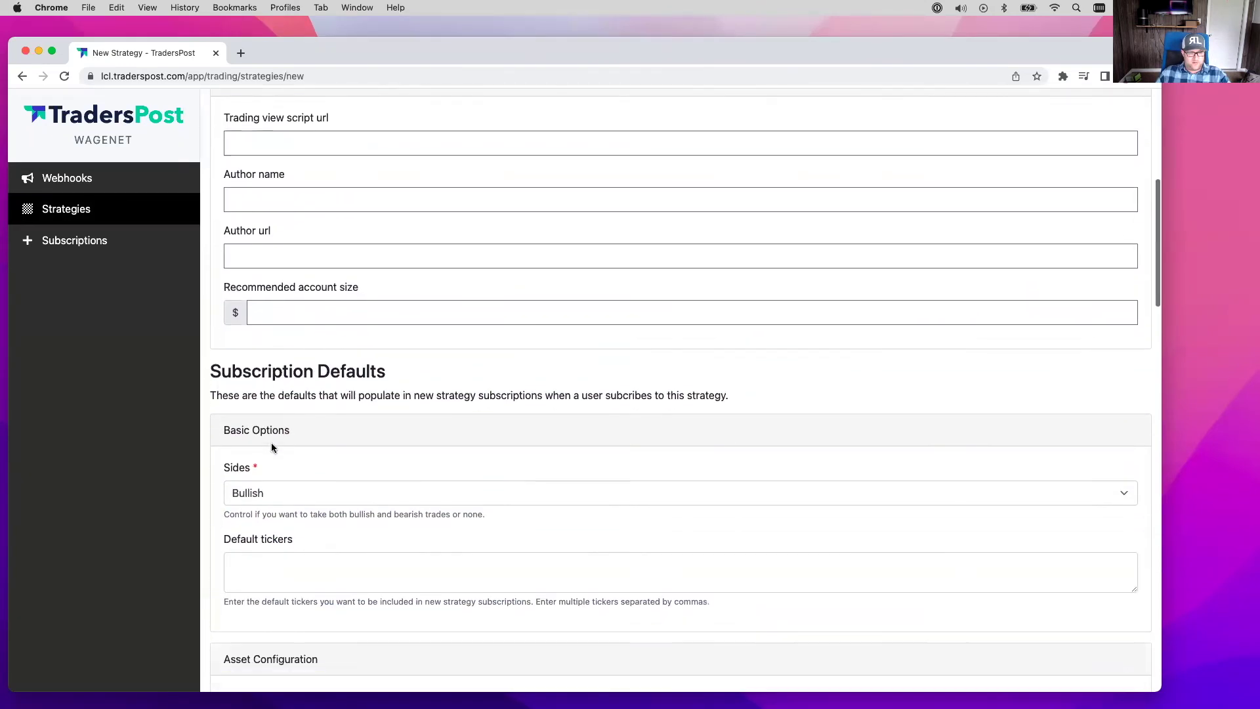
pyautogui.click(259, 301)
pyautogui.click(250, 271)
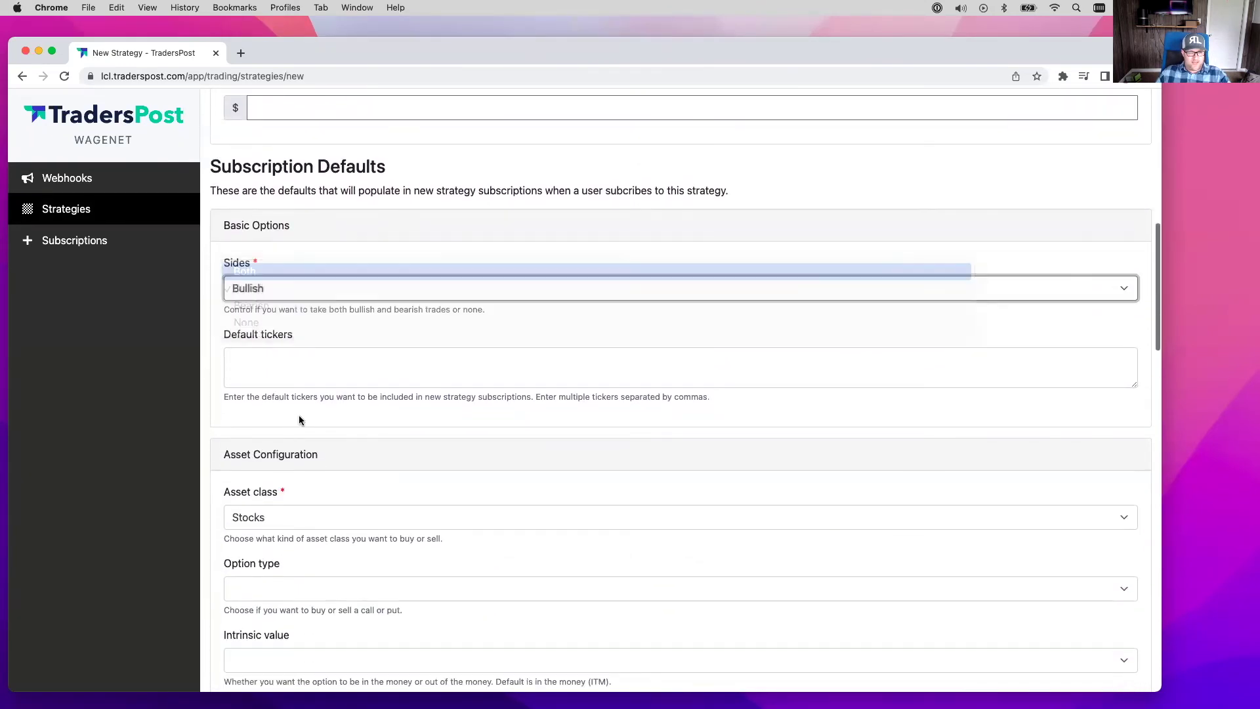
# Try sizing positions at 10 percent of portfolio value.
pyautogui.scroll(-3, 317, 509)
pyautogui.scroll(-17, 317, 508)
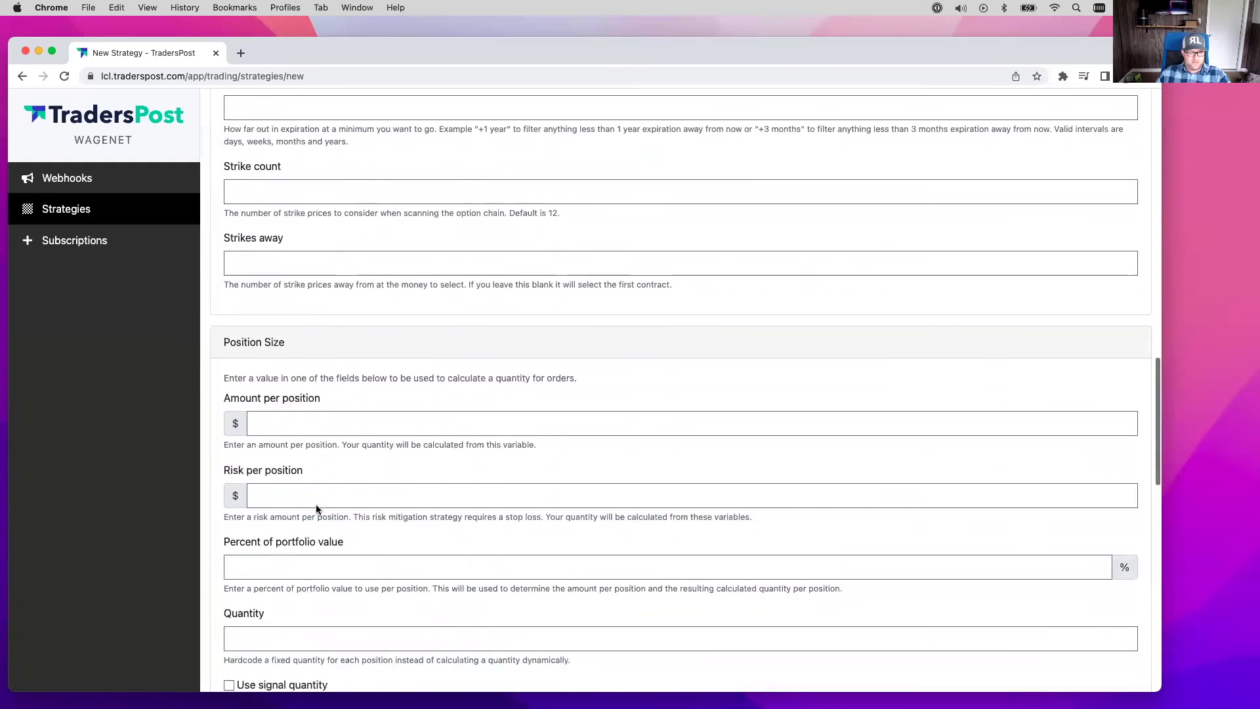
pyautogui.click(267, 395)
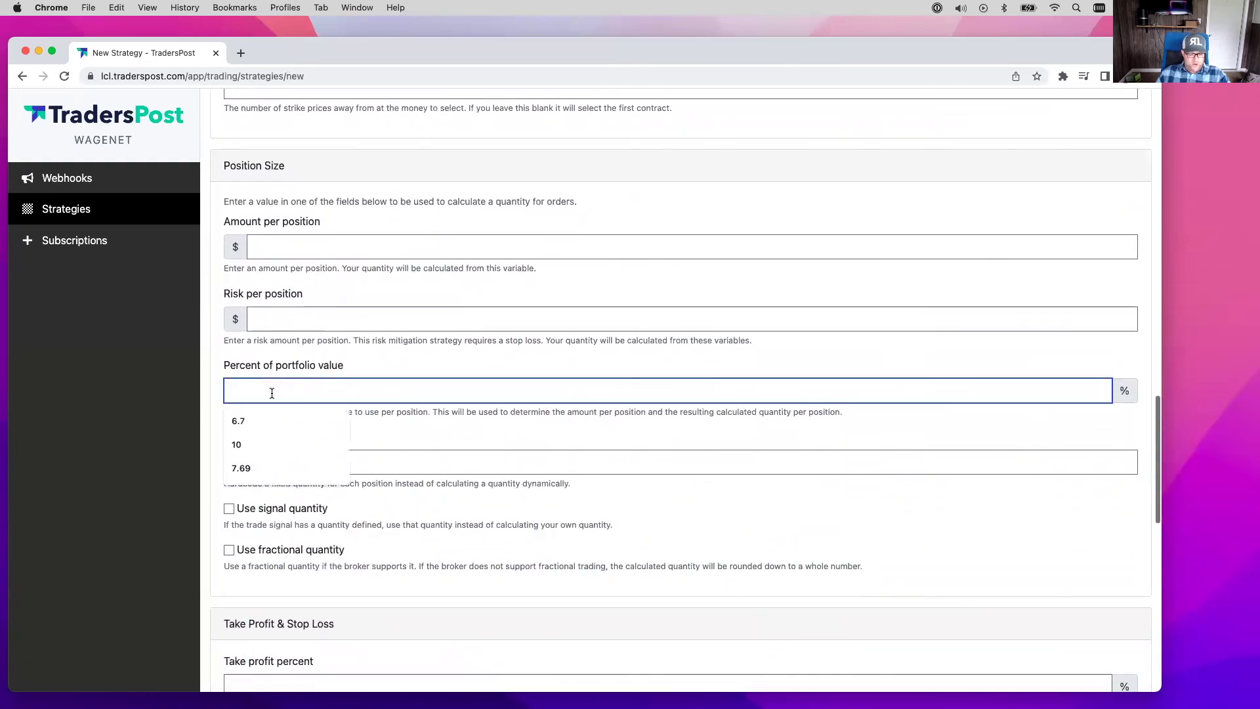
pyautogui.write('10')
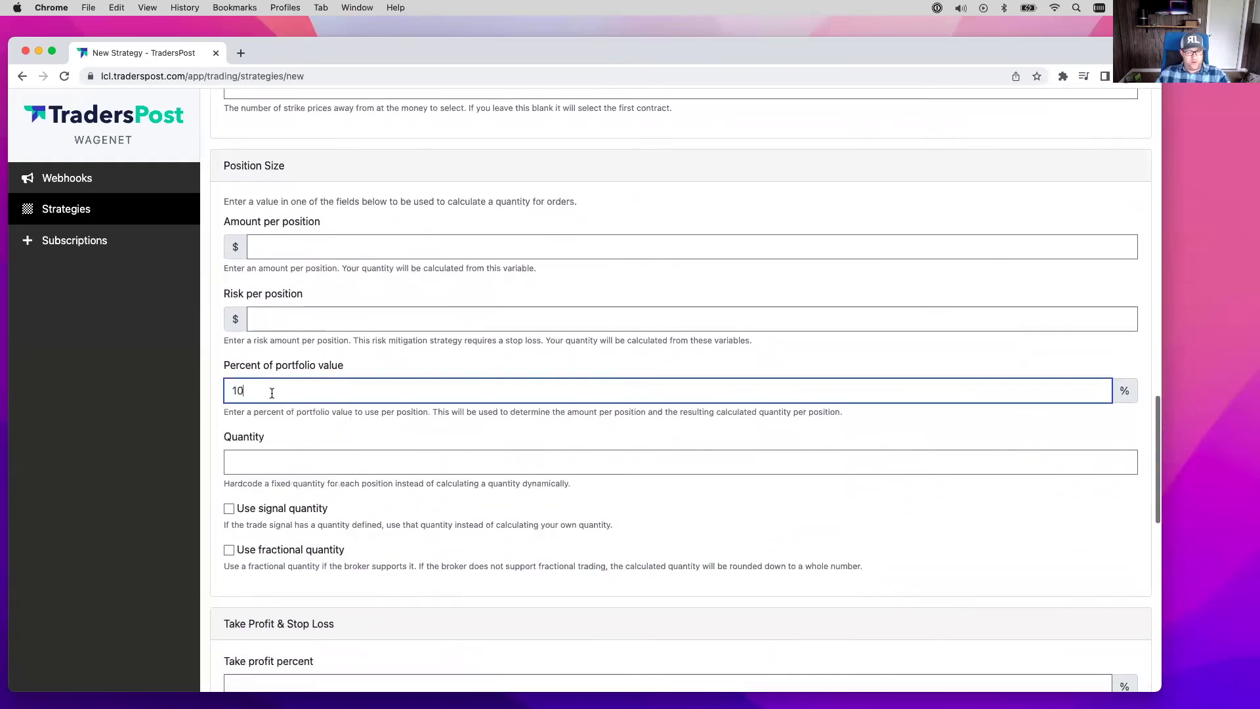
# Try 50 as the amount per position and clear the percent of portfolio value.
pyautogui.scroll(-5, 206, 443)
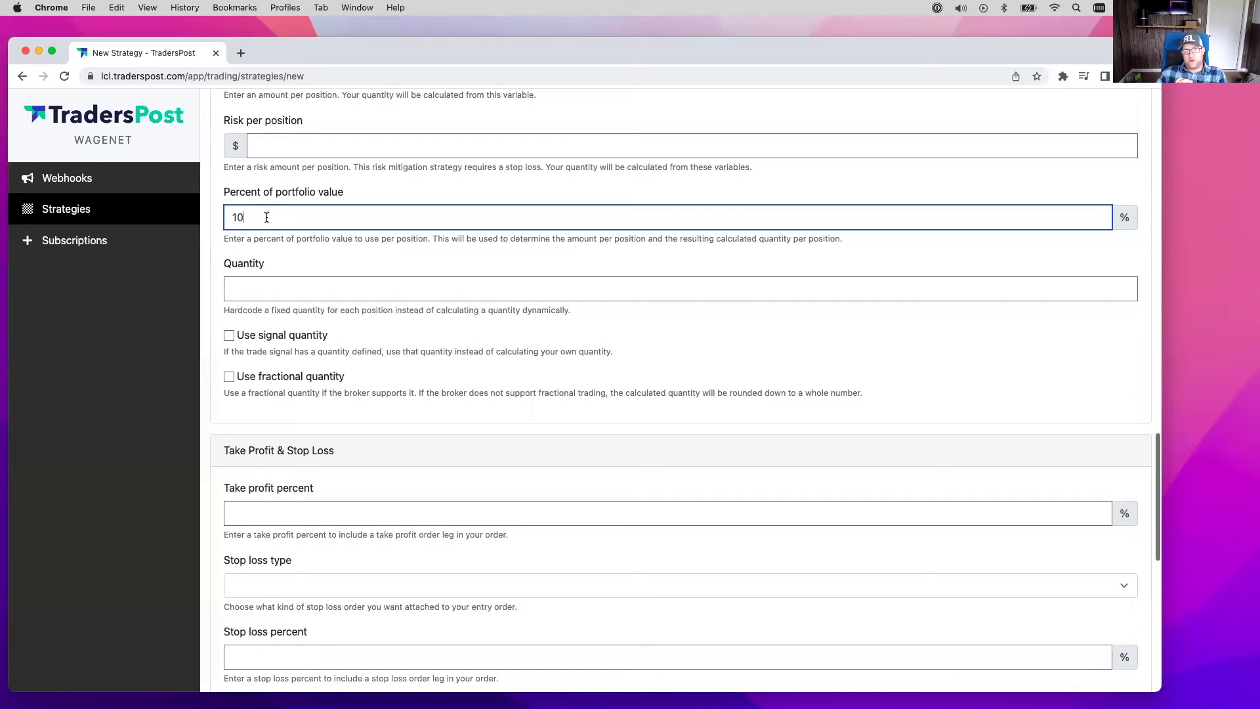
pyautogui.click(250, 290)
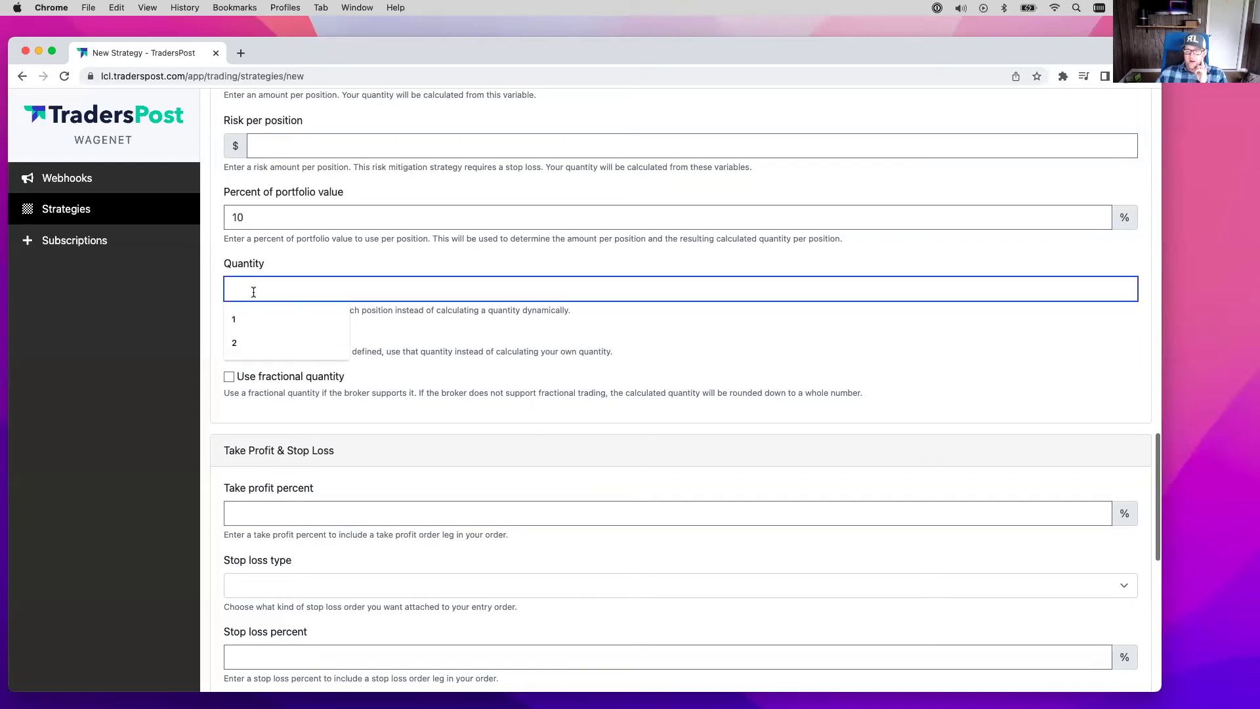
pyautogui.click(247, 217)
pyautogui.scroll(3, 246, 217)
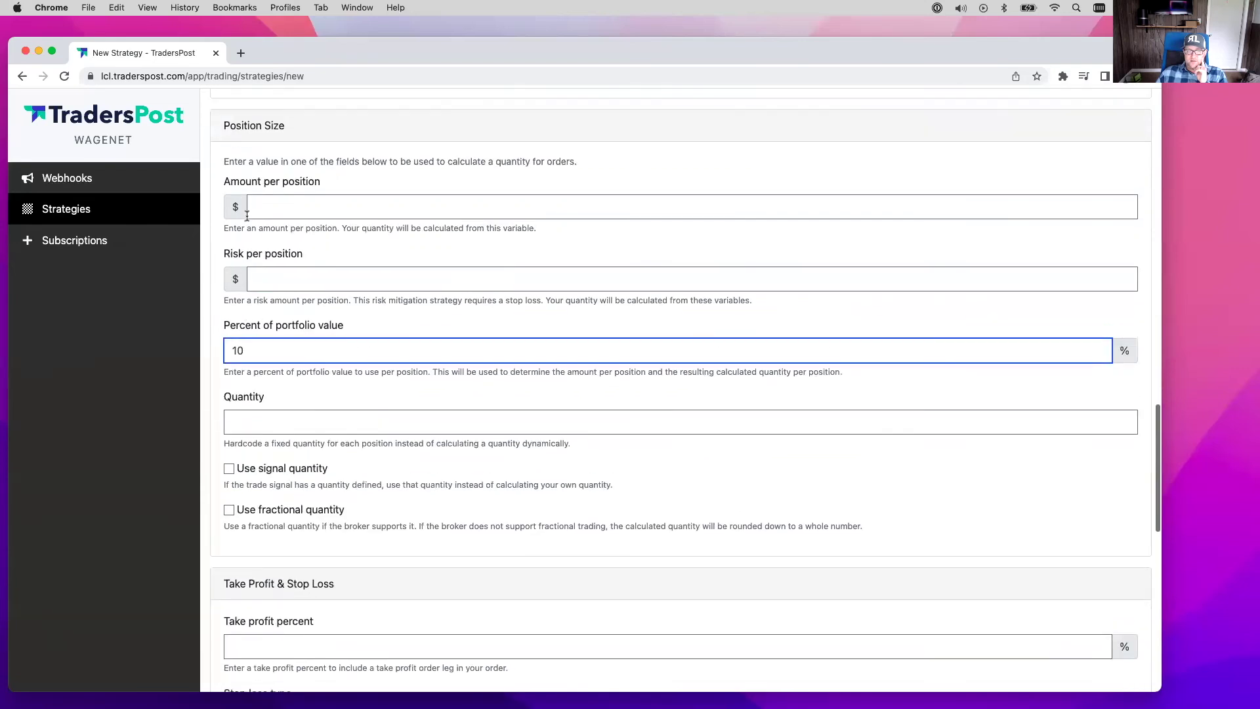
pyautogui.scroll(1, 247, 217)
pyautogui.click(254, 249)
pyautogui.write('50')
pyautogui.click(265, 306)
pyautogui.click(263, 399)
pyautogui.press('BackSpace')
pyautogui.press('BackSpace')
# Try an amount per position of $1000 and clear it again.
pyautogui.doubleClick(287, 256)
pyautogui.write('1000')
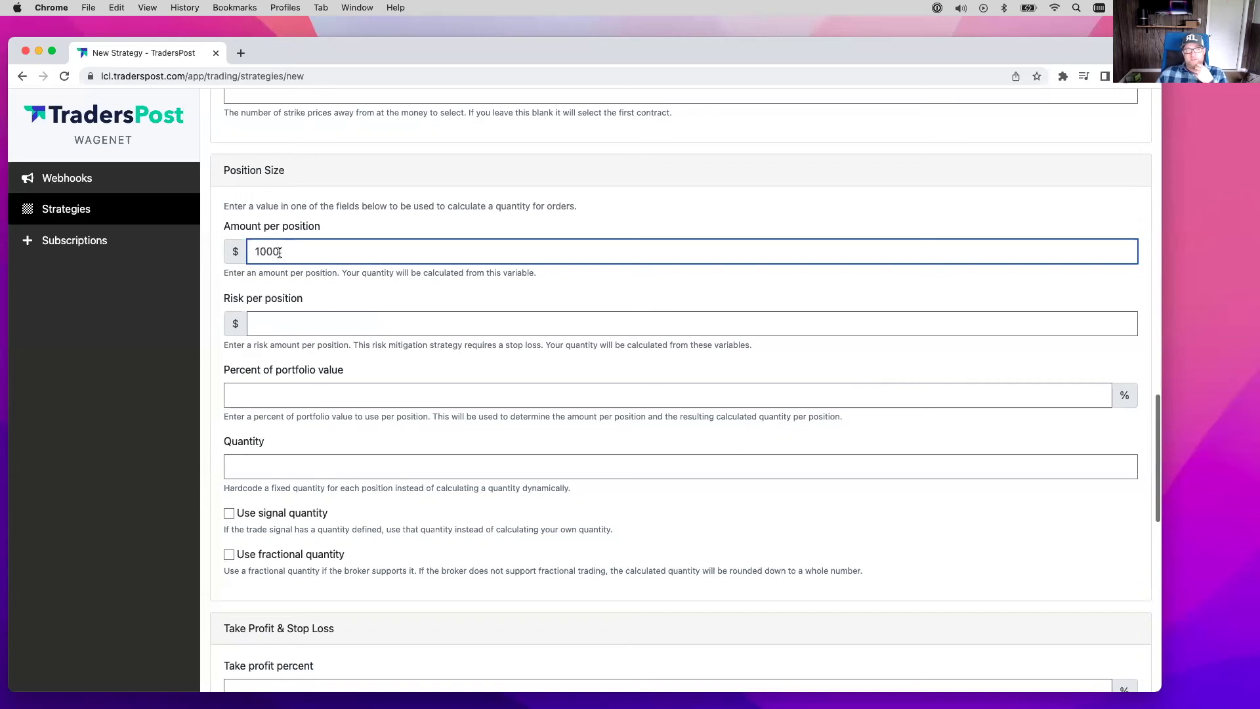
pyautogui.moveTo(279, 253); pyautogui.dragTo(248, 253)
pyautogui.press('BackSpace')
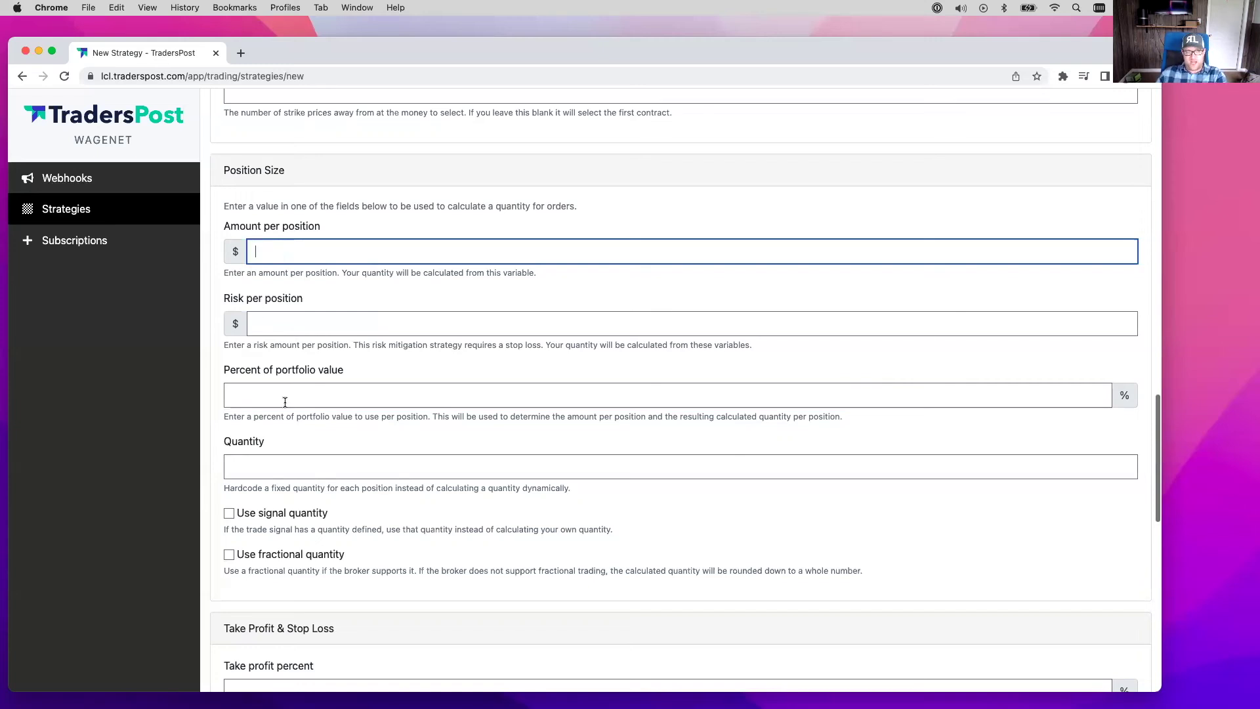
# Try a fixed quantity of 1 per position, review the asset configuration, and clear the quantity.
pyautogui.click(261, 472)
pyautogui.write('1')
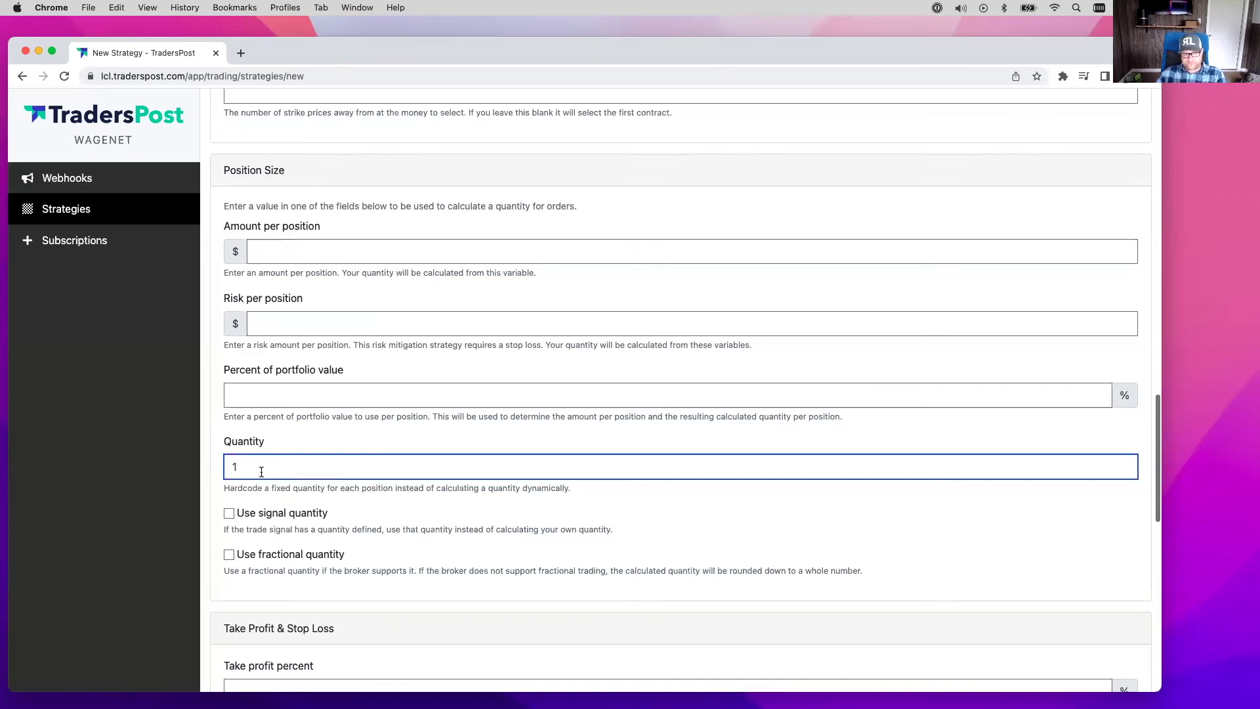
pyautogui.scroll(-5, 262, 471)
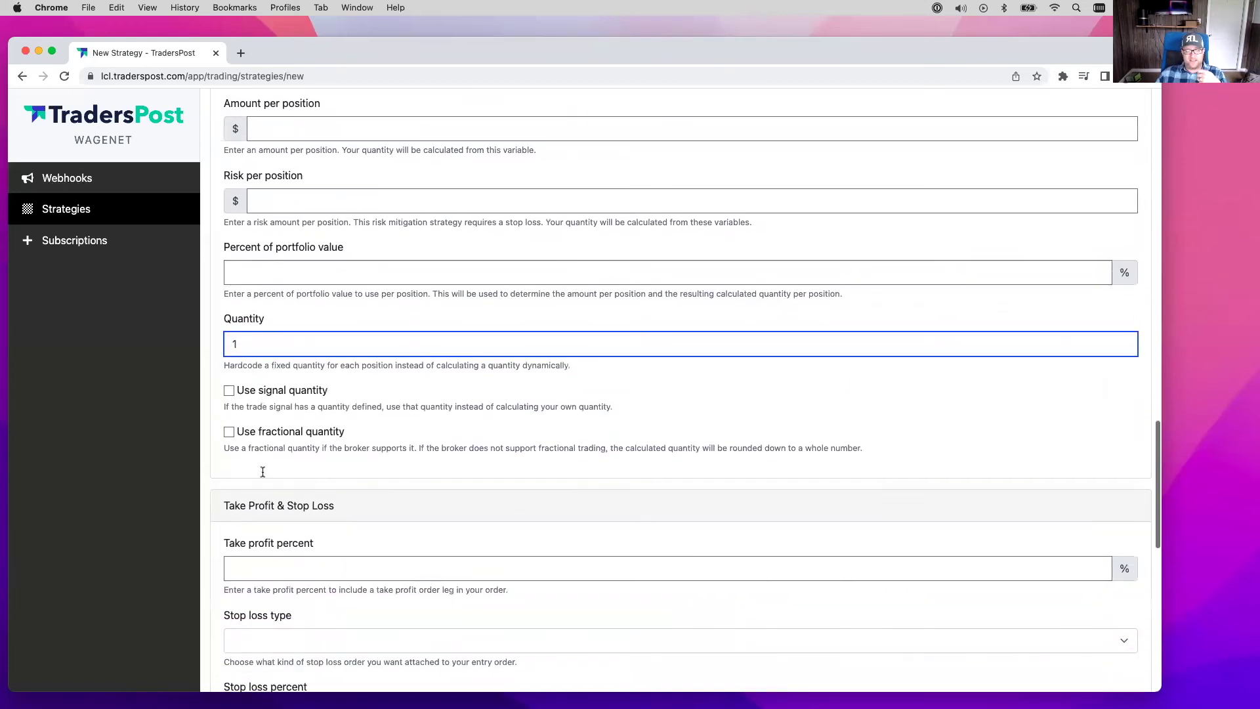
pyautogui.scroll(5, 262, 476)
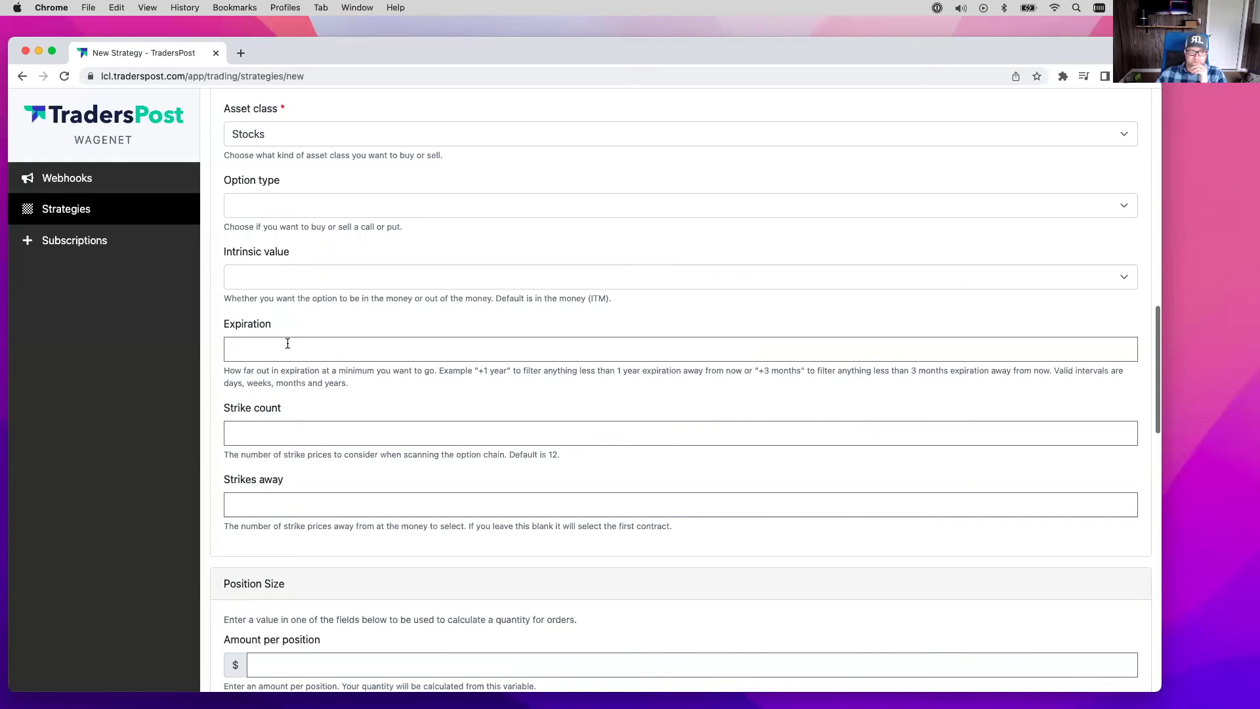
pyautogui.scroll(-8, 282, 371)
pyautogui.doubleClick(233, 466)
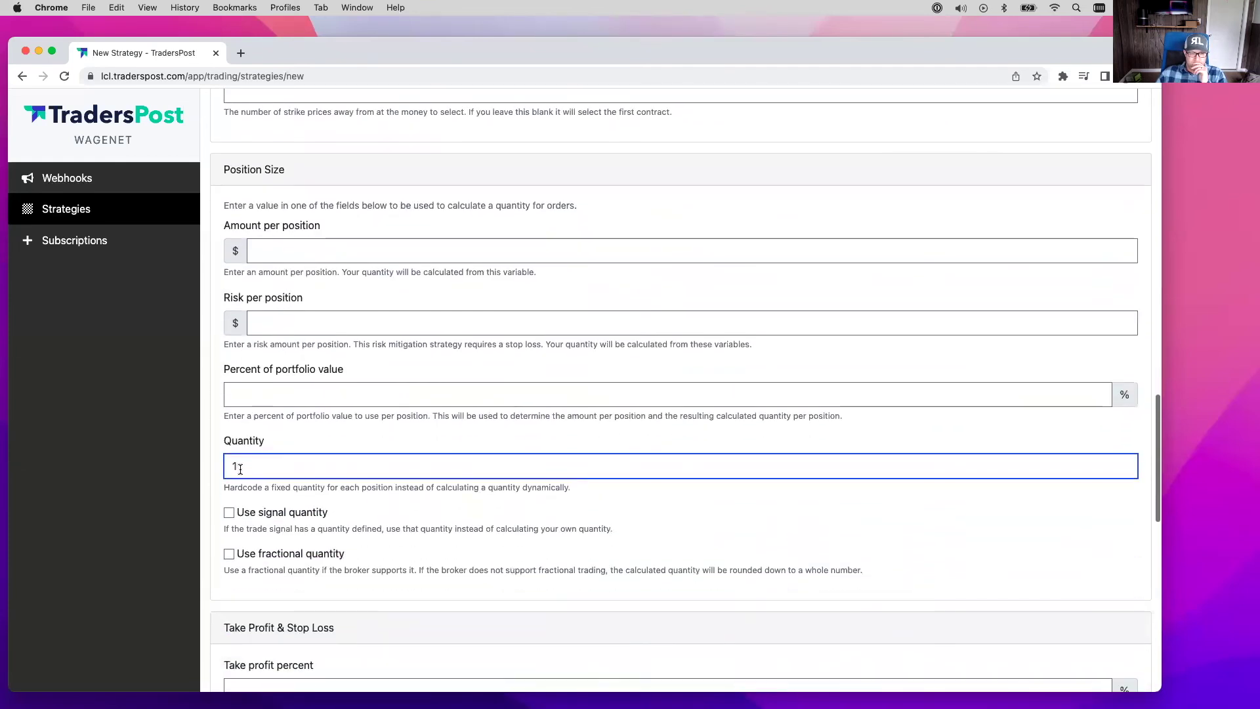
pyautogui.press('BackSpace')
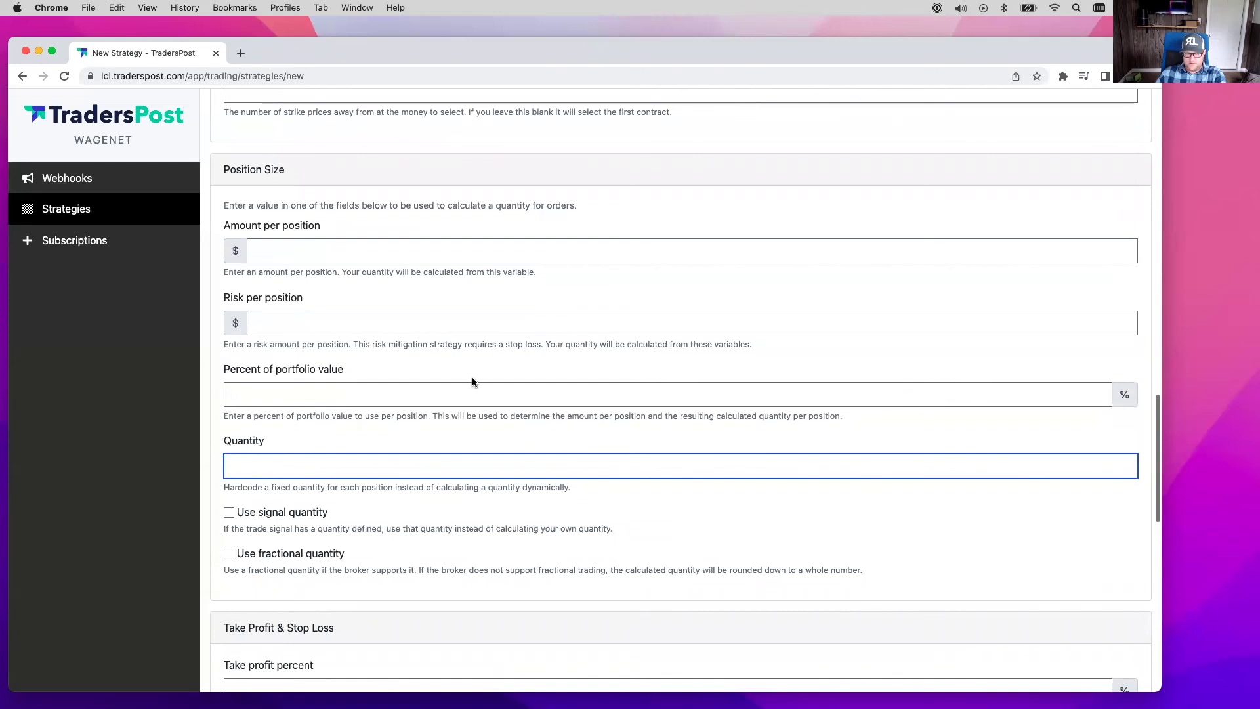
# Set the strategy's percent of portfolio value per position to 10.
pyautogui.click(326, 395)
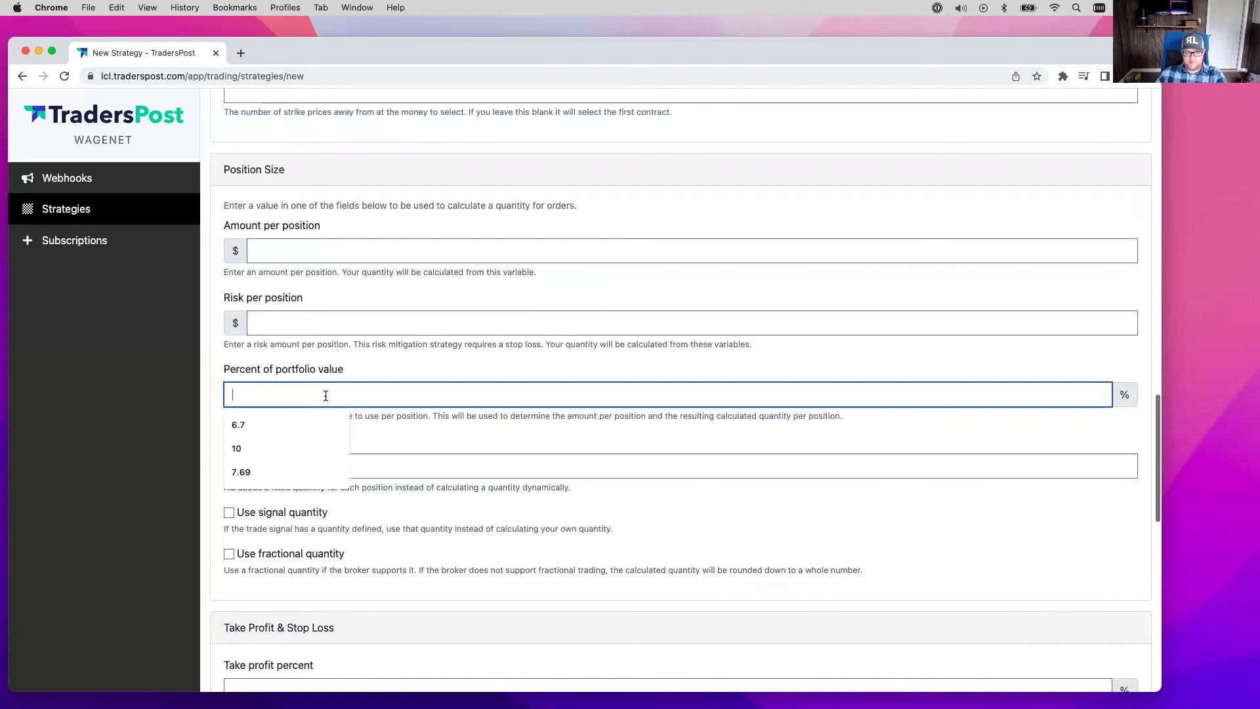
pyautogui.write('10')
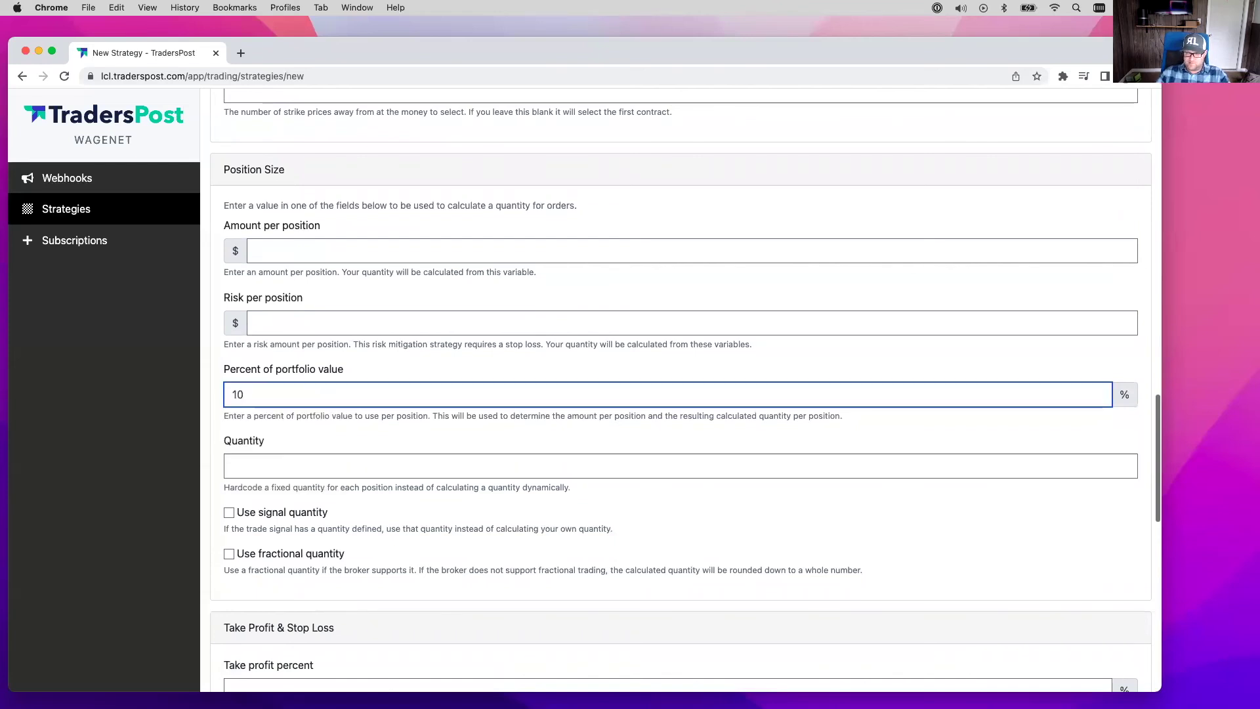
pyautogui.click(202, 420)
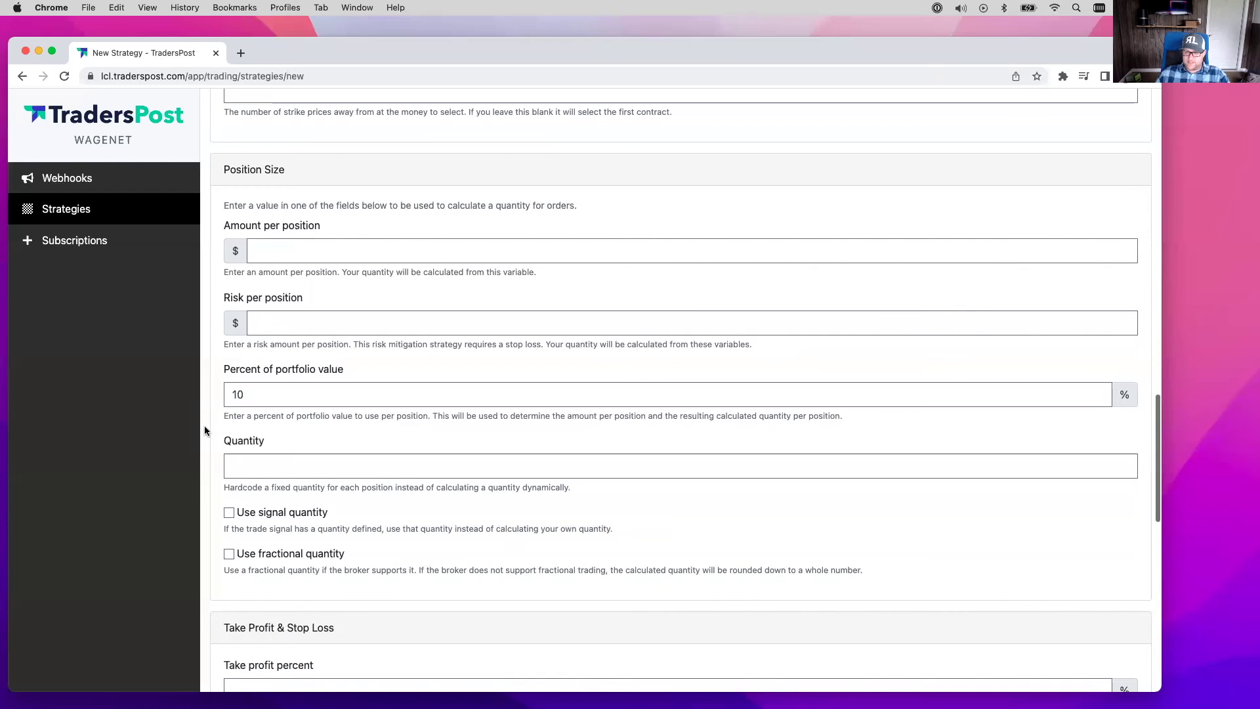
# Submit entry and exit orders as market orders in the advanced options, and save the strategy.
pyautogui.scroll(-2, 204, 431)
pyautogui.scroll(-3, 205, 430)
pyautogui.scroll(-15, 205, 431)
pyautogui.click(235, 468)
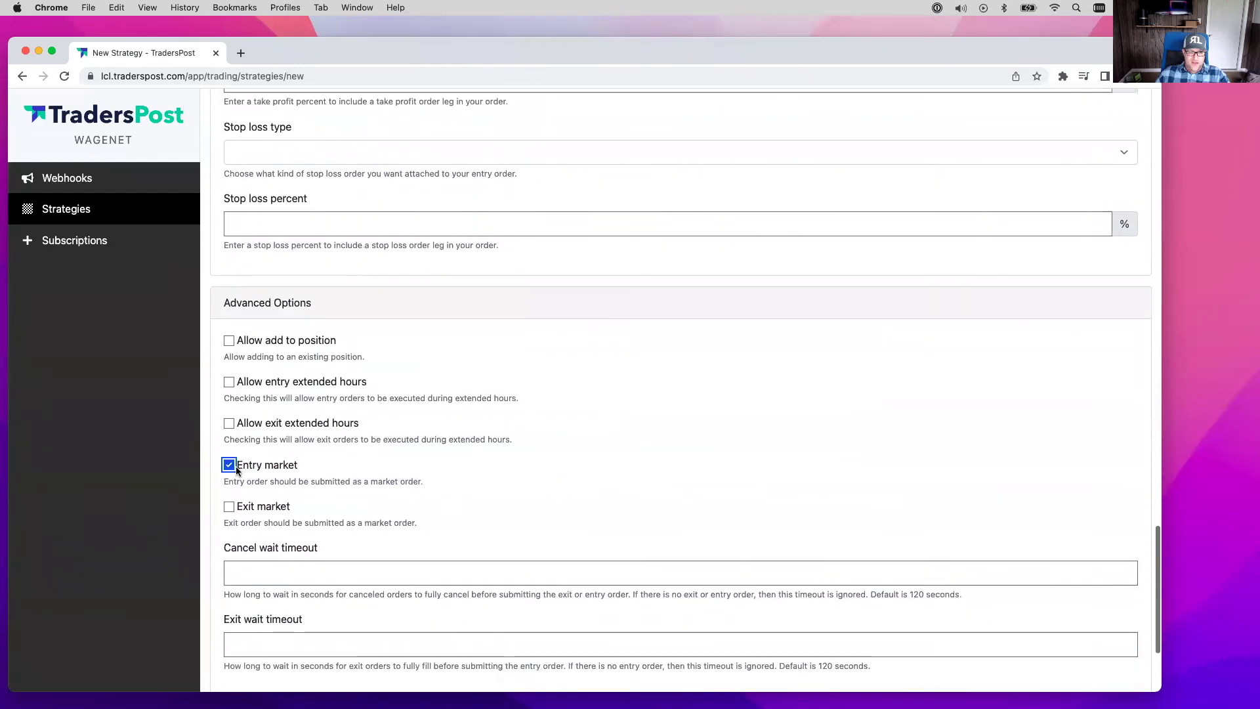
pyautogui.click(238, 506)
pyautogui.scroll(-5, 242, 512)
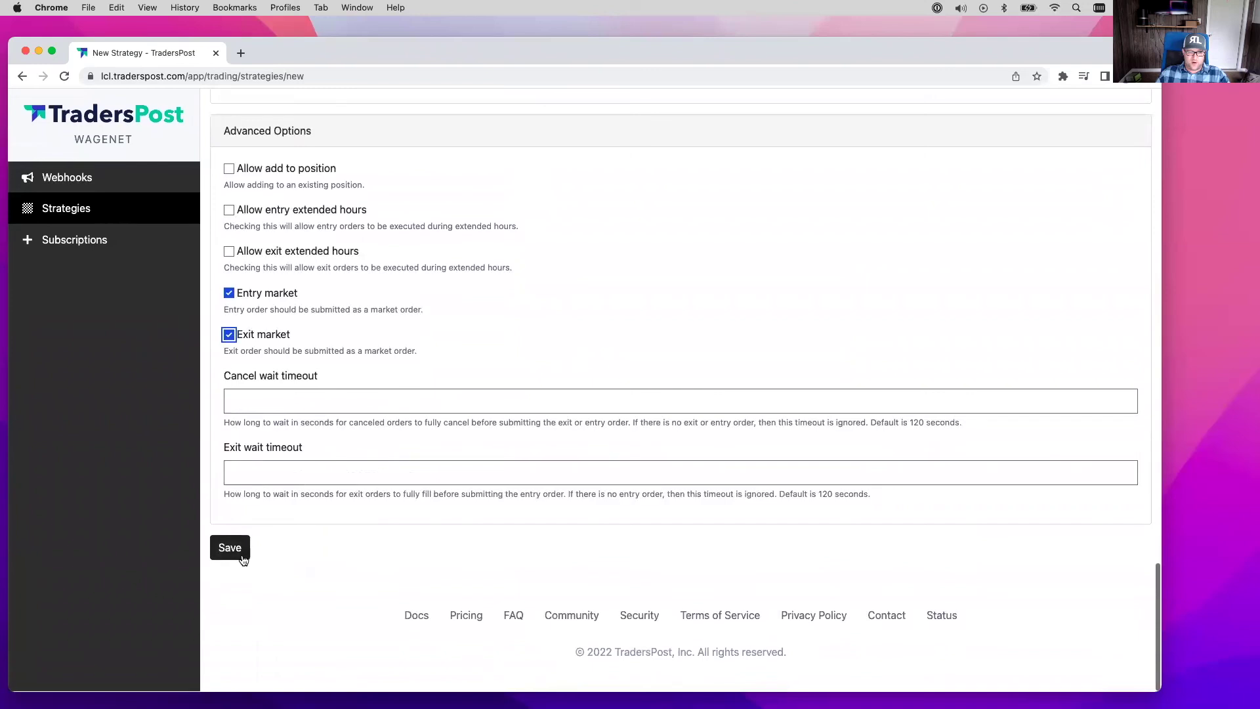
pyautogui.click(242, 556)
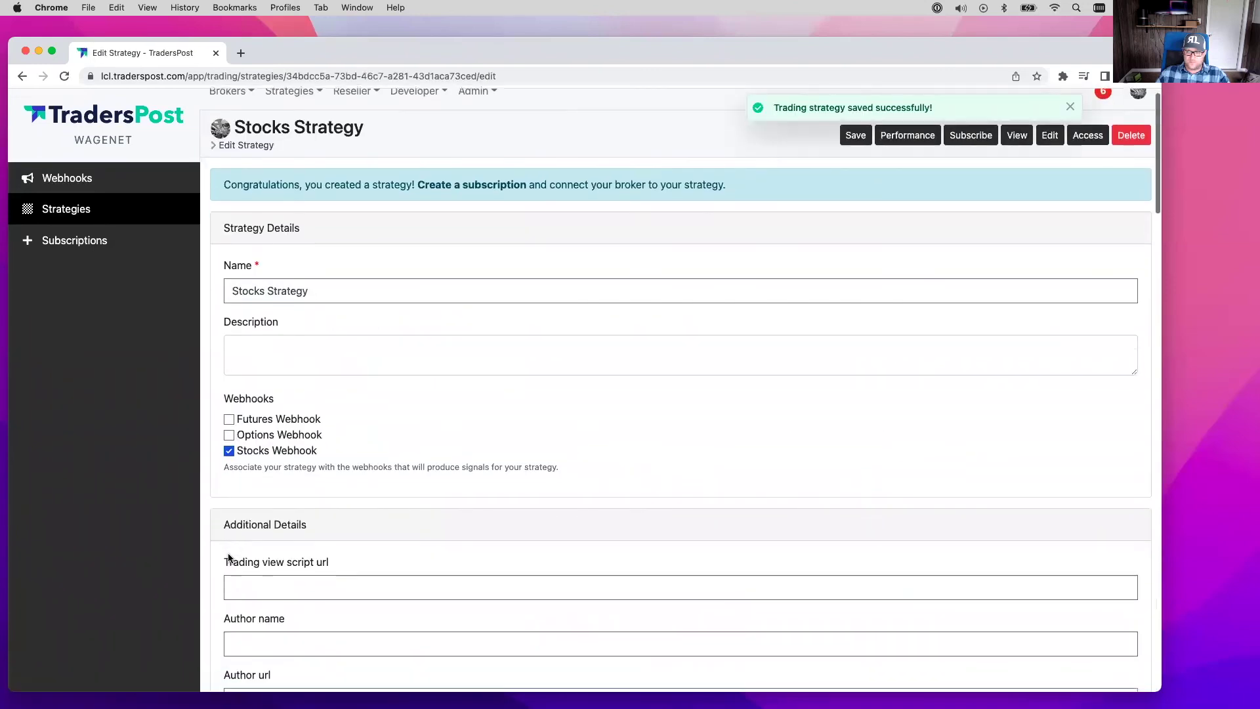
# Review the Stocks Strategy's webhook, subscription defaults and position size settings, and save the strategy again.
pyautogui.scroll(-1, 228, 557)
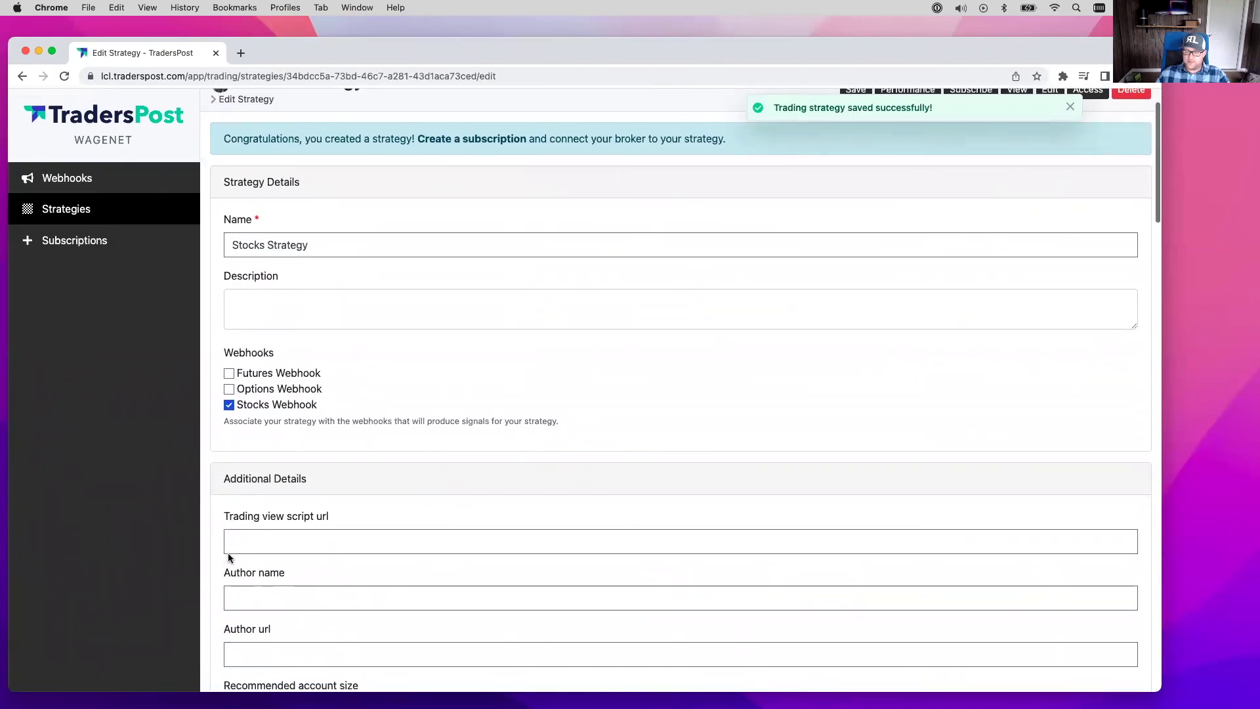
pyautogui.scroll(-10, 228, 557)
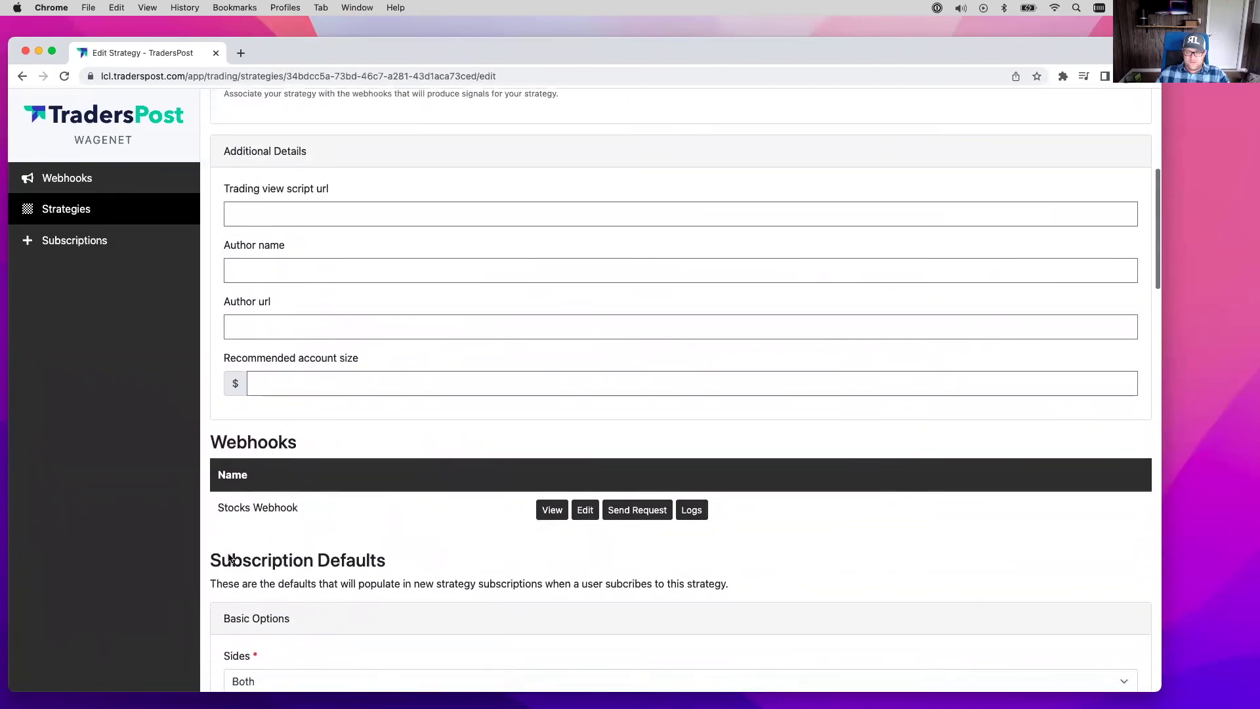
pyautogui.scroll(-8, 228, 557)
pyautogui.scroll(-1, 230, 557)
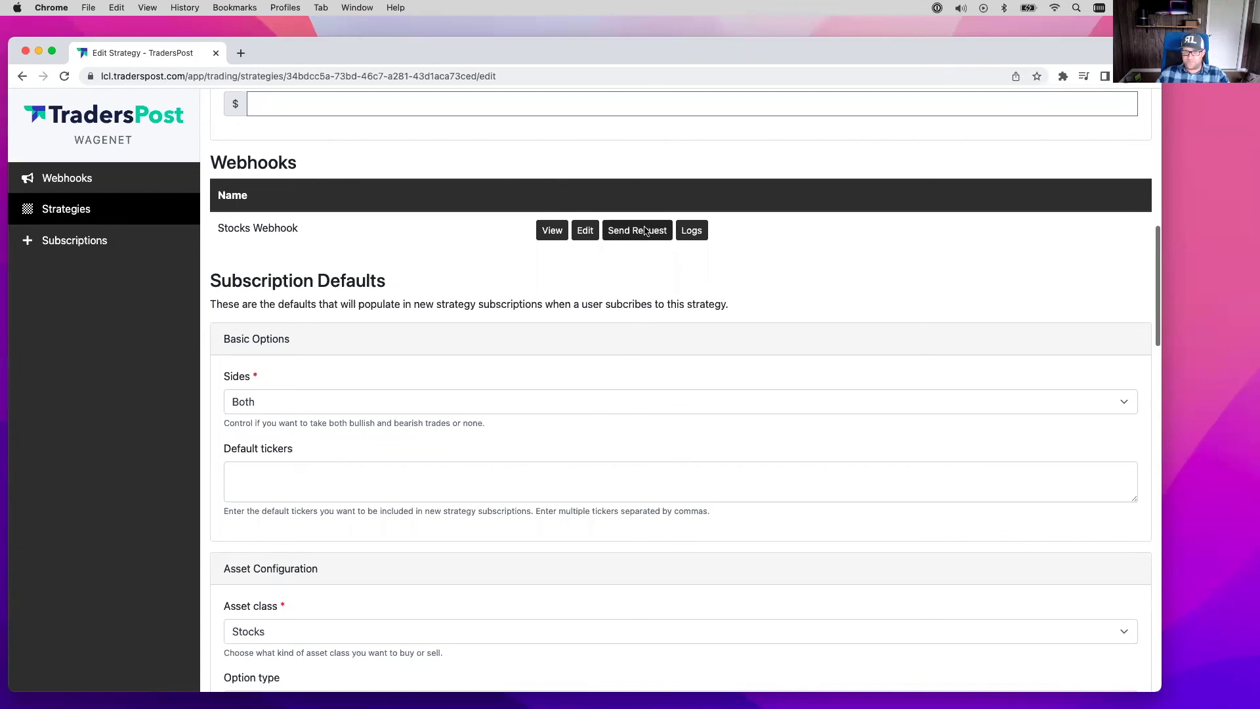
pyautogui.scroll(-20, 592, 310)
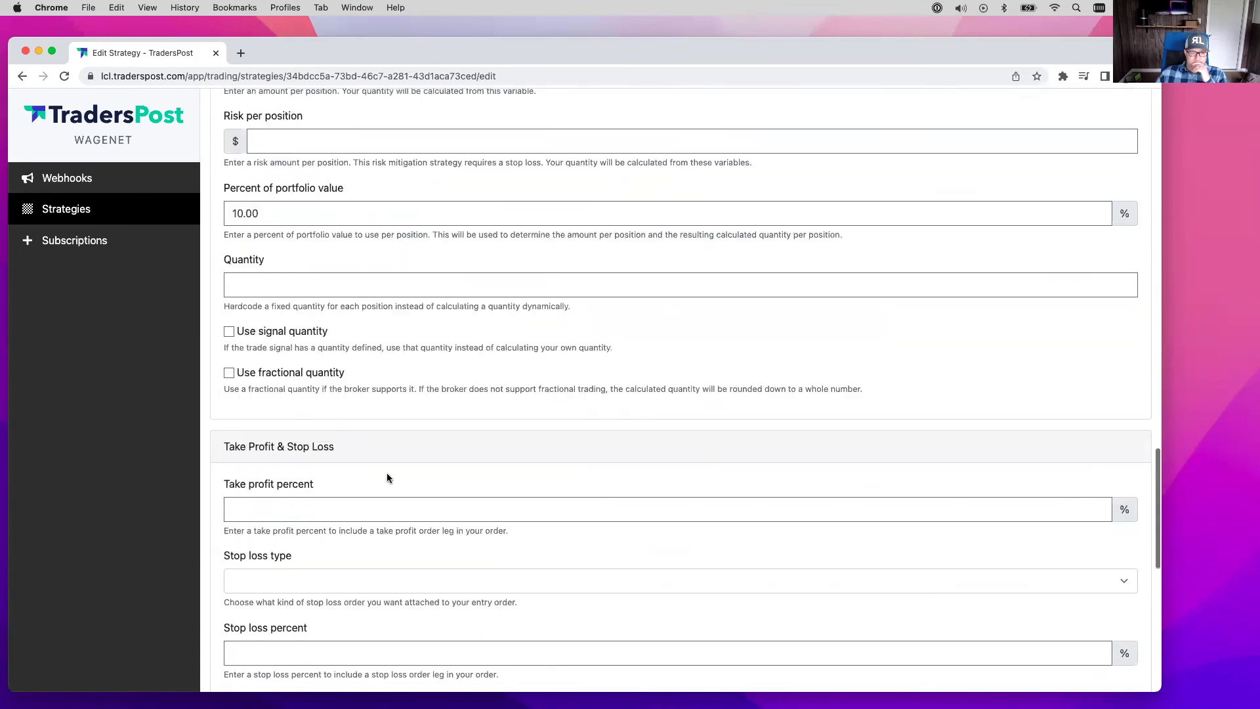
pyautogui.scroll(20, 293, 572)
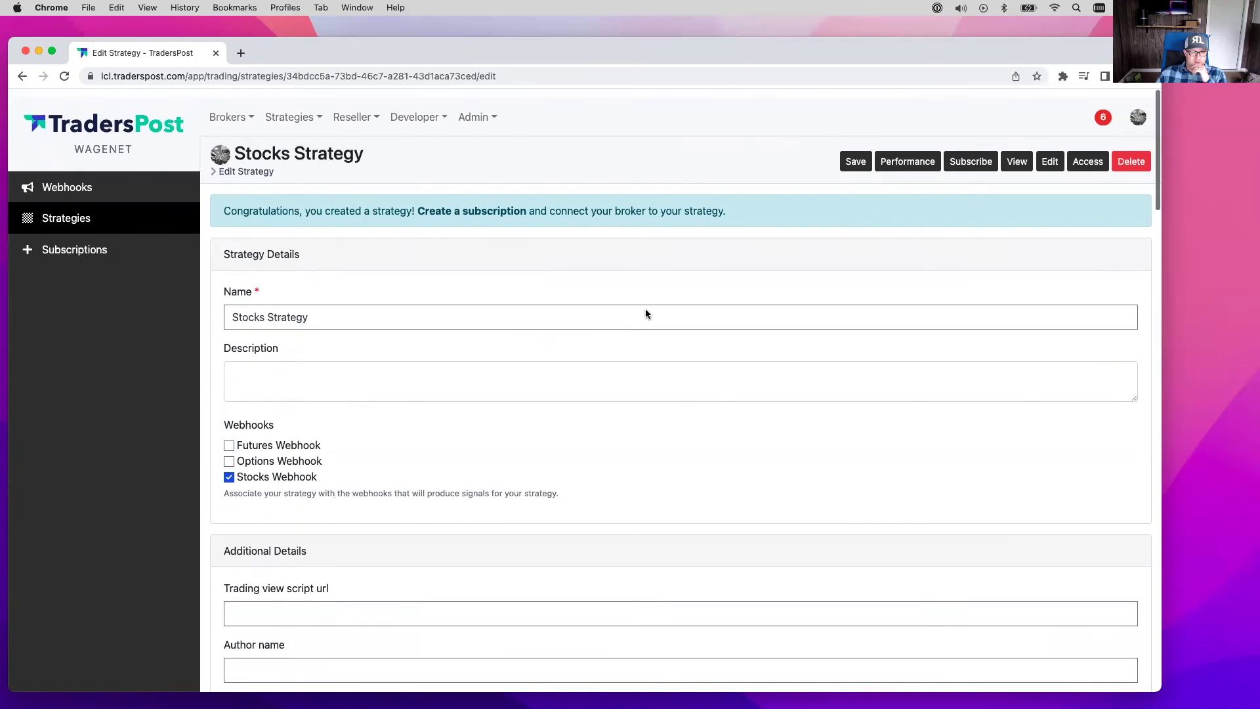
pyautogui.click(855, 153)
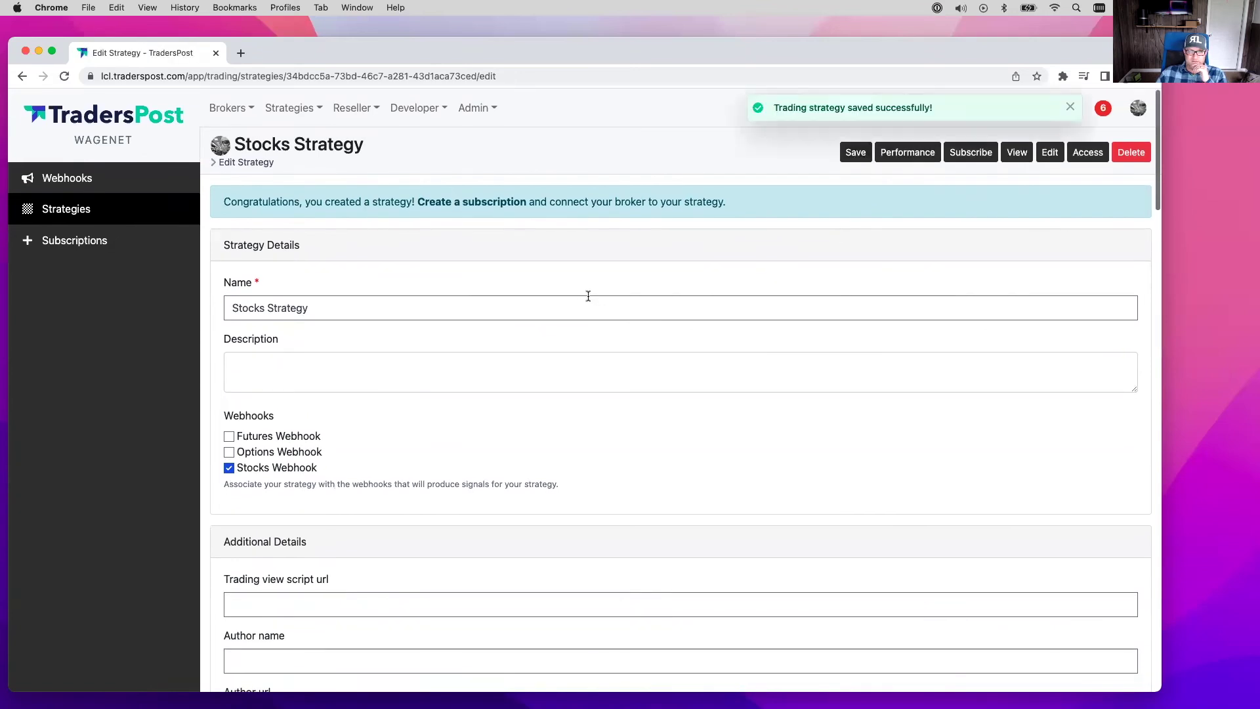
# Create a subscription to the Stocks Strategy linked to the TradersPost paper broker and check the example entry order's total.
pyautogui.click(456, 205)
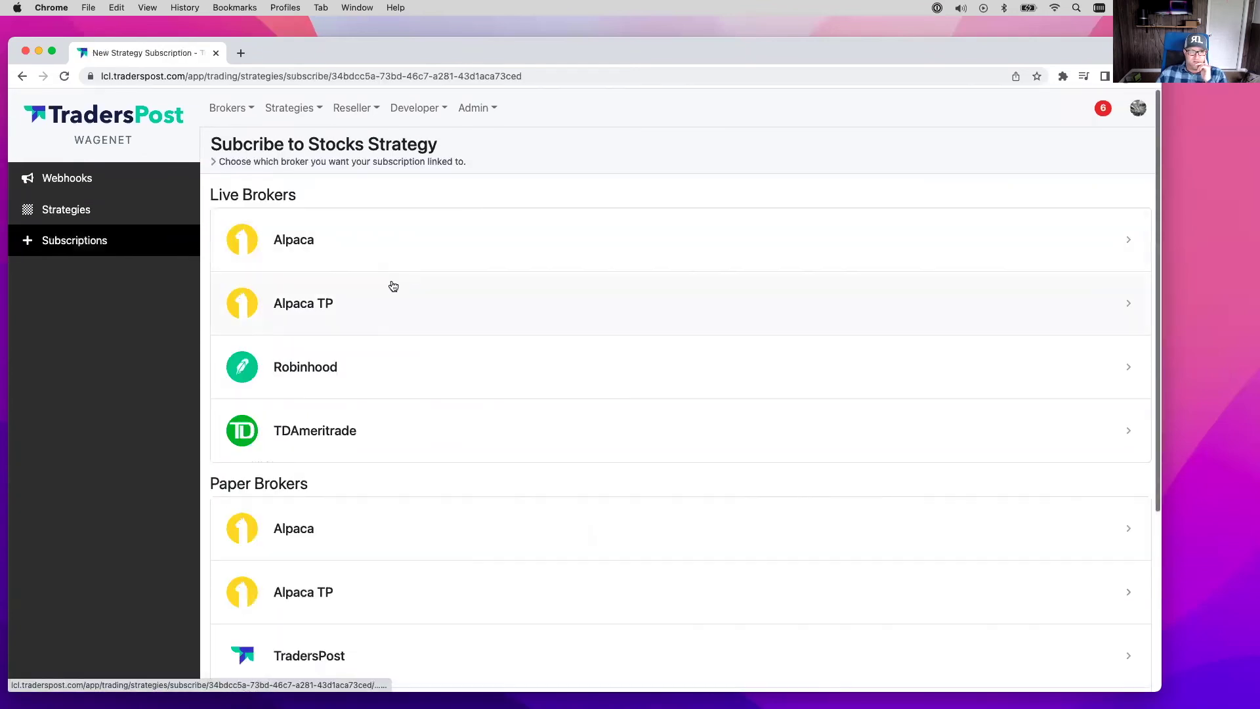
pyautogui.scroll(-3, 391, 284)
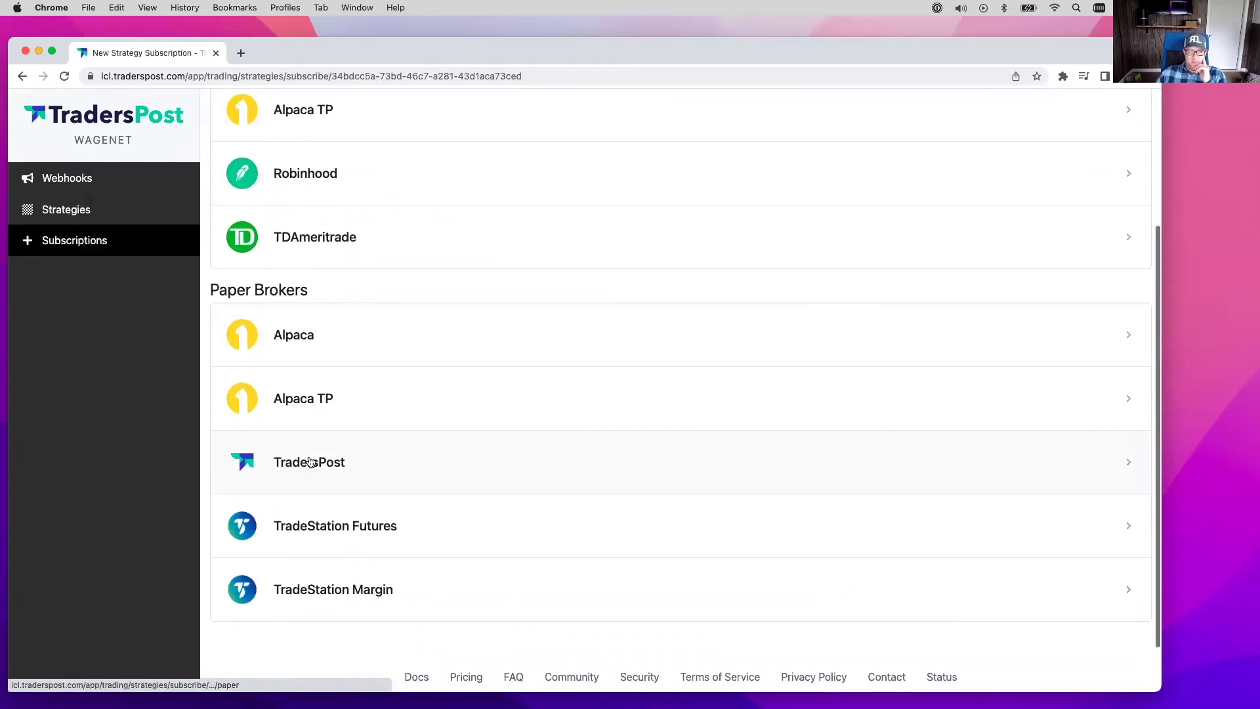
pyautogui.click(310, 462)
pyautogui.click(466, 216)
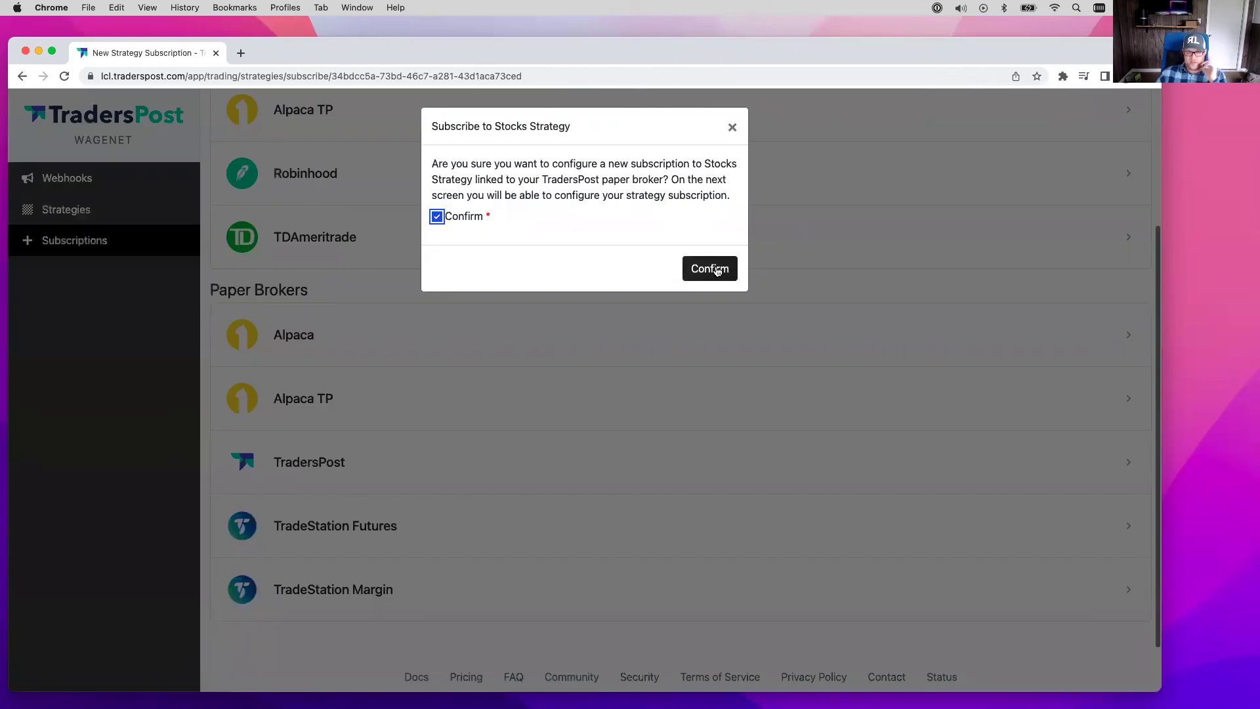
pyautogui.click(707, 273)
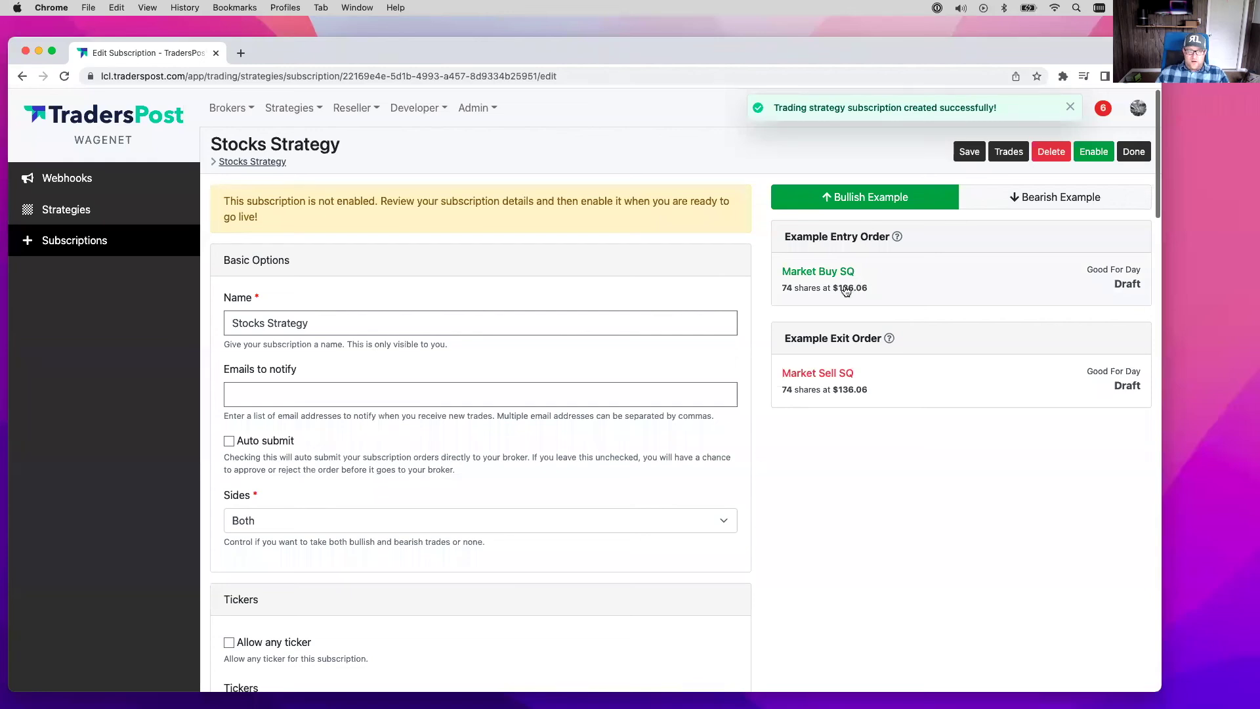
pyautogui.click(789, 293)
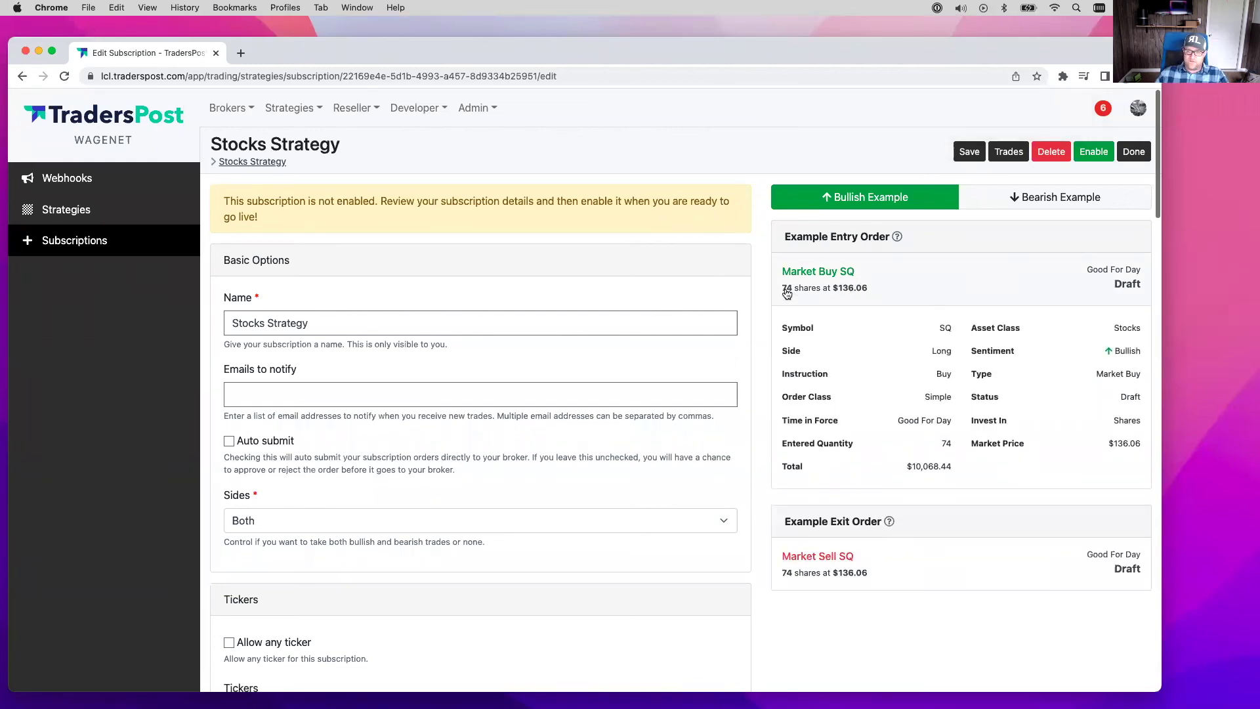
pyautogui.moveTo(917, 465); pyautogui.dragTo(950, 465)
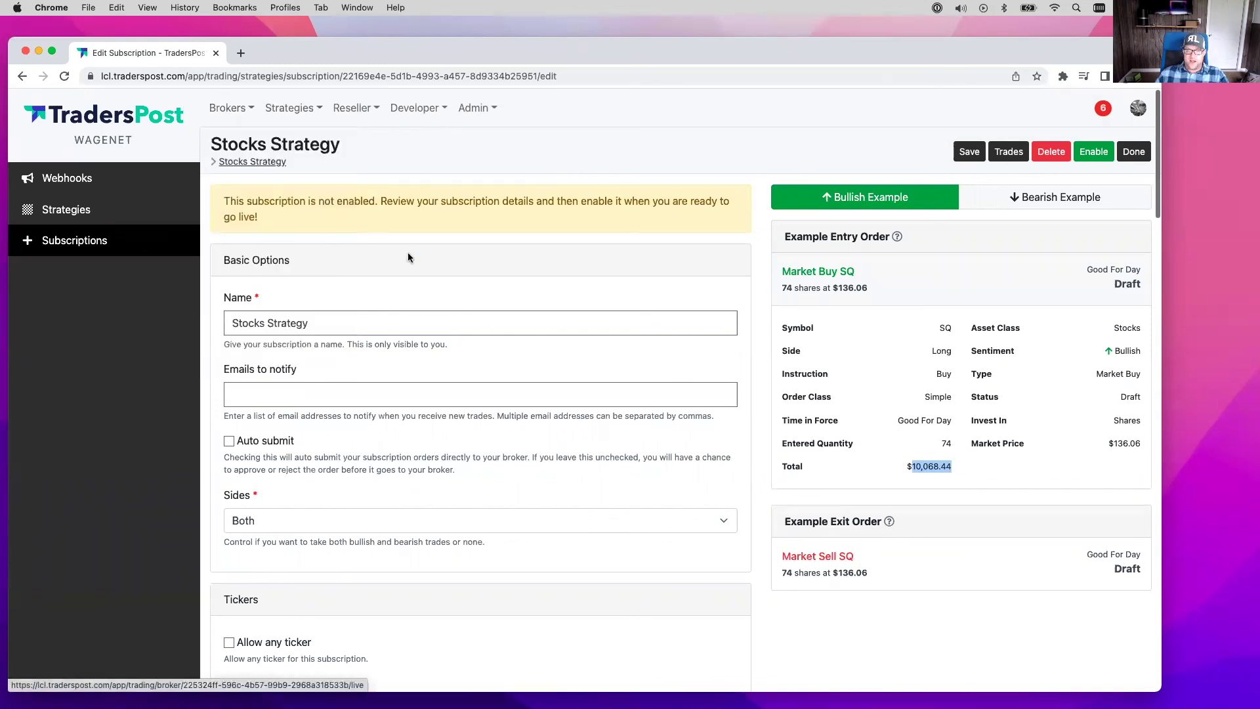
# Try a percent of portfolio value of 50 in the subscription and check the example entry order's total.
pyautogui.scroll(-10, 408, 252)
pyautogui.scroll(-10, 410, 258)
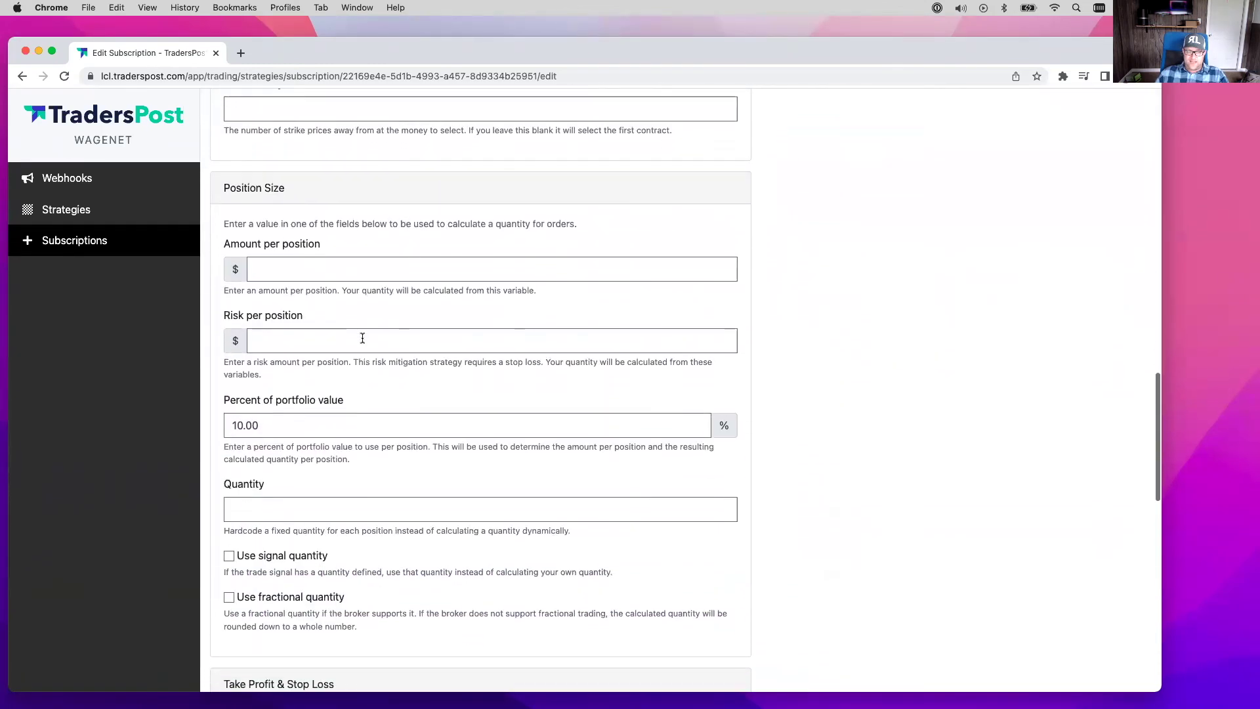
pyautogui.doubleClick(282, 424)
pyautogui.moveTo(268, 420); pyautogui.dragTo(222, 420)
pyautogui.write('50')
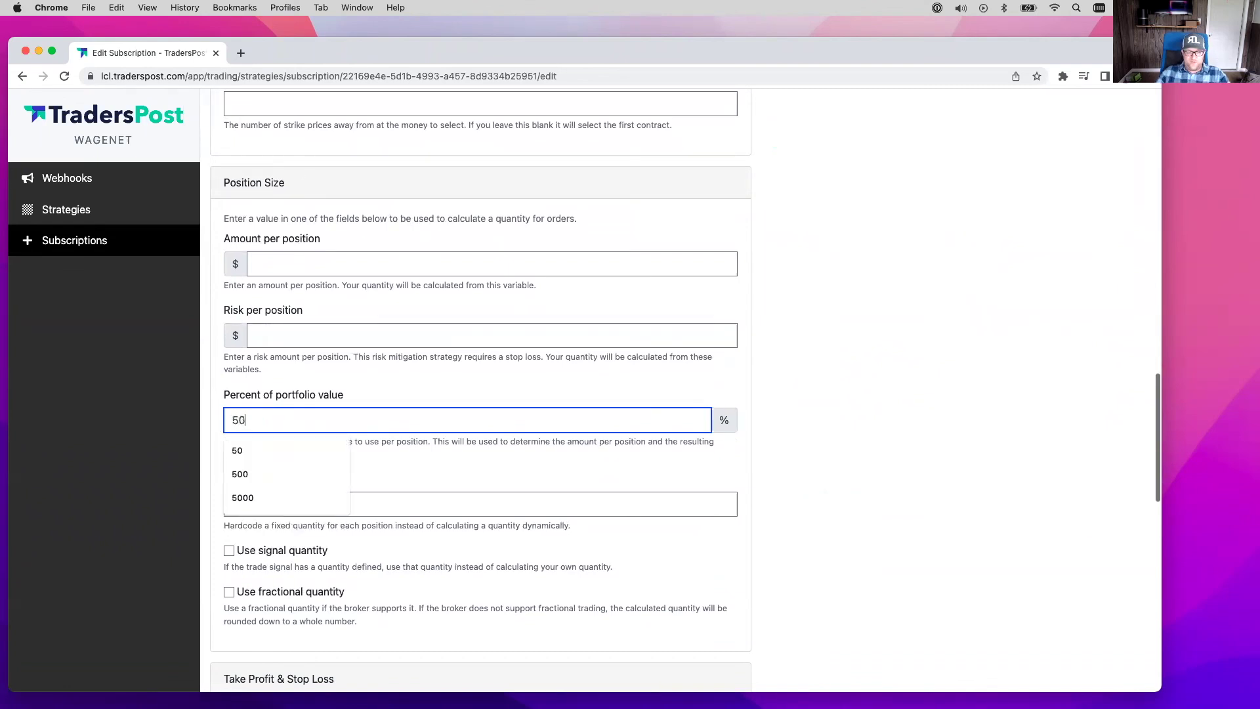
pyautogui.press('Return')
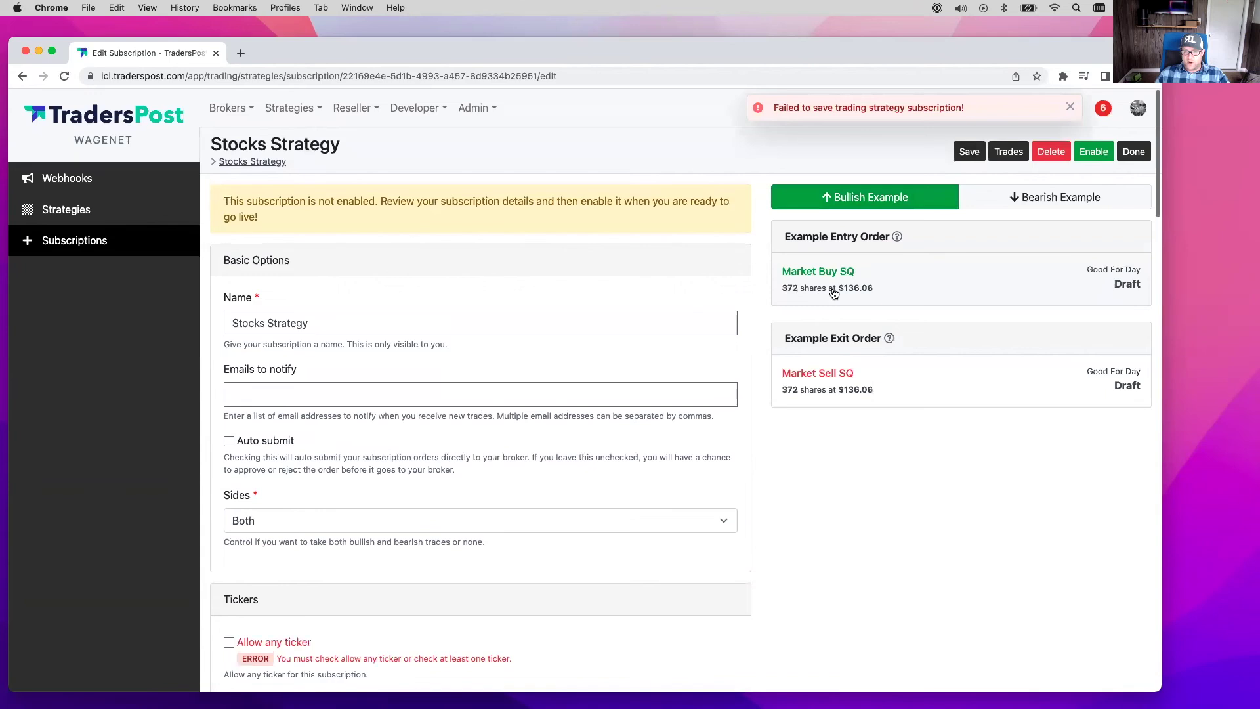
pyautogui.click(868, 289)
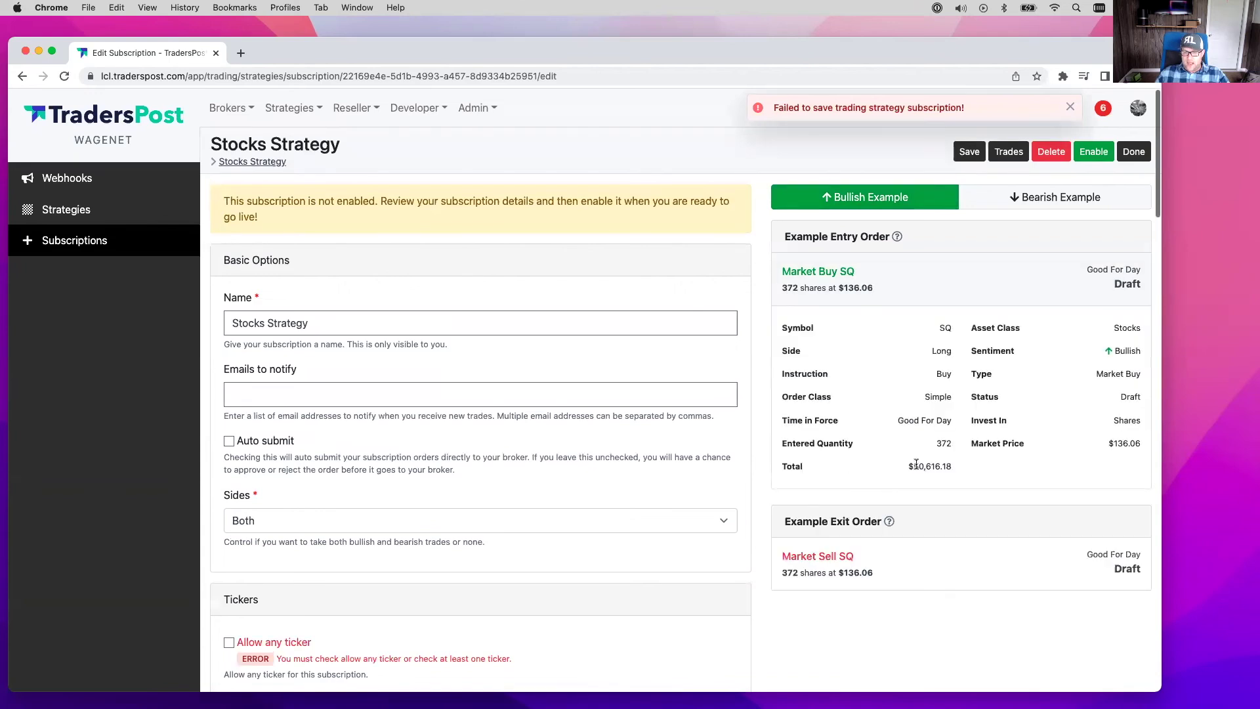
pyautogui.moveTo(914, 466); pyautogui.dragTo(951, 466)
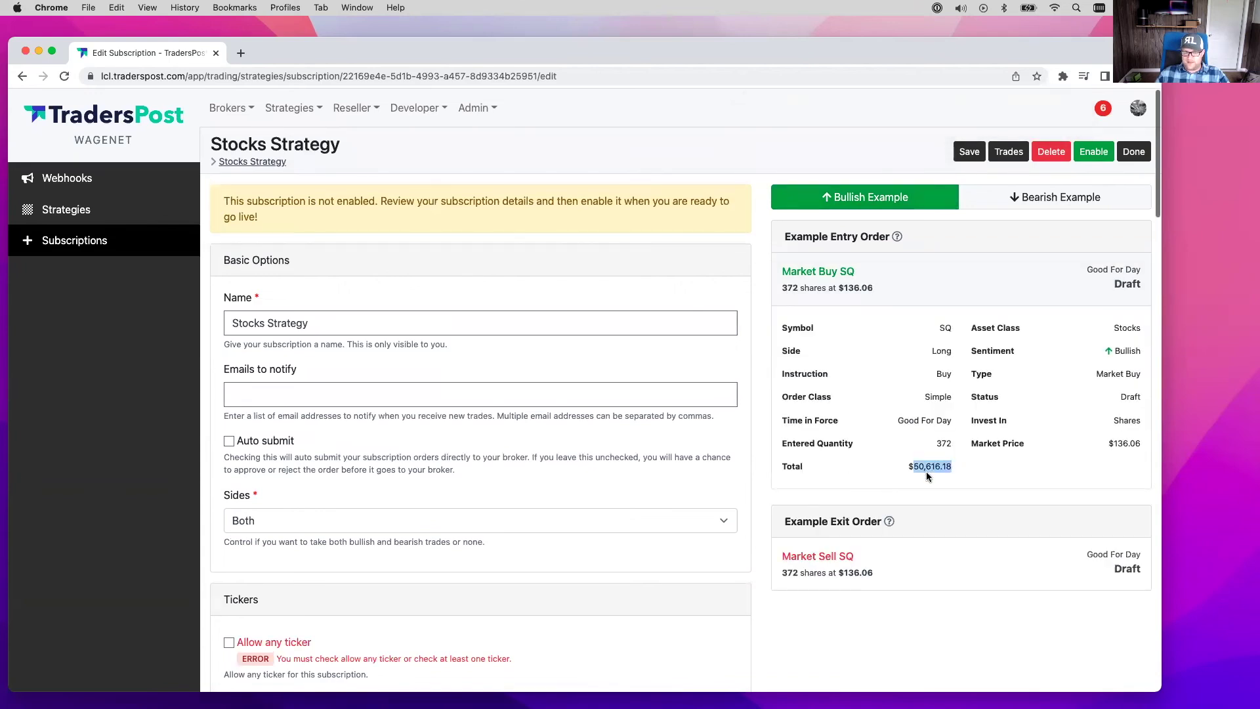
# Include the SQ ticker in the subscription, set its percent of portfolio value to 10, and save it.
pyautogui.scroll(-5, 562, 543)
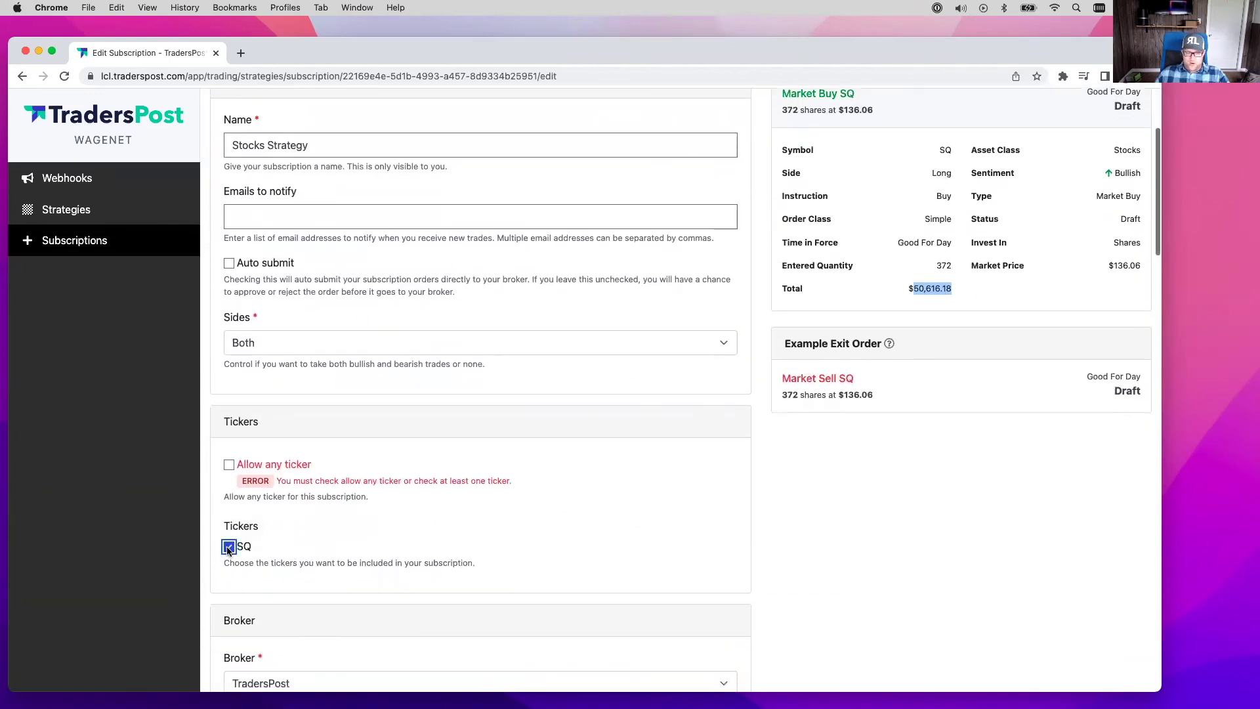
pyautogui.scroll(-3, 246, 546)
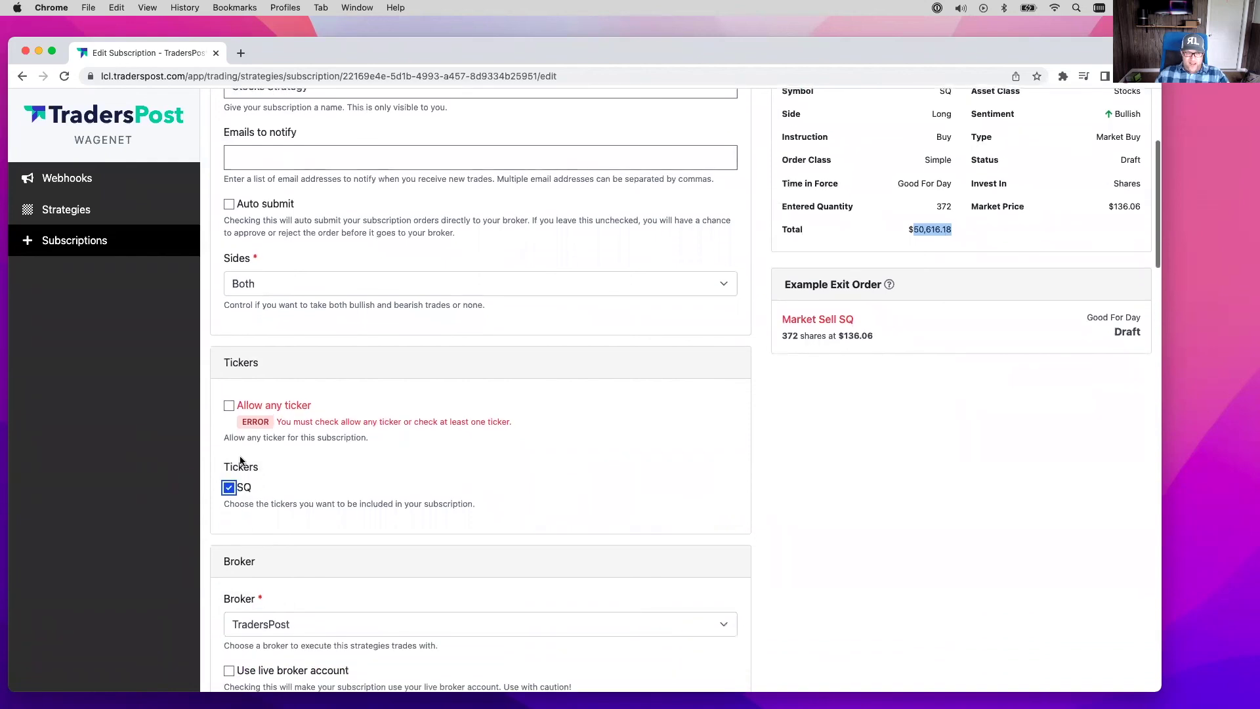
pyautogui.scroll(-15, 265, 498)
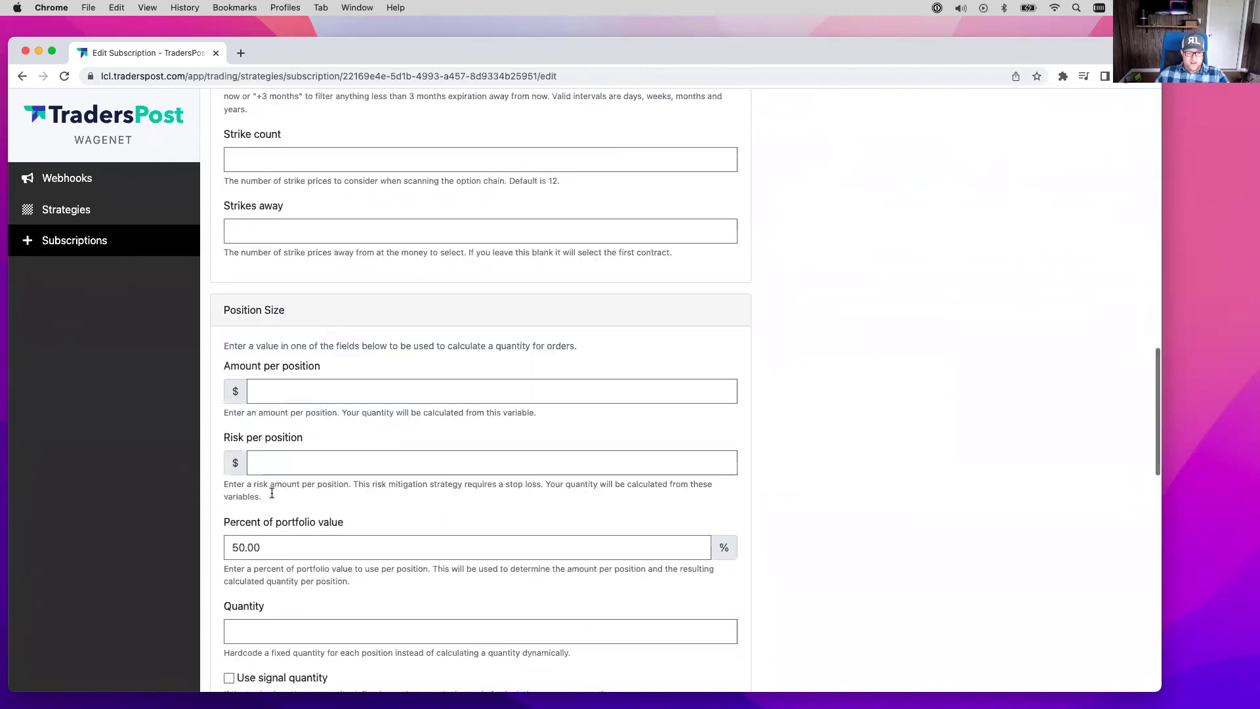
pyautogui.doubleClick(267, 389)
pyautogui.write('10')
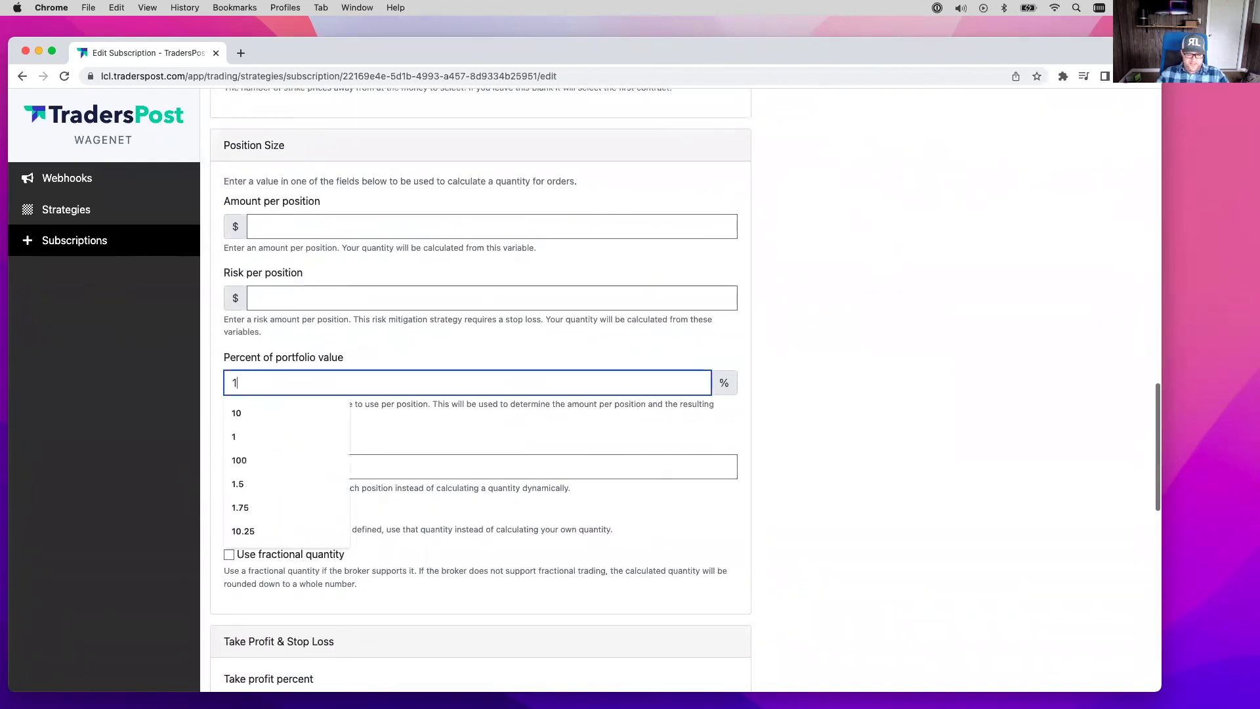
pyautogui.click(166, 559)
pyautogui.scroll(-10, 175, 570)
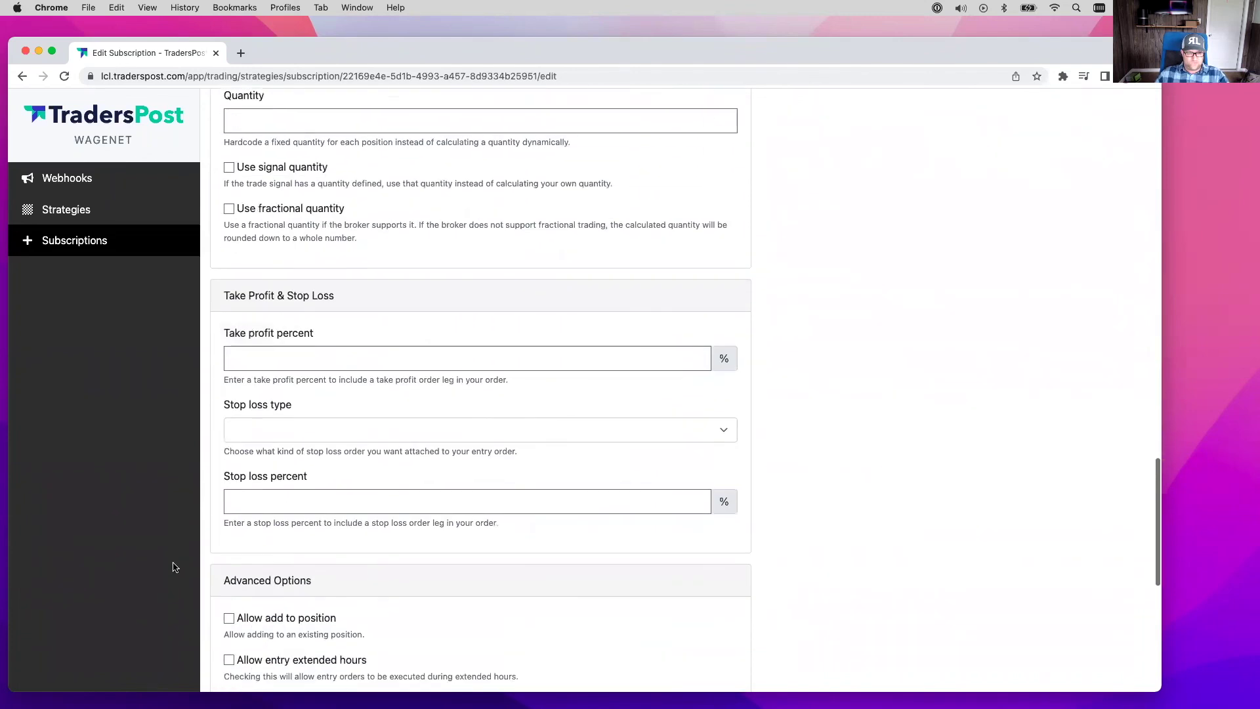
pyautogui.click(230, 580)
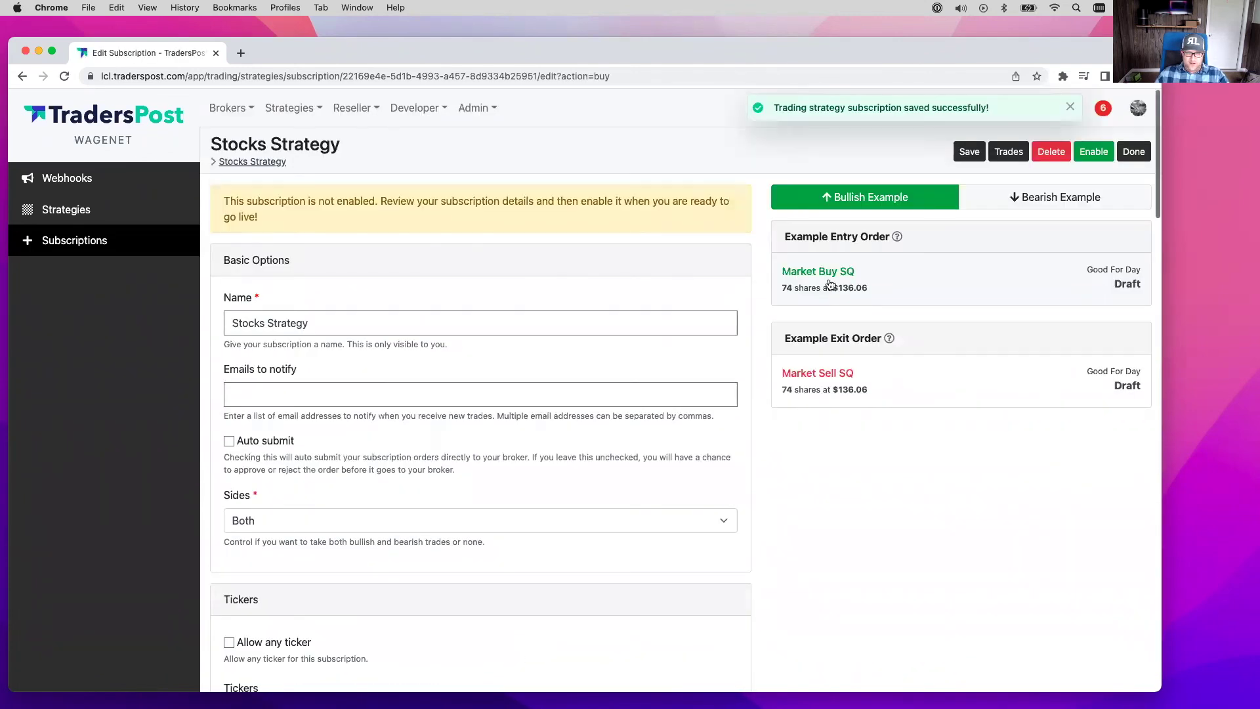
# Check the example entry order's total, and authorize and enable the Stocks Strategy subscription with auto submit turned on and saved.
pyautogui.click(822, 290)
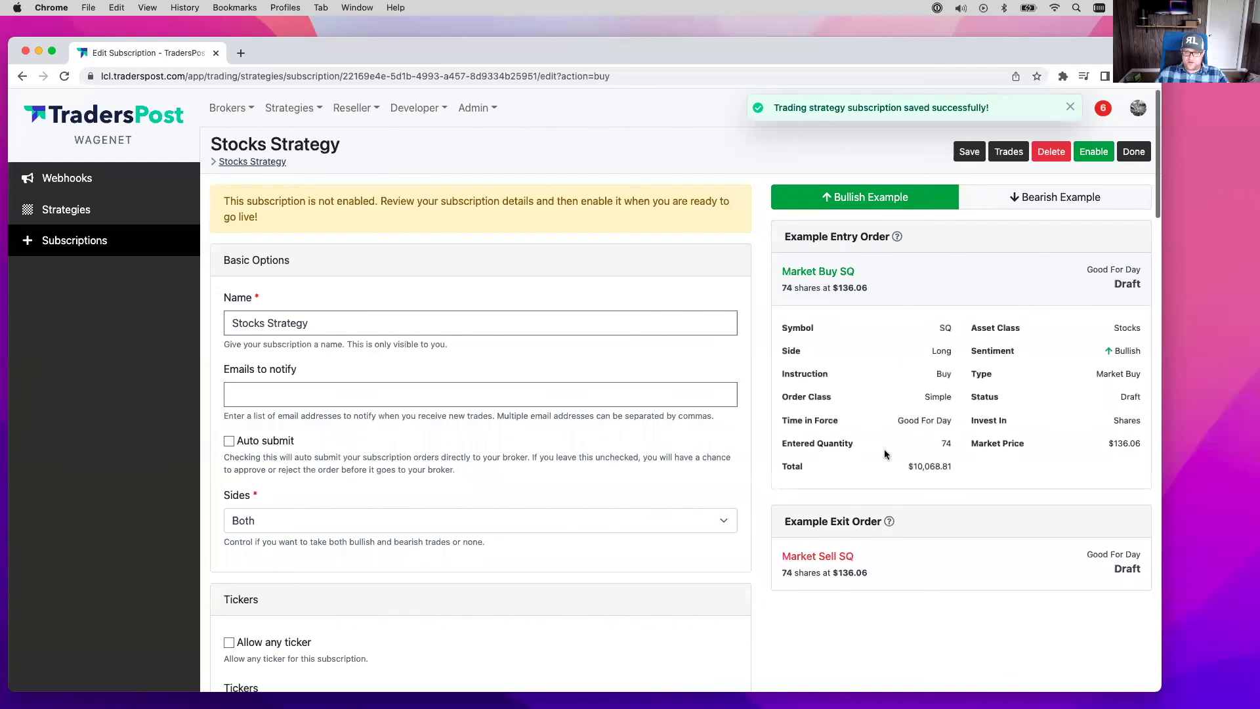
pyautogui.moveTo(913, 465); pyautogui.dragTo(949, 466)
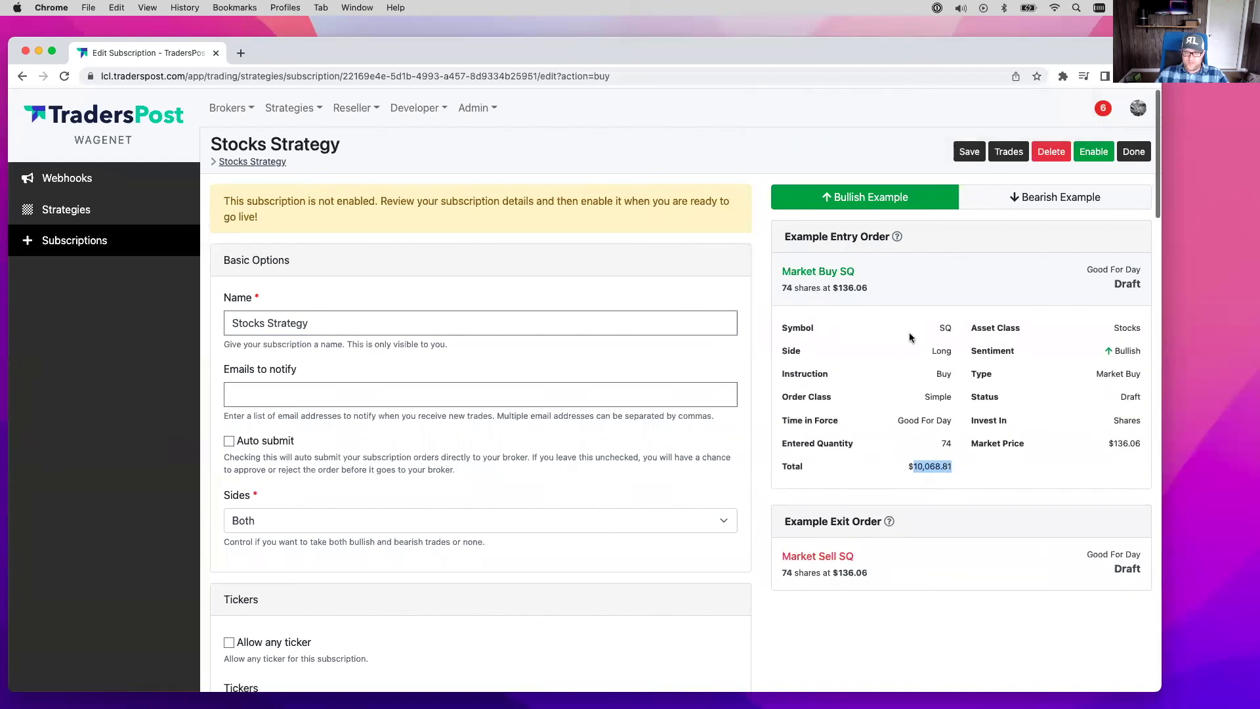
pyautogui.click(1090, 157)
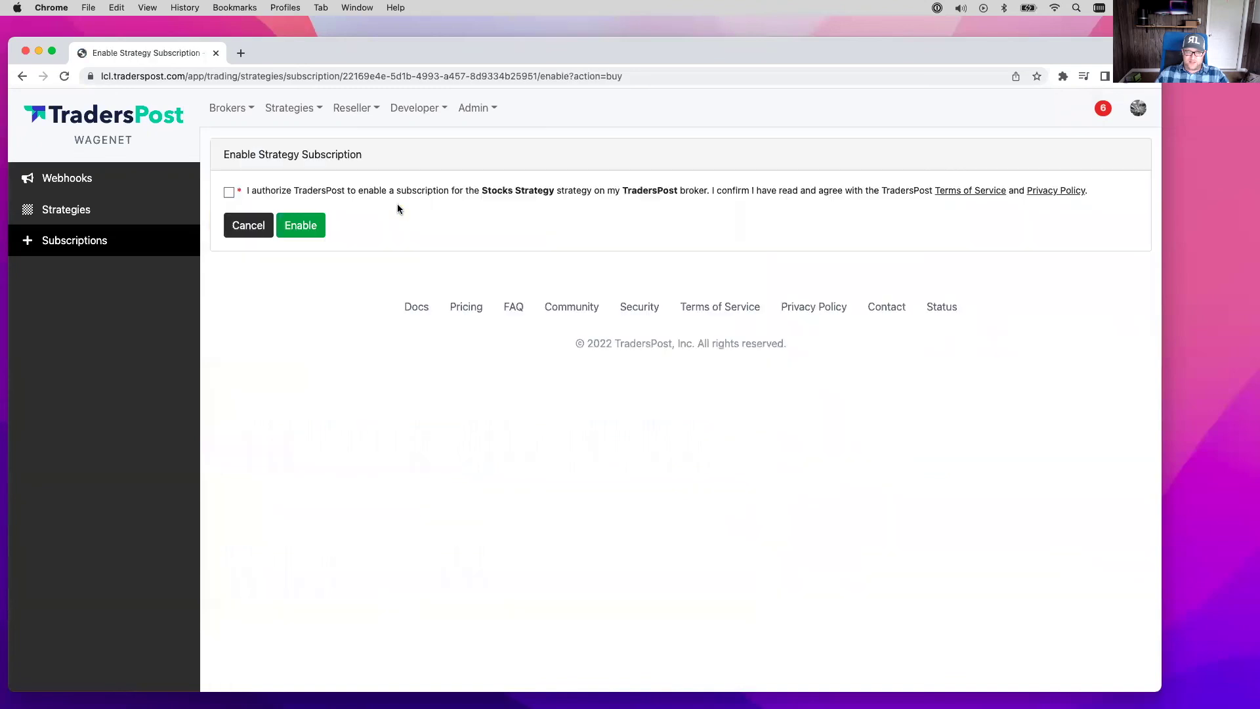
pyautogui.click(302, 227)
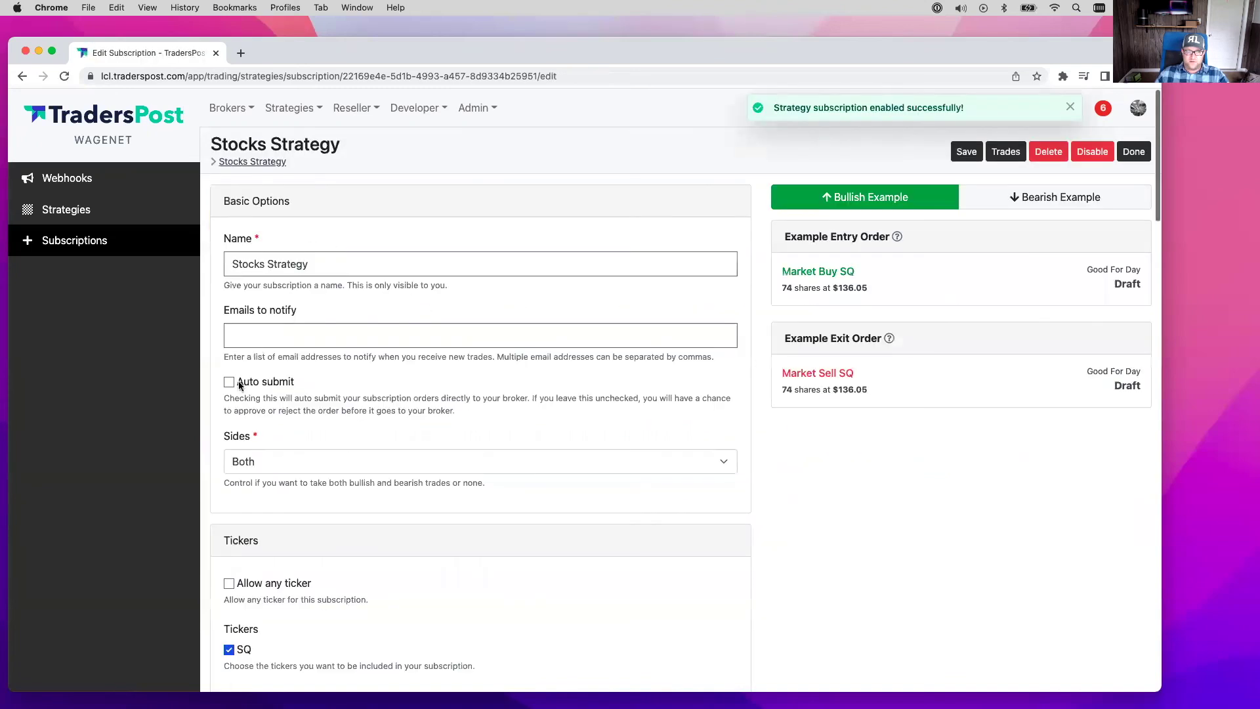
pyautogui.click(966, 152)
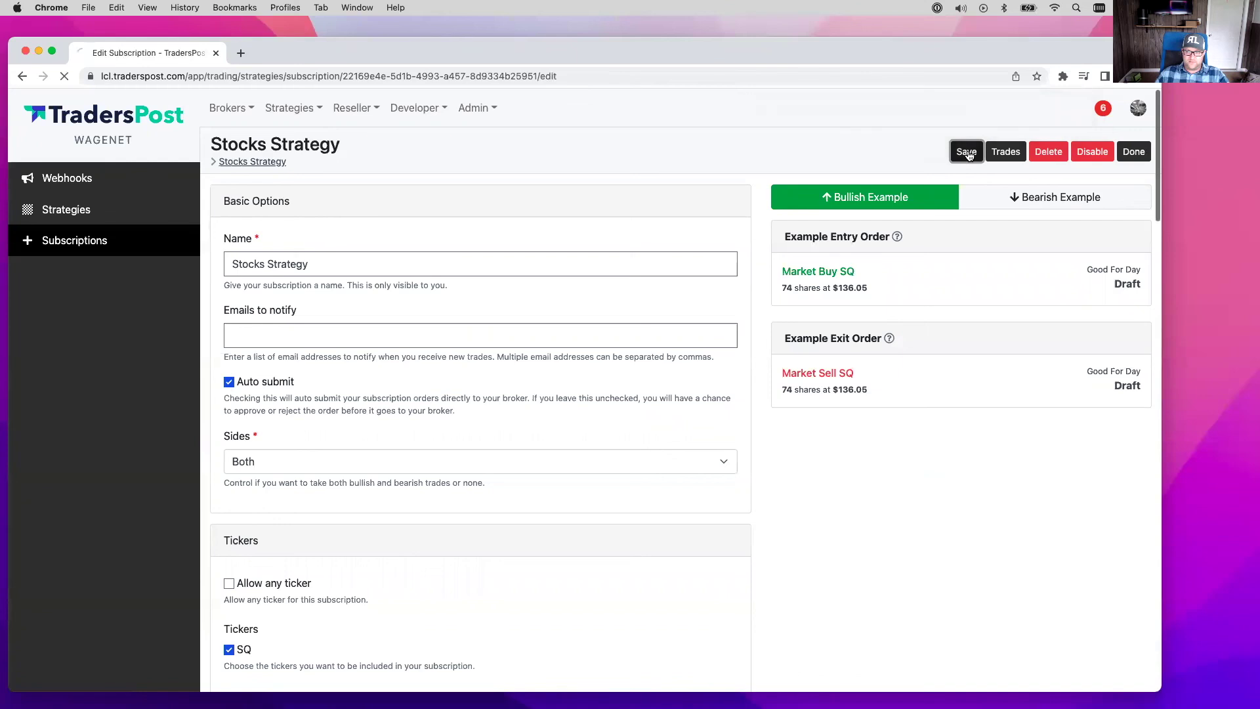
# Send a non-test buy request for SQ through the Stocks Webhook and open the resulting paper trade.
pyautogui.click(289, 107)
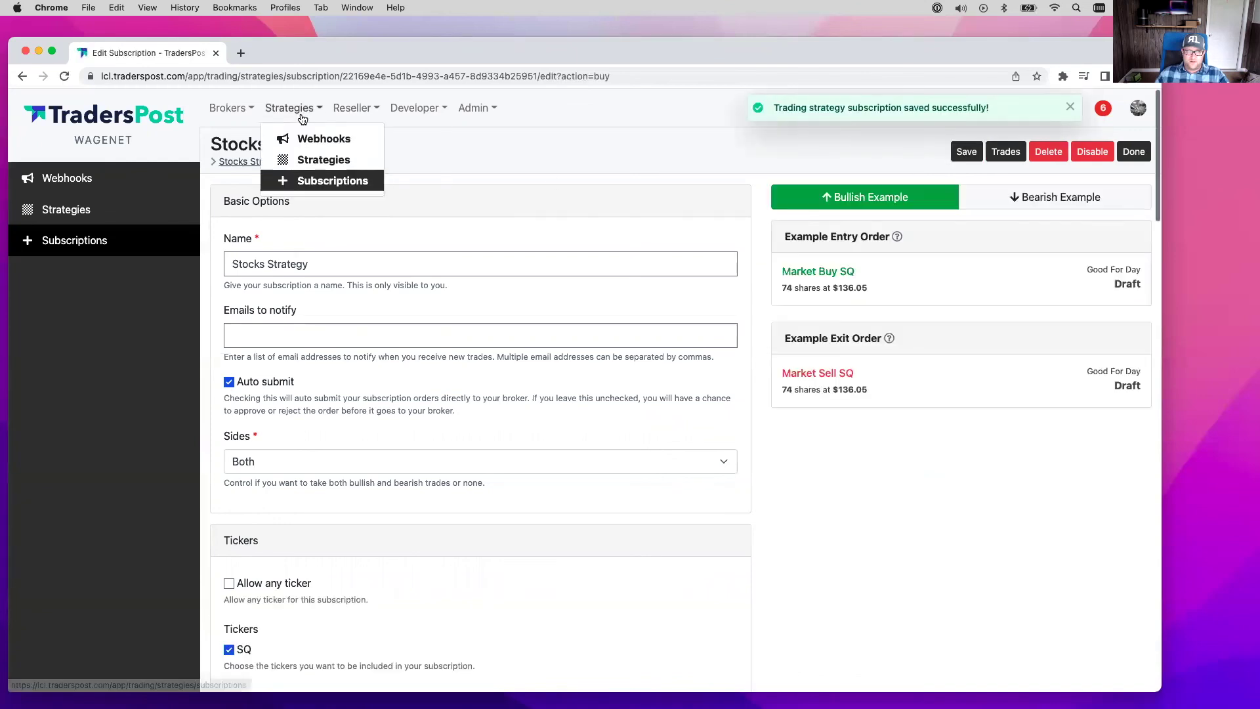
pyautogui.click(305, 140)
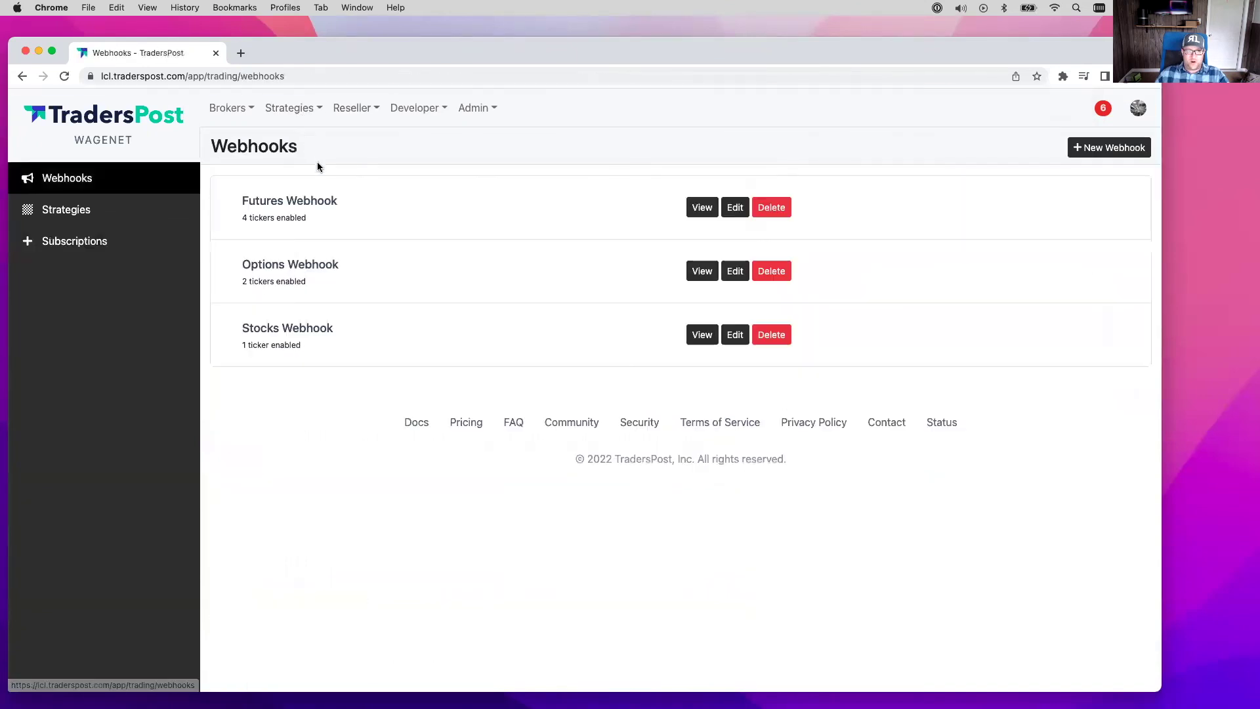
pyautogui.click(698, 334)
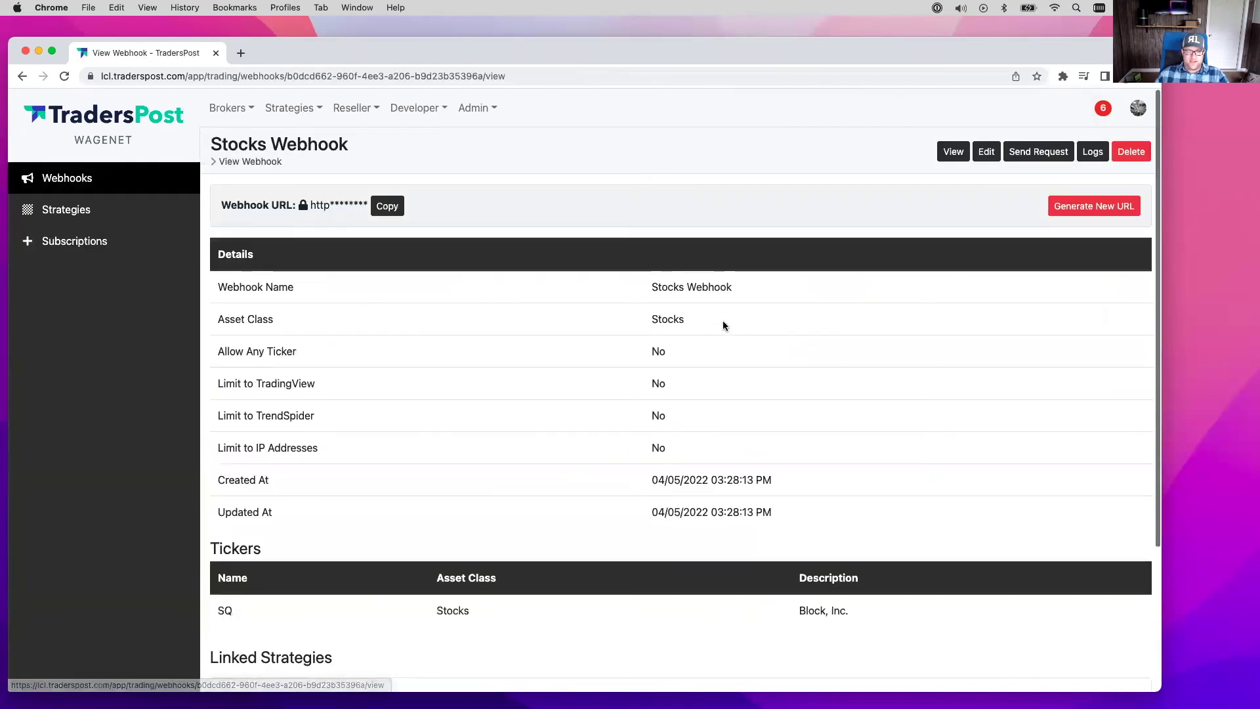
pyautogui.click(1046, 152)
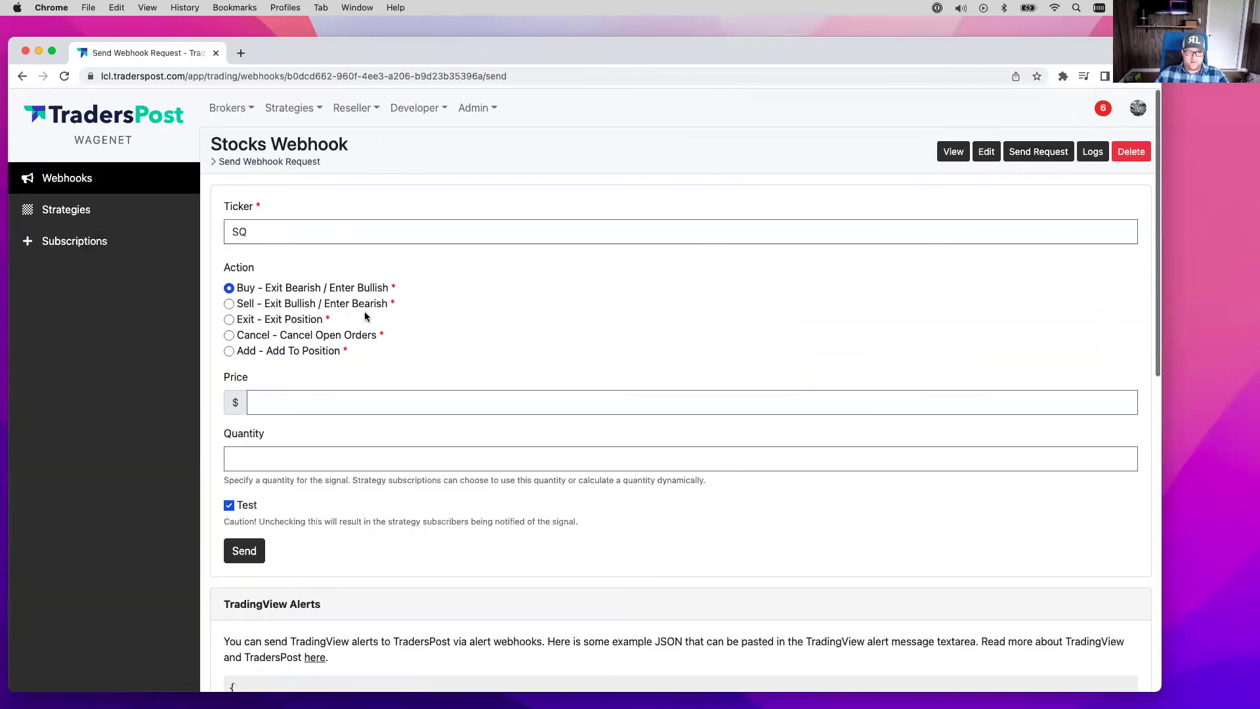
pyautogui.click(248, 507)
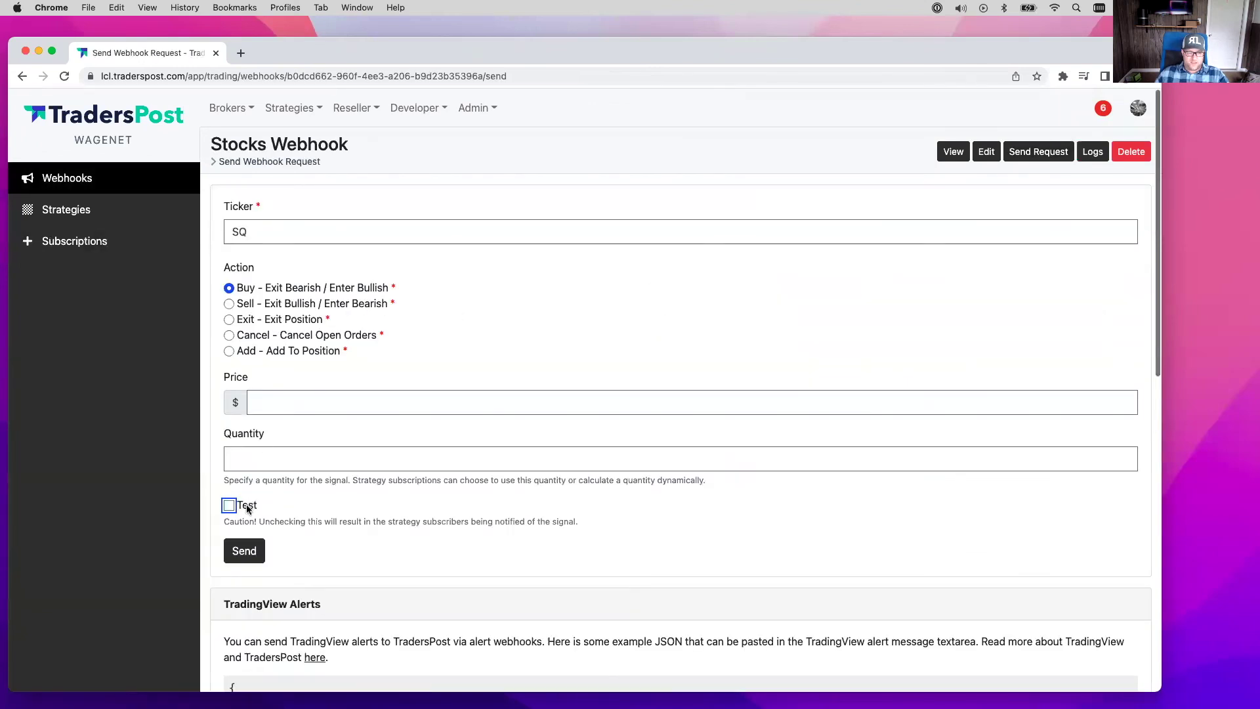
pyautogui.click(242, 547)
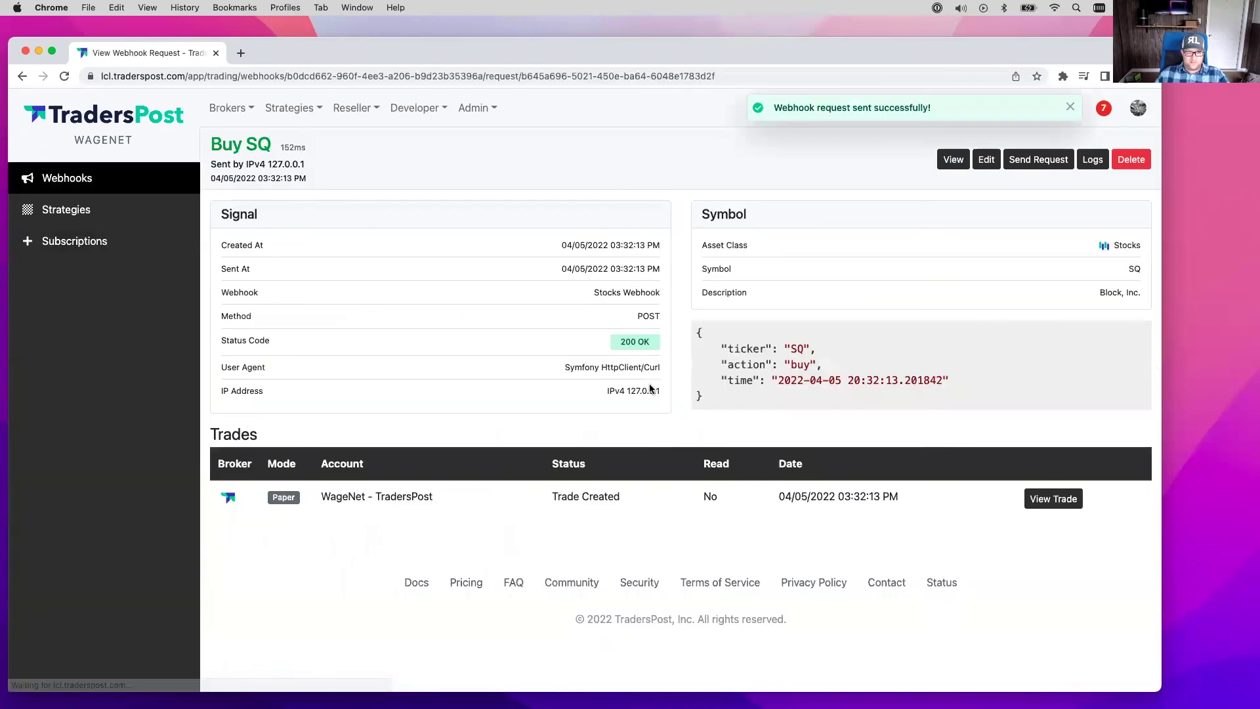
pyautogui.click(1042, 502)
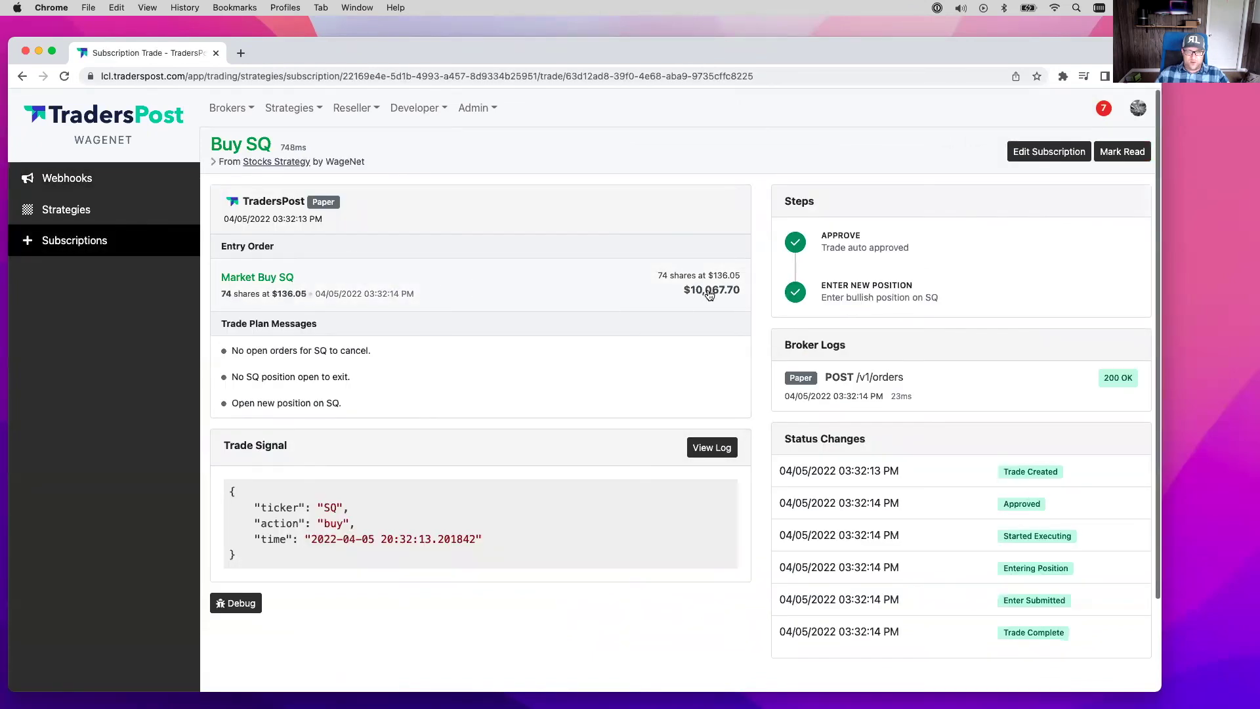
# Open the TradersPost paper broker account and check the SQ stock position.
pyautogui.click(229, 108)
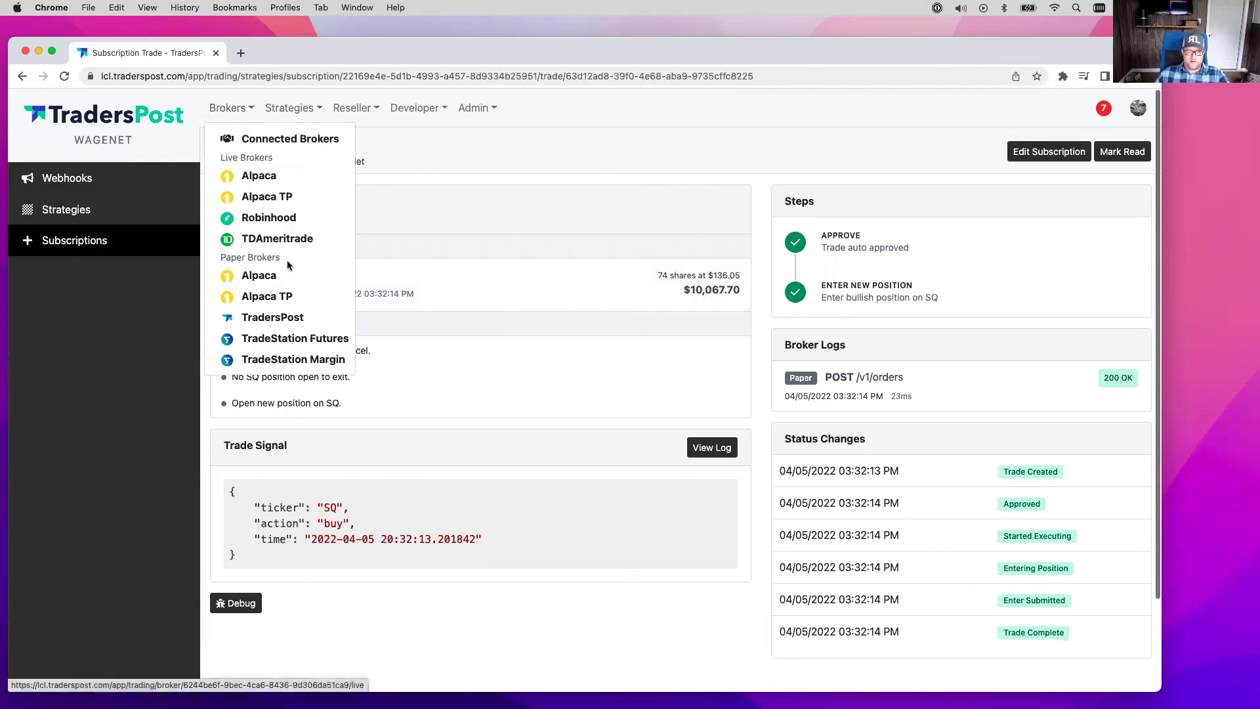
pyautogui.click(273, 318)
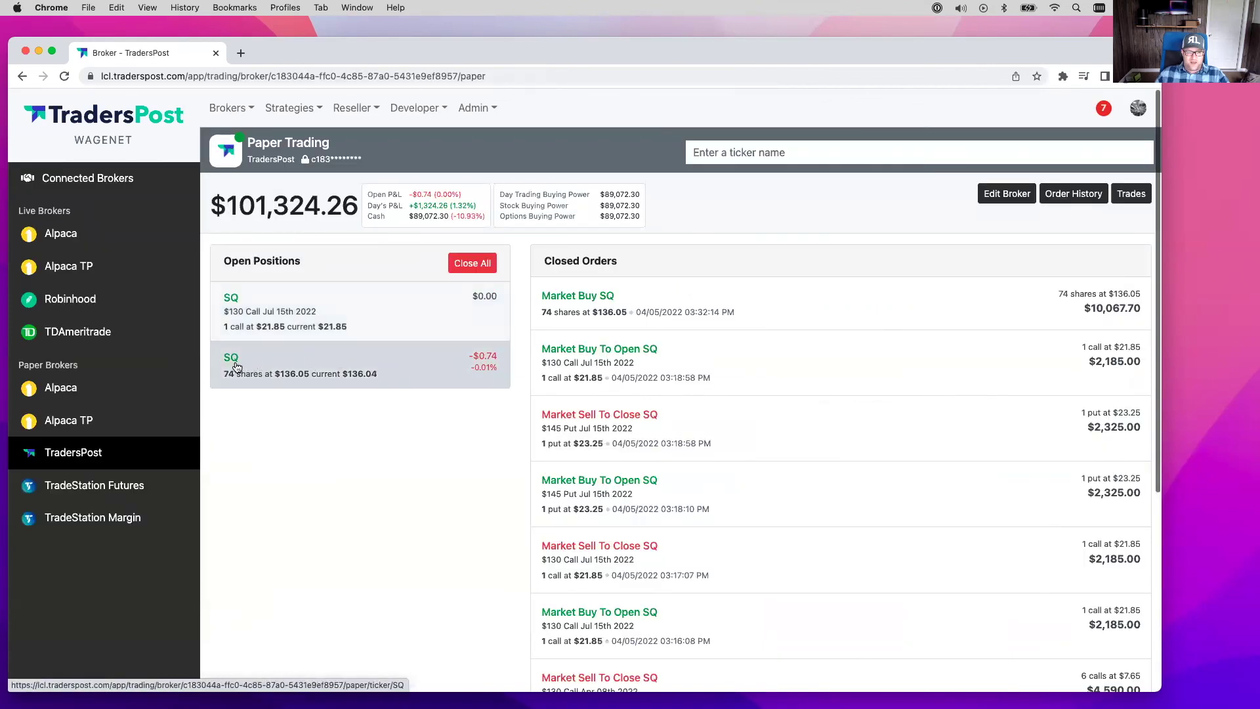
# Send a non-test exit request for SQ through the Stocks Webhook.
pyautogui.click(290, 107)
pyautogui.click(308, 139)
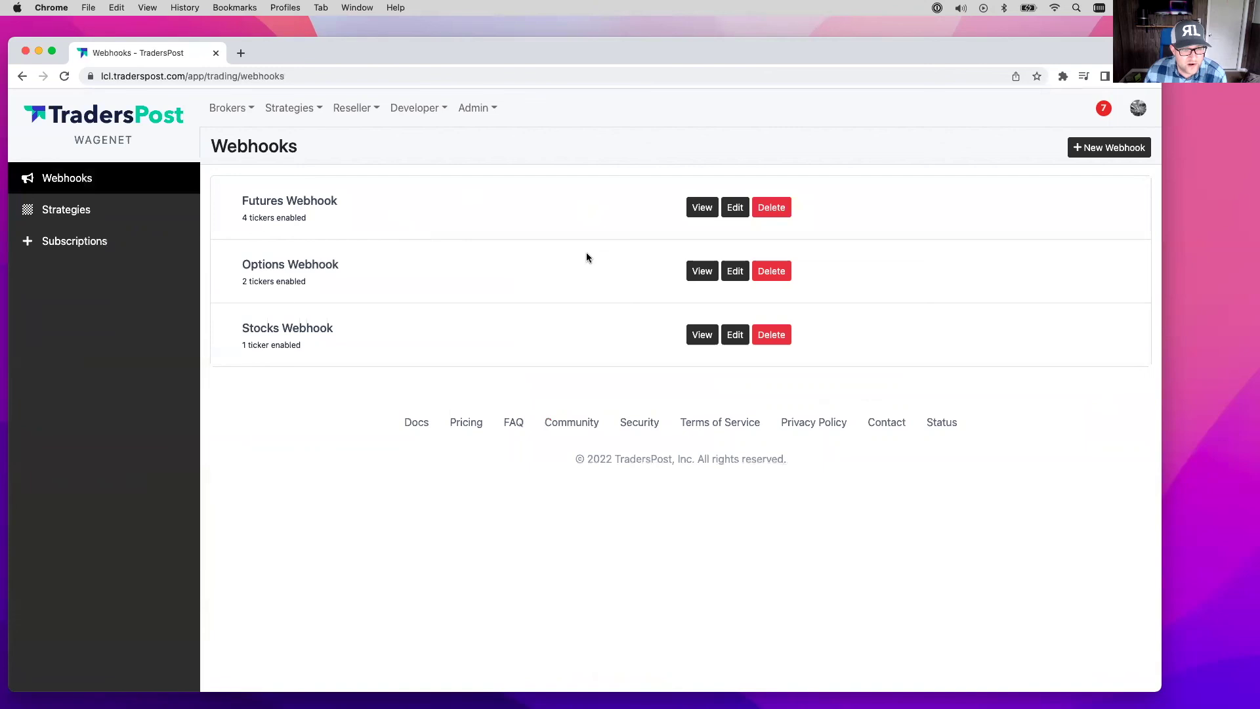
pyautogui.click(701, 332)
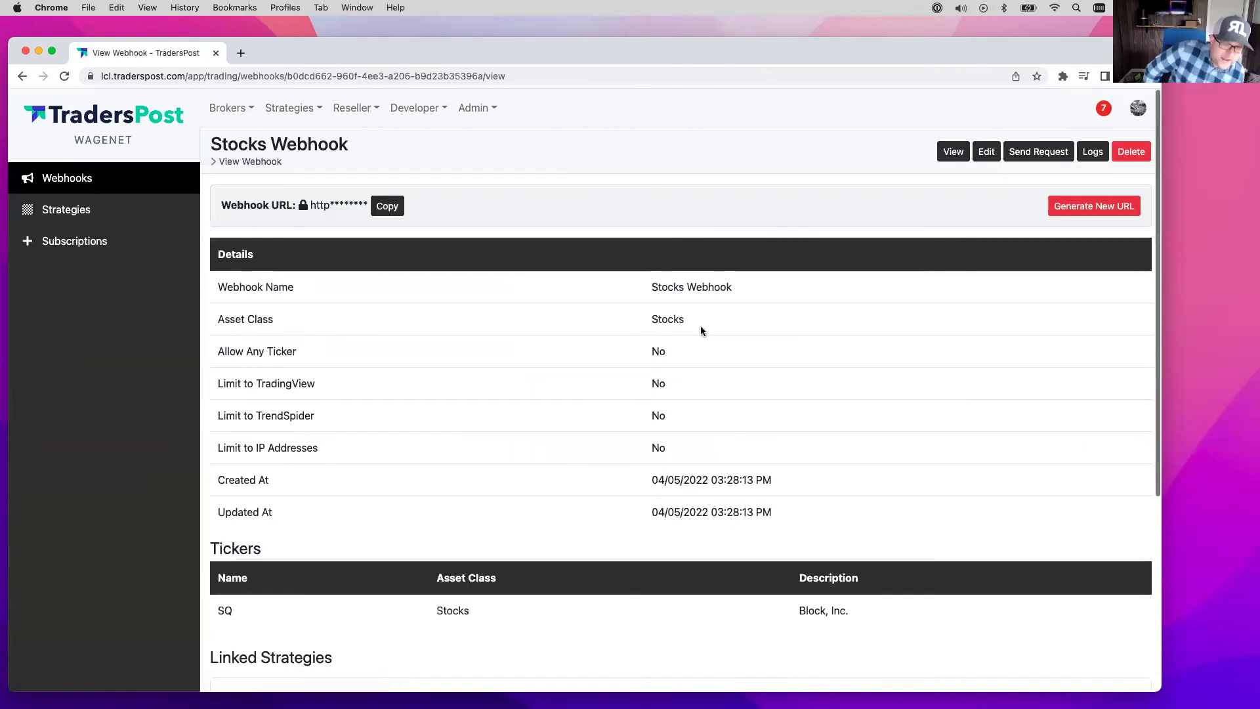
pyautogui.click(1013, 151)
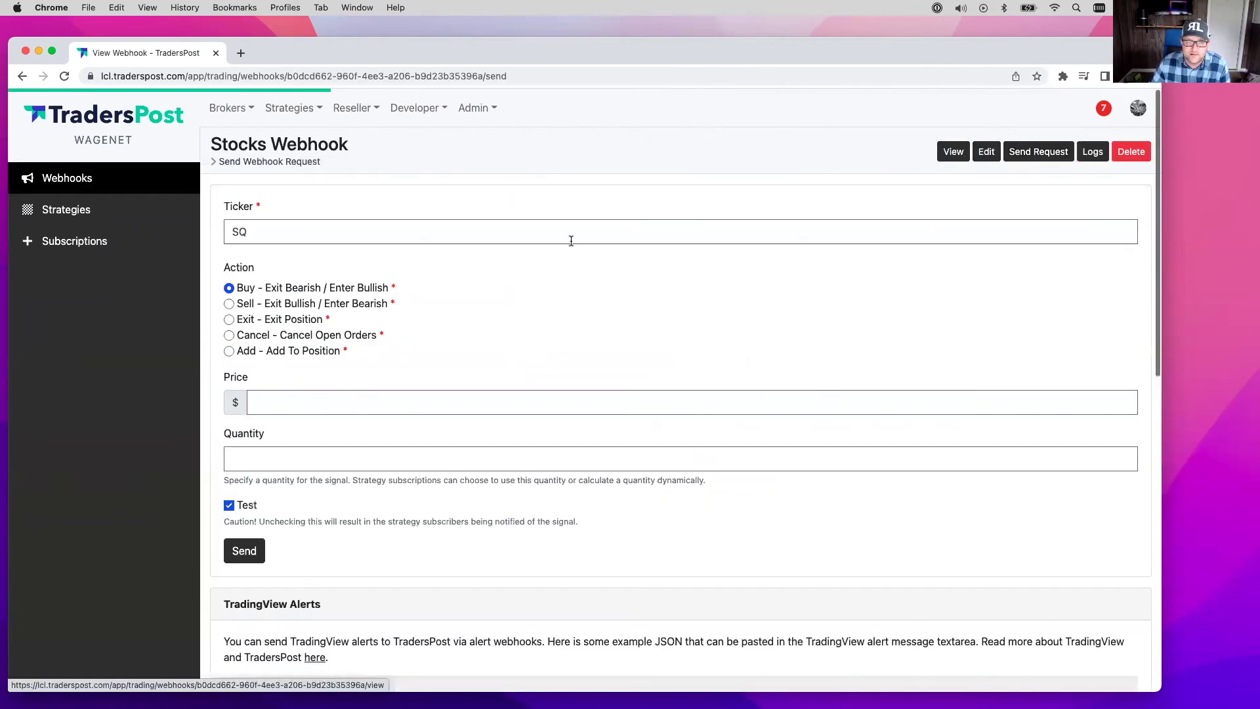
pyautogui.click(255, 318)
pyautogui.click(244, 509)
pyautogui.click(244, 551)
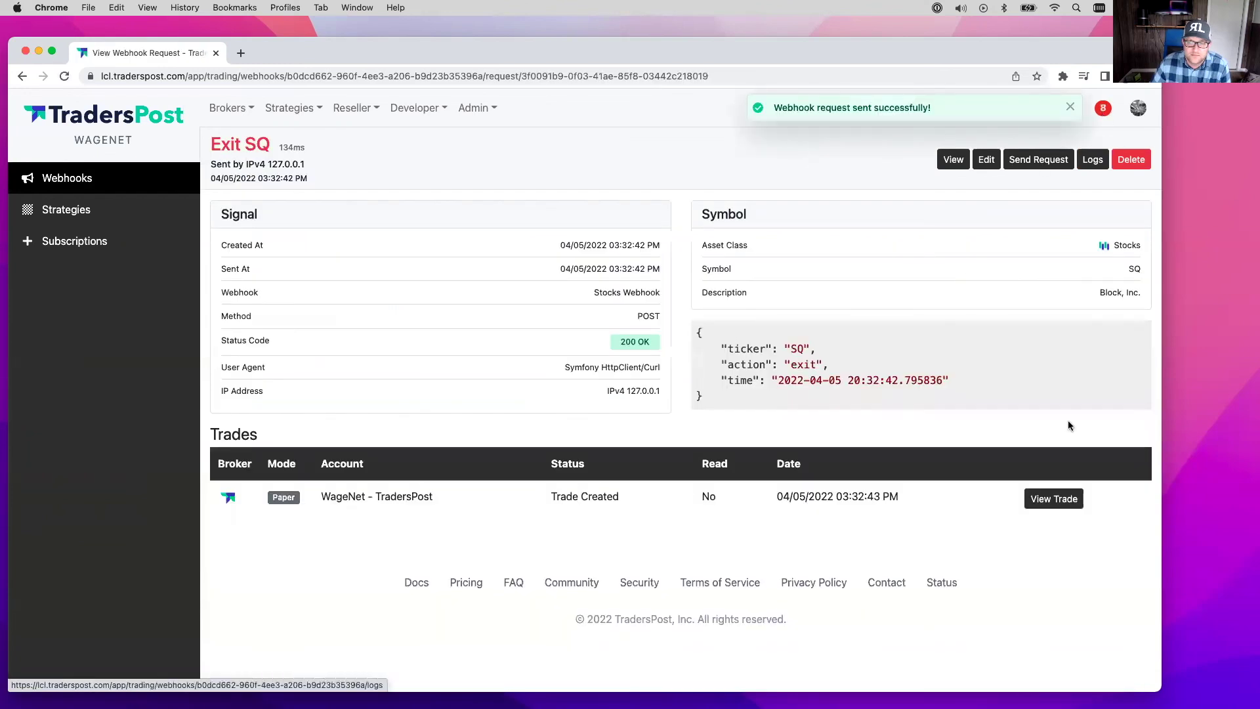
# Review the trade created by the exit signal, and check the open positions and closed orders in the TradersPost paper account.
pyautogui.click(1055, 500)
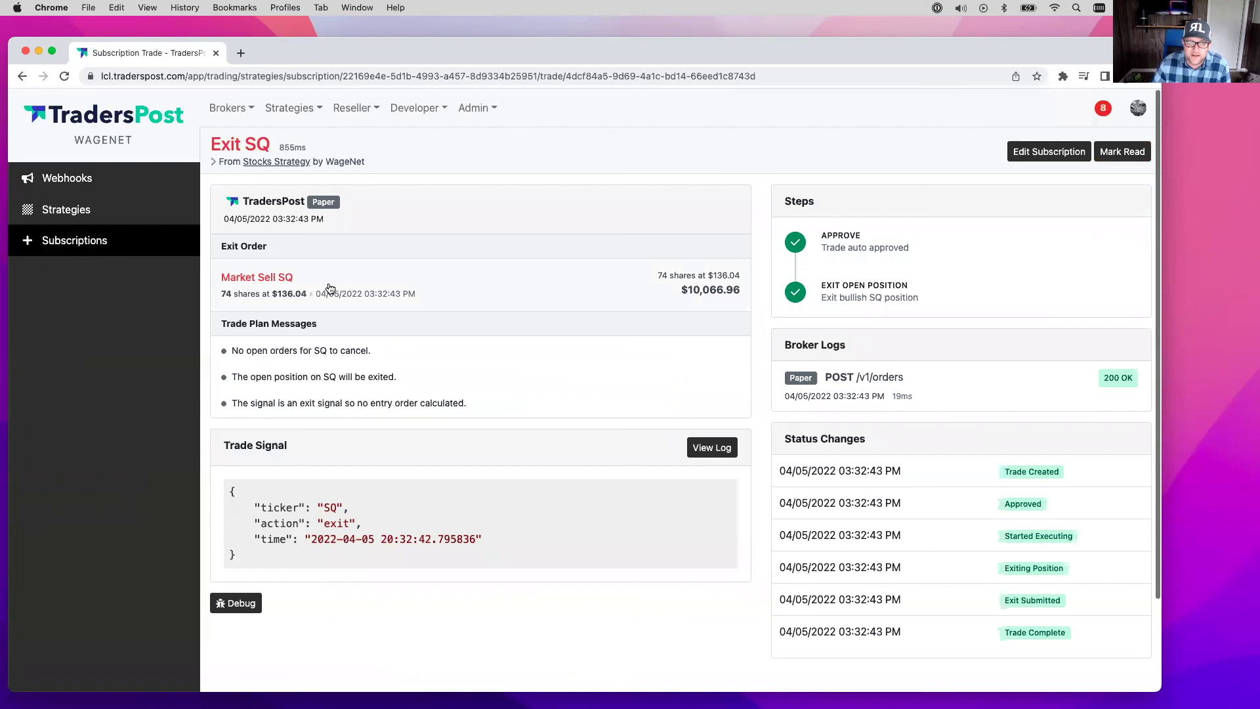
pyautogui.click(230, 108)
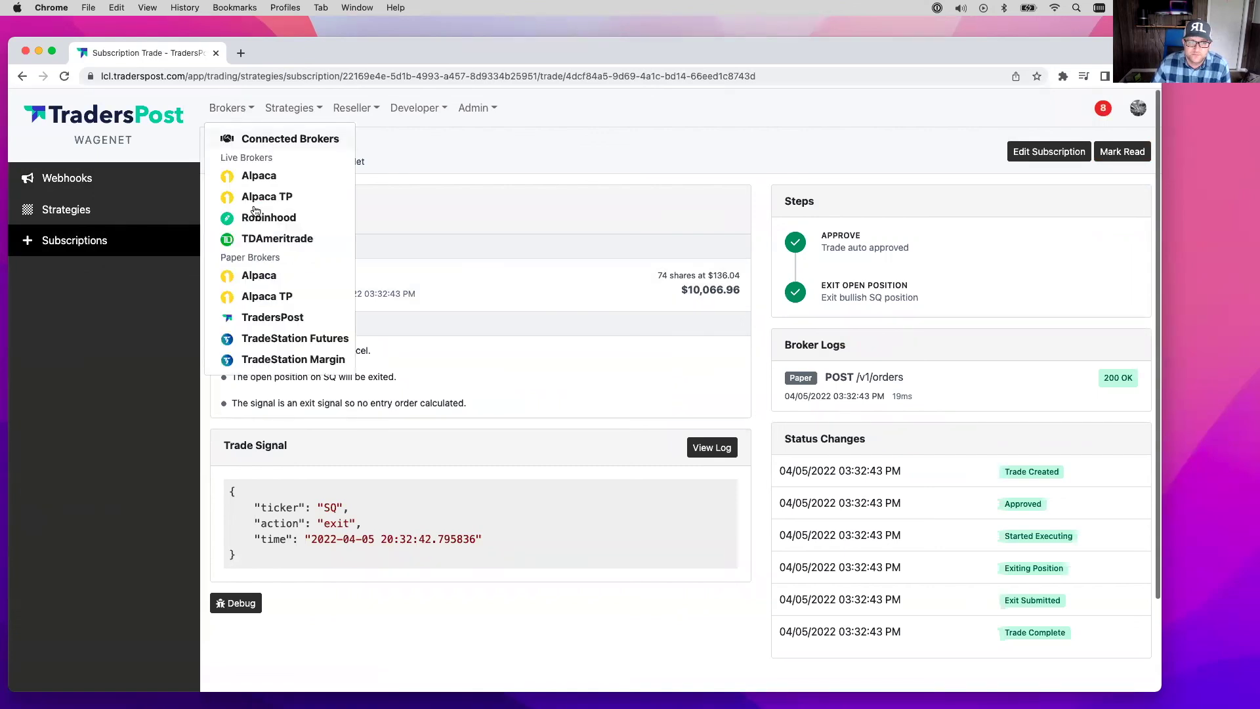
pyautogui.click(270, 318)
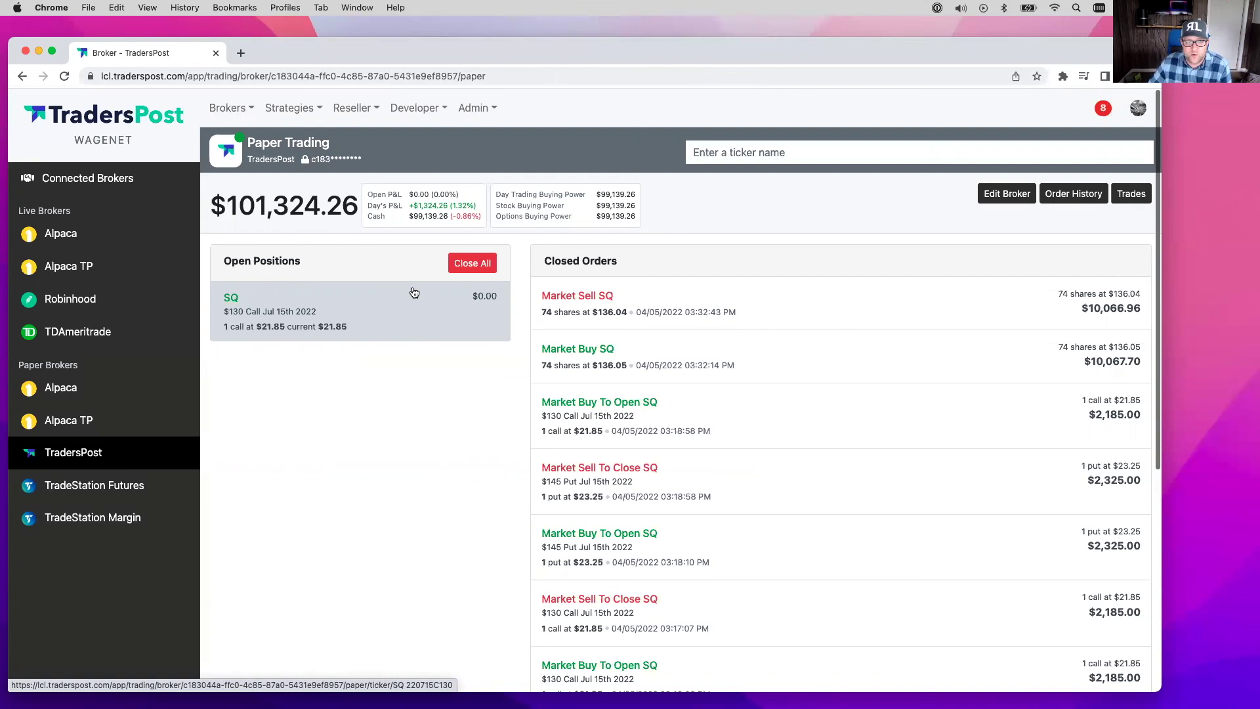
# Open the Futures Webhook for editing and examine its asset class options and its list of allowed tickers.
pyautogui.click(289, 108)
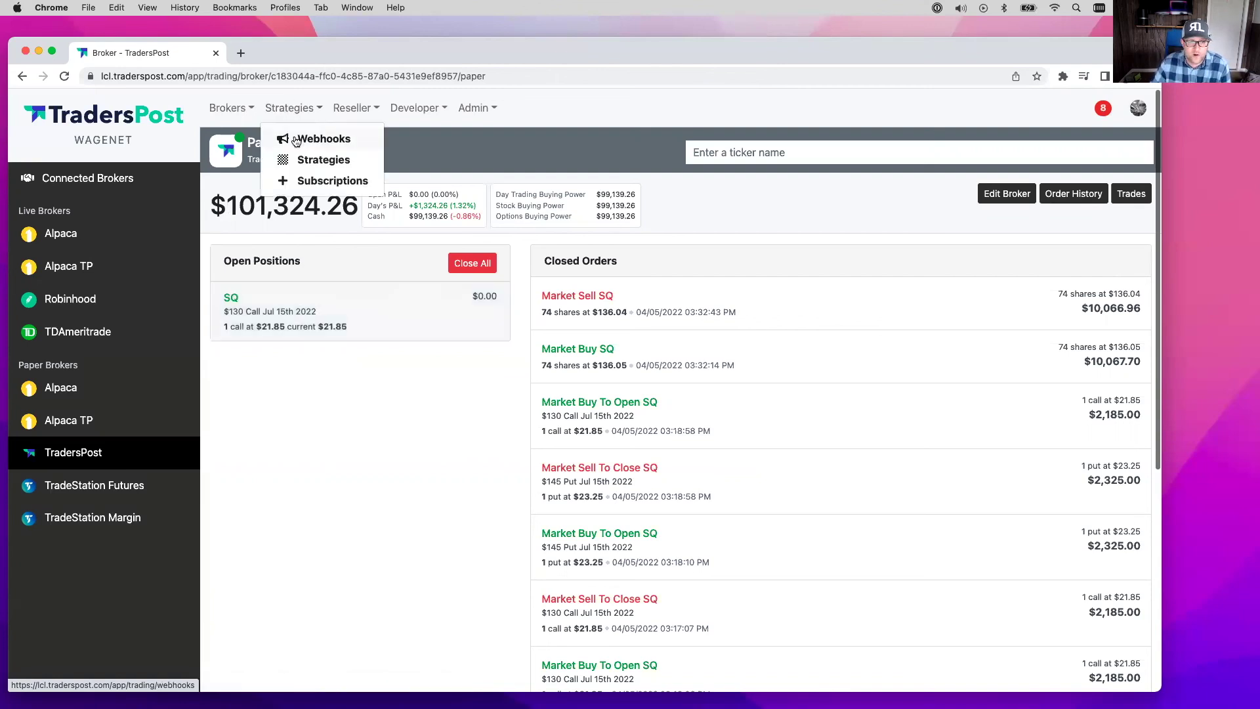
pyautogui.click(296, 136)
pyautogui.click(734, 208)
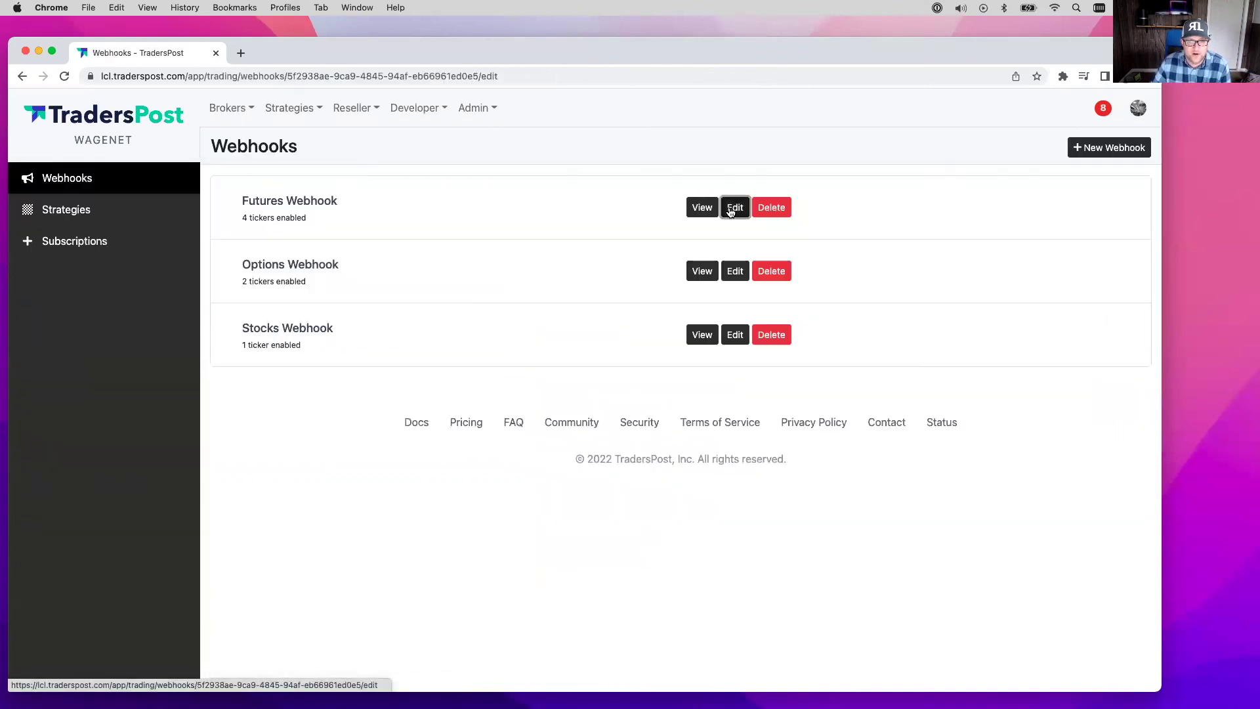
pyautogui.click(273, 356)
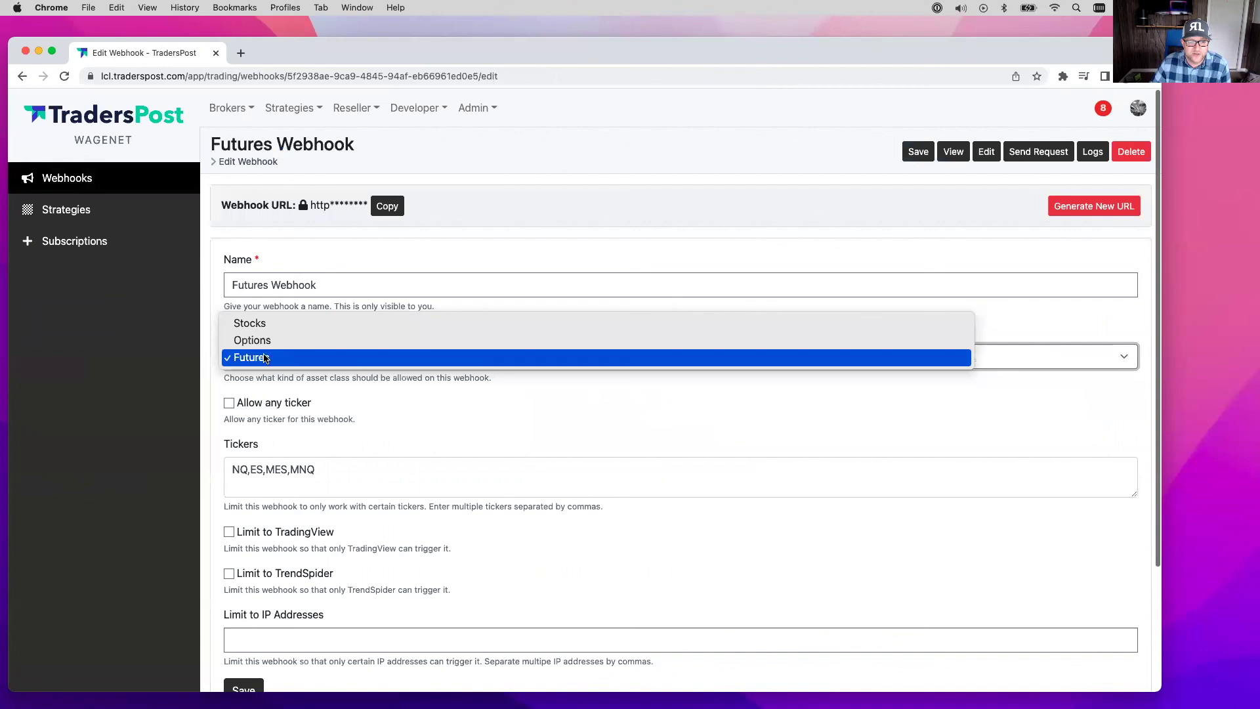
pyautogui.click(197, 377)
pyautogui.moveTo(348, 471); pyautogui.dragTo(231, 470)
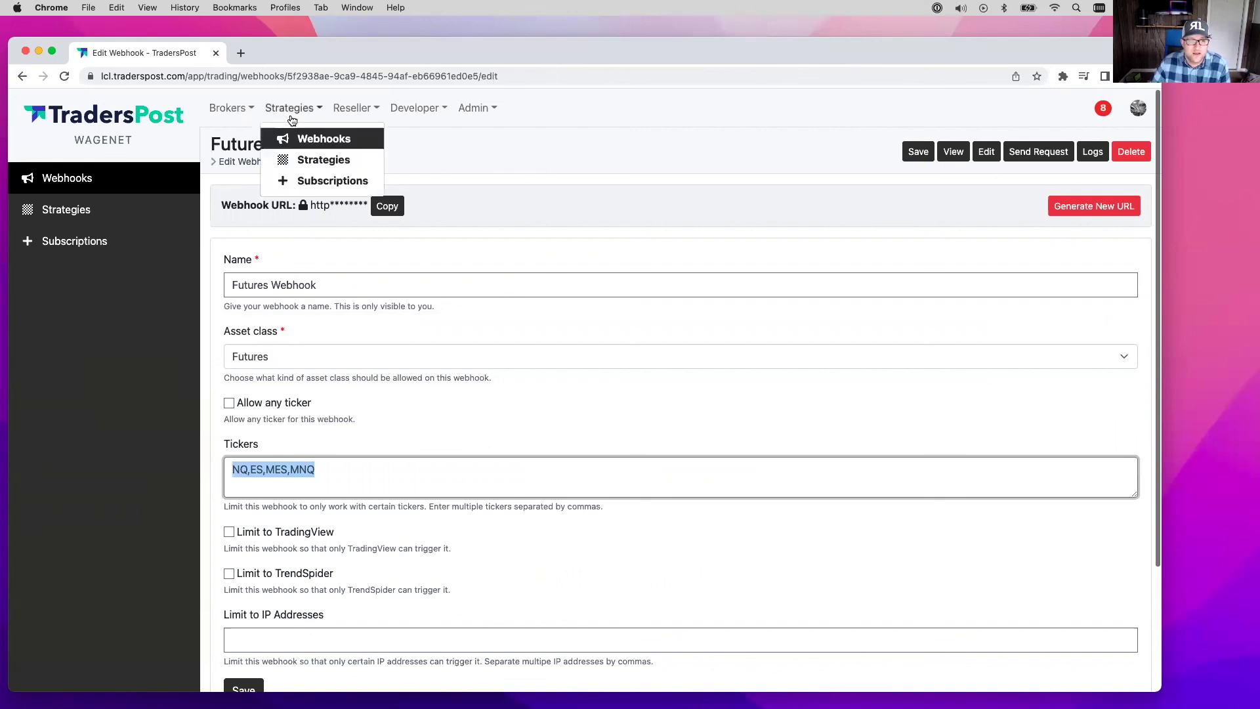
# Return to the account dashboard, and open the TradersPost paper broker's settings for editing.
pyautogui.moveTo(242, 114)
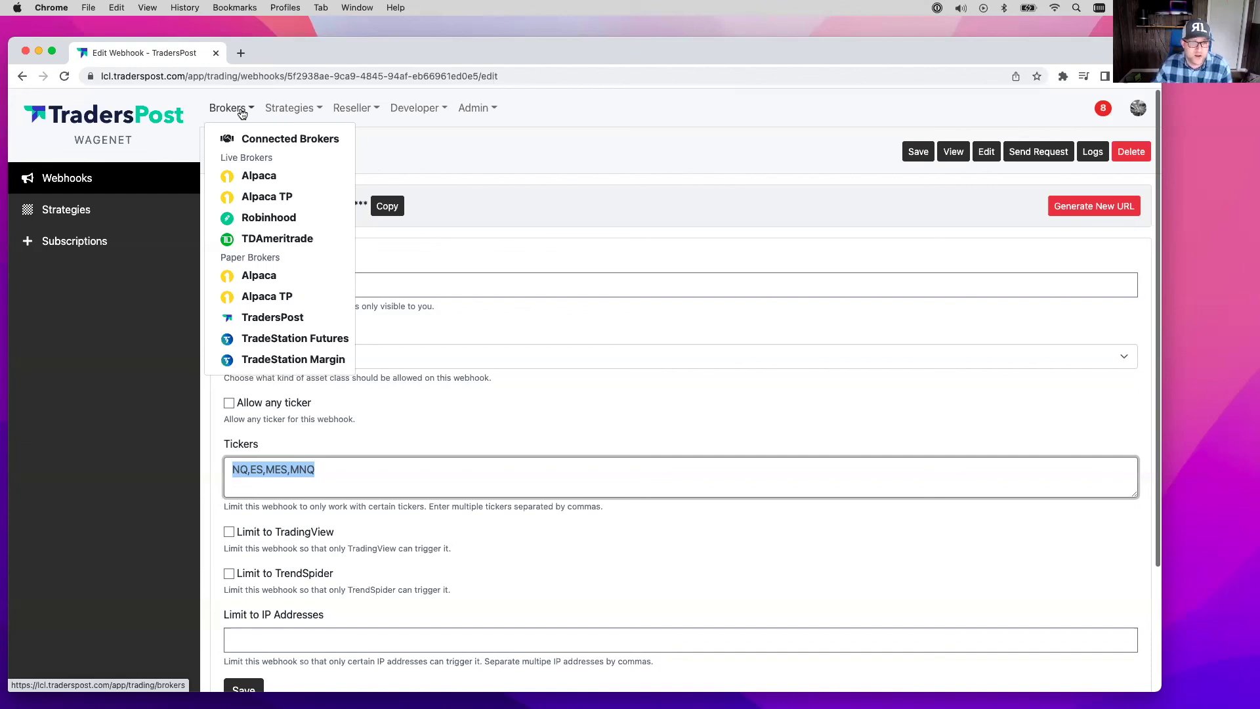
pyautogui.moveTo(286, 118)
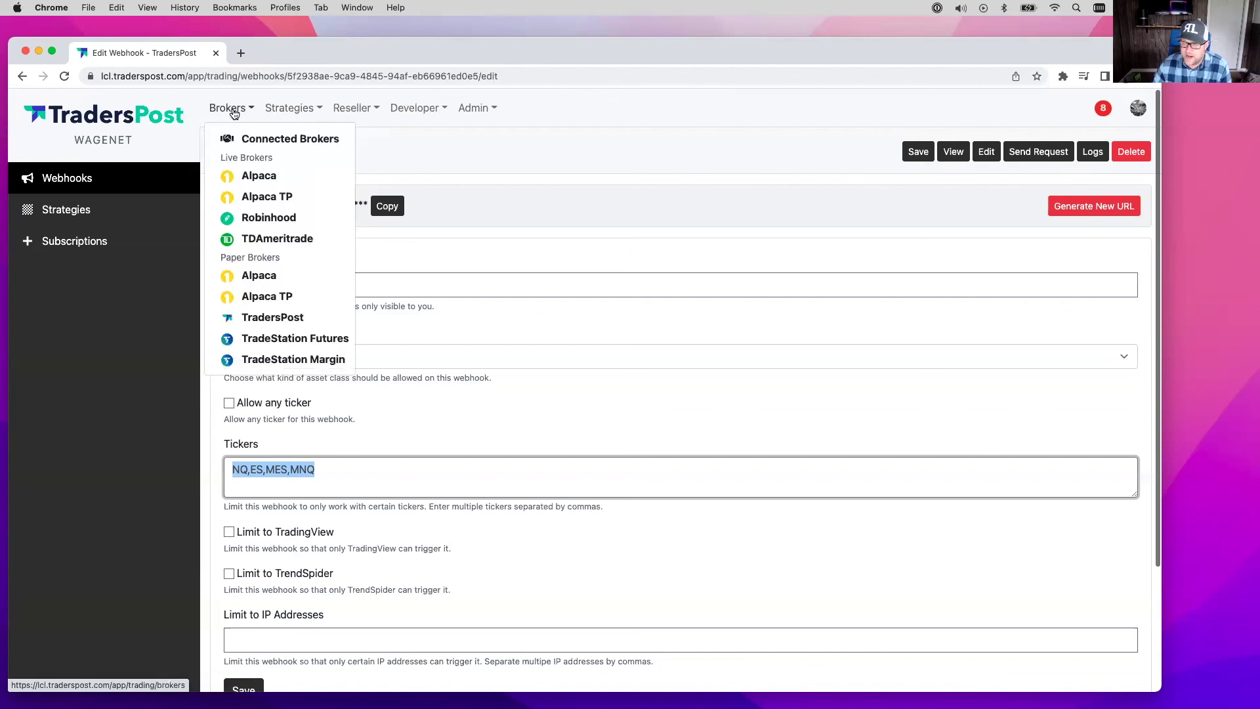
pyautogui.click(148, 116)
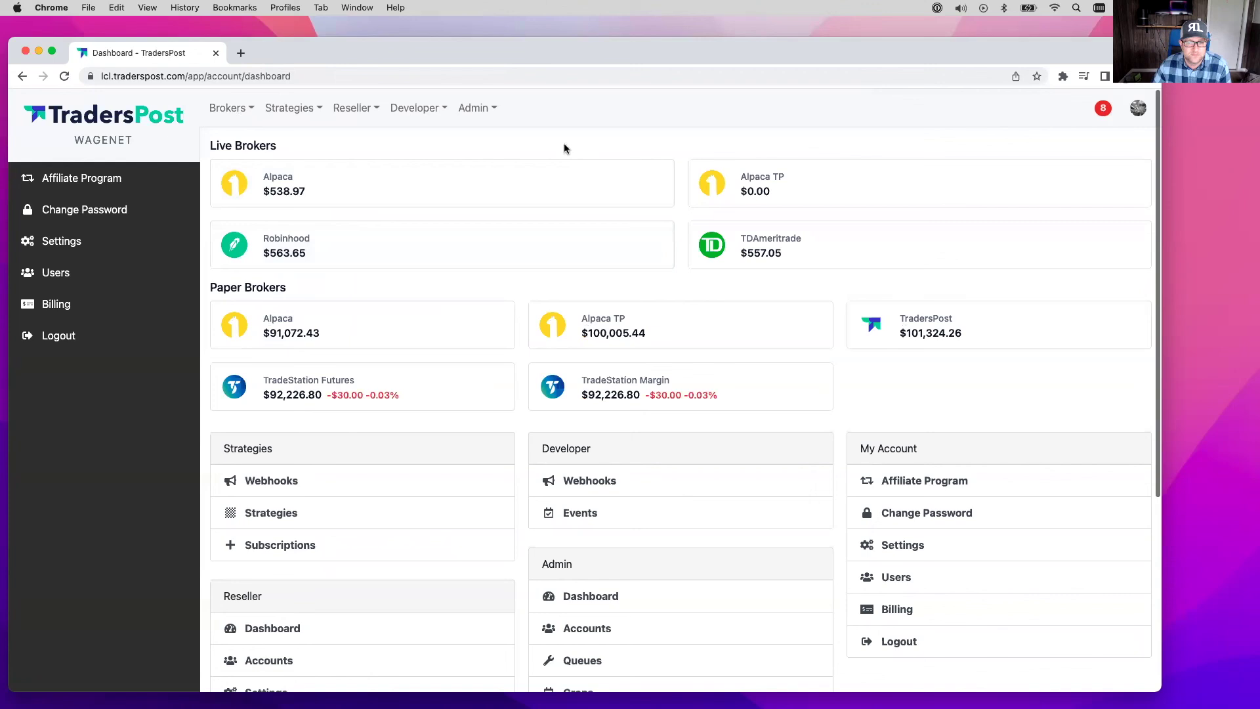
pyautogui.moveTo(231, 107)
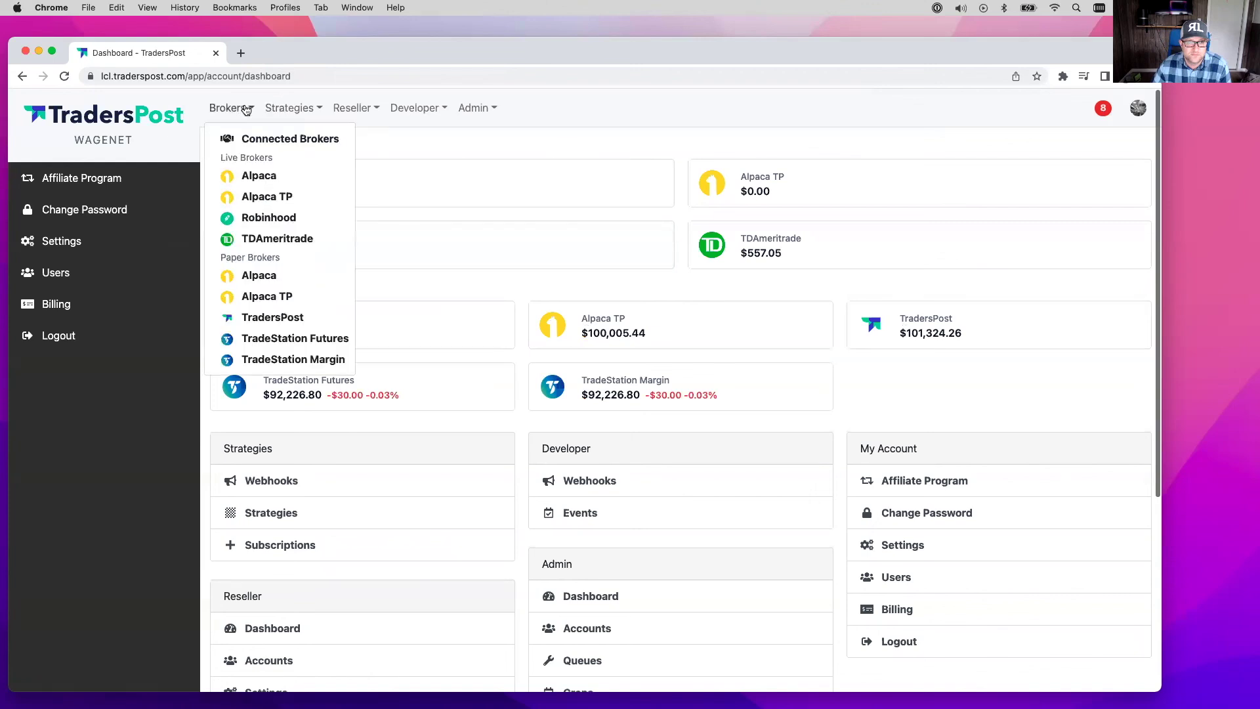
pyautogui.click(272, 317)
pyautogui.click(1031, 195)
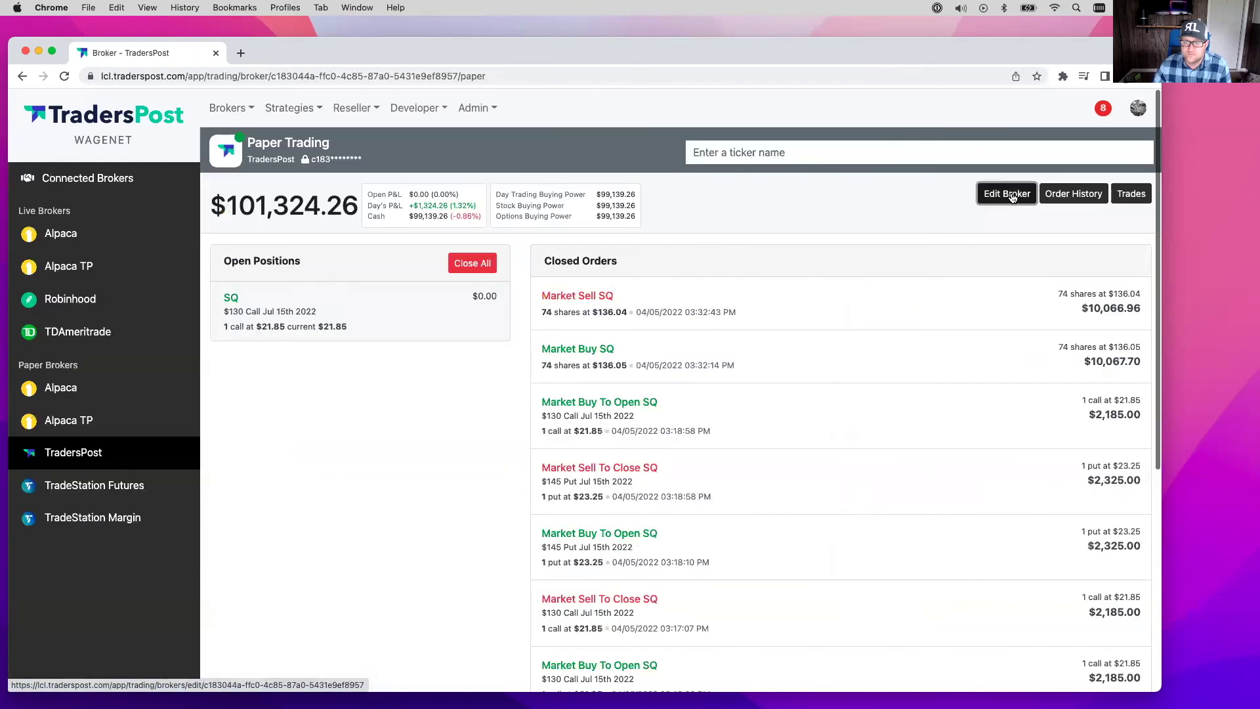